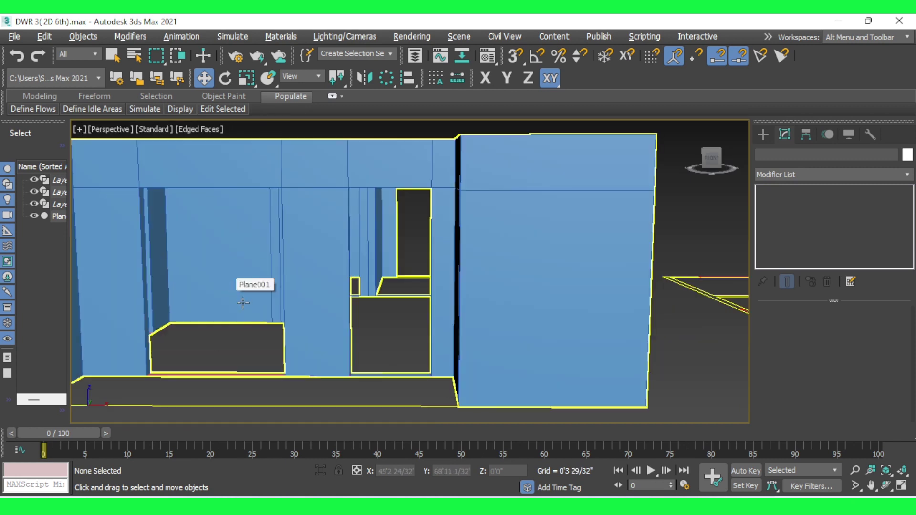
Frame the doorway walls and start a Box primitive with AutoGrid enabled.
{"action": "middle_click_drag", "start_coordinate": [243, 302], "coordinate": [381, 296], "text": "alt"}
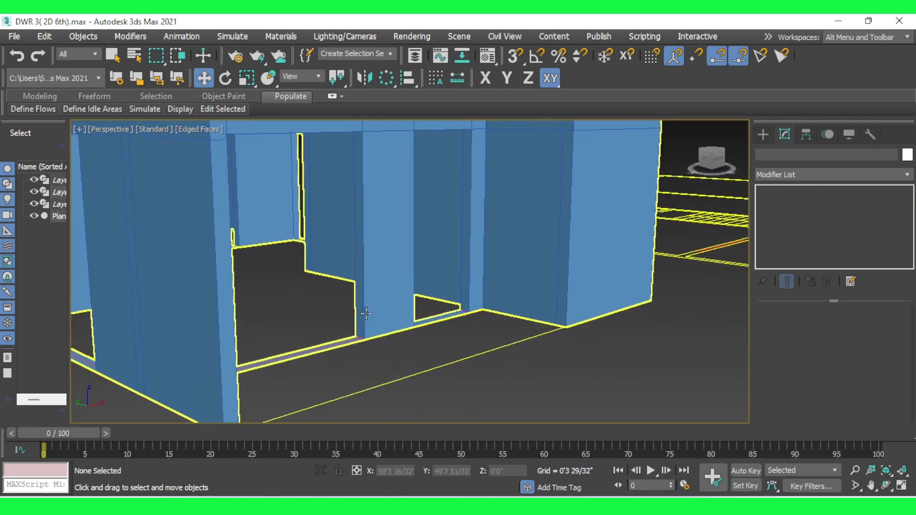
{"action": "scroll", "coordinate": [381, 296], "scroll_direction": "up", "scroll_amount": 3}
{"action": "middle_click_drag", "start_coordinate": [327, 348], "coordinate": [353, 361]}
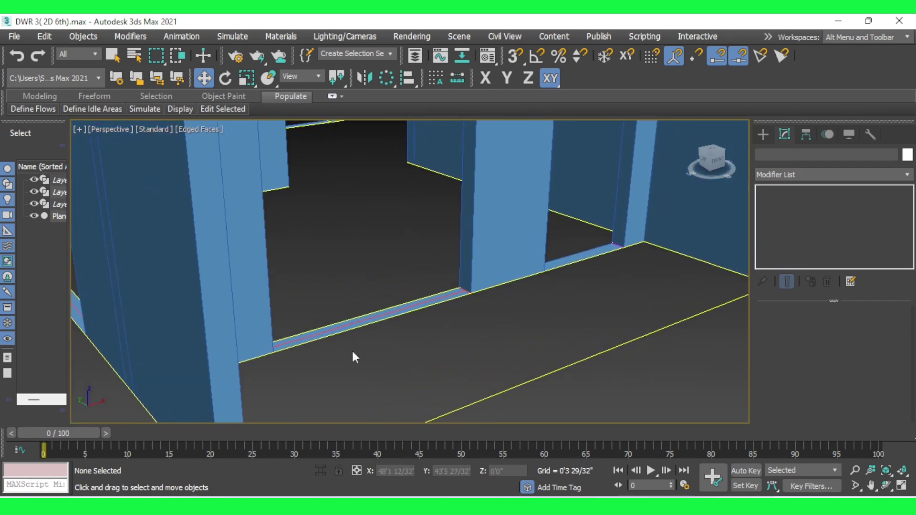
{"action": "scroll", "coordinate": [446, 297], "scroll_direction": "up", "scroll_amount": 5}
{"action": "left_click", "coordinate": [763, 134]}
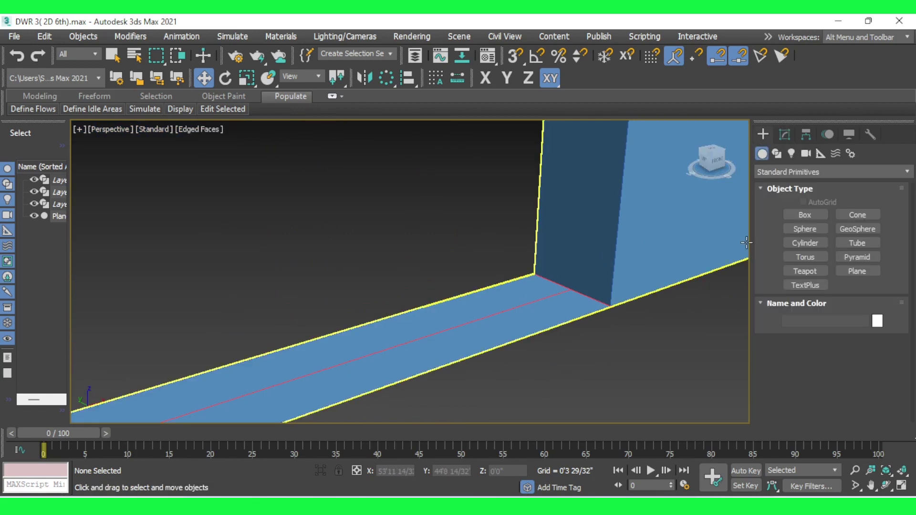
{"action": "left_click", "coordinate": [805, 215]}
{"action": "left_click", "coordinate": [811, 202]}
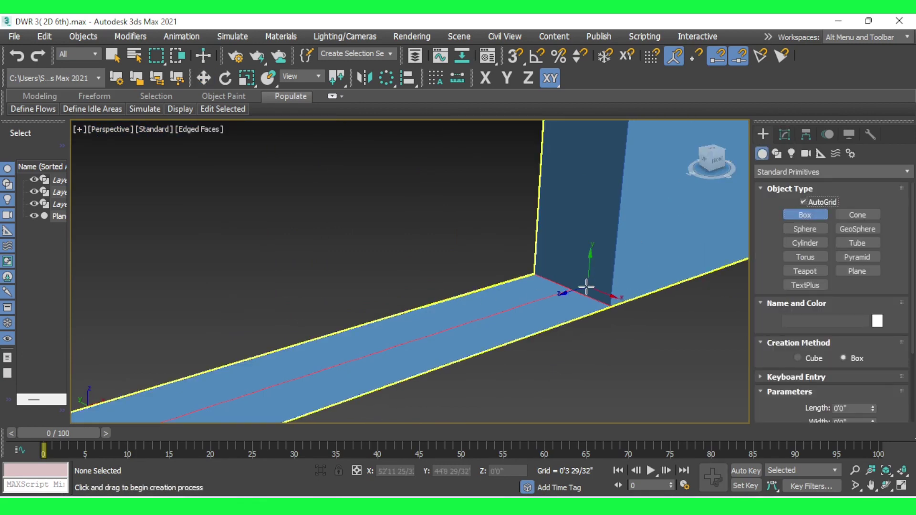
{"action": "scroll", "coordinate": [601, 302], "scroll_direction": "up", "scroll_amount": 1}
Draw a box footprint at the wall corner.
{"action": "mouse_move", "coordinate": [601, 301]}
{"action": "left_mouse_down"}
{"action": "mouse_move", "coordinate": [513, 272]}
{"action": "mouse_move", "coordinate": [524, 96]}
{"action": "left_mouse_up"}
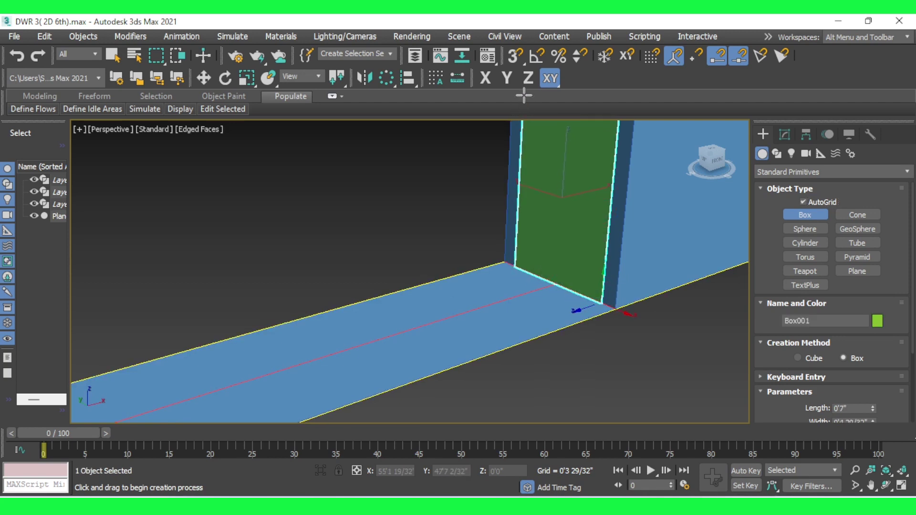
{"action": "left_click", "coordinate": [524, 95]}
{"action": "scroll", "coordinate": [436, 162], "scroll_direction": "down", "scroll_amount": 5}
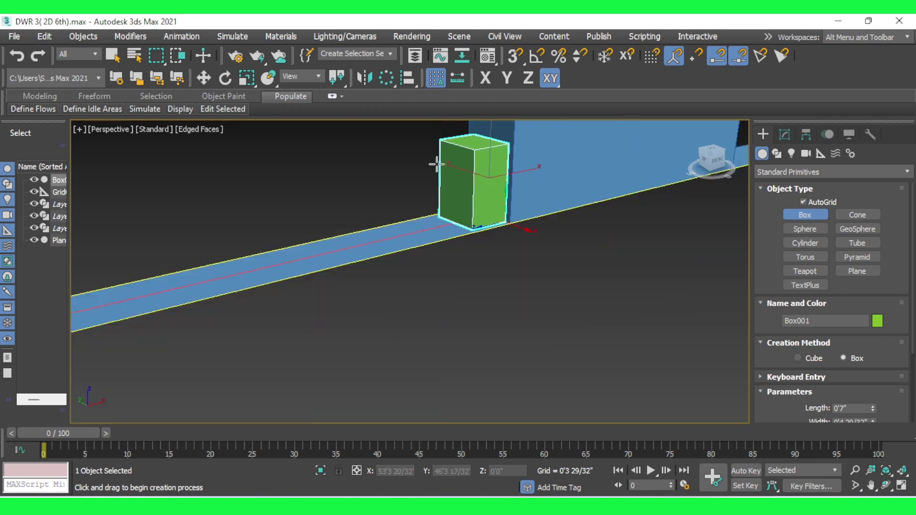
{"action": "scroll", "coordinate": [436, 162], "scroll_direction": "up", "scroll_amount": 5}
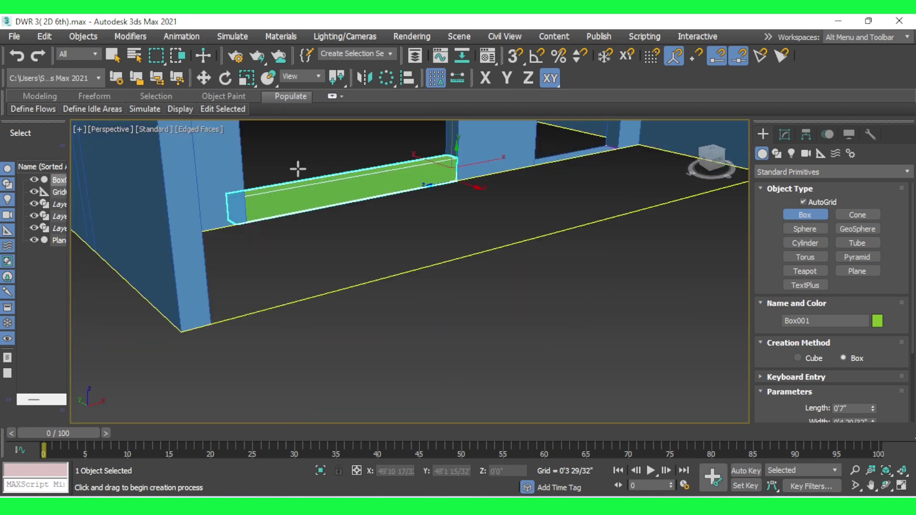
Drag out a thin box stretched across the doorway floor width.
{"action": "middle_click_drag", "start_coordinate": [299, 169], "coordinate": [254, 181], "text": "alt"}
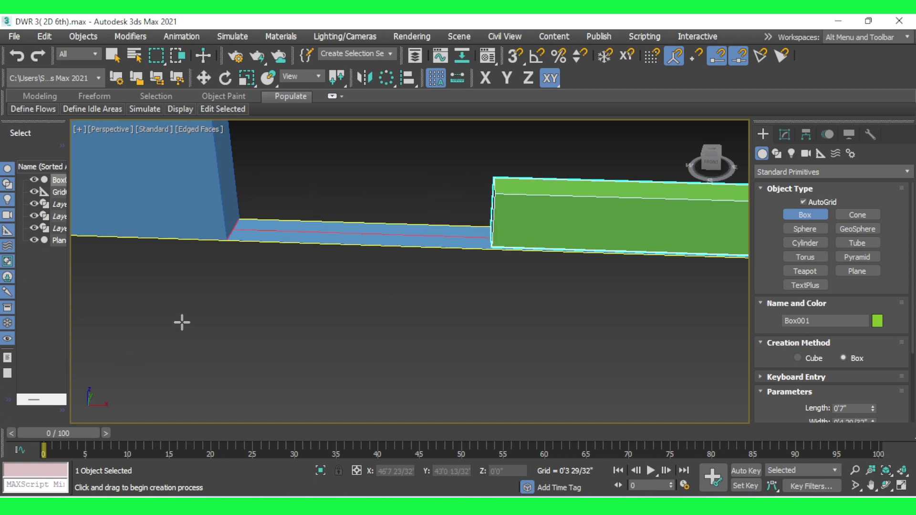
{"action": "middle_click_drag", "start_coordinate": [210, 327], "coordinate": [249, 358]}
{"action": "scroll", "coordinate": [206, 331], "scroll_direction": "down", "scroll_amount": 3}
{"action": "scroll", "coordinate": [242, 339], "scroll_direction": "down", "scroll_amount": 3}
{"action": "scroll", "coordinate": [242, 334], "scroll_direction": "up", "scroll_amount": 2}
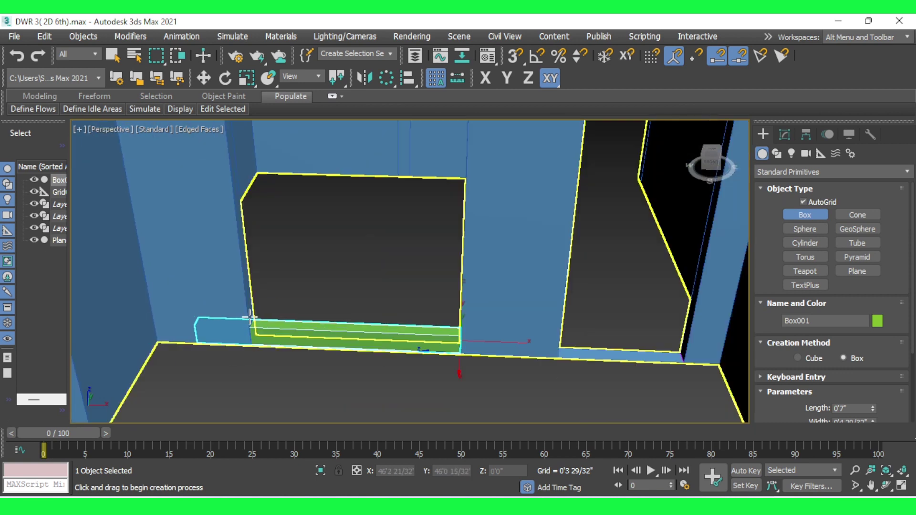
{"action": "scroll", "coordinate": [242, 332], "scroll_direction": "up", "scroll_amount": 2}
{"action": "left_click_drag", "start_coordinate": [242, 333], "coordinate": [195, 339]}
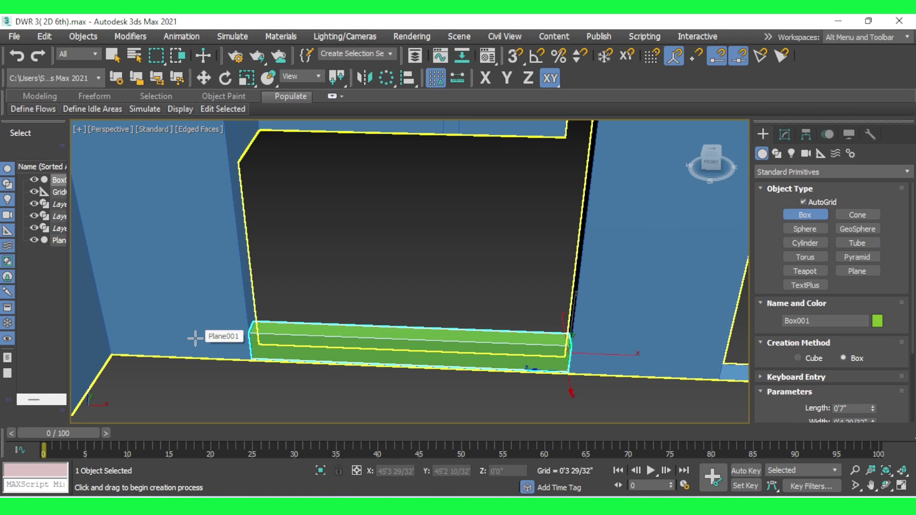
{"action": "left_click", "coordinate": [195, 338]}
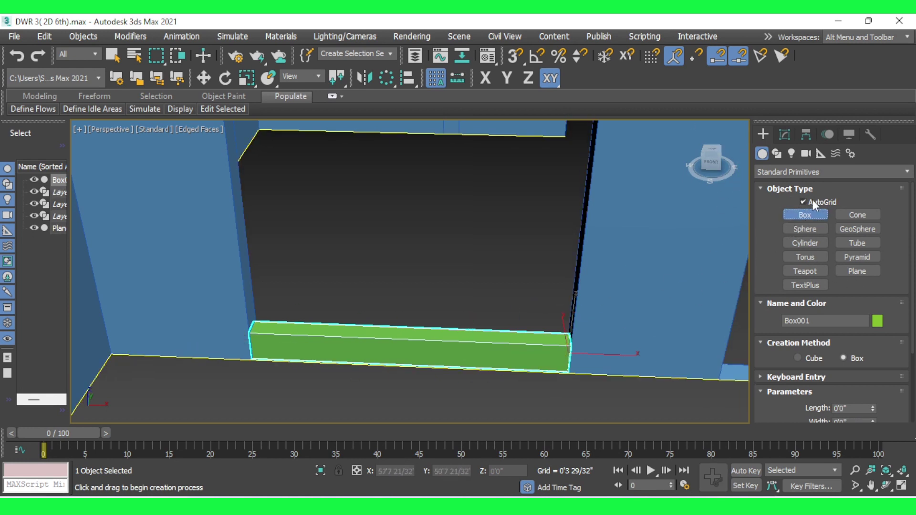
Convert the box to an Editable Poly and frame it in a maximized Front view.
{"action": "key", "text": "w"}
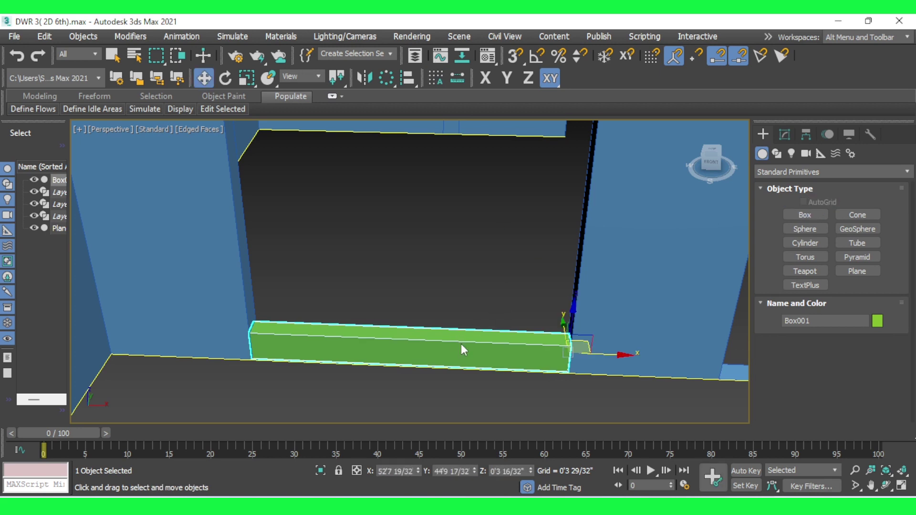
{"action": "right_click", "coordinate": [461, 343]}
{"action": "mouse_move", "coordinate": [501, 479]}
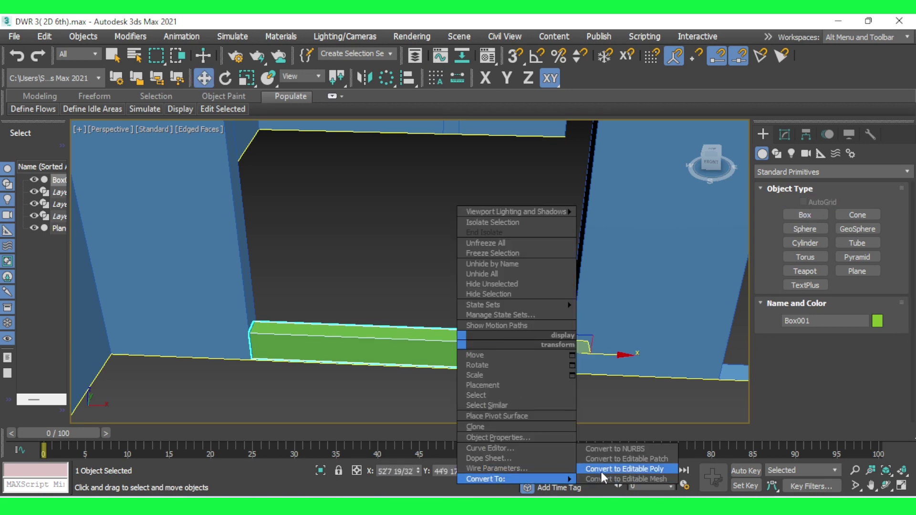
{"action": "left_click", "coordinate": [603, 469]}
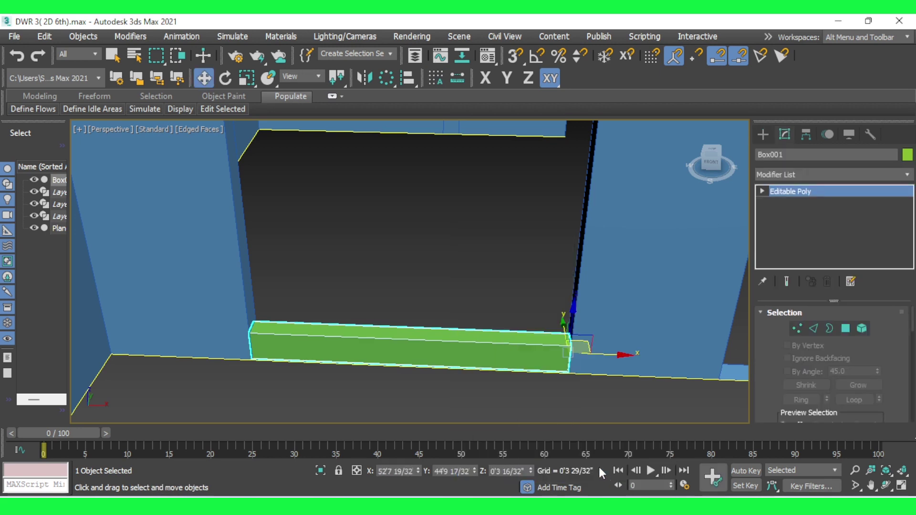
{"action": "key", "text": "alt+w"}
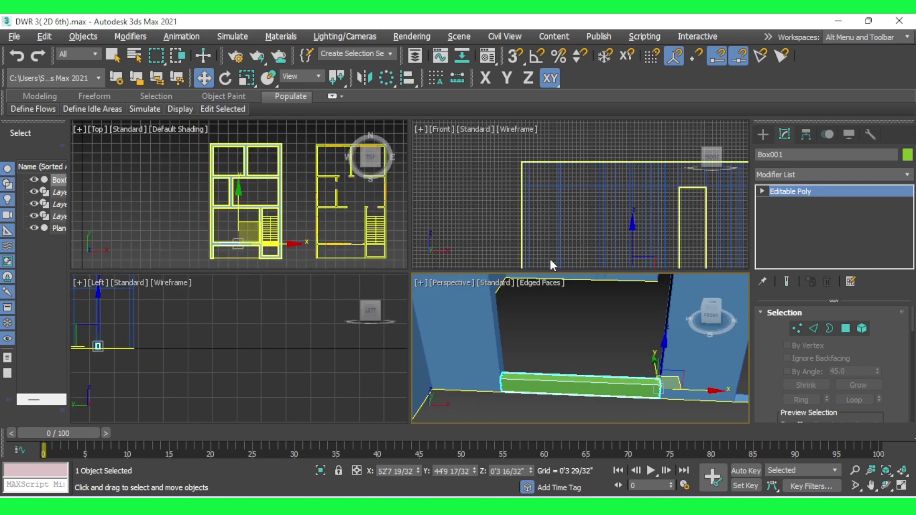
{"action": "key", "text": "alt+w"}
{"action": "scroll", "coordinate": [508, 208], "scroll_direction": "down", "scroll_amount": 5}
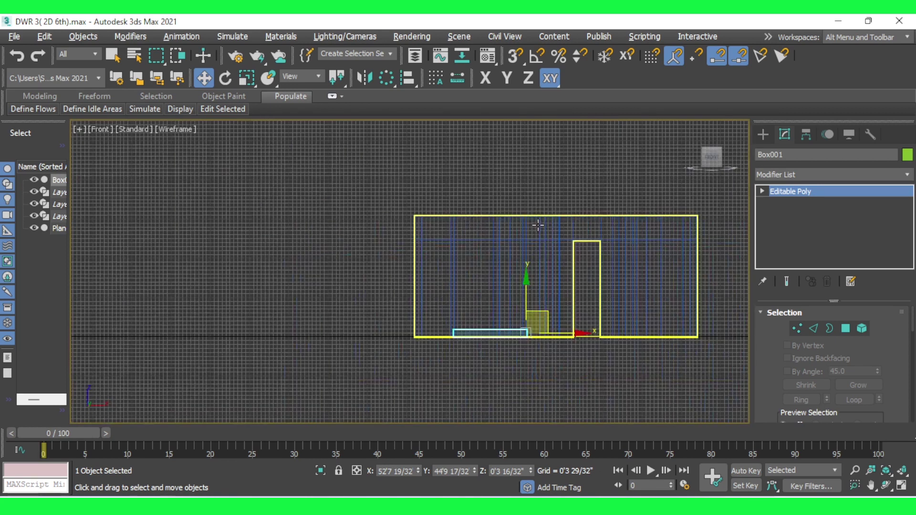
{"action": "key", "text": "z"}
In Vertex mode, try selecting the box's left-edge vertices, then clear the selection.
{"action": "left_click", "coordinate": [802, 328]}
{"action": "key", "text": "F6"}
{"action": "scroll", "coordinate": [362, 330], "scroll_direction": "up", "scroll_amount": 3}
{"action": "scroll", "coordinate": [353, 362], "scroll_direction": "up", "scroll_amount": 2}
{"action": "left_click_drag", "start_coordinate": [319, 247], "coordinate": [352, 399]}
{"action": "key", "text": "F5"}
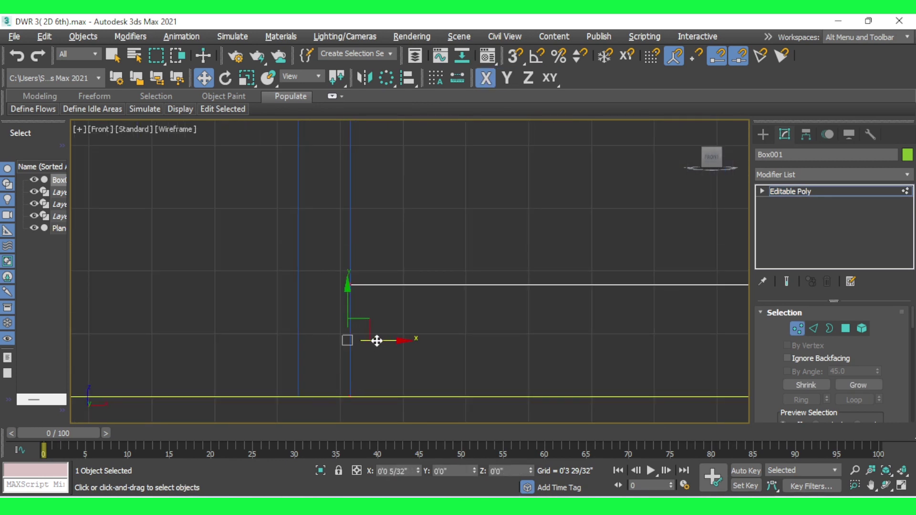
{"action": "left_click", "coordinate": [297, 334]}
{"action": "scroll", "coordinate": [300, 333], "scroll_direction": "down", "scroll_amount": 2}
{"action": "scroll", "coordinate": [300, 343], "scroll_direction": "down", "scroll_amount": 5}
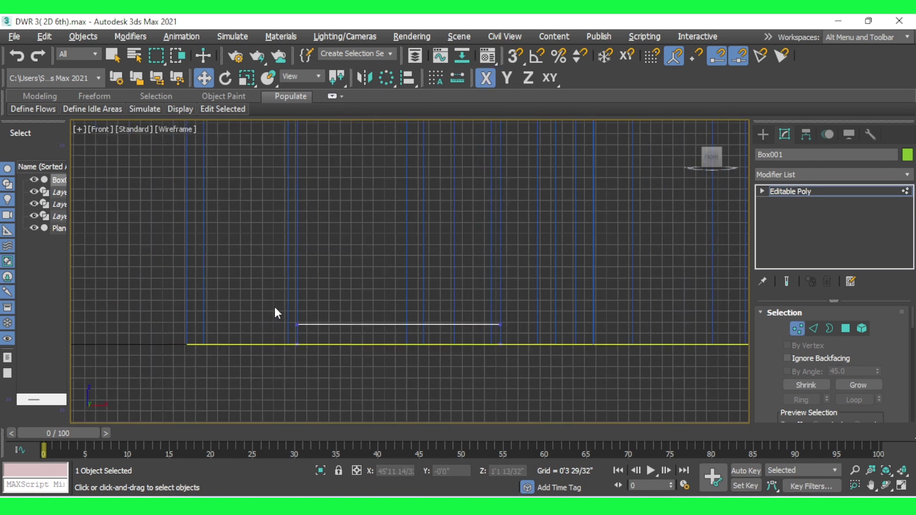
Raise the box's top vertices along Y to the full doorway height.
{"action": "left_click_drag", "start_coordinate": [551, 323], "coordinate": [552, 326]}
{"action": "left_click_drag", "start_coordinate": [398, 298], "coordinate": [398, 137]}
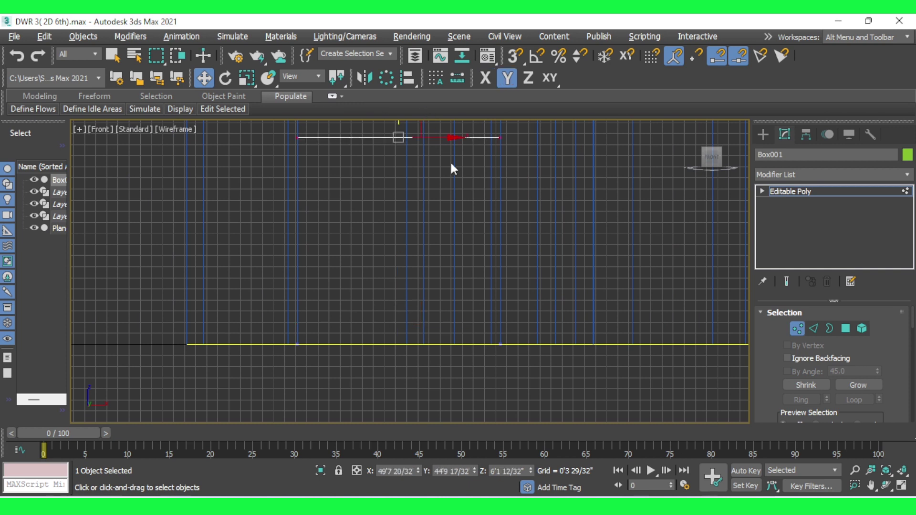
{"action": "scroll", "coordinate": [429, 122], "scroll_direction": "down", "scroll_amount": 2}
{"action": "scroll", "coordinate": [442, 254], "scroll_direction": "up", "scroll_amount": 3}
{"action": "left_click_drag", "start_coordinate": [450, 287], "coordinate": [452, 195]}
{"action": "left_click", "coordinate": [796, 328]}
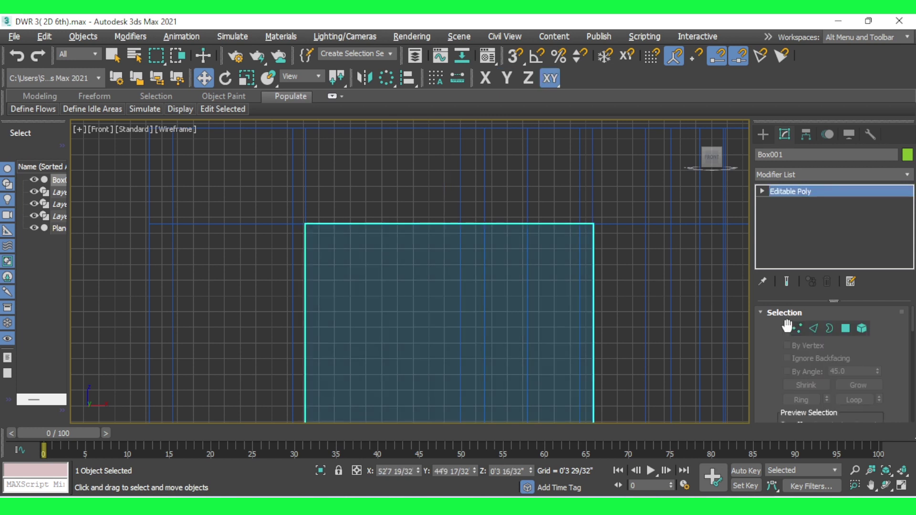
{"action": "key", "text": "alt+w"}
{"action": "left_click", "coordinate": [591, 337]}
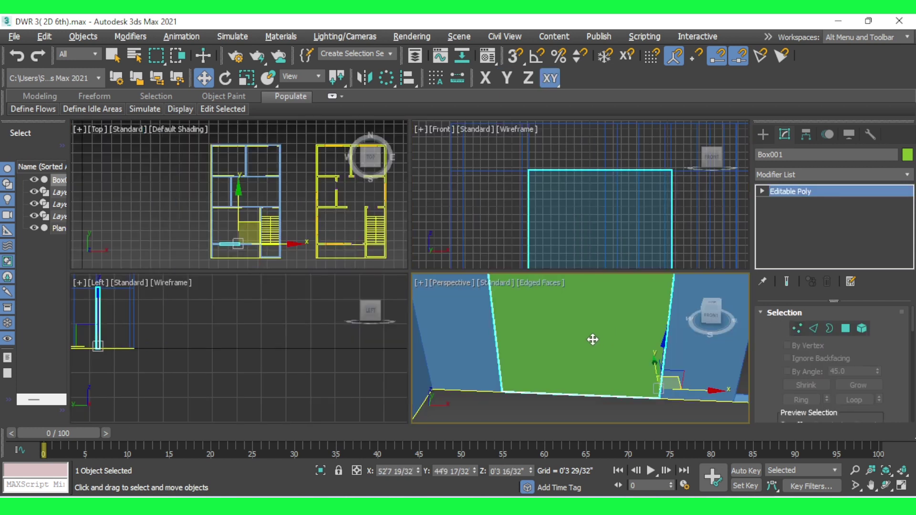
Maximize the Perspective view and select the door box's front polygon.
{"action": "key", "text": "alt+w"}
{"action": "middle_click_drag", "start_coordinate": [649, 299], "coordinate": [638, 262], "text": "alt"}
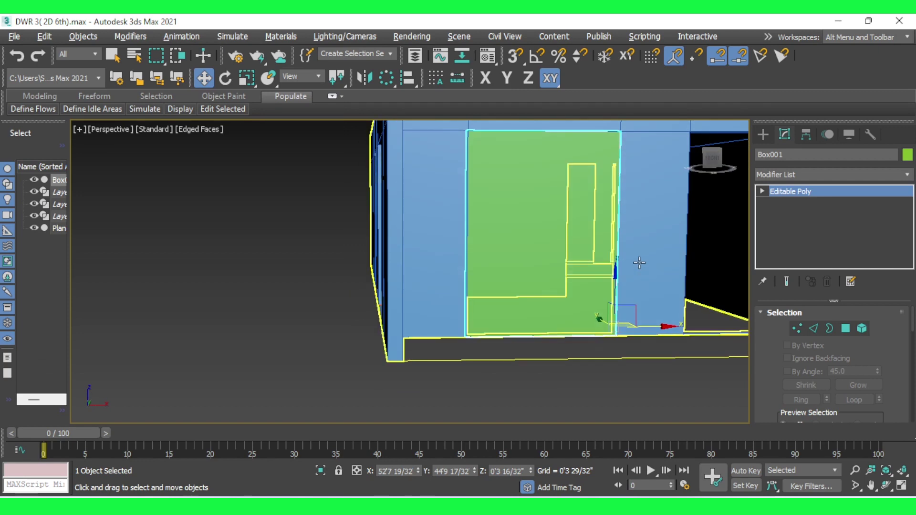
{"action": "scroll", "coordinate": [637, 261], "scroll_direction": "down", "scroll_amount": 3}
{"action": "scroll", "coordinate": [585, 247], "scroll_direction": "up", "scroll_amount": 3}
{"action": "left_click", "coordinate": [845, 328]}
{"action": "left_click", "coordinate": [527, 310]}
{"action": "mouse_move", "coordinate": [636, 325]}
{"action": "middle_mouse_down"}
{"action": "mouse_move", "coordinate": [600, 279]}
{"action": "mouse_move", "coordinate": [569, 321]}
{"action": "middle_mouse_up"}
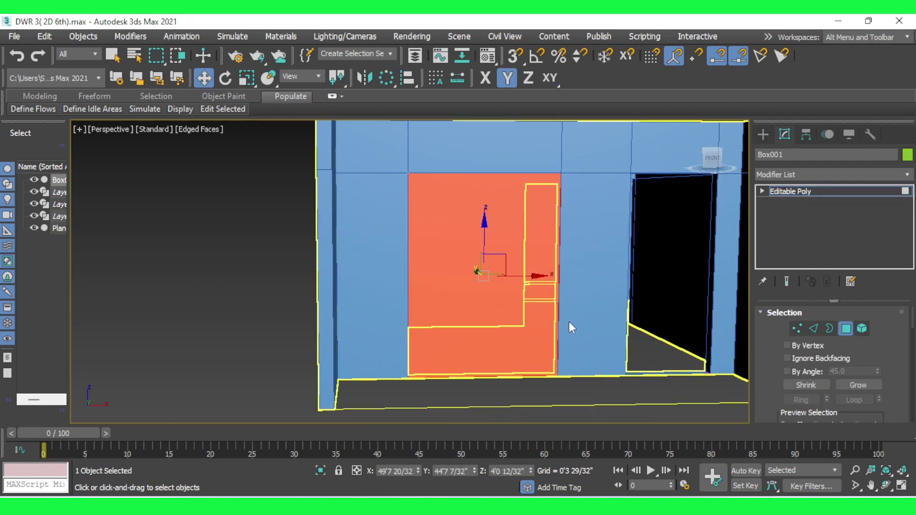
{"action": "scroll", "coordinate": [775, 341], "scroll_direction": "down", "scroll_amount": 2}
{"action": "scroll", "coordinate": [770, 345], "scroll_direction": "down", "scroll_amount": 3}
{"action": "scroll", "coordinate": [770, 345], "scroll_direction": "down", "scroll_amount": 2}
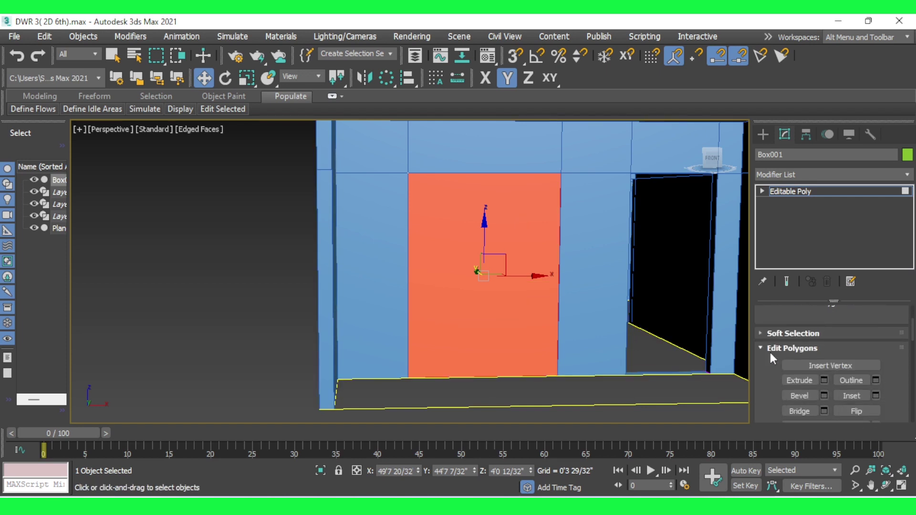
Inset the front face by 0'4" to form a border frame.
{"action": "left_click", "coordinate": [875, 395]}
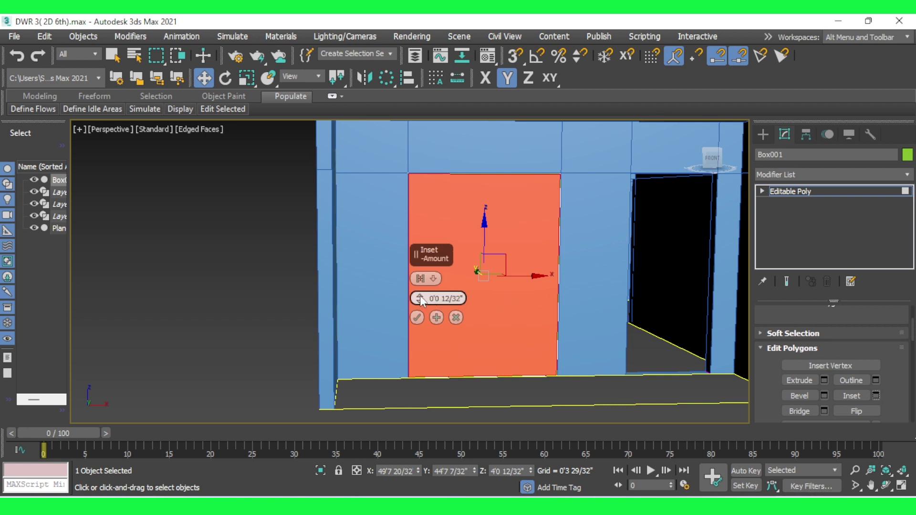
{"action": "left_click_drag", "start_coordinate": [419, 299], "coordinate": [422, 253]}
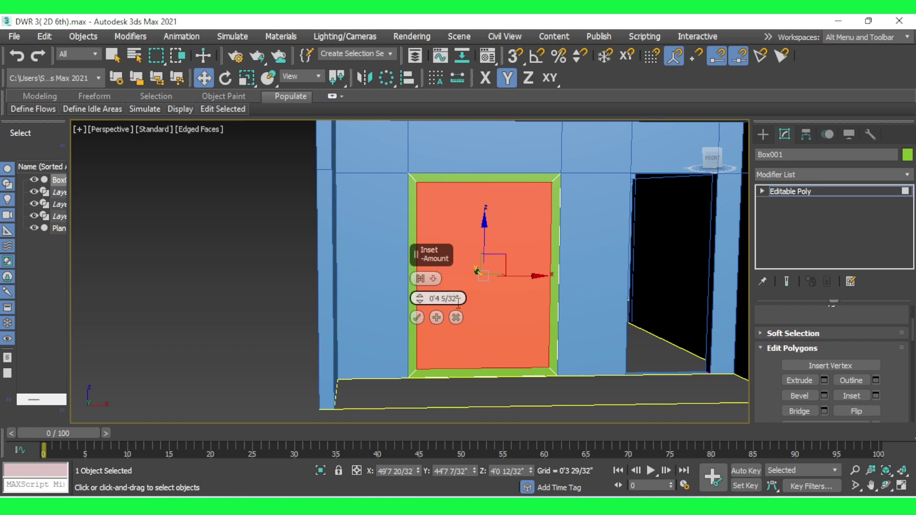
{"action": "key", "text": "BackSpace"}
{"action": "key", "text": "BackSpace"}
{"action": "key", "text": "BackSpace"}
{"action": "key", "text": "BackSpace"}
{"action": "key", "text": "BackSpace"}
{"action": "key", "text": "BackSpace"}
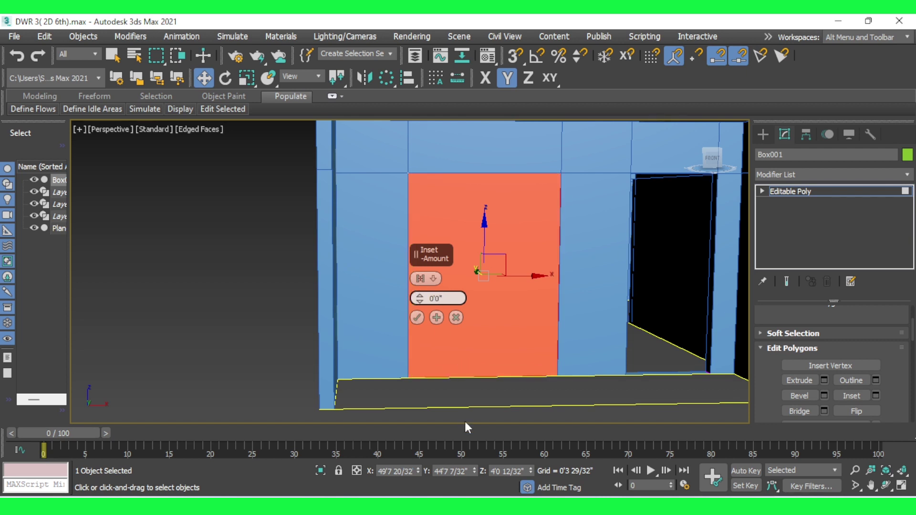
{"action": "type", "text": "4"}
{"action": "left_click", "coordinate": [416, 317]}
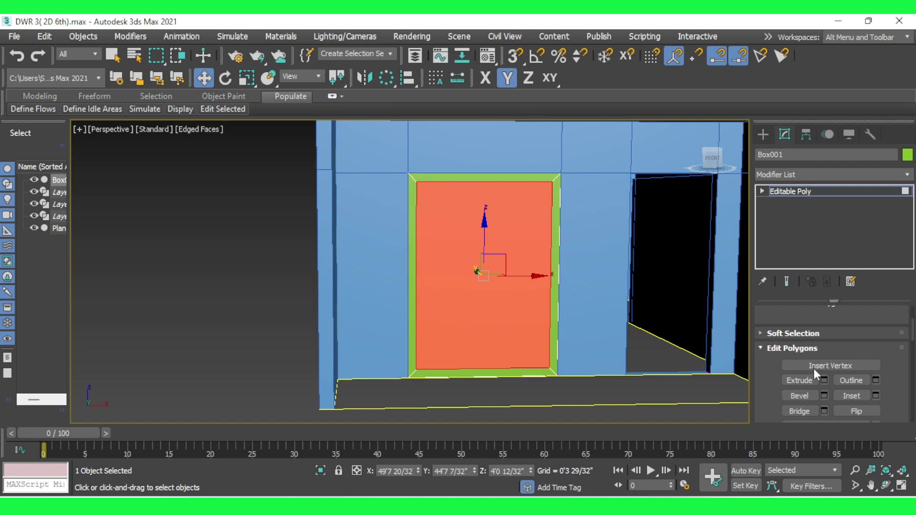
{"action": "left_click", "coordinate": [875, 395]}
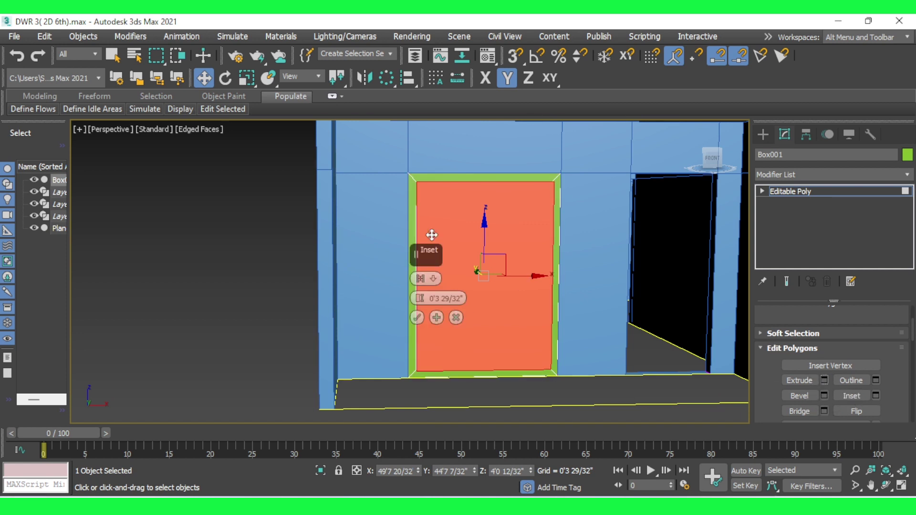
{"action": "scroll", "coordinate": [434, 176], "scroll_direction": "up", "scroll_amount": 5}
{"action": "scroll", "coordinate": [353, 220], "scroll_direction": "up", "scroll_amount": 2}
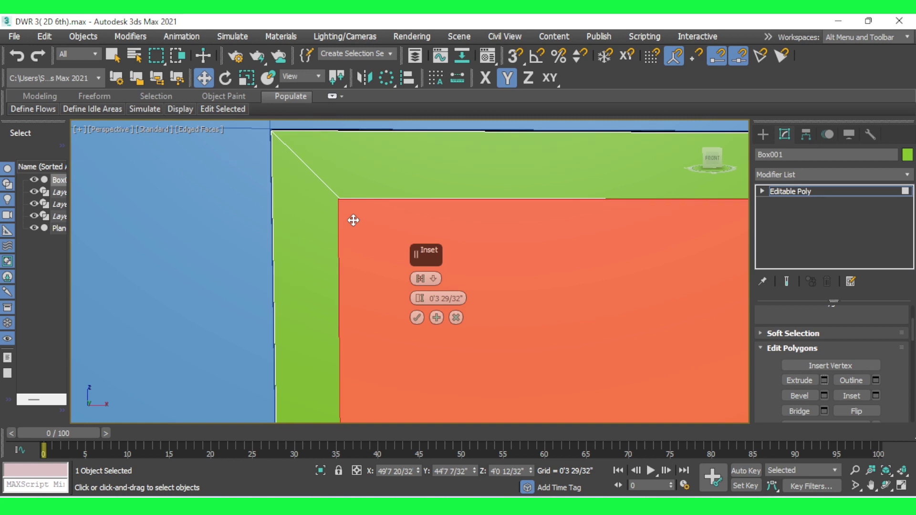
{"action": "key", "text": "shift+e"}
Extrude the inset front face by a shallow negative height.
{"action": "mouse_move", "coordinate": [420, 297]}
{"action": "left_mouse_down"}
{"action": "mouse_move", "coordinate": [419, 282]}
{"action": "mouse_move", "coordinate": [418, 376]}
{"action": "left_mouse_up"}
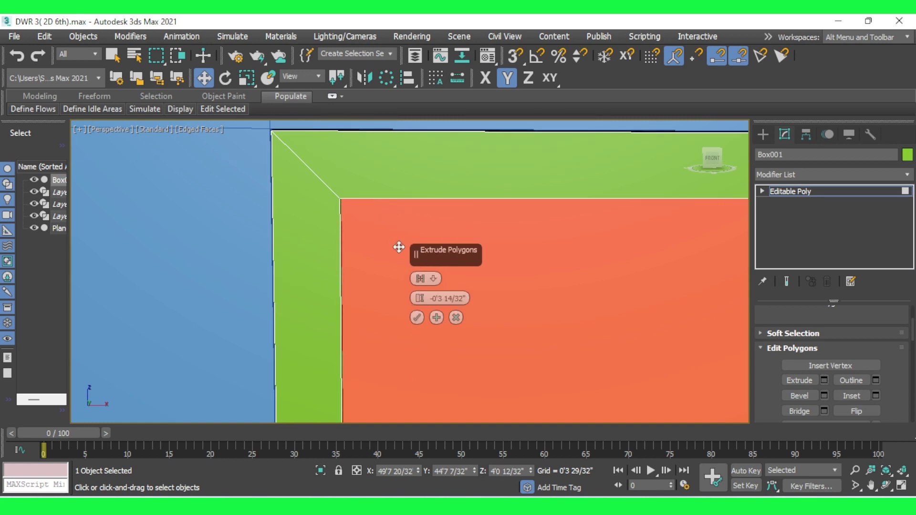
{"action": "scroll", "coordinate": [399, 245], "scroll_direction": "down", "scroll_amount": 2}
{"action": "scroll", "coordinate": [400, 247], "scroll_direction": "down", "scroll_amount": 2}
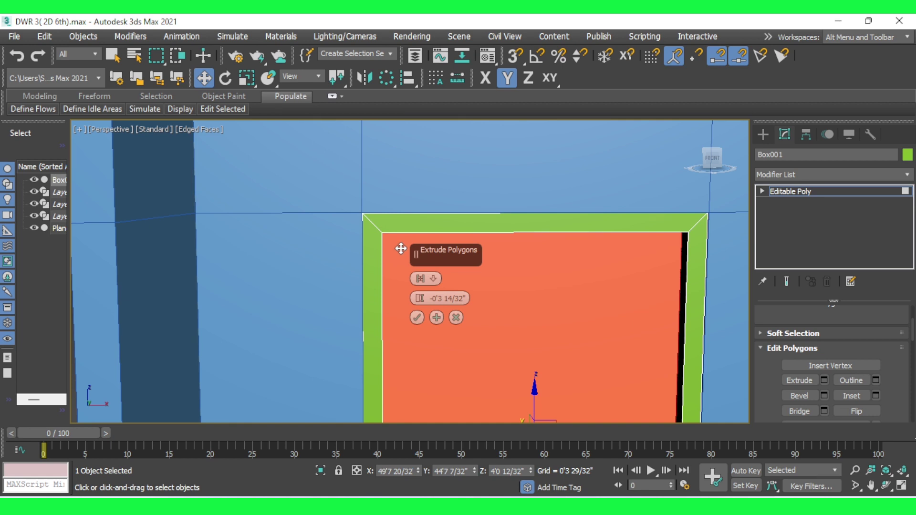
{"action": "mouse_move", "coordinate": [683, 278]}
{"action": "middle_mouse_down", "text": "alt"}
{"action": "mouse_move", "coordinate": [707, 280]}
{"action": "mouse_move", "coordinate": [675, 222]}
{"action": "middle_mouse_up", "text": "alt"}
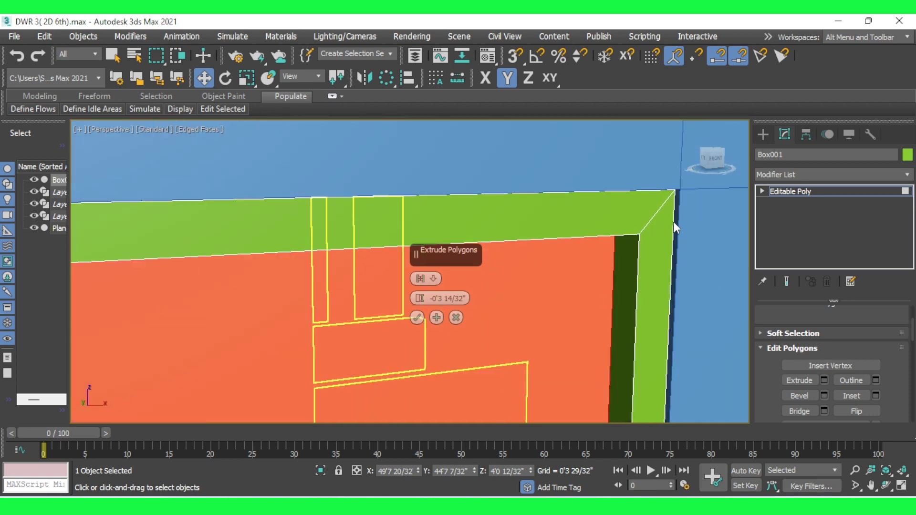
{"action": "left_click_drag", "start_coordinate": [421, 301], "coordinate": [416, 266]}
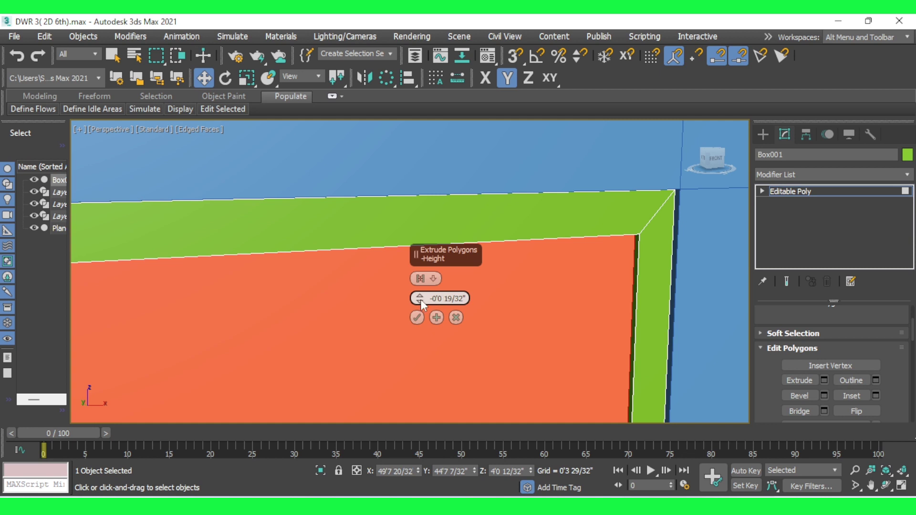
{"action": "left_click_drag", "start_coordinate": [422, 301], "coordinate": [420, 299]}
{"action": "left_click", "coordinate": [413, 318]}
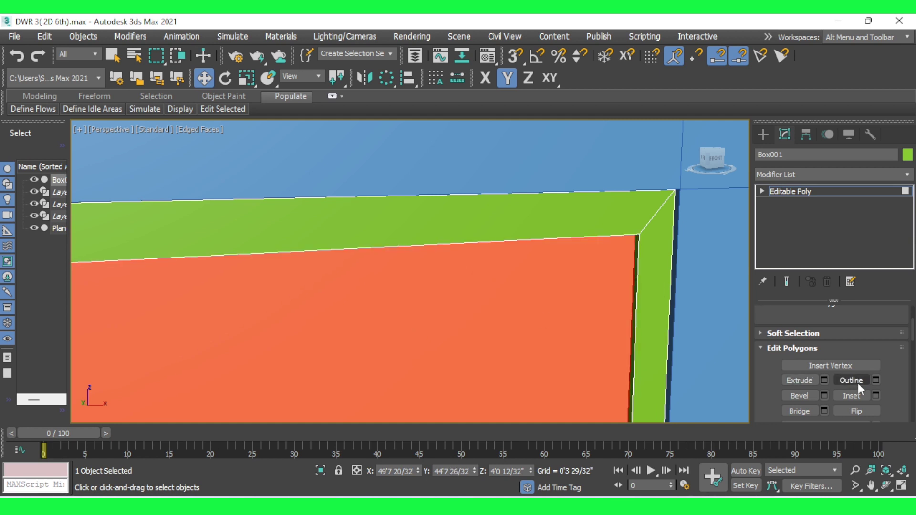
Inset a thin border of about 0'0 25/32", then extrude the panel about -0'0 11/32".
{"action": "left_click", "coordinate": [875, 395]}
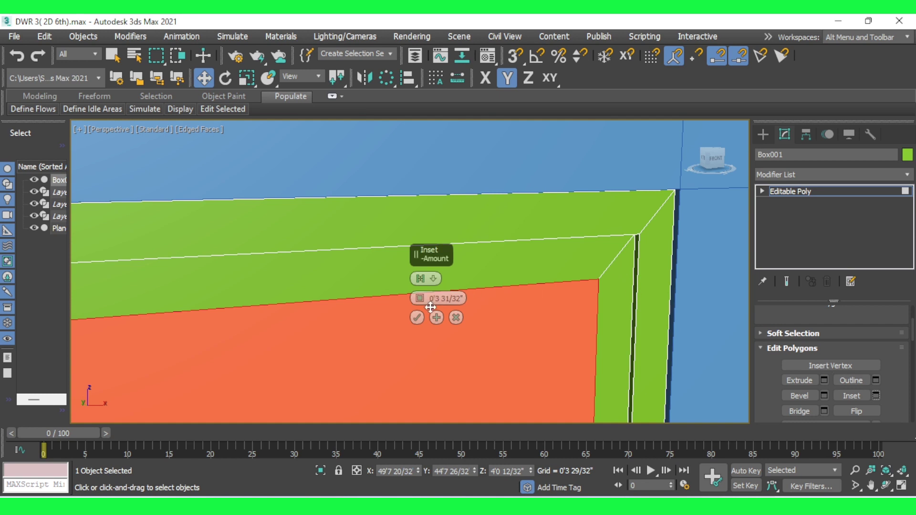
{"action": "mouse_move", "coordinate": [419, 286]}
{"action": "left_mouse_down"}
{"action": "mouse_move", "coordinate": [422, 332]}
{"action": "mouse_move", "coordinate": [419, 325]}
{"action": "left_mouse_up"}
{"action": "left_click", "coordinate": [416, 317]}
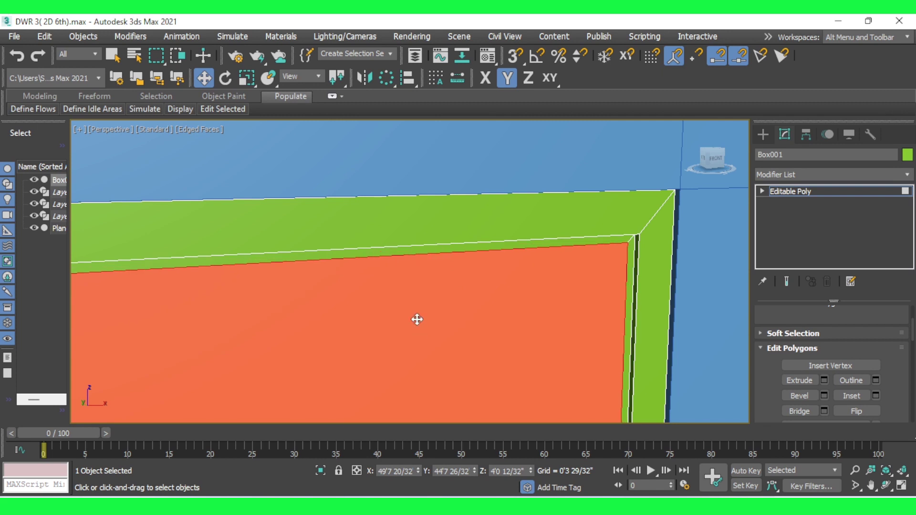
{"action": "left_click", "coordinate": [823, 377]}
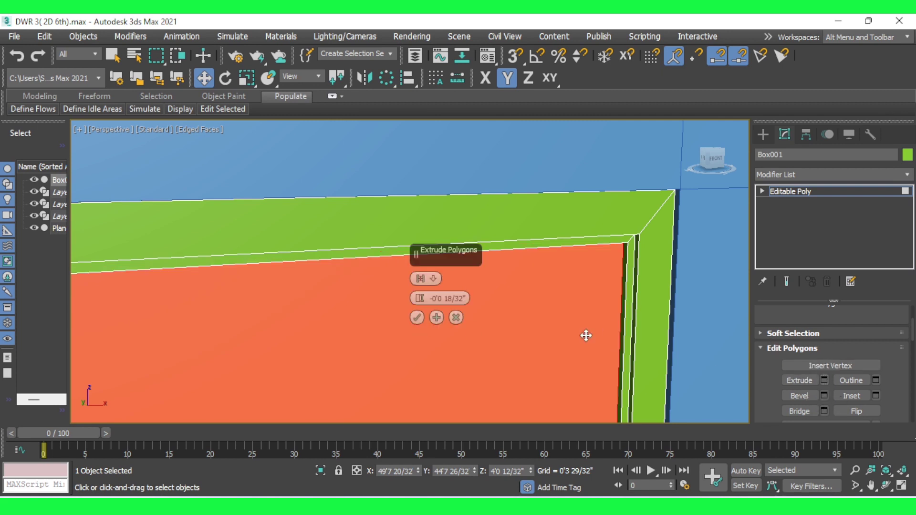
{"action": "left_click_drag", "start_coordinate": [419, 300], "coordinate": [418, 295]}
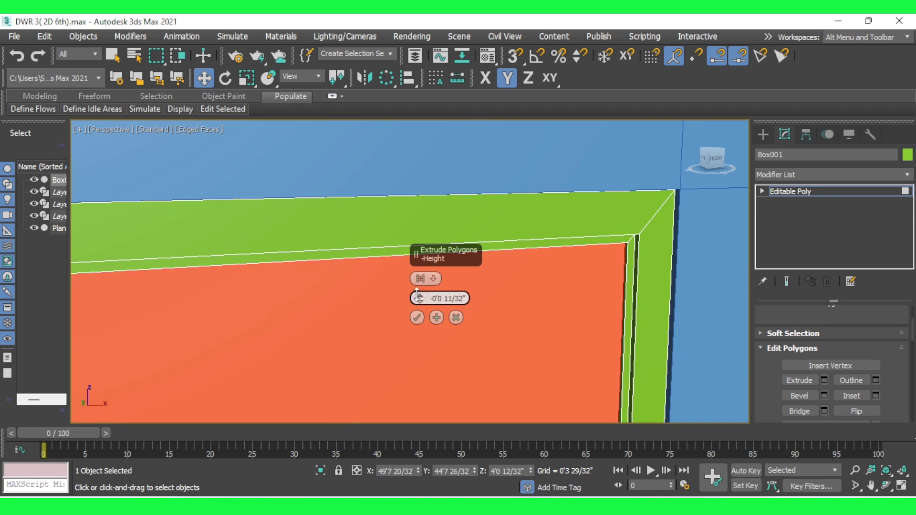
{"action": "left_click", "coordinate": [416, 317]}
{"action": "scroll", "coordinate": [634, 185], "scroll_direction": "down", "scroll_amount": 5}
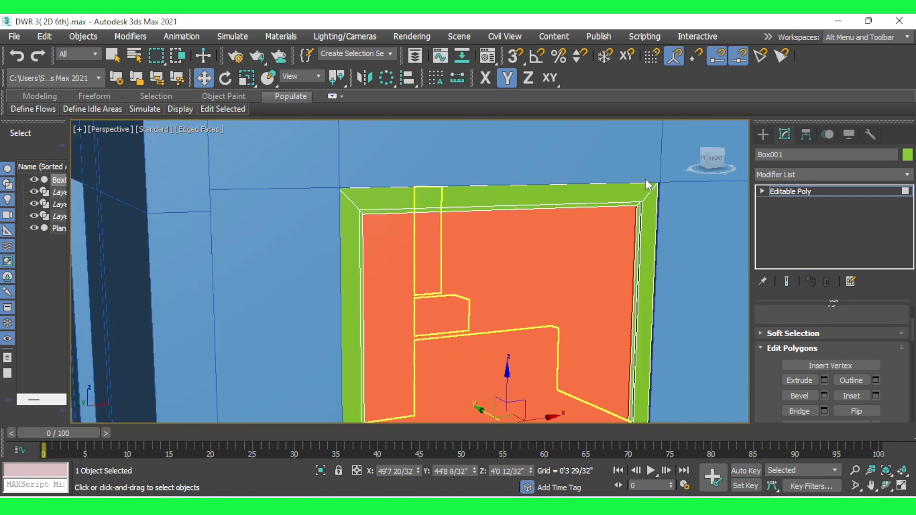
Exit polygon level and add a Symmetry modifier to Box001.
{"action": "scroll", "coordinate": [584, 182], "scroll_direction": "up", "scroll_amount": 3}
{"action": "left_click", "coordinate": [779, 190]}
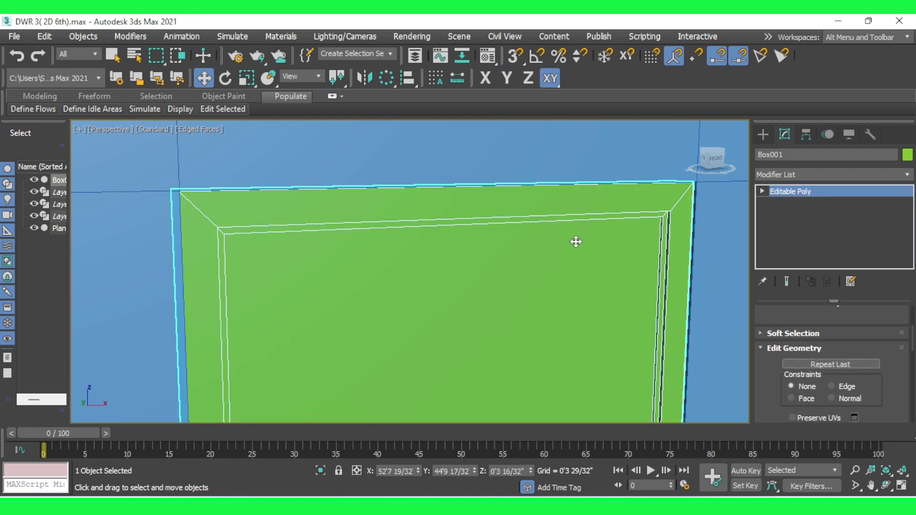
{"action": "left_click", "coordinate": [822, 174]}
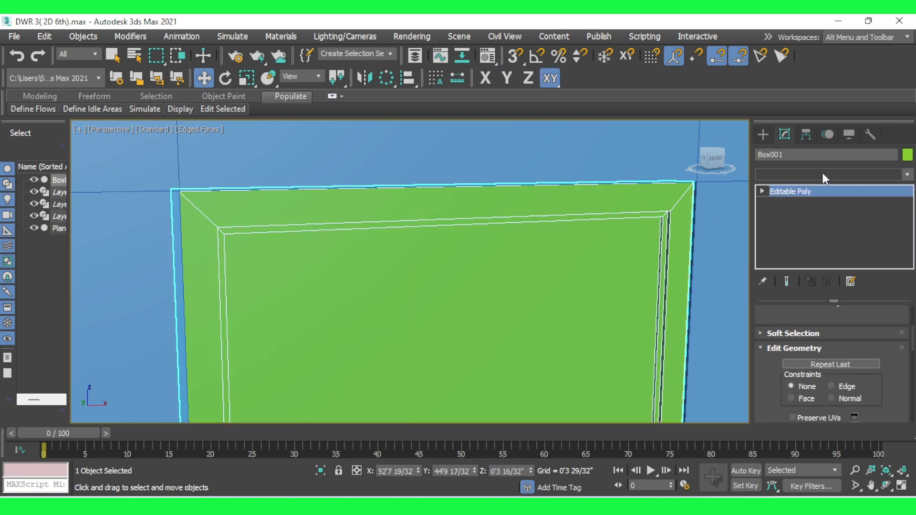
{"action": "left_click", "coordinate": [818, 173]}
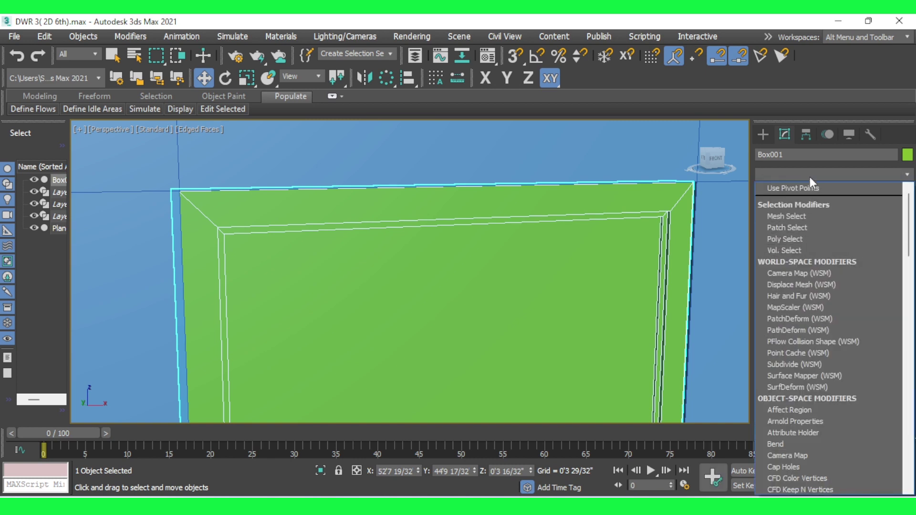
{"action": "type", "text": "s"}
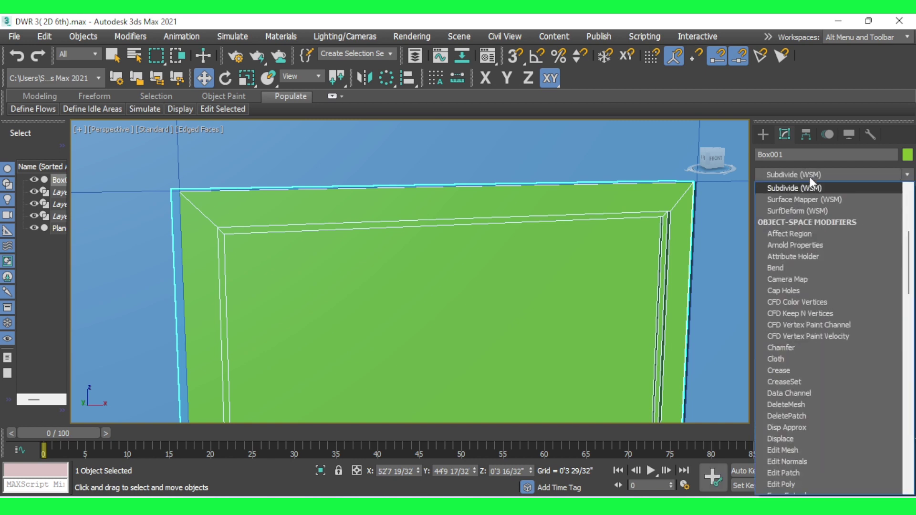
{"action": "type", "text": "sss"}
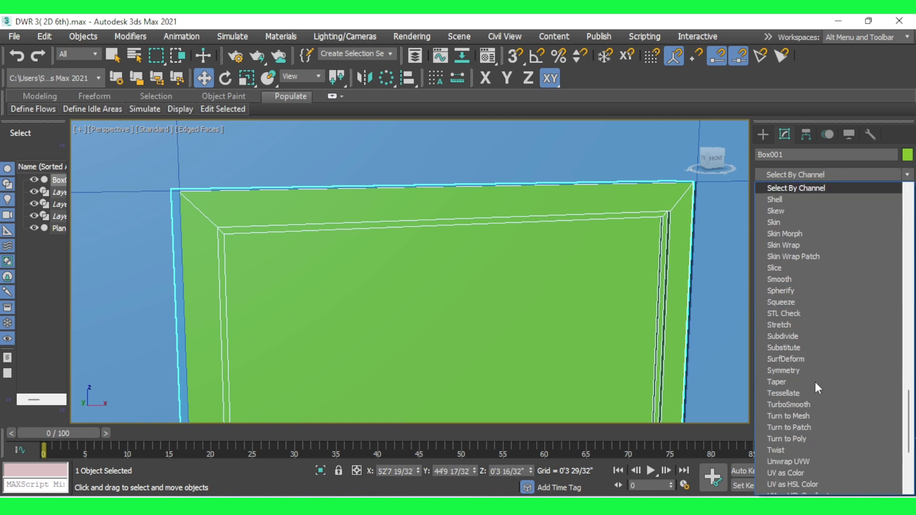
{"action": "left_click", "coordinate": [817, 370]}
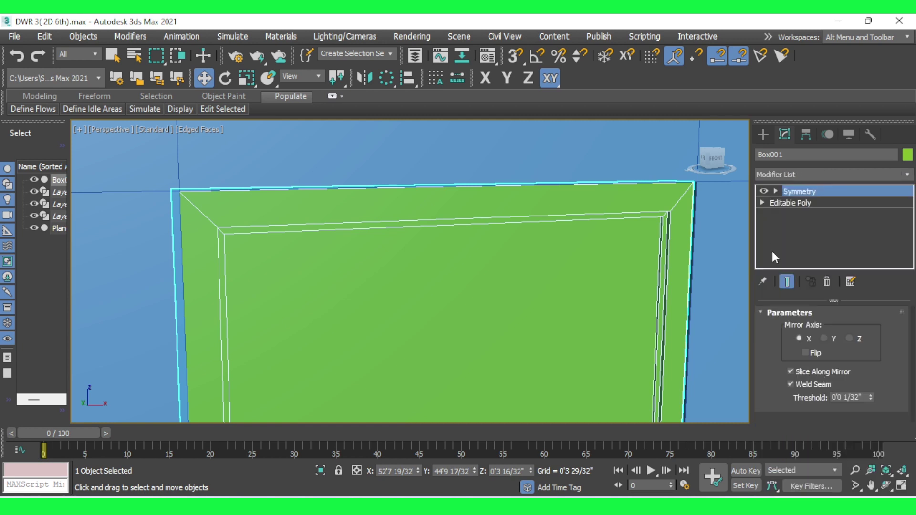
{"action": "scroll", "coordinate": [415, 227], "scroll_direction": "down", "scroll_amount": 6}
{"action": "scroll", "coordinate": [457, 239], "scroll_direction": "up", "scroll_amount": 2}
{"action": "mouse_move", "coordinate": [462, 239]}
{"action": "middle_mouse_down", "text": "alt"}
{"action": "mouse_move", "coordinate": [417, 276]}
{"action": "mouse_move", "coordinate": [263, 303]}
{"action": "mouse_move", "coordinate": [215, 268]}
{"action": "middle_mouse_up", "text": "alt"}
Test the Y, Z and Flip mirror options, leaving Symmetry mirrored on X.
{"action": "scroll", "coordinate": [210, 269], "scroll_direction": "up", "scroll_amount": 1}
{"action": "scroll", "coordinate": [335, 262], "scroll_direction": "up", "scroll_amount": 2}
{"action": "scroll", "coordinate": [361, 268], "scroll_direction": "up", "scroll_amount": 2}
{"action": "mouse_move", "coordinate": [361, 269]}
{"action": "middle_mouse_down", "text": "alt"}
{"action": "mouse_move", "coordinate": [568, 262]}
{"action": "mouse_move", "coordinate": [426, 268]}
{"action": "mouse_move", "coordinate": [384, 259]}
{"action": "mouse_move", "coordinate": [507, 262]}
{"action": "mouse_move", "coordinate": [401, 267]}
{"action": "middle_mouse_up", "text": "alt"}
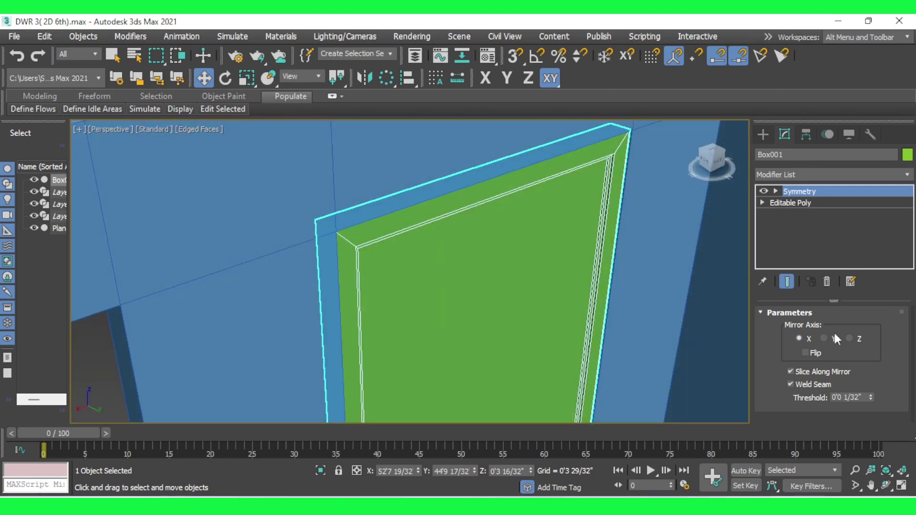
{"action": "left_click", "coordinate": [824, 339]}
{"action": "left_click", "coordinate": [847, 338]}
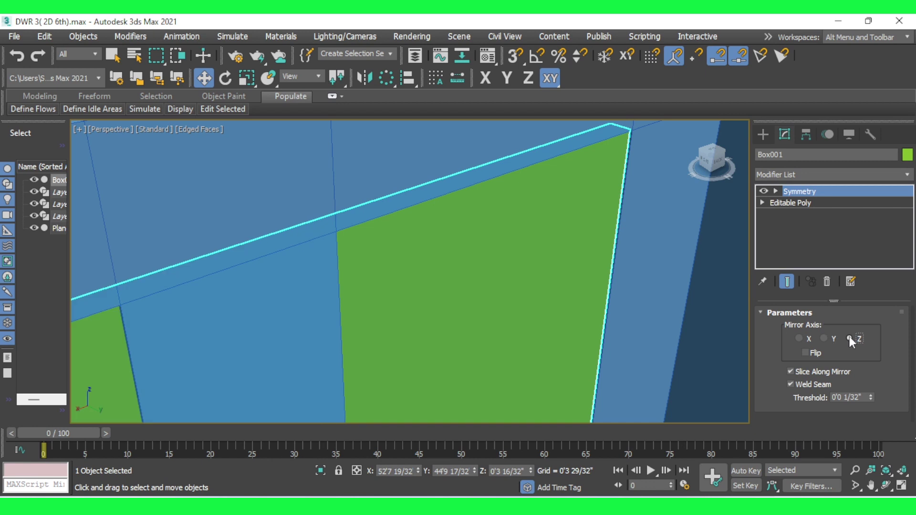
{"action": "left_click", "coordinate": [799, 339]}
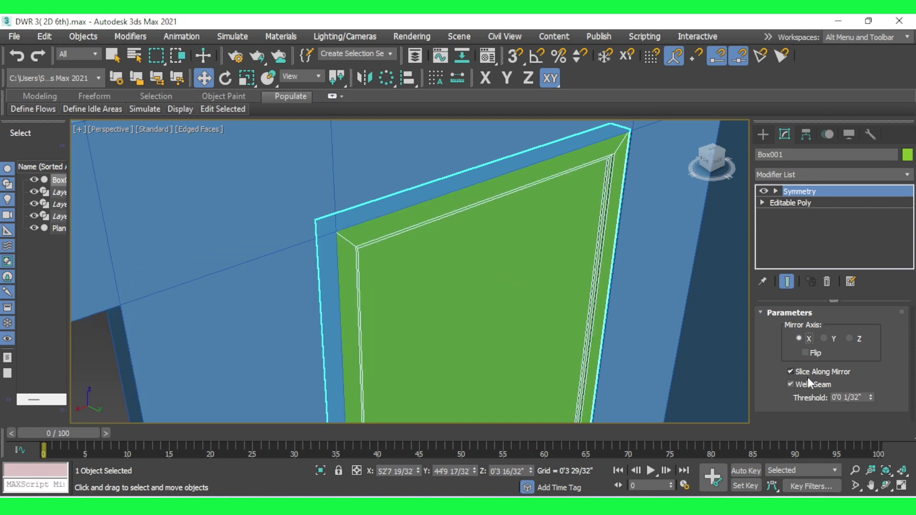
{"action": "left_click", "coordinate": [804, 353]}
{"action": "mouse_move", "coordinate": [674, 333]}
{"action": "middle_mouse_down", "text": "alt"}
{"action": "mouse_move", "coordinate": [676, 352]}
{"action": "mouse_move", "coordinate": [734, 372]}
{"action": "mouse_move", "coordinate": [696, 353]}
{"action": "mouse_move", "coordinate": [706, 372]}
{"action": "middle_mouse_up", "text": "alt"}
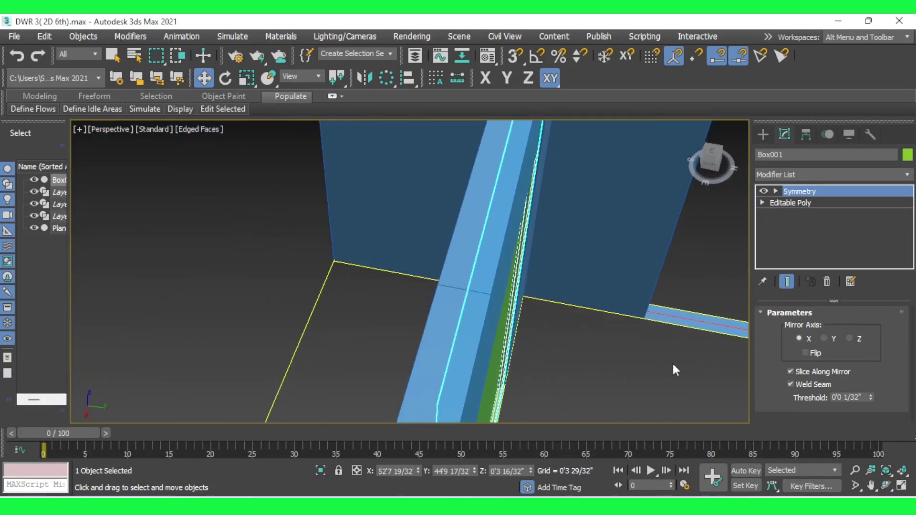
{"action": "left_click", "coordinate": [242, 277]}
{"action": "mouse_move", "coordinate": [520, 336]}
{"action": "middle_mouse_down", "text": "alt"}
{"action": "mouse_move", "coordinate": [547, 340]}
{"action": "mouse_move", "coordinate": [643, 305]}
{"action": "middle_mouse_up", "text": "alt"}
{"action": "right_click", "coordinate": [525, 232]}
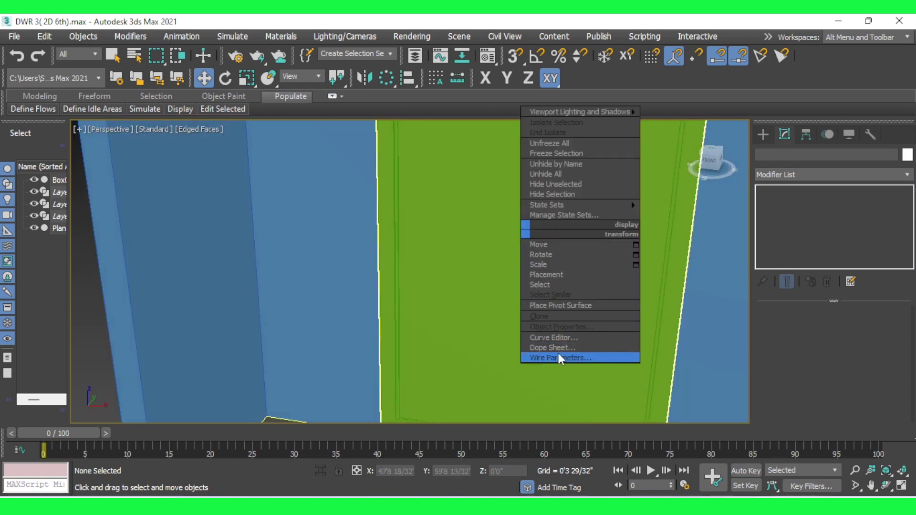
Convert Box001 with its Symmetry modifier to an Editable Poly.
{"action": "scroll", "coordinate": [482, 273], "scroll_direction": "down", "scroll_amount": 5}
{"action": "scroll", "coordinate": [472, 258], "scroll_direction": "up", "scroll_amount": 2}
{"action": "scroll", "coordinate": [470, 258], "scroll_direction": "up", "scroll_amount": 2}
{"action": "left_click", "coordinate": [470, 258]}
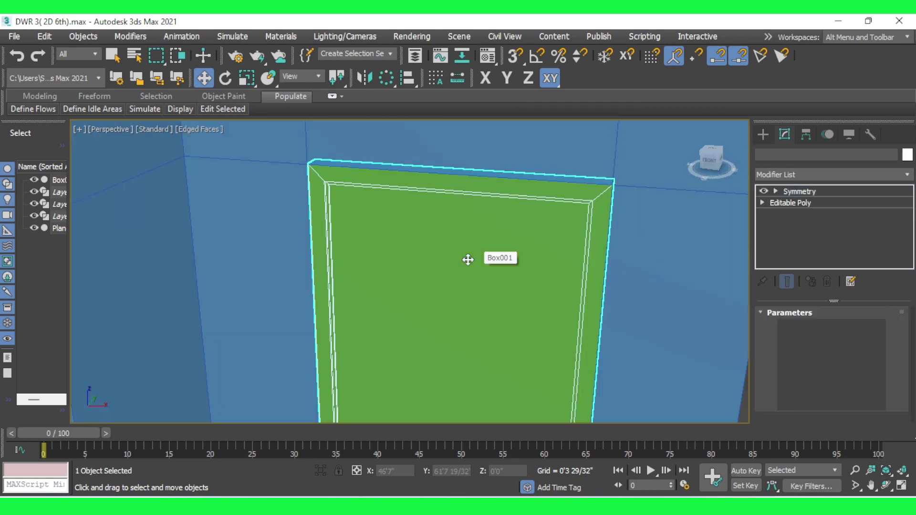
{"action": "right_click", "coordinate": [468, 260]}
{"action": "left_click", "coordinate": [627, 405]}
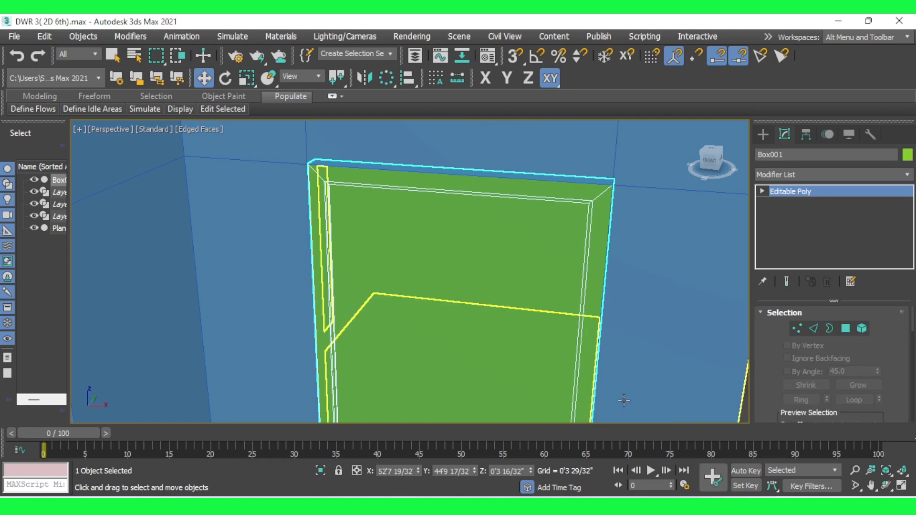
Select the door panel faces in Polygon mode and Bridge them into a hollow frame.
{"action": "left_click", "coordinate": [845, 328]}
{"action": "left_click", "coordinate": [465, 310]}
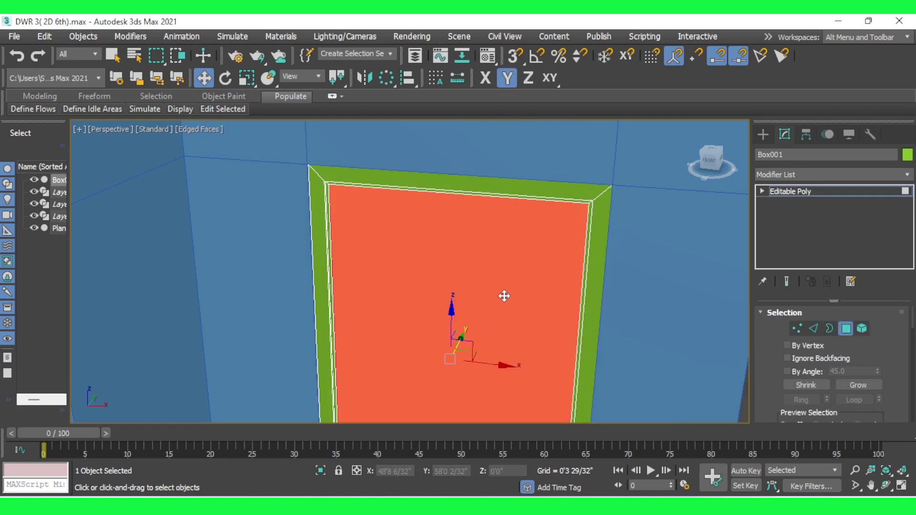
{"action": "mouse_move", "coordinate": [532, 288]}
{"action": "middle_mouse_down", "text": "alt"}
{"action": "mouse_move", "coordinate": [410, 317]}
{"action": "mouse_move", "coordinate": [357, 310]}
{"action": "mouse_move", "coordinate": [318, 287]}
{"action": "mouse_move", "coordinate": [355, 299]}
{"action": "mouse_move", "coordinate": [509, 310]}
{"action": "mouse_move", "coordinate": [531, 295]}
{"action": "middle_mouse_up", "text": "alt"}
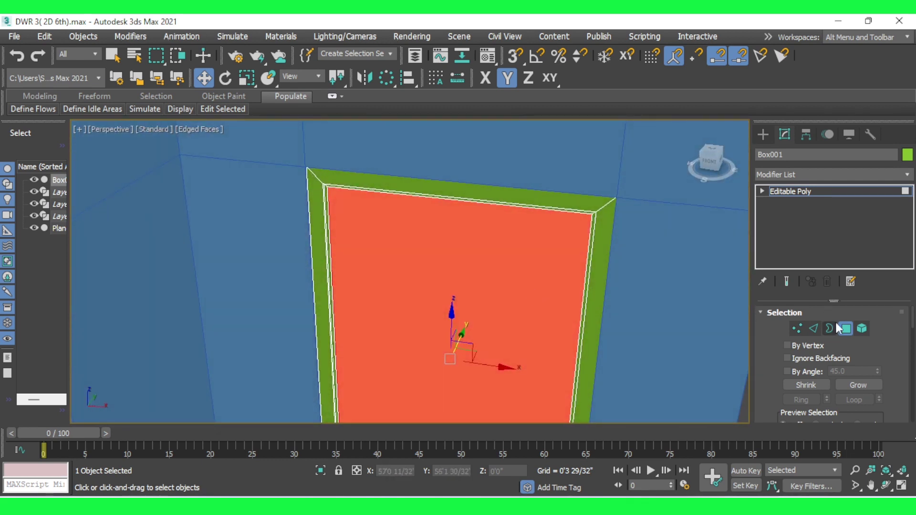
{"action": "scroll", "coordinate": [775, 362], "scroll_direction": "down", "scroll_amount": 2}
{"action": "scroll", "coordinate": [773, 360], "scroll_direction": "down", "scroll_amount": 3}
{"action": "scroll", "coordinate": [773, 362], "scroll_direction": "down", "scroll_amount": 2}
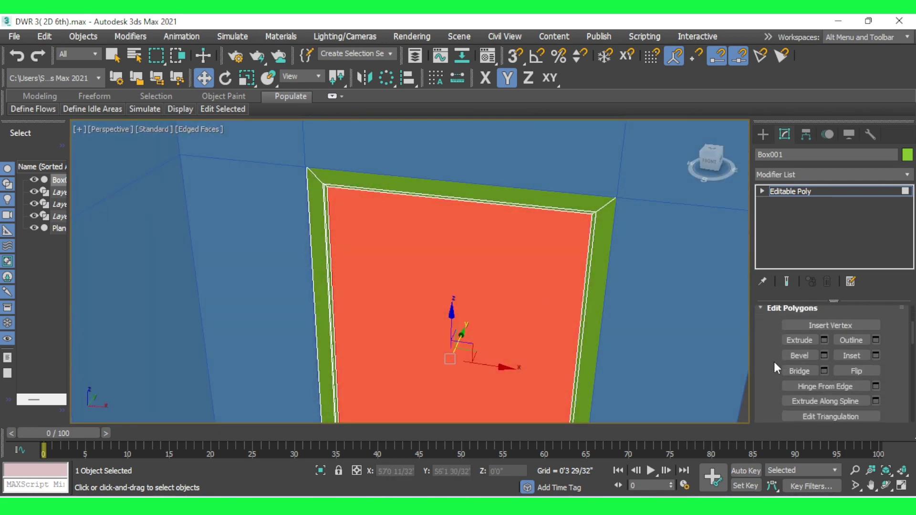
{"action": "left_click", "coordinate": [809, 371]}
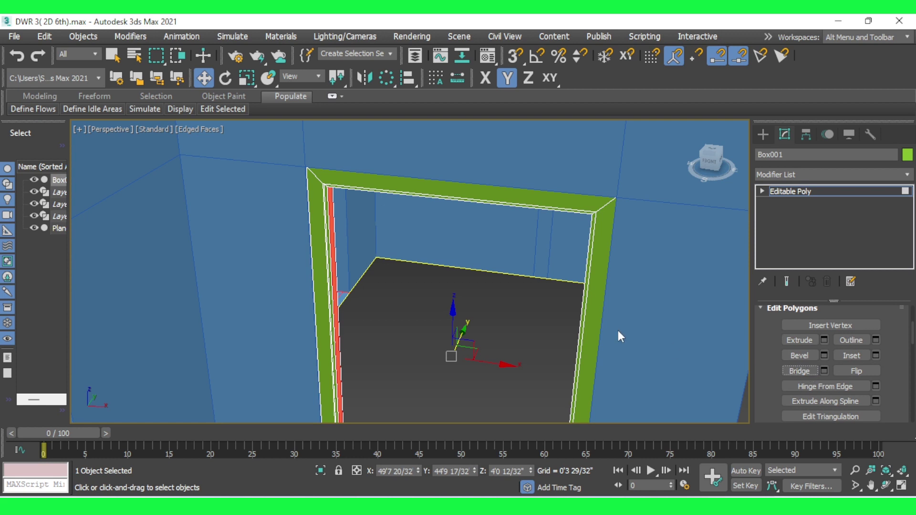
{"action": "left_click", "coordinate": [524, 298]}
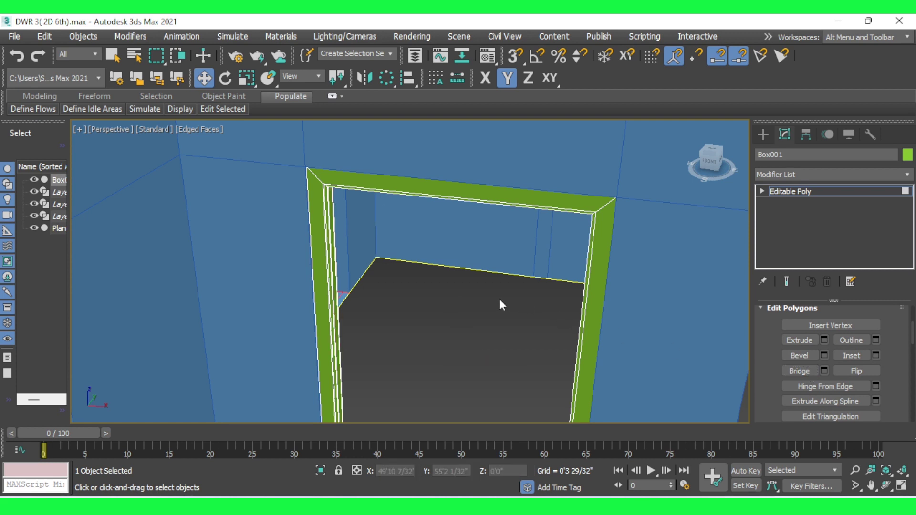
{"action": "scroll", "coordinate": [486, 293], "scroll_direction": "down", "scroll_amount": 5}
{"action": "scroll", "coordinate": [492, 338], "scroll_direction": "down", "scroll_amount": 2}
{"action": "middle_click_drag", "start_coordinate": [543, 342], "coordinate": [477, 324], "text": "alt"}
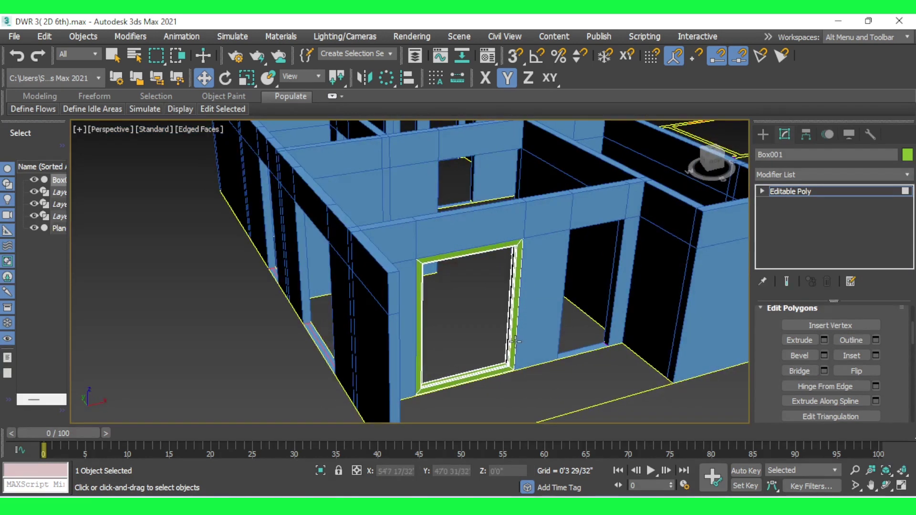
Orbit and zoom around the door frame corner and the whole house to check the fit.
{"action": "scroll", "coordinate": [394, 285], "scroll_direction": "up", "scroll_amount": 8}
{"action": "scroll", "coordinate": [487, 317], "scroll_direction": "down", "scroll_amount": 3}
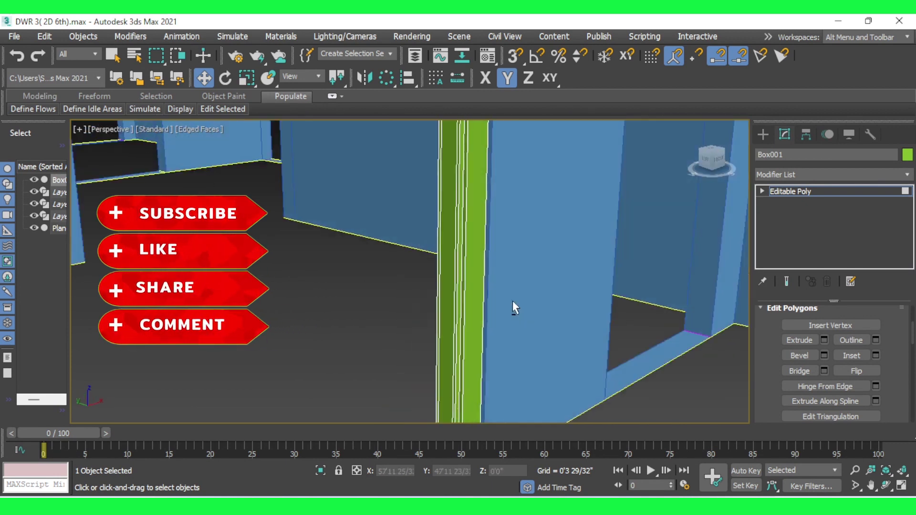
{"action": "middle_click_drag", "start_coordinate": [512, 300], "coordinate": [531, 310], "text": "alt"}
{"action": "scroll", "coordinate": [521, 330], "scroll_direction": "up", "scroll_amount": 4}
{"action": "scroll", "coordinate": [462, 324], "scroll_direction": "down", "scroll_amount": 3}
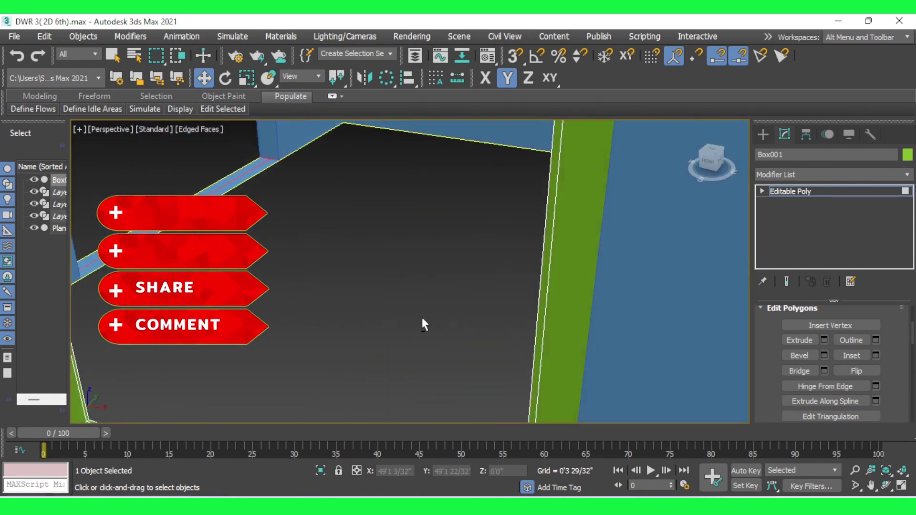
{"action": "scroll", "coordinate": [505, 313], "scroll_direction": "up", "scroll_amount": 4}
{"action": "middle_click_drag", "start_coordinate": [508, 313], "coordinate": [467, 306]}
{"action": "scroll", "coordinate": [467, 306], "scroll_direction": "down", "scroll_amount": 4}
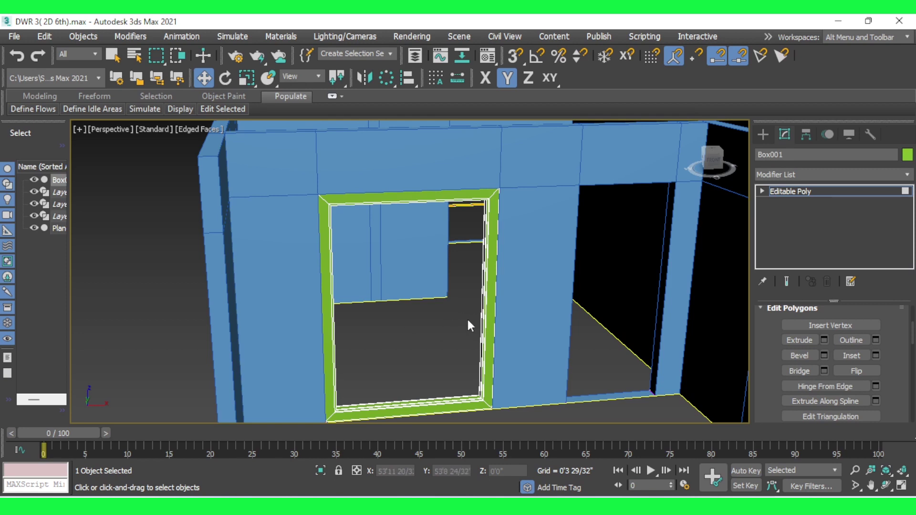
{"action": "scroll", "coordinate": [548, 319], "scroll_direction": "down", "scroll_amount": 3}
{"action": "scroll", "coordinate": [547, 316], "scroll_direction": "down", "scroll_amount": 2}
{"action": "scroll", "coordinate": [645, 291], "scroll_direction": "down", "scroll_amount": 2}
{"action": "scroll", "coordinate": [645, 292], "scroll_direction": "down", "scroll_amount": 3}
{"action": "mouse_move", "coordinate": [645, 290]}
{"action": "middle_mouse_down", "text": "alt"}
{"action": "mouse_move", "coordinate": [477, 350]}
{"action": "mouse_move", "coordinate": [554, 352]}
{"action": "mouse_move", "coordinate": [536, 350]}
{"action": "middle_mouse_up", "text": "alt"}
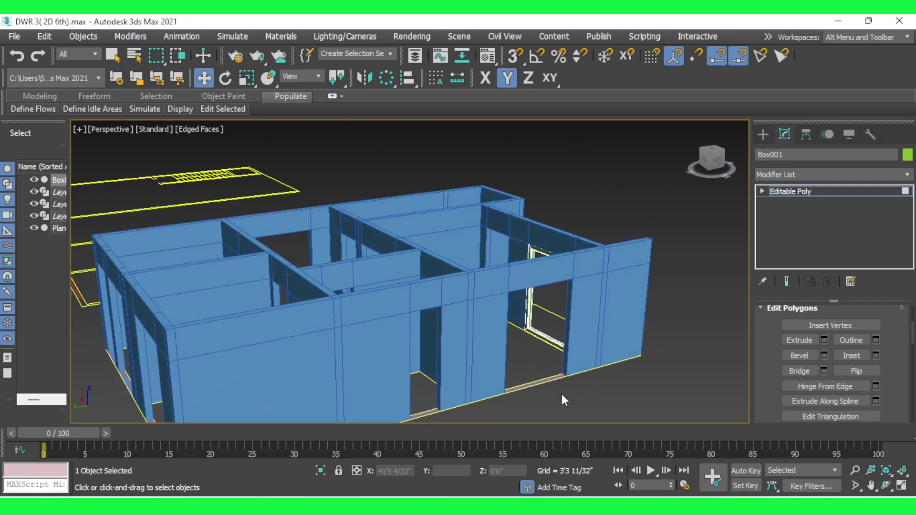
{"action": "scroll", "coordinate": [568, 377], "scroll_direction": "up", "scroll_amount": 3}
{"action": "scroll", "coordinate": [548, 368], "scroll_direction": "up", "scroll_amount": 2}
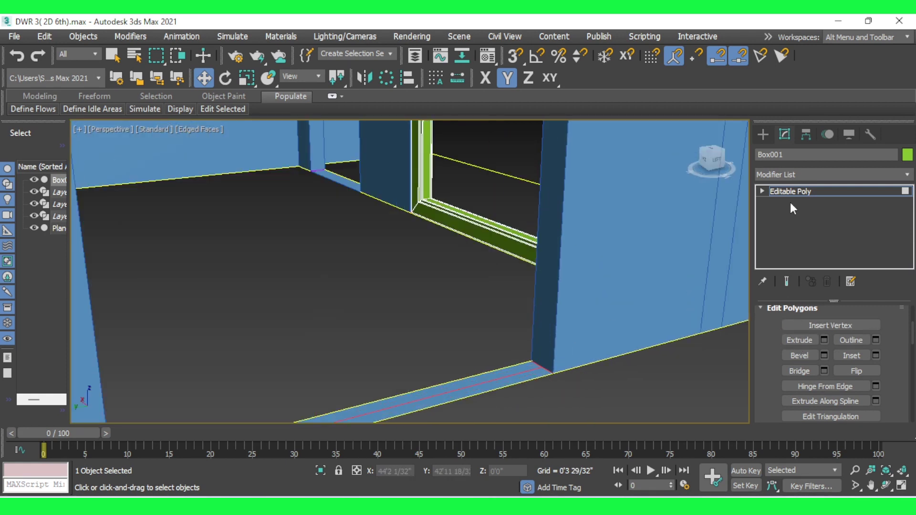
Start a new box with AutoGrid enabled, drawing its base at the doorway corner.
{"action": "left_click", "coordinate": [763, 135]}
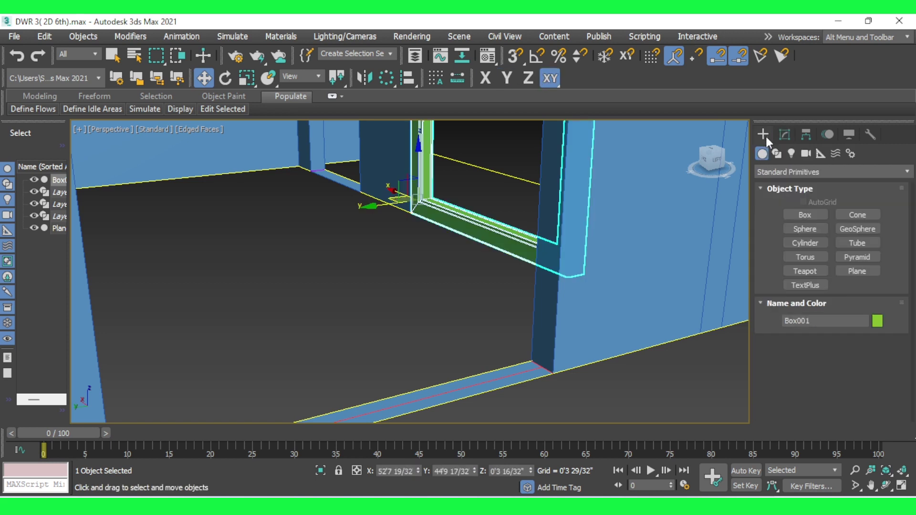
{"action": "left_click", "coordinate": [806, 215]}
{"action": "left_click", "coordinate": [803, 201]}
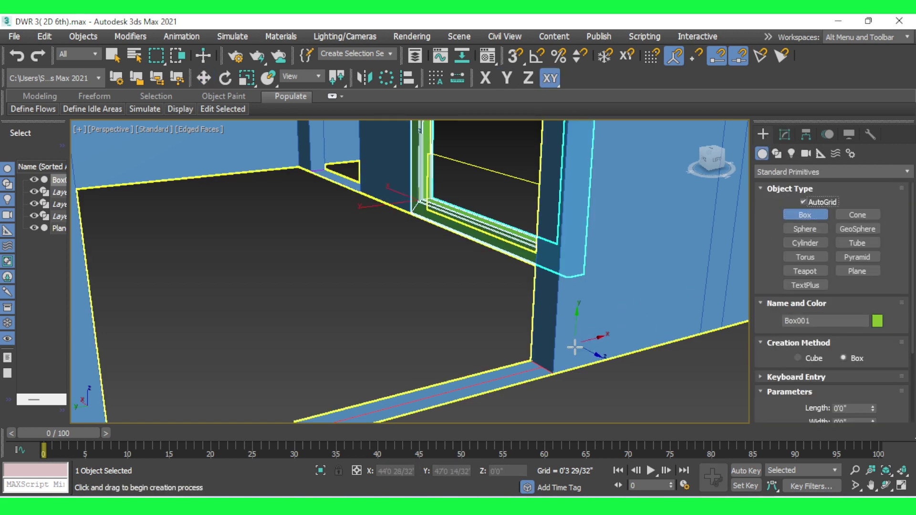
{"action": "scroll", "coordinate": [553, 362], "scroll_direction": "up", "scroll_amount": 2}
{"action": "scroll", "coordinate": [580, 373], "scroll_direction": "up", "scroll_amount": 2}
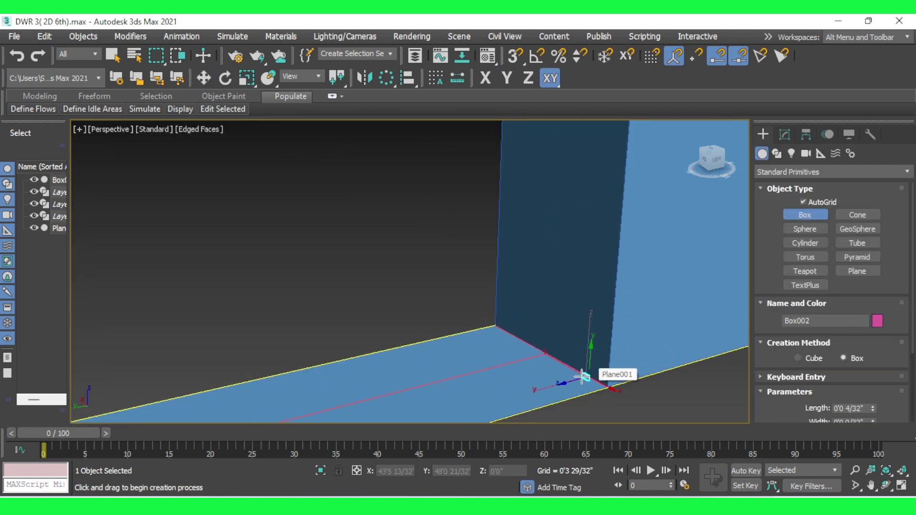
{"action": "left_click_drag", "start_coordinate": [584, 376], "coordinate": [508, 332]}
{"action": "left_click_drag", "start_coordinate": [514, 201], "coordinate": [514, 142]}
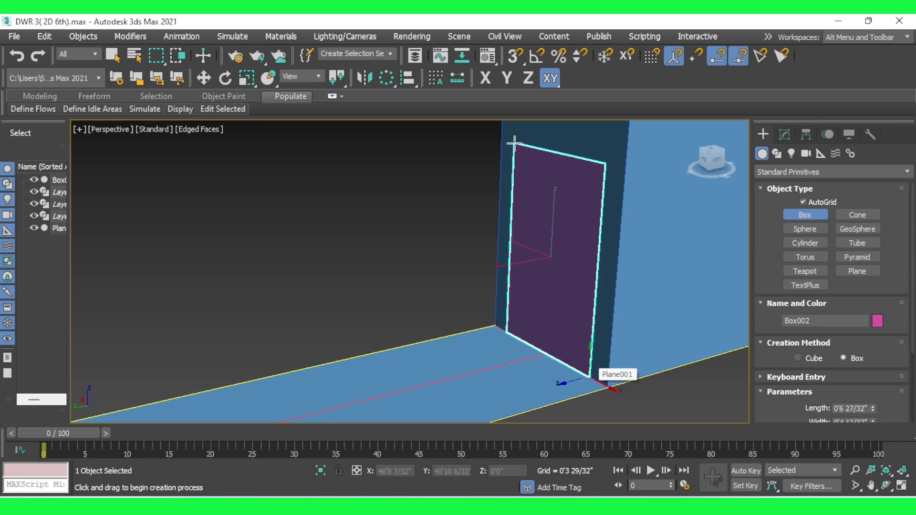
Stretch Box002 across the full doorway width along the floor and finish box creation.
{"action": "scroll", "coordinate": [403, 192], "scroll_direction": "down", "scroll_amount": 2}
{"action": "scroll", "coordinate": [403, 192], "scroll_direction": "down", "scroll_amount": 2}
{"action": "scroll", "coordinate": [403, 192], "scroll_direction": "down", "scroll_amount": 1}
{"action": "mouse_move", "coordinate": [403, 192]}
{"action": "middle_mouse_down"}
{"action": "mouse_move", "coordinate": [573, 182]}
{"action": "mouse_move", "coordinate": [699, 201]}
{"action": "middle_mouse_up"}
{"action": "mouse_move", "coordinate": [227, 280]}
{"action": "middle_mouse_down"}
{"action": "mouse_move", "coordinate": [28, 271]}
{"action": "mouse_move", "coordinate": [109, 312]}
{"action": "middle_mouse_up"}
{"action": "scroll", "coordinate": [191, 338], "scroll_direction": "up", "scroll_amount": 2}
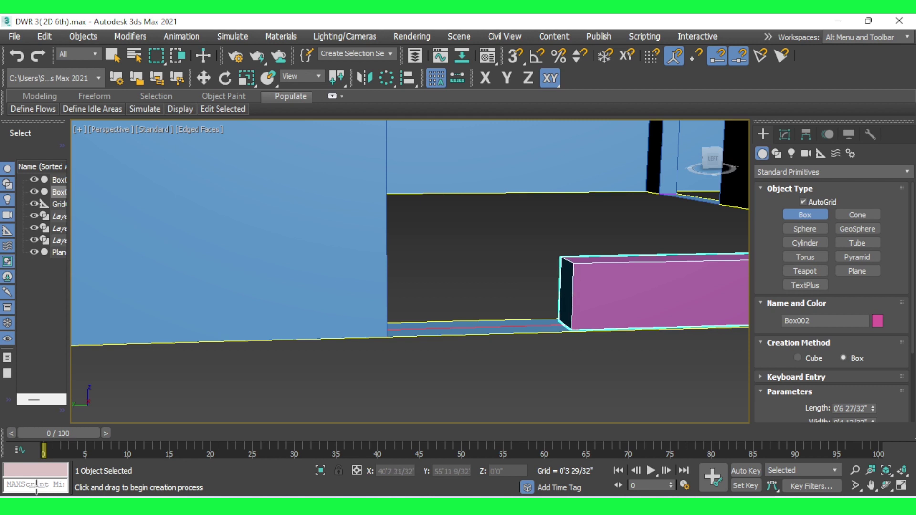
{"action": "scroll", "coordinate": [248, 348], "scroll_direction": "down", "scroll_amount": 4}
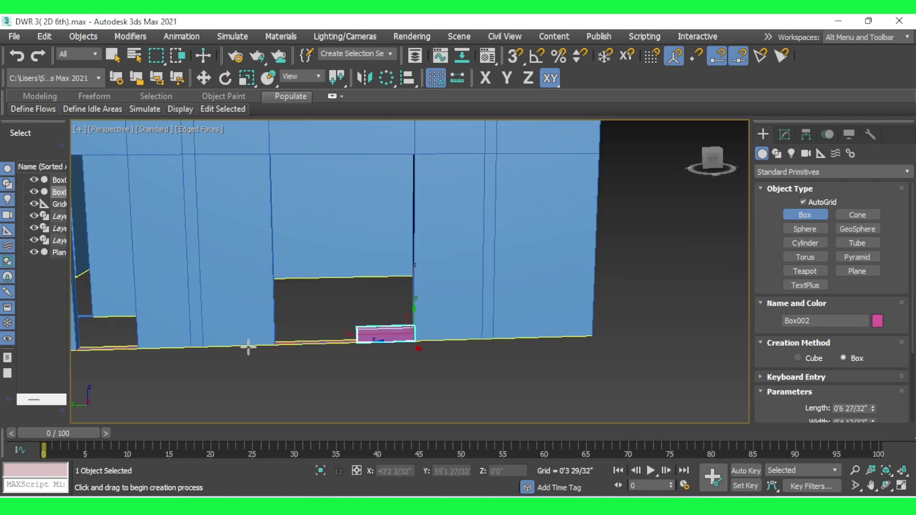
{"action": "scroll", "coordinate": [281, 327], "scroll_direction": "up", "scroll_amount": 3}
{"action": "left_click_drag", "start_coordinate": [315, 329], "coordinate": [198, 344]}
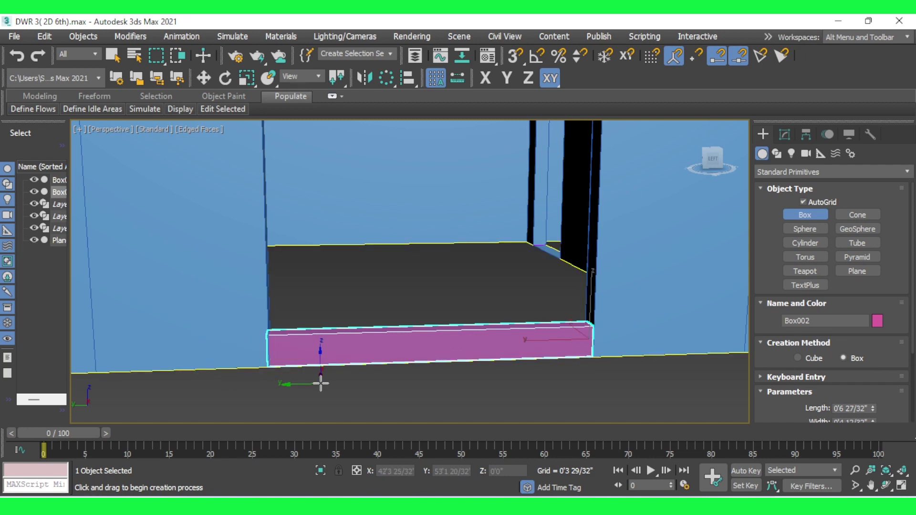
{"action": "key", "text": "w"}
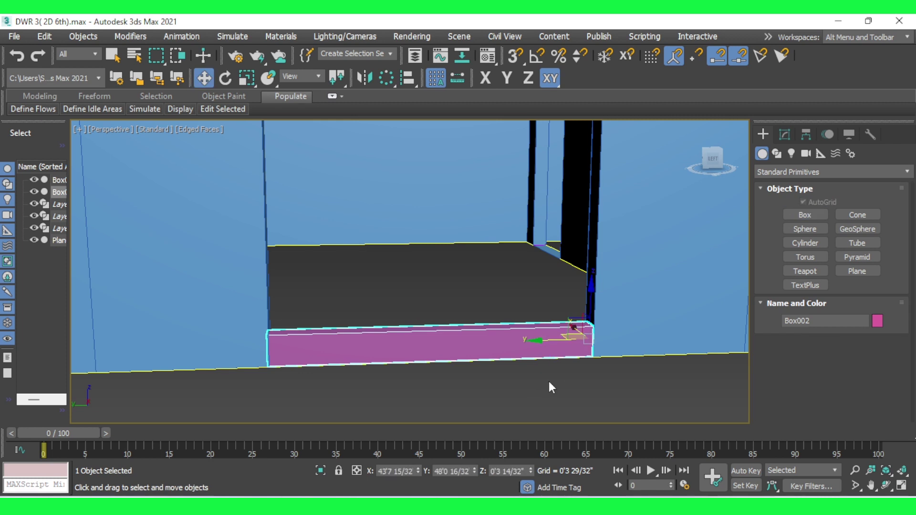
{"action": "right_click", "coordinate": [427, 339]}
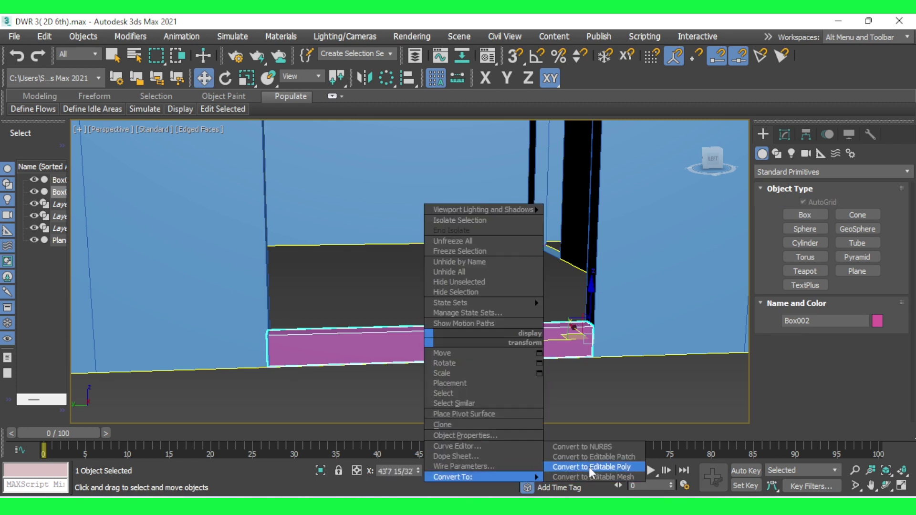
Convert Box002 to an Editable Poly and maximize the Left view.
{"action": "left_click", "coordinate": [590, 466]}
{"action": "key", "text": "alt+w"}
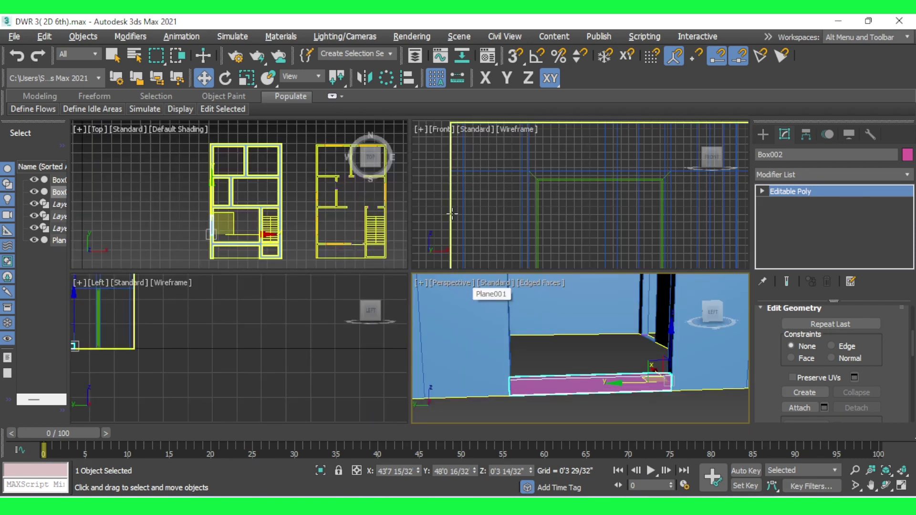
{"action": "right_click", "coordinate": [277, 331]}
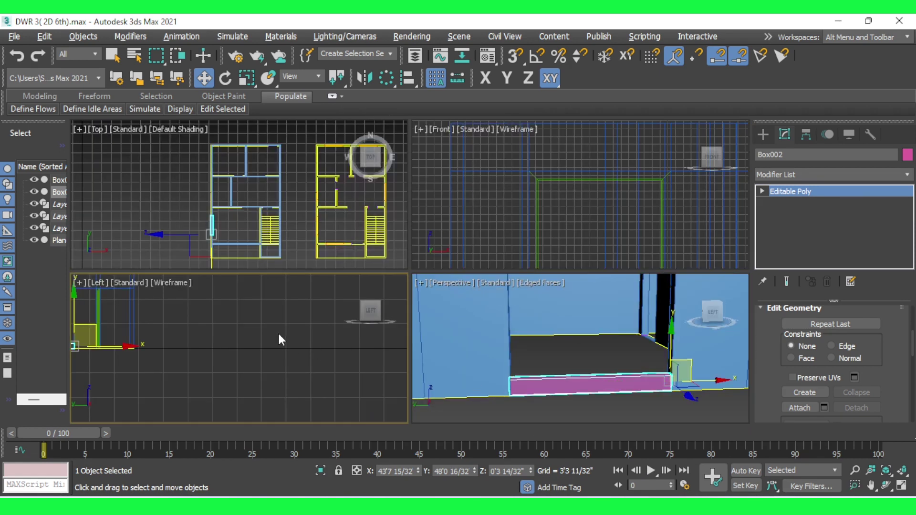
{"action": "key", "text": "alt+w"}
{"action": "scroll", "coordinate": [298, 291], "scroll_direction": "up", "scroll_amount": 2}
{"action": "scroll", "coordinate": [282, 296], "scroll_direction": "up", "scroll_amount": 3}
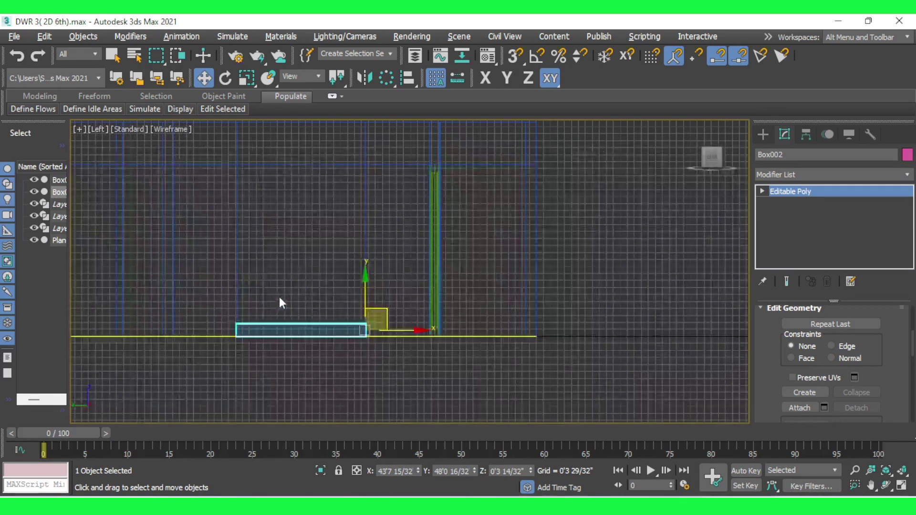
At Vertex level, select Box002's top vertices and raise them toward door height.
{"action": "left_click", "coordinate": [763, 191]}
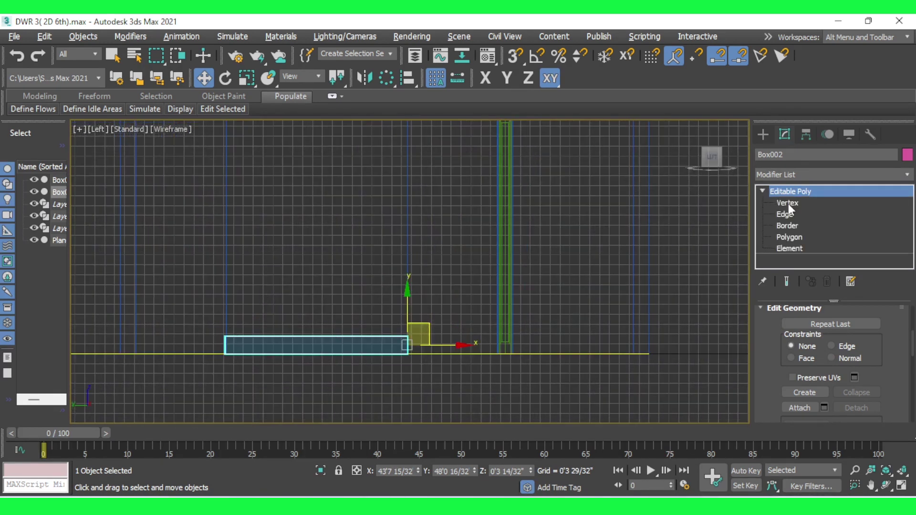
{"action": "left_click", "coordinate": [788, 202]}
{"action": "scroll", "coordinate": [224, 329], "scroll_direction": "up", "scroll_amount": 4}
{"action": "scroll", "coordinate": [205, 377], "scroll_direction": "up", "scroll_amount": 2}
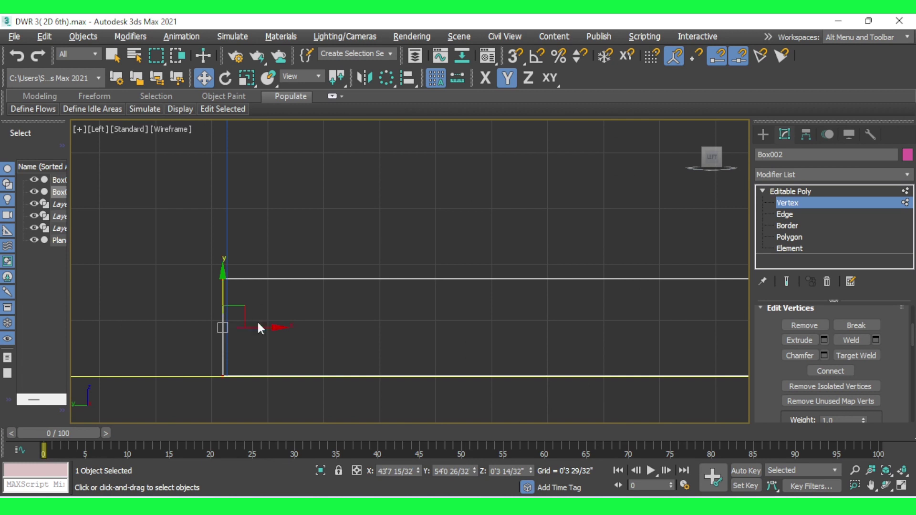
{"action": "left_click_drag", "start_coordinate": [256, 327], "coordinate": [262, 330]}
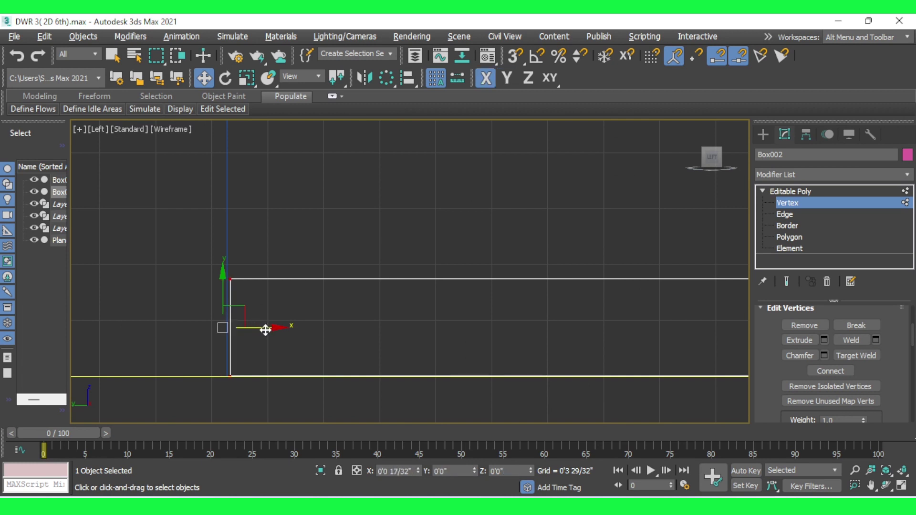
{"action": "left_click", "coordinate": [184, 291]}
{"action": "scroll", "coordinate": [184, 291], "scroll_direction": "down", "scroll_amount": 3}
{"action": "scroll", "coordinate": [184, 291], "scroll_direction": "down", "scroll_amount": 2}
{"action": "scroll", "coordinate": [184, 291], "scroll_direction": "down", "scroll_amount": 2}
{"action": "left_click_drag", "start_coordinate": [175, 280], "coordinate": [459, 294]}
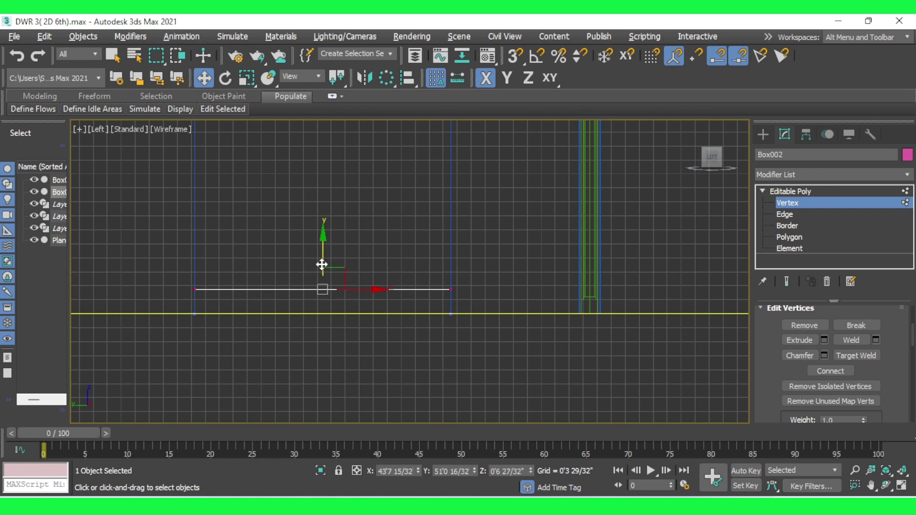
{"action": "left_click_drag", "start_coordinate": [321, 264], "coordinate": [327, 147]}
{"action": "middle_click_drag", "start_coordinate": [364, 221], "coordinate": [395, 384]}
{"action": "left_click_drag", "start_coordinate": [406, 363], "coordinate": [405, 160]}
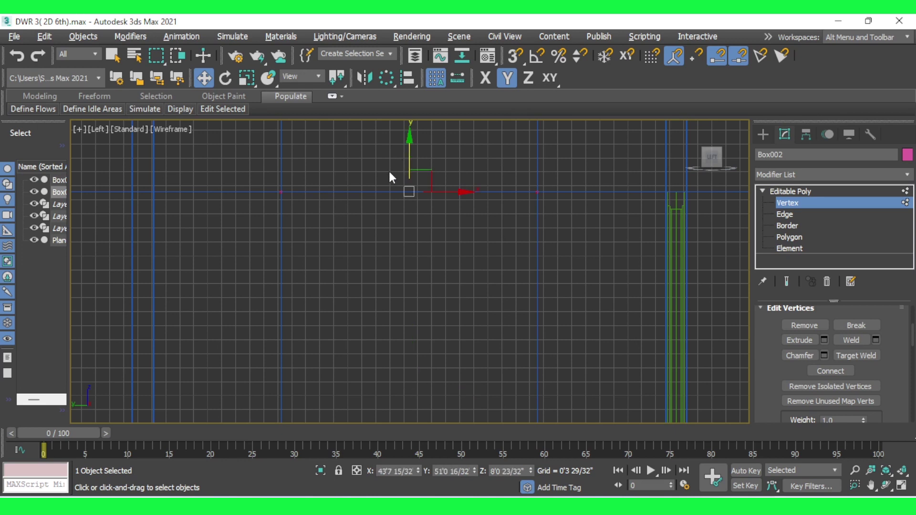
Align the top vertices with the doorway head and return to object level.
{"action": "scroll", "coordinate": [286, 191], "scroll_direction": "up", "scroll_amount": 3}
{"action": "scroll", "coordinate": [285, 191], "scroll_direction": "up", "scroll_amount": 3}
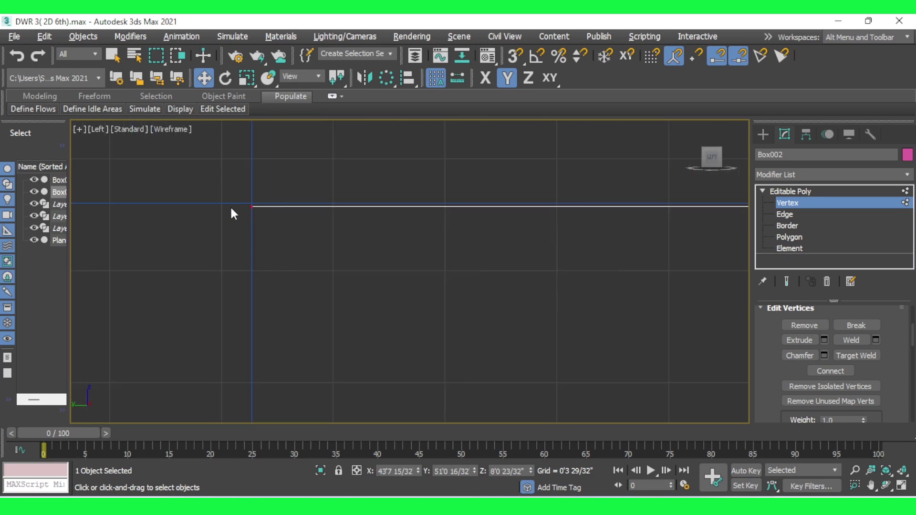
{"action": "scroll", "coordinate": [525, 219], "scroll_direction": "down", "scroll_amount": 3}
{"action": "scroll", "coordinate": [560, 239], "scroll_direction": "up", "scroll_amount": 3}
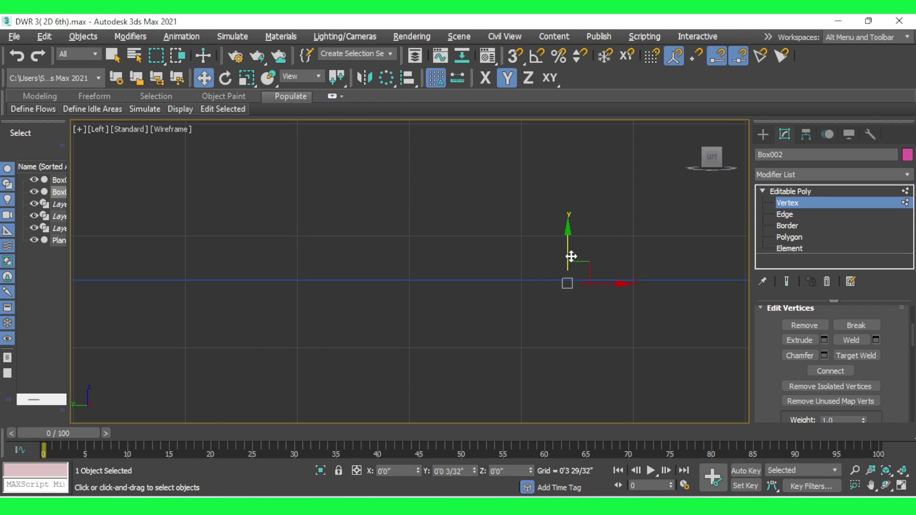
{"action": "left_click_drag", "start_coordinate": [571, 256], "coordinate": [571, 253]}
{"action": "scroll", "coordinate": [484, 238], "scroll_direction": "down", "scroll_amount": 2}
{"action": "scroll", "coordinate": [476, 247], "scroll_direction": "down", "scroll_amount": 3}
{"action": "scroll", "coordinate": [525, 253], "scroll_direction": "down", "scroll_amount": 2}
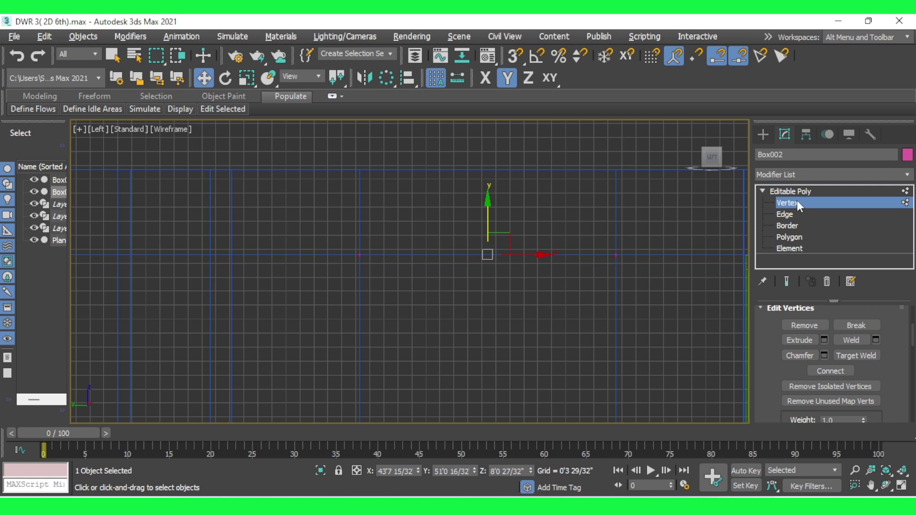
{"action": "left_click", "coordinate": [796, 202]}
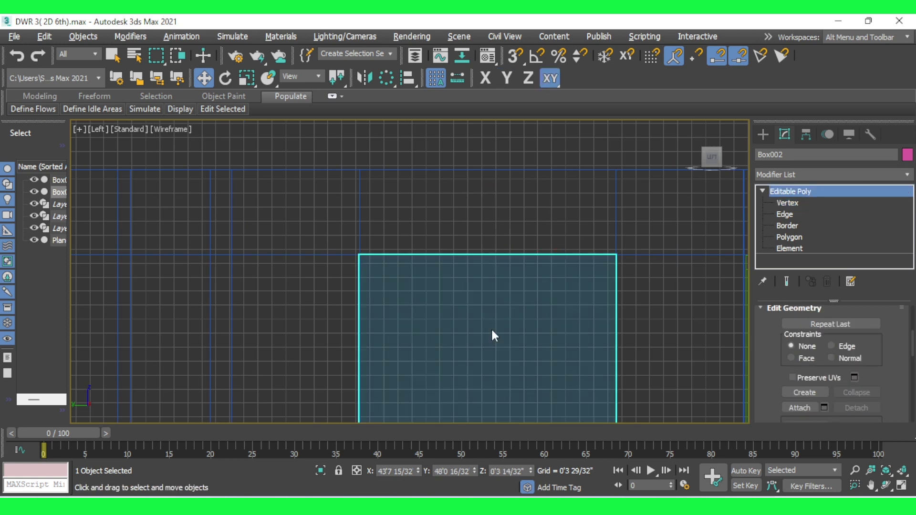
{"action": "key", "text": "alt+w"}
In a maximized Perspective view, select Box002's front face at Polygon level.
{"action": "left_click", "coordinate": [524, 336]}
{"action": "key", "text": "alt+w"}
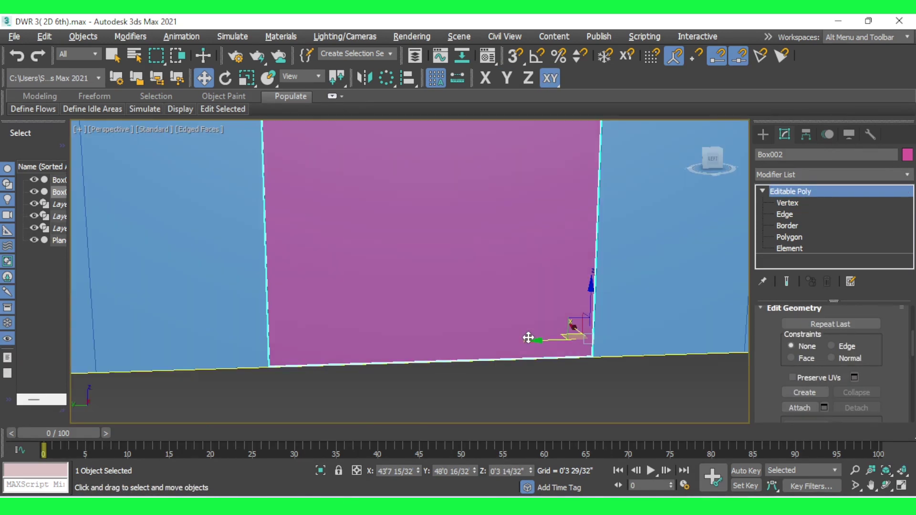
{"action": "scroll", "coordinate": [574, 348], "scroll_direction": "down", "scroll_amount": 2}
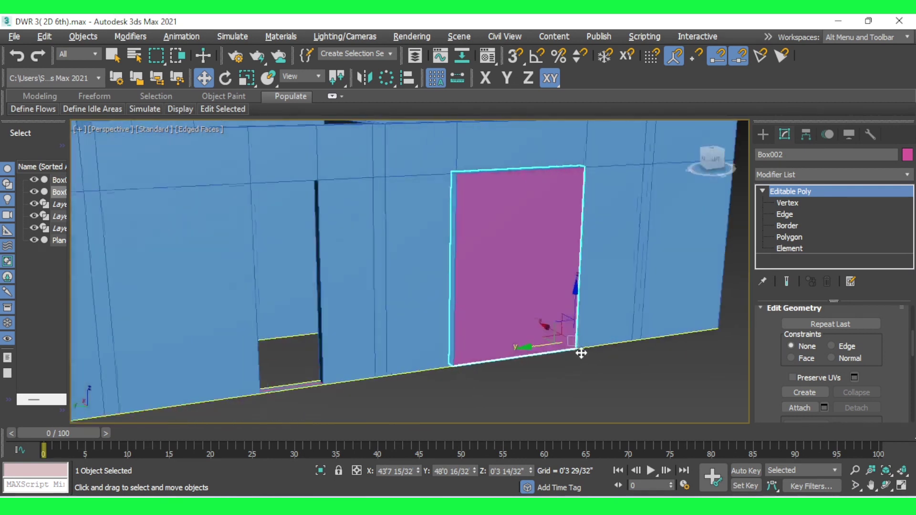
{"action": "middle_click_drag", "start_coordinate": [581, 352], "coordinate": [566, 284], "text": "alt"}
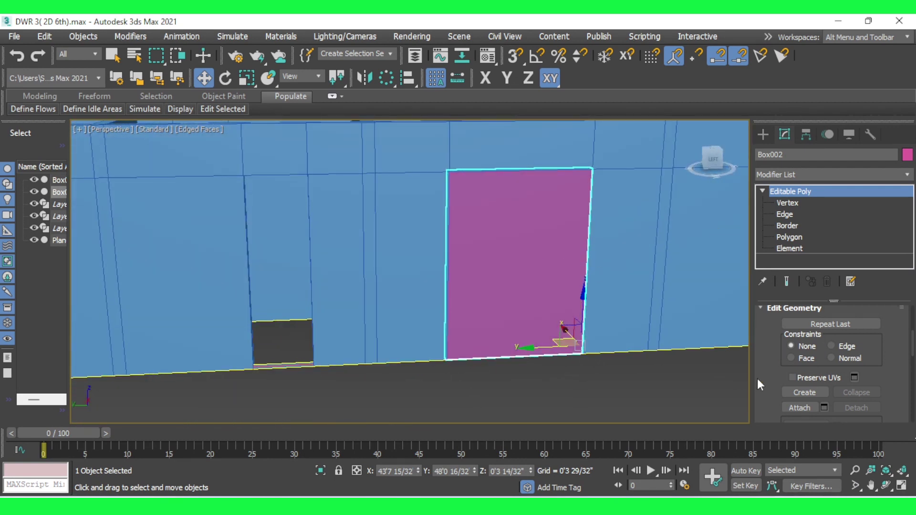
{"action": "left_click", "coordinate": [794, 237]}
{"action": "left_click", "coordinate": [532, 239]}
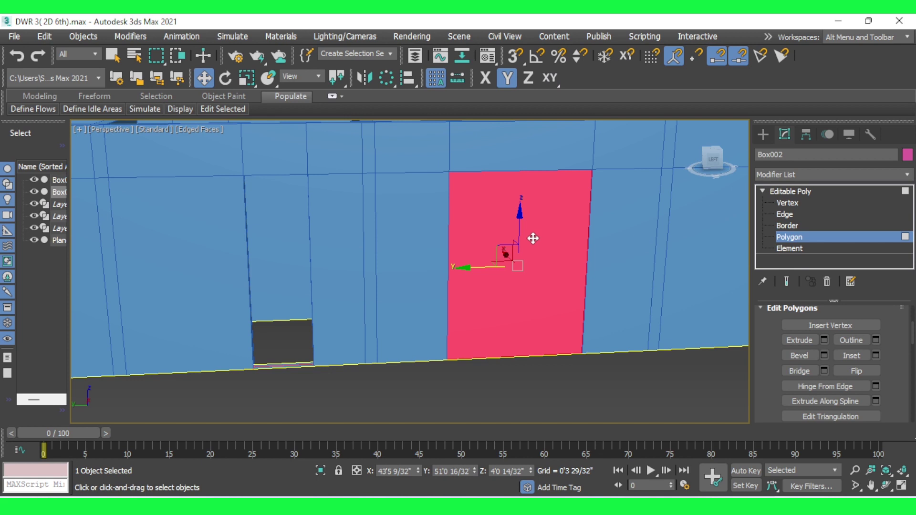
Inset the front face with a newly entered inset amount.
{"action": "scroll", "coordinate": [507, 192], "scroll_direction": "up", "scroll_amount": 2}
{"action": "scroll", "coordinate": [507, 192], "scroll_direction": "up", "scroll_amount": 2}
{"action": "left_click", "coordinate": [813, 353]}
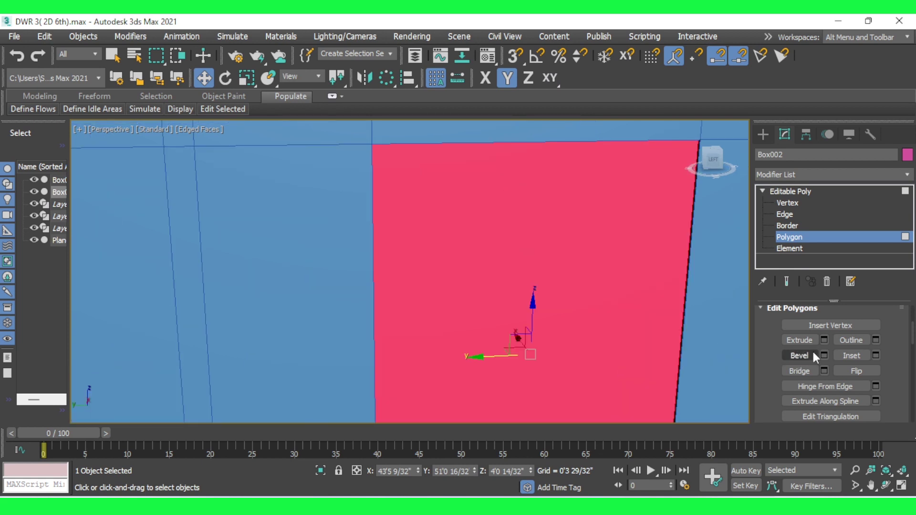
{"action": "left_click", "coordinate": [876, 355]}
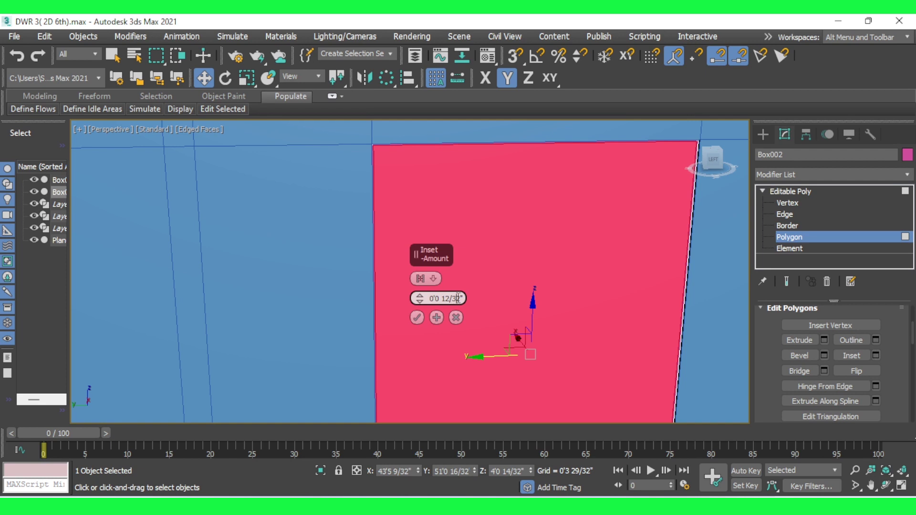
{"action": "key", "text": "shift+End"}
{"action": "key", "text": "BackSpace"}
{"action": "left_click", "coordinate": [417, 317]}
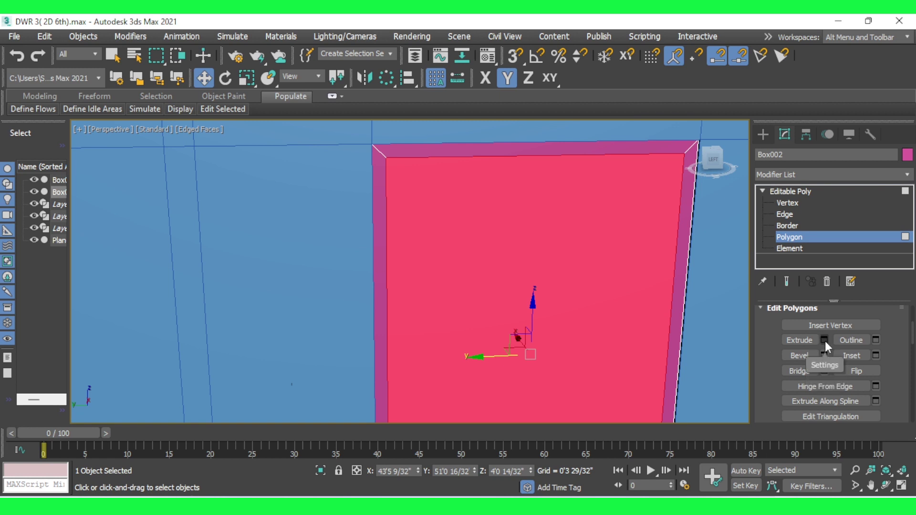
Extrude the inset face slightly inward with a shallow negative height.
{"action": "left_click", "coordinate": [824, 340]}
{"action": "scroll", "coordinate": [418, 157], "scroll_direction": "up", "scroll_amount": 5}
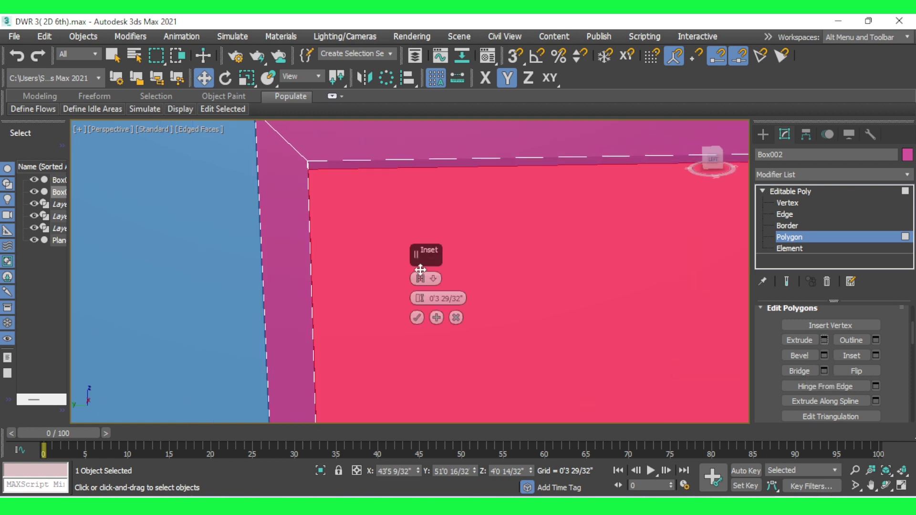
{"action": "scroll", "coordinate": [374, 228], "scroll_direction": "down", "scroll_amount": 2}
{"action": "middle_click_drag", "start_coordinate": [517, 285], "coordinate": [548, 286], "text": "alt"}
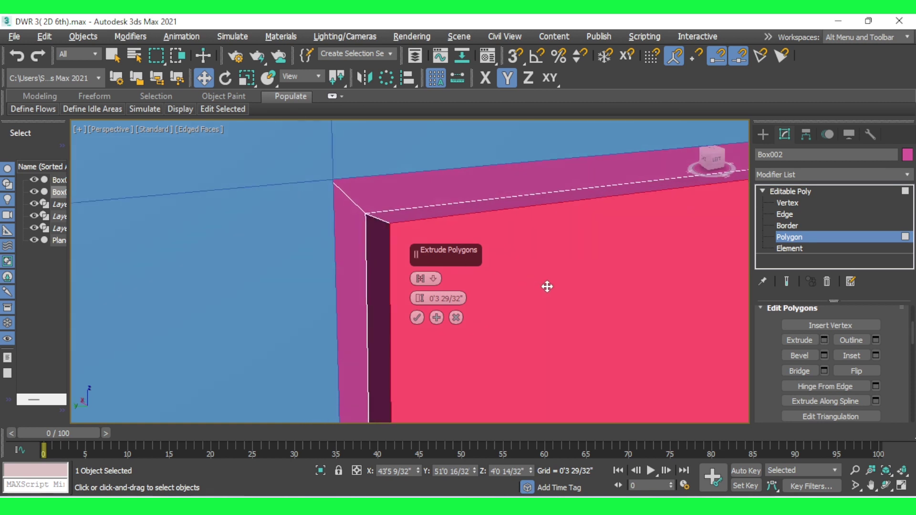
{"action": "left_click_drag", "start_coordinate": [419, 299], "coordinate": [419, 365]}
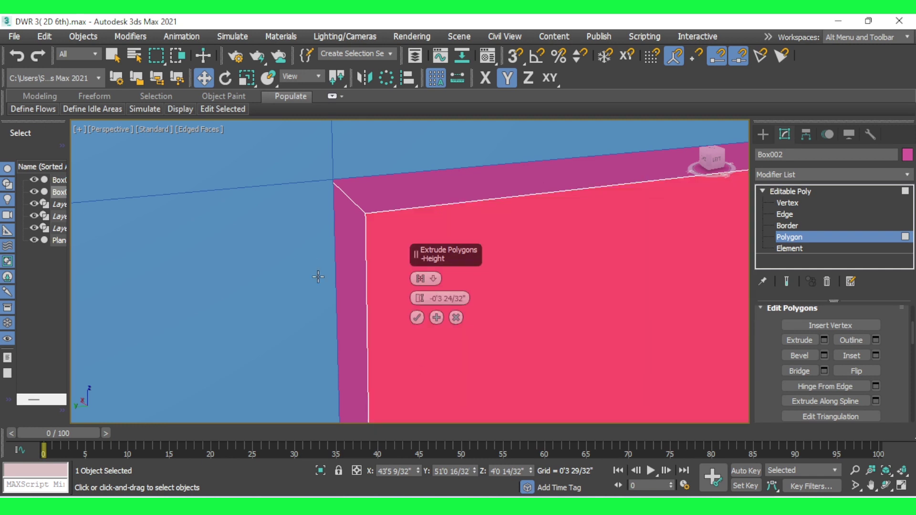
{"action": "scroll", "coordinate": [334, 310], "scroll_direction": "down", "scroll_amount": 3}
{"action": "scroll", "coordinate": [648, 212], "scroll_direction": "up", "scroll_amount": 4}
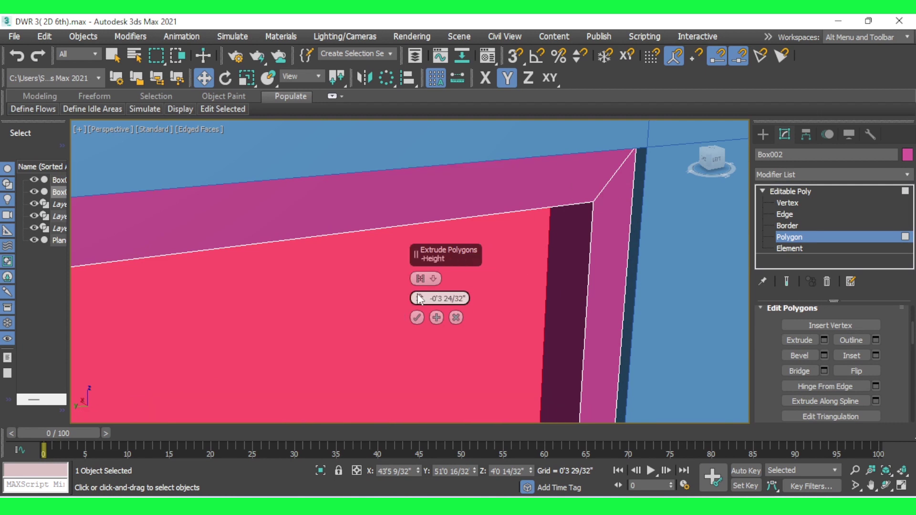
{"action": "left_click_drag", "start_coordinate": [420, 300], "coordinate": [422, 260]}
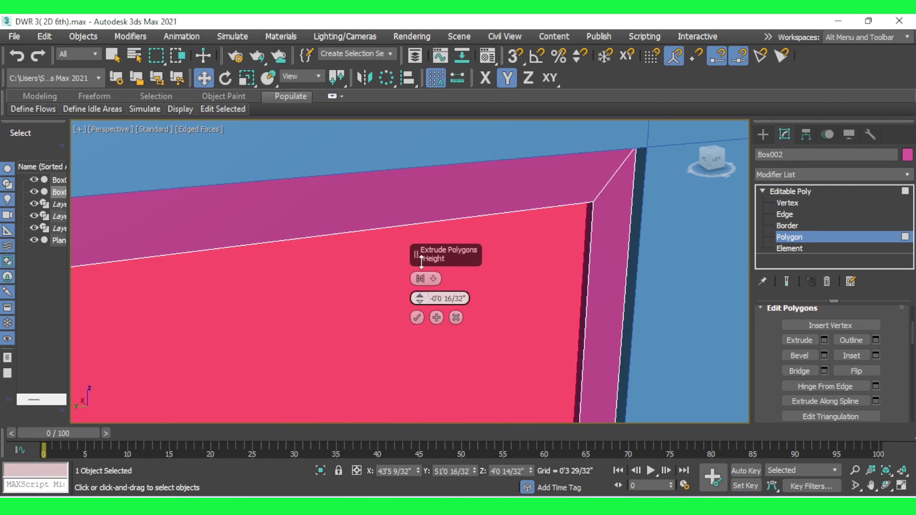
{"action": "left_click", "coordinate": [416, 317]}
Inset the recessed face by 0'0 24/32".
{"action": "left_click", "coordinate": [876, 356]}
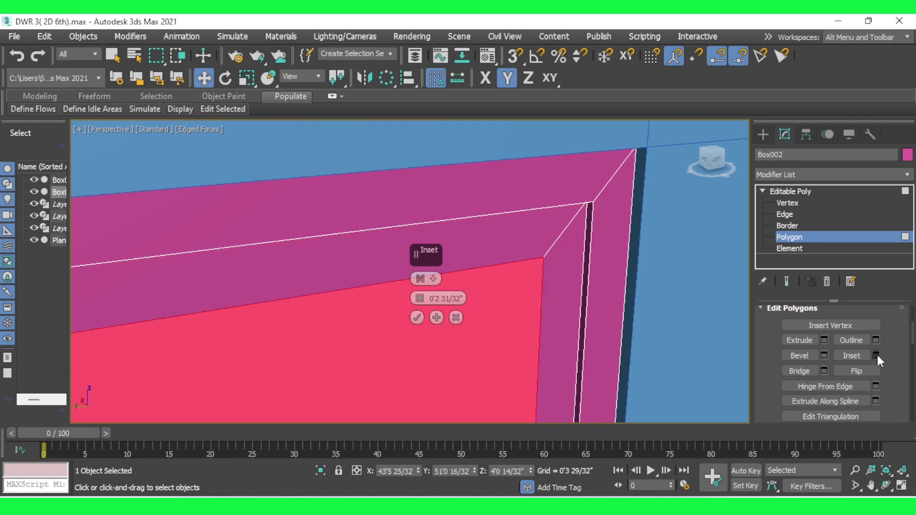
{"action": "left_click_drag", "start_coordinate": [420, 300], "coordinate": [416, 318]}
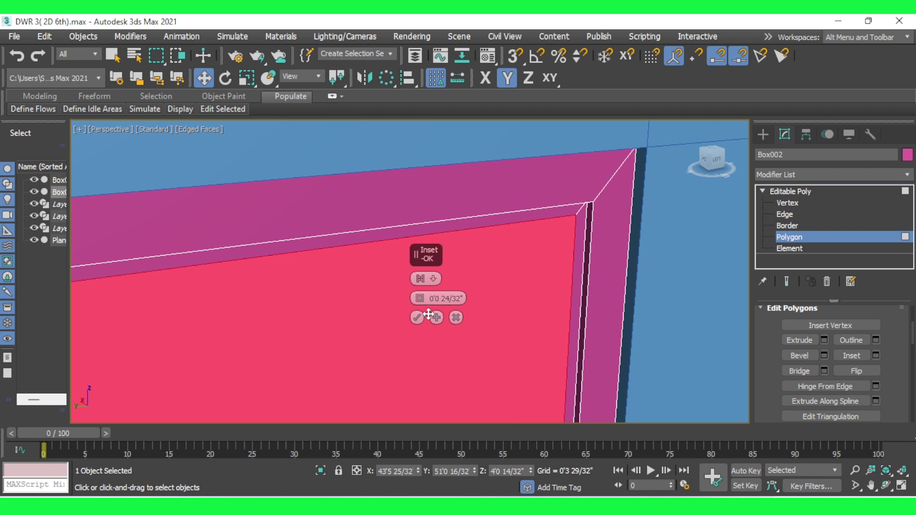
{"action": "scroll", "coordinate": [558, 223], "scroll_direction": "down", "scroll_amount": 1}
{"action": "scroll", "coordinate": [559, 224], "scroll_direction": "down", "scroll_amount": 4}
{"action": "scroll", "coordinate": [559, 225], "scroll_direction": "up", "scroll_amount": 4}
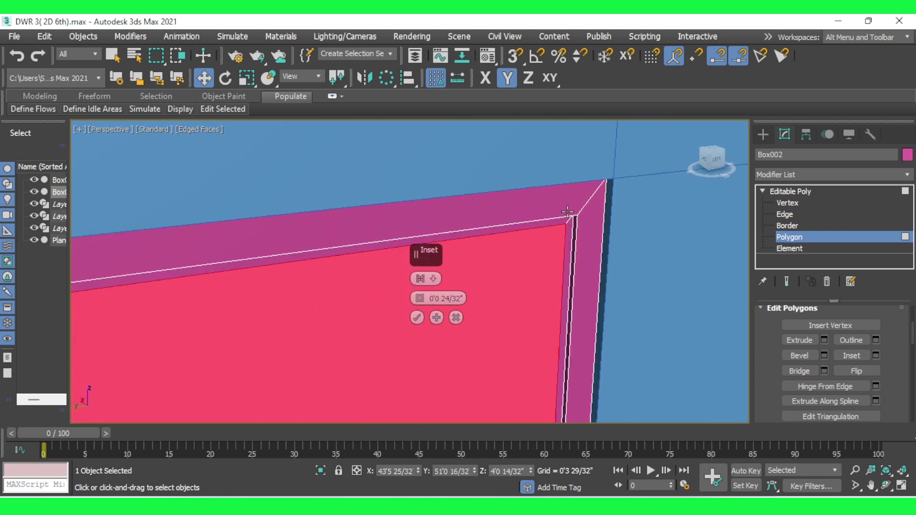
{"action": "scroll", "coordinate": [558, 229], "scroll_direction": "up", "scroll_amount": 3}
{"action": "left_click", "coordinate": [416, 317]}
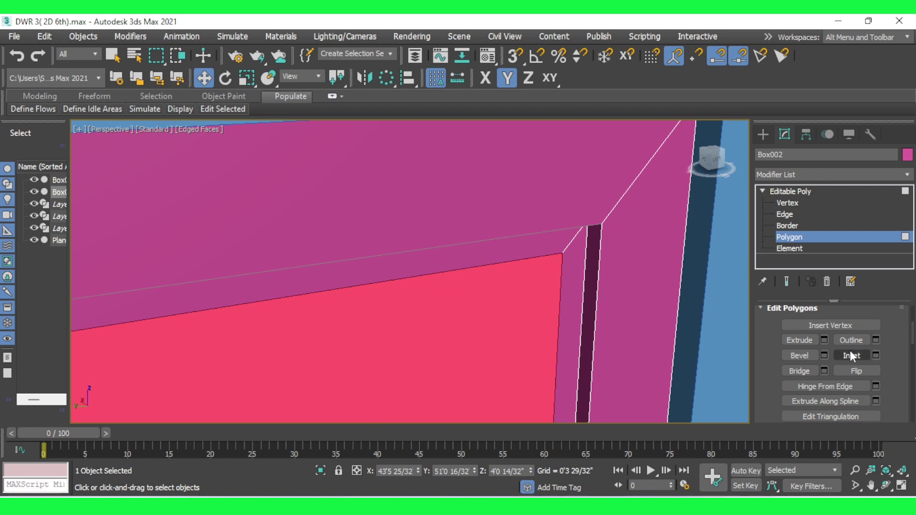
Extrude the new inset face inward by -0'0 7/32".
{"action": "left_click", "coordinate": [824, 339]}
{"action": "left_click_drag", "start_coordinate": [420, 296], "coordinate": [419, 301]}
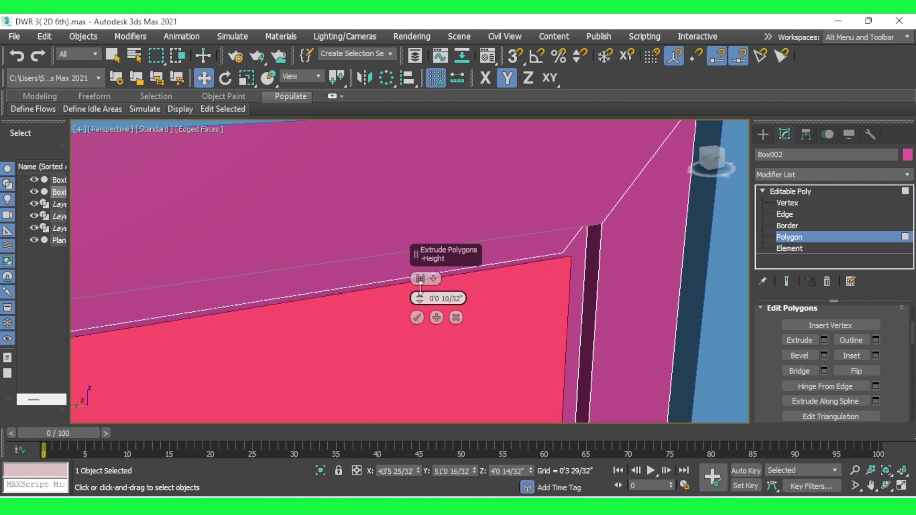
{"action": "left_click", "coordinate": [416, 317]}
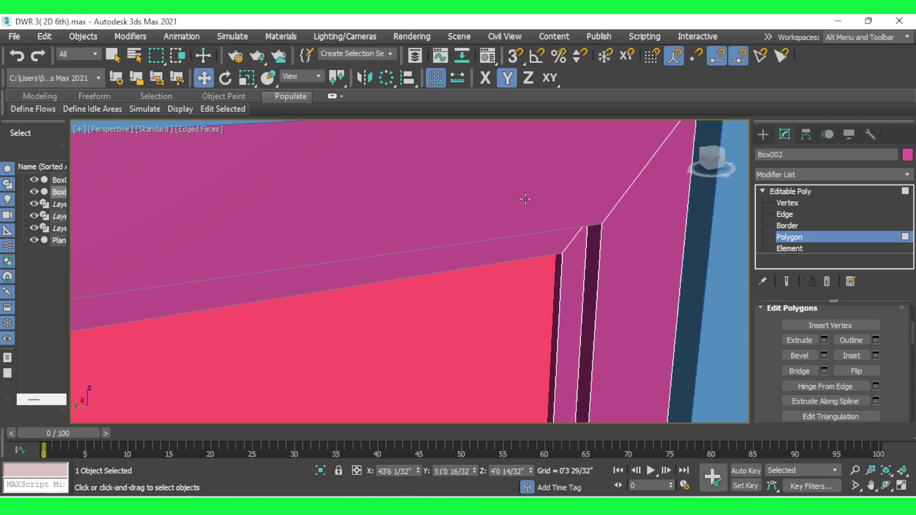
{"action": "mouse_move", "coordinate": [512, 186]}
{"action": "middle_mouse_down", "text": "alt"}
{"action": "mouse_move", "coordinate": [490, 188]}
{"action": "mouse_move", "coordinate": [475, 176]}
{"action": "mouse_move", "coordinate": [486, 163]}
{"action": "mouse_move", "coordinate": [502, 282]}
{"action": "mouse_move", "coordinate": [490, 259]}
{"action": "mouse_move", "coordinate": [609, 241]}
{"action": "mouse_move", "coordinate": [596, 284]}
{"action": "mouse_move", "coordinate": [660, 281]}
{"action": "mouse_move", "coordinate": [570, 265]}
{"action": "middle_mouse_up", "text": "alt"}
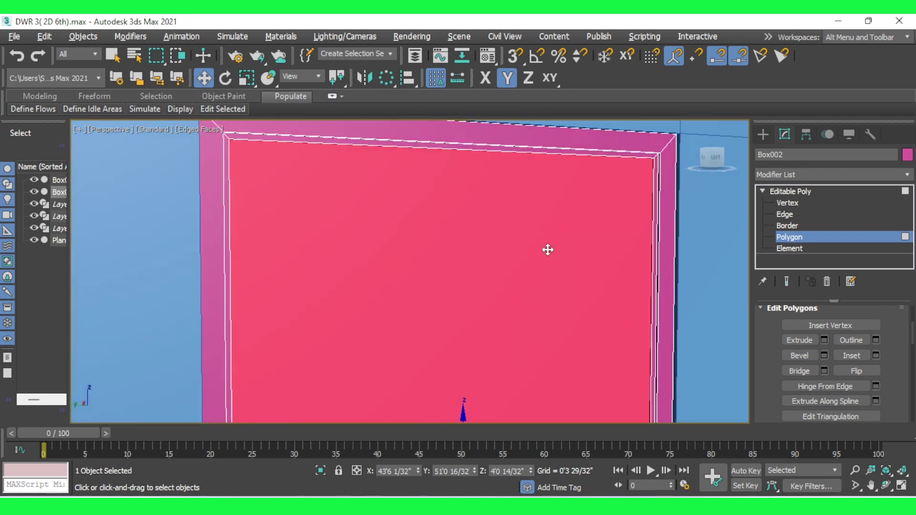
{"action": "scroll", "coordinate": [570, 266], "scroll_direction": "down", "scroll_amount": 5}
{"action": "scroll", "coordinate": [542, 277], "scroll_direction": "up", "scroll_amount": 5}
{"action": "left_click", "coordinate": [800, 236]}
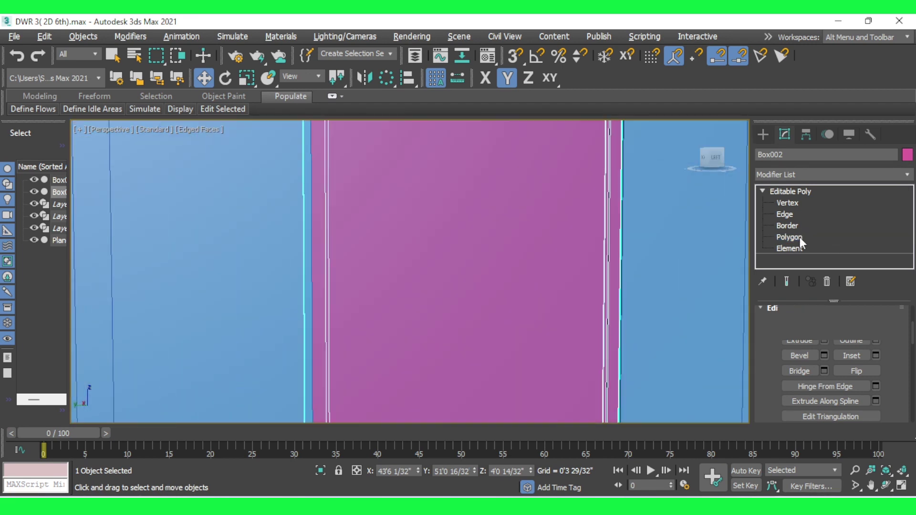
At Edge level, select the door face's top and bottom edges.
{"action": "left_click", "coordinate": [791, 214]}
{"action": "scroll", "coordinate": [443, 277], "scroll_direction": "down", "scroll_amount": 2}
{"action": "middle_click_drag", "start_coordinate": [442, 277], "coordinate": [461, 154], "text": "alt"}
{"action": "scroll", "coordinate": [461, 154], "scroll_direction": "up", "scroll_amount": 3}
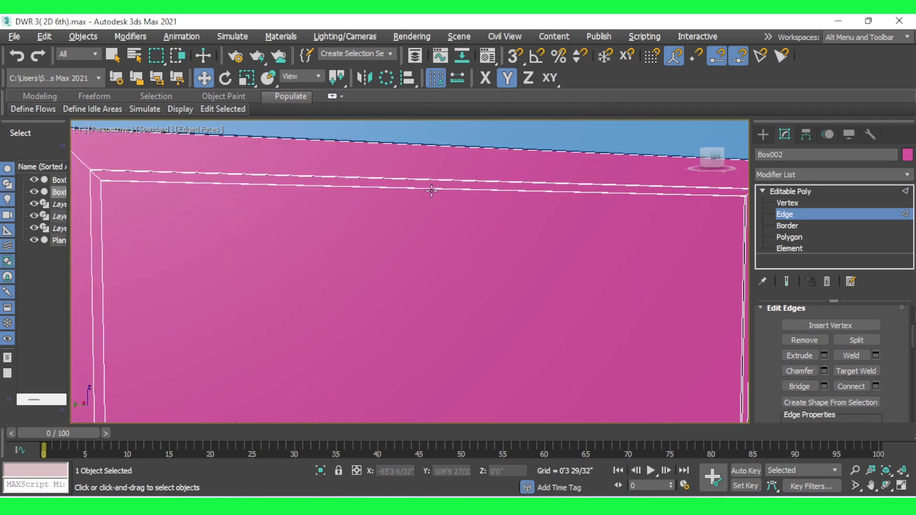
{"action": "scroll", "coordinate": [411, 174], "scroll_direction": "up", "scroll_amount": 2}
{"action": "left_click_drag", "start_coordinate": [410, 174], "coordinate": [433, 229]}
{"action": "scroll", "coordinate": [397, 218], "scroll_direction": "down", "scroll_amount": 5}
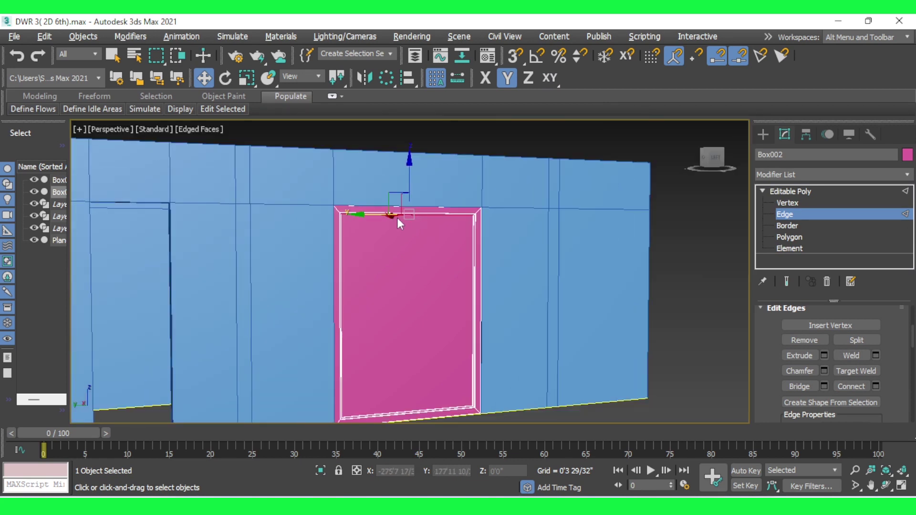
{"action": "scroll", "coordinate": [393, 359], "scroll_direction": "up", "scroll_amount": 5}
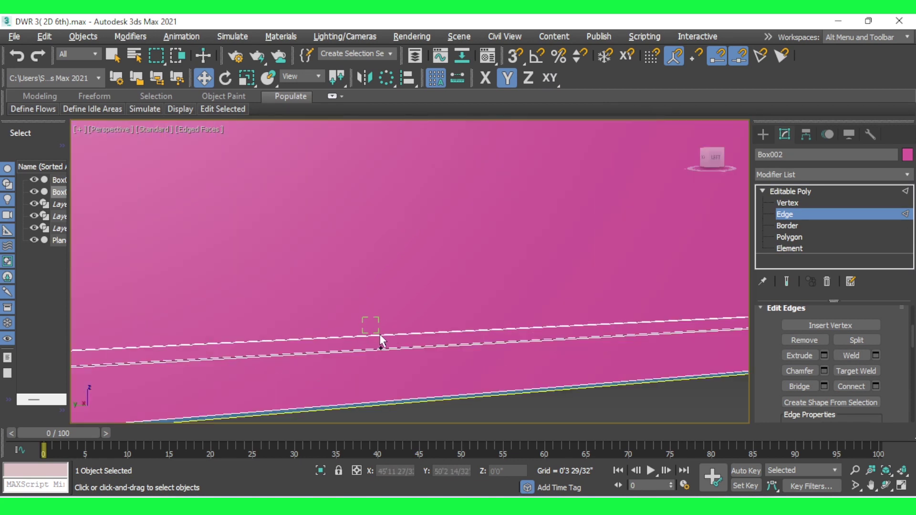
{"action": "left_click", "coordinate": [380, 345]}
{"action": "scroll", "coordinate": [379, 345], "scroll_direction": "down", "scroll_amount": 3}
{"action": "scroll", "coordinate": [385, 300], "scroll_direction": "down", "scroll_amount": 2}
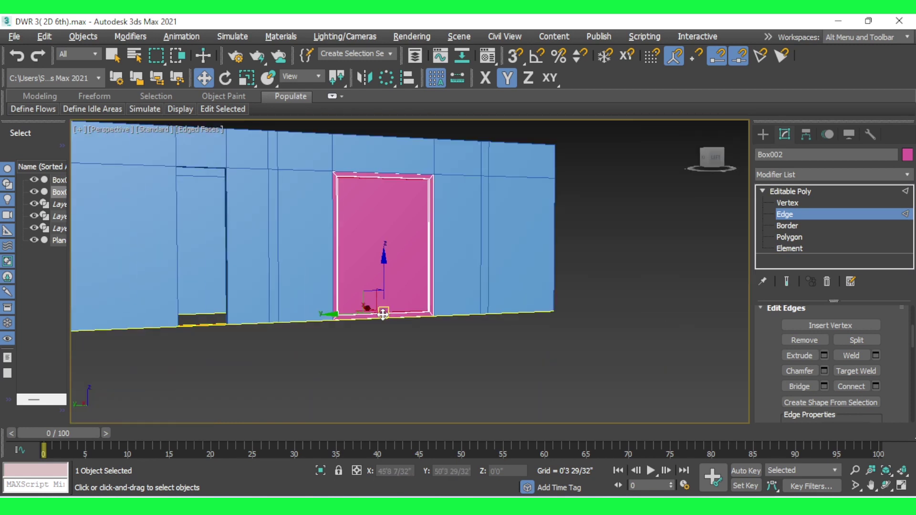
{"action": "scroll", "coordinate": [383, 314], "scroll_direction": "up", "scroll_amount": 2}
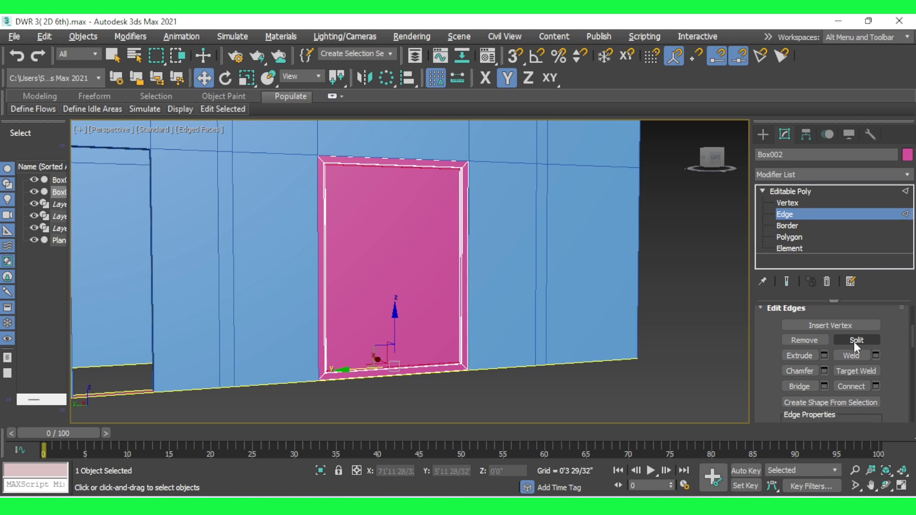
Connect the top and bottom edges with 2 segments.
{"action": "left_click", "coordinate": [875, 386]}
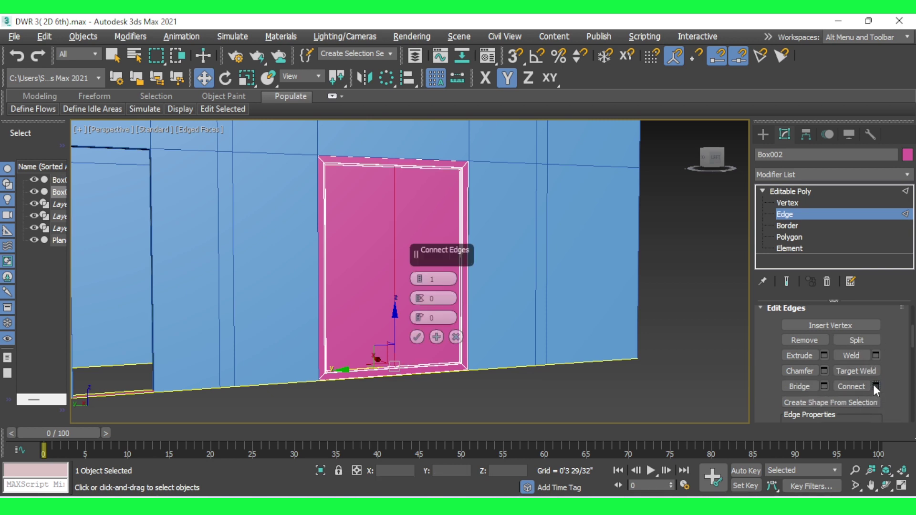
{"action": "scroll", "coordinate": [394, 174], "scroll_direction": "up", "scroll_amount": 3}
{"action": "scroll", "coordinate": [394, 179], "scroll_direction": "up", "scroll_amount": 2}
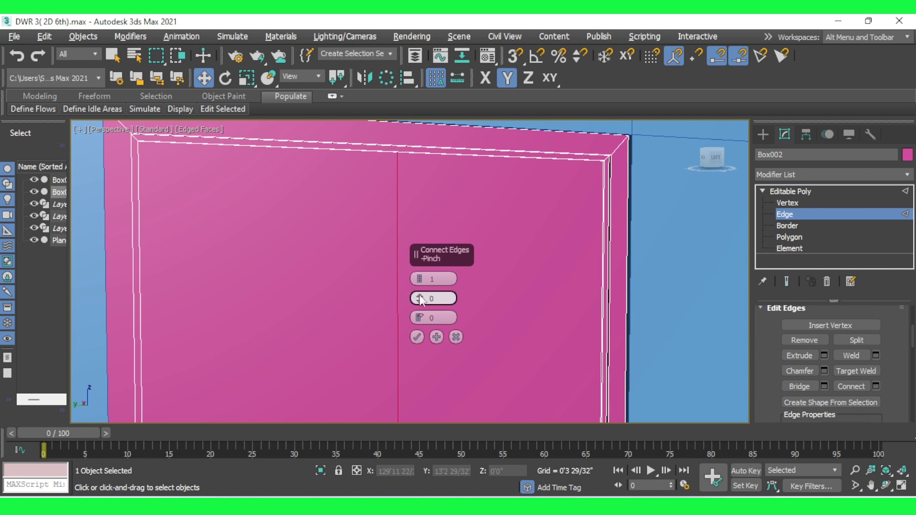
{"action": "scroll", "coordinate": [339, 268], "scroll_direction": "down", "scroll_amount": 4}
{"action": "scroll", "coordinate": [415, 285], "scroll_direction": "up", "scroll_amount": 2}
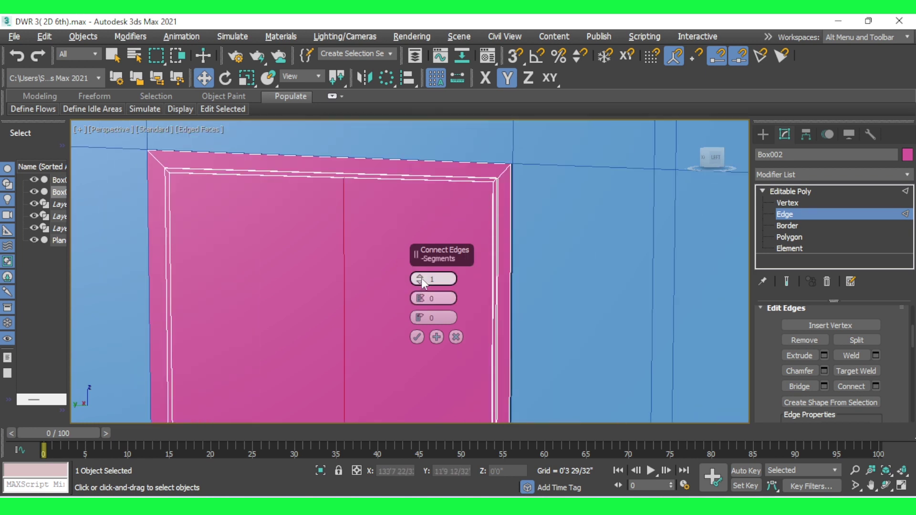
{"action": "left_click", "coordinate": [420, 277]}
{"action": "scroll", "coordinate": [327, 224], "scroll_direction": "down", "scroll_amount": 2}
{"action": "scroll", "coordinate": [324, 240], "scroll_direction": "down", "scroll_amount": 3}
{"action": "scroll", "coordinate": [362, 277], "scroll_direction": "down", "scroll_amount": 1}
{"action": "left_click", "coordinate": [417, 337]}
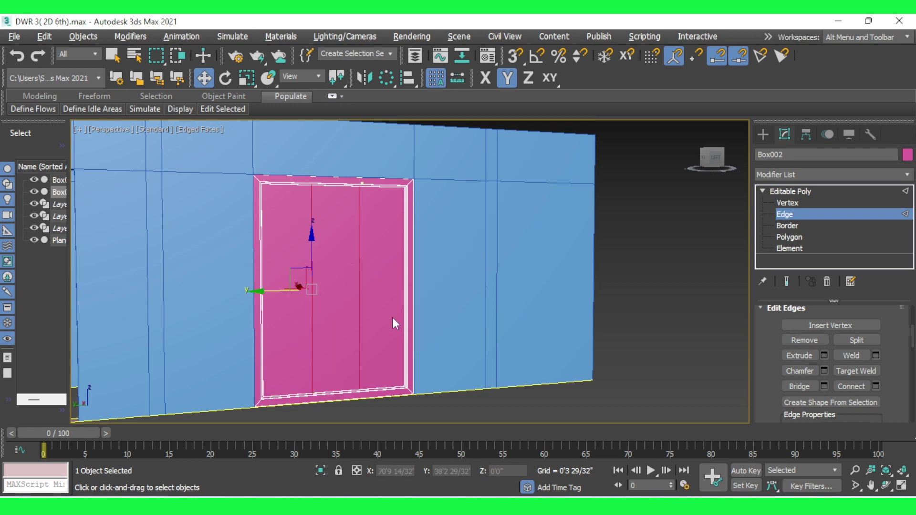
At Polygon level, inset the three door panels By Polygon with amount 0'2 17/32".
{"action": "left_click", "coordinate": [790, 237]}
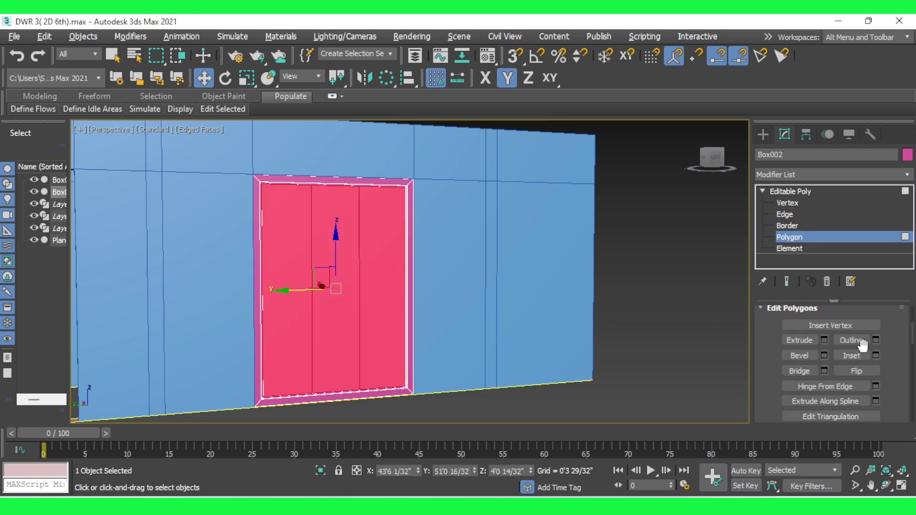
{"action": "left_click", "coordinate": [875, 355]}
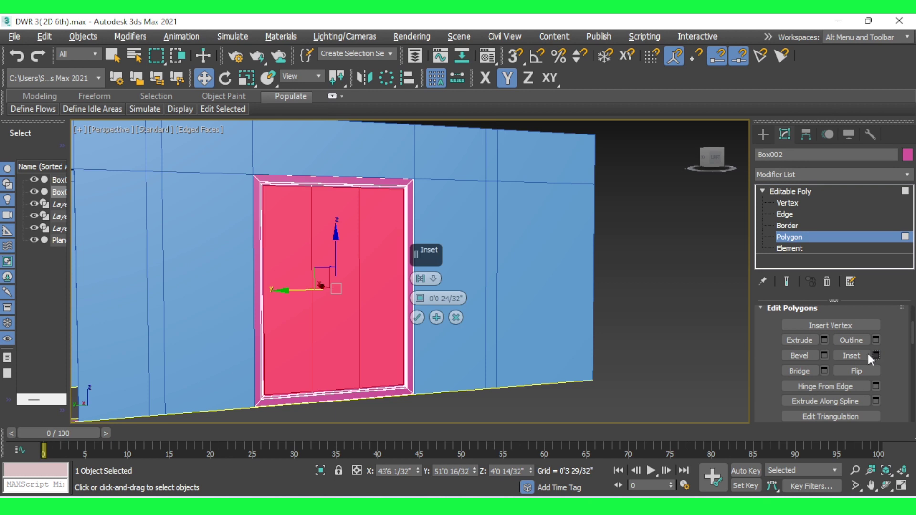
{"action": "scroll", "coordinate": [273, 180], "scroll_direction": "up", "scroll_amount": 2}
{"action": "scroll", "coordinate": [272, 180], "scroll_direction": "up", "scroll_amount": 1}
{"action": "left_click", "coordinate": [423, 279]}
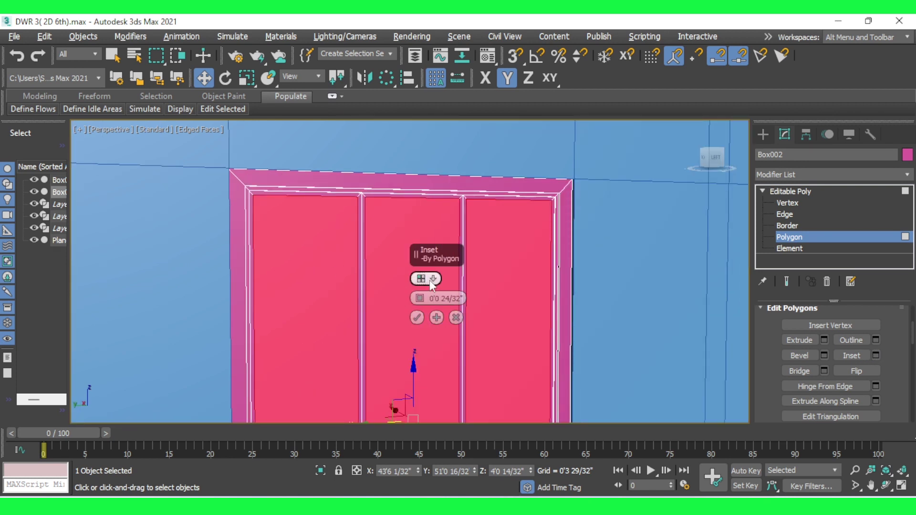
{"action": "scroll", "coordinate": [327, 198], "scroll_direction": "up", "scroll_amount": 2}
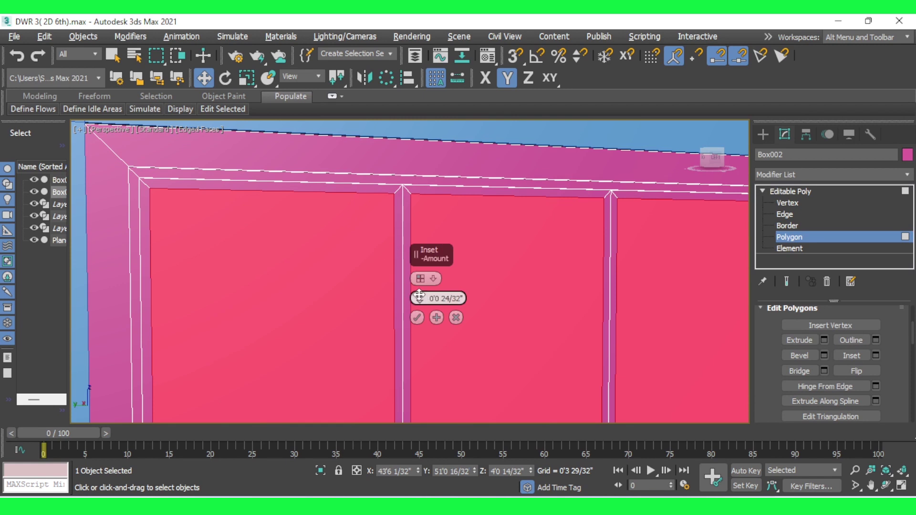
{"action": "left_click_drag", "start_coordinate": [419, 298], "coordinate": [419, 278]}
{"action": "scroll", "coordinate": [420, 280], "scroll_direction": "down", "scroll_amount": 3}
{"action": "scroll", "coordinate": [405, 258], "scroll_direction": "down", "scroll_amount": 1}
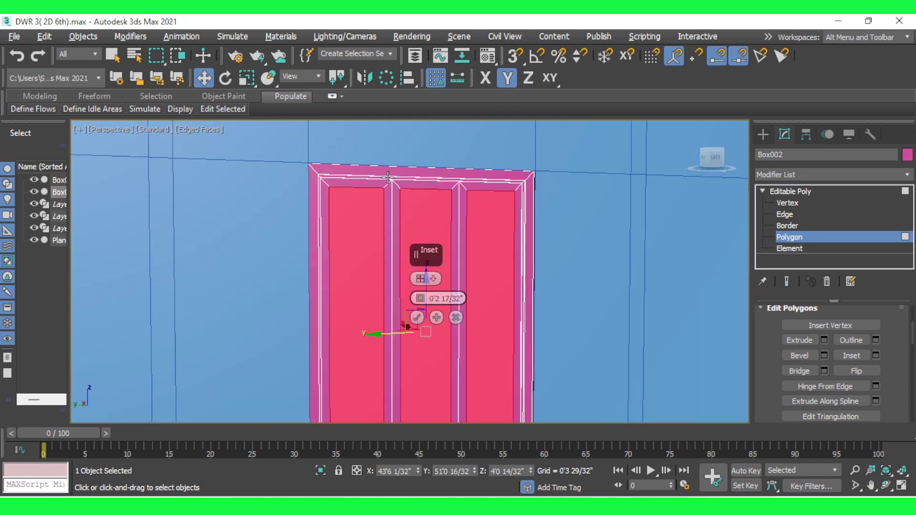
{"action": "scroll", "coordinate": [372, 195], "scroll_direction": "down", "scroll_amount": 1}
{"action": "scroll", "coordinate": [372, 195], "scroll_direction": "up", "scroll_amount": 3}
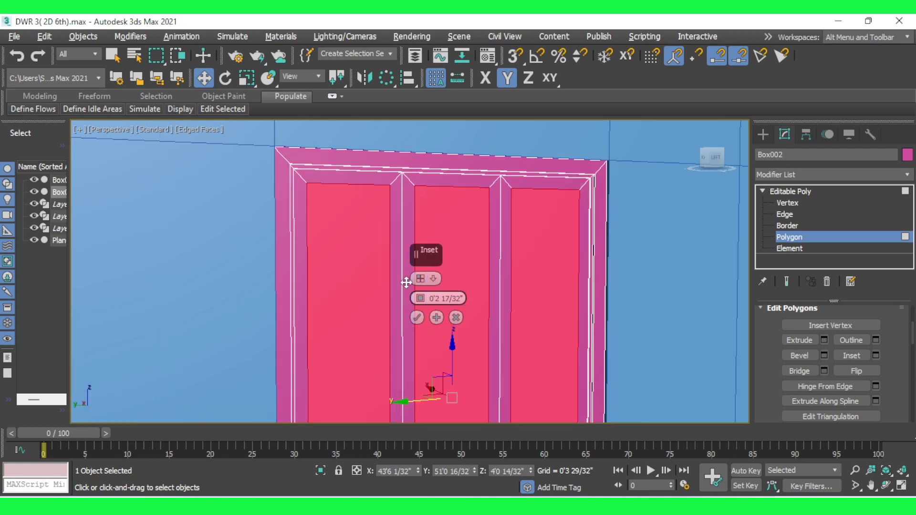
{"action": "left_click", "coordinate": [416, 317]}
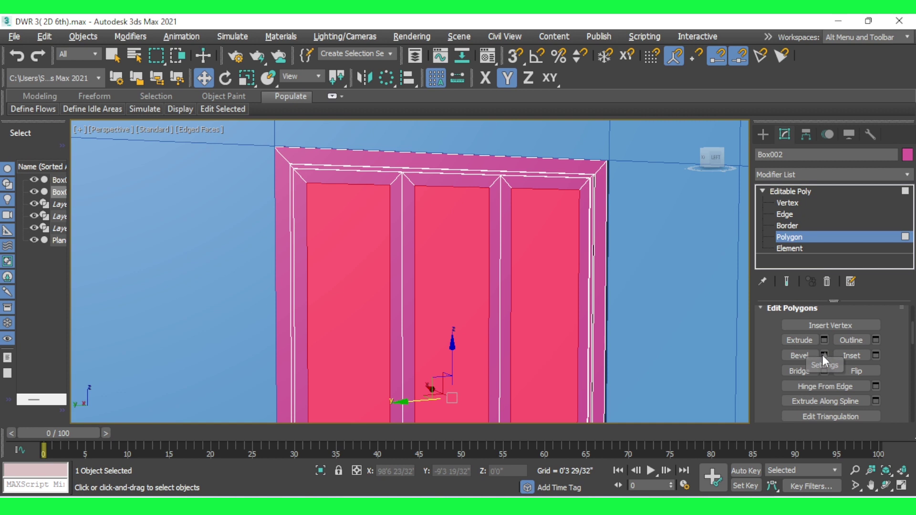
Extrude the three panel faces inward, orbiting to check their depth.
{"action": "left_click", "coordinate": [823, 340]}
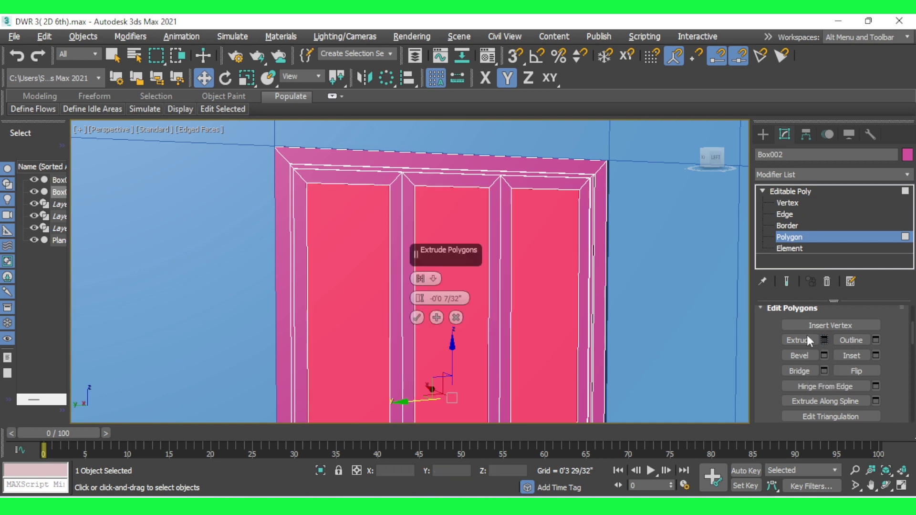
{"action": "scroll", "coordinate": [374, 196], "scroll_direction": "up", "scroll_amount": 5}
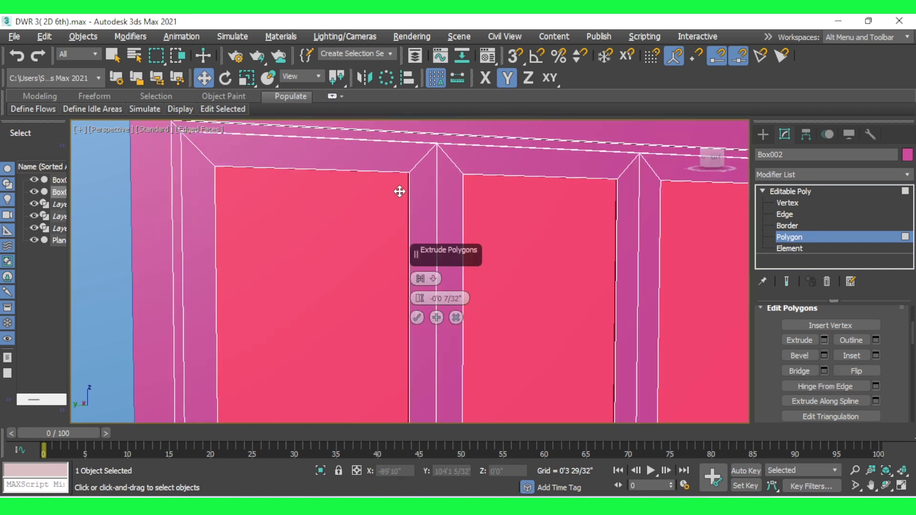
{"action": "scroll", "coordinate": [477, 184], "scroll_direction": "down", "scroll_amount": 2}
{"action": "scroll", "coordinate": [476, 168], "scroll_direction": "up", "scroll_amount": 4}
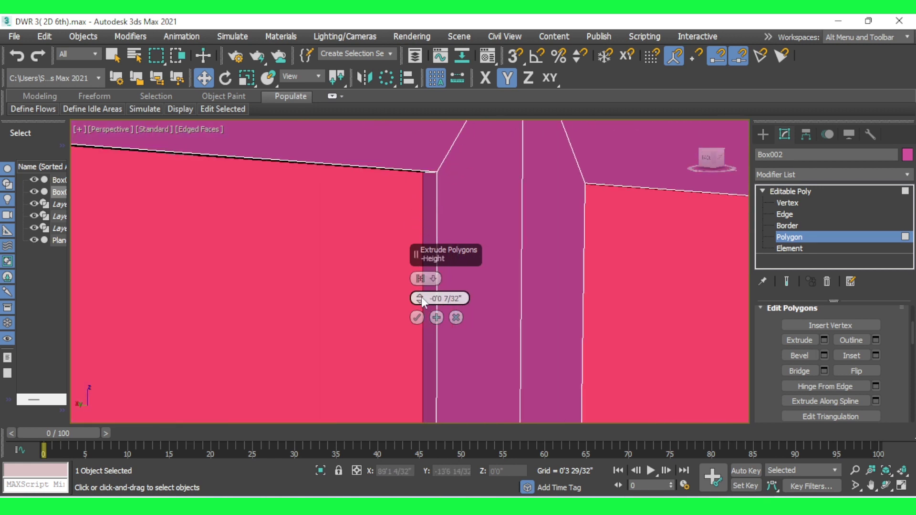
{"action": "mouse_move", "coordinate": [420, 298]}
{"action": "left_mouse_down"}
{"action": "mouse_move", "coordinate": [422, 308]}
{"action": "mouse_move", "coordinate": [421, 291]}
{"action": "left_mouse_up"}
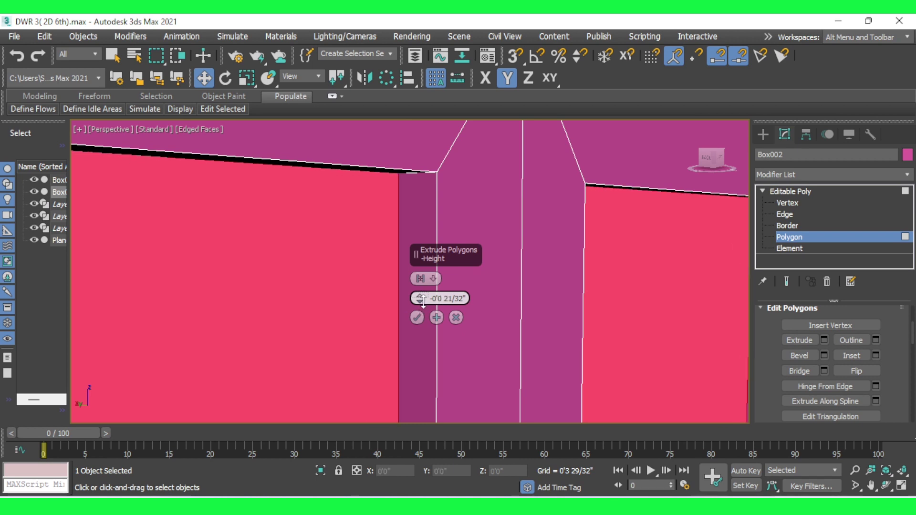
{"action": "scroll", "coordinate": [585, 217], "scroll_direction": "down", "scroll_amount": 3}
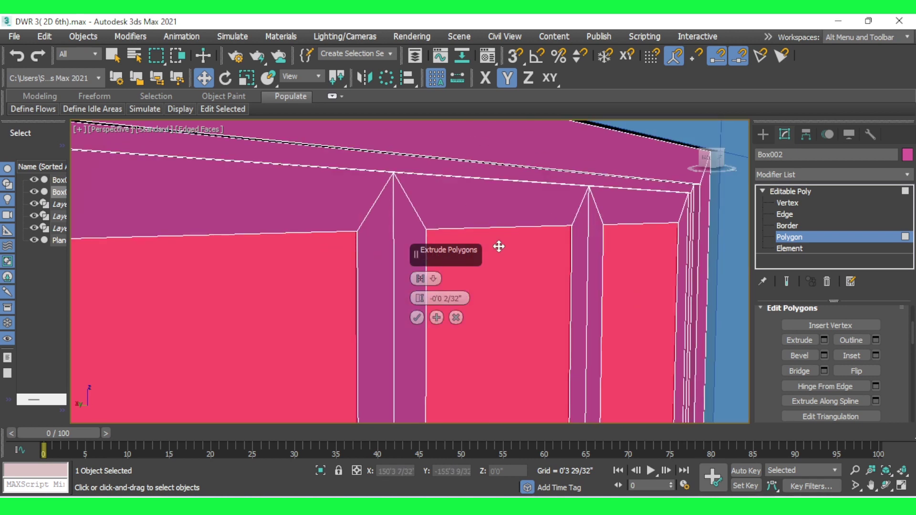
{"action": "middle_click_drag", "start_coordinate": [382, 259], "coordinate": [357, 248], "text": "alt"}
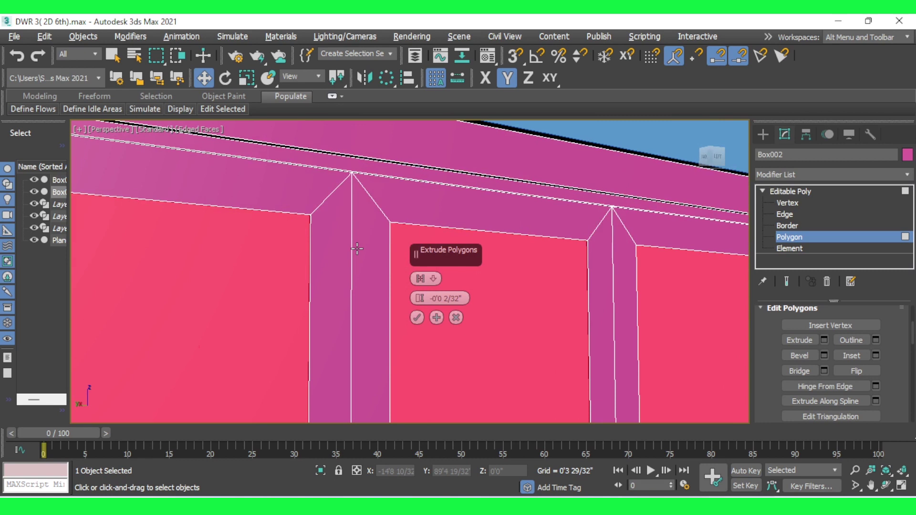
{"action": "scroll", "coordinate": [435, 210], "scroll_direction": "up", "scroll_amount": 2}
{"action": "scroll", "coordinate": [438, 217], "scroll_direction": "up", "scroll_amount": 2}
{"action": "scroll", "coordinate": [439, 220], "scroll_direction": "up", "scroll_amount": 2}
{"action": "scroll", "coordinate": [441, 221], "scroll_direction": "up", "scroll_amount": 1}
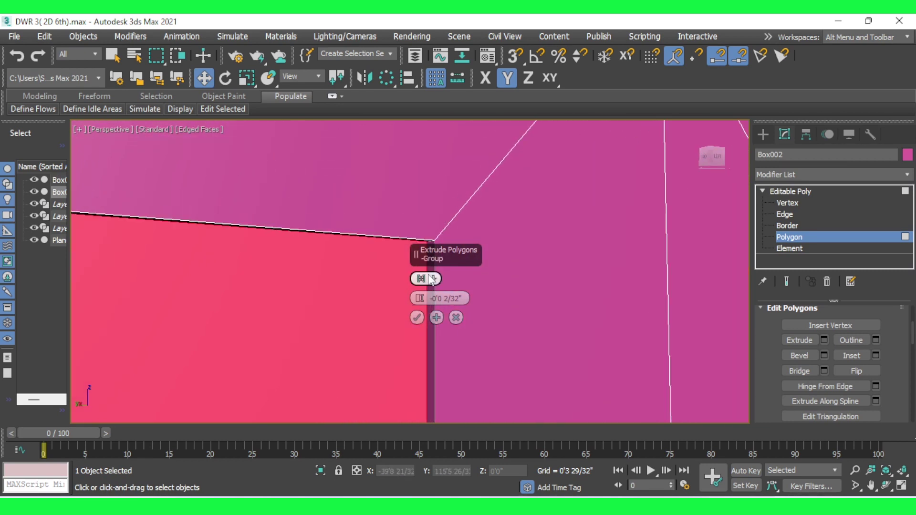
{"action": "middle_click_drag", "start_coordinate": [368, 266], "coordinate": [405, 276], "text": "alt"}
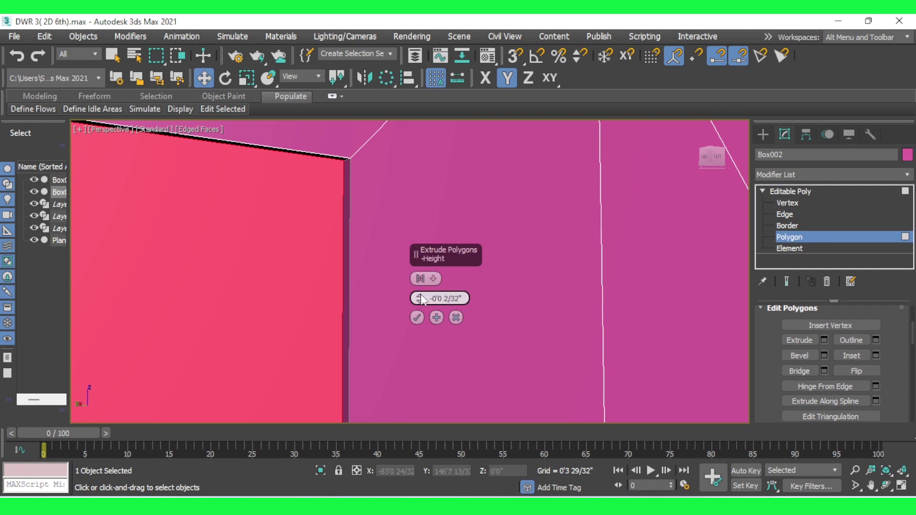
Set the panel extrusion to about -0'0 1/32" and return to object level.
{"action": "left_click_drag", "start_coordinate": [419, 300], "coordinate": [420, 292]}
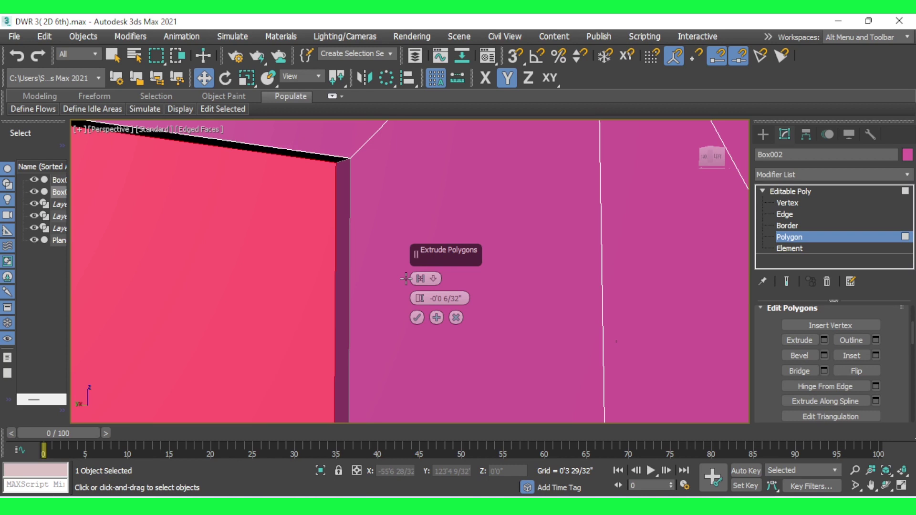
{"action": "left_click", "coordinate": [417, 316]}
{"action": "scroll", "coordinate": [411, 206], "scroll_direction": "down", "scroll_amount": 3}
{"action": "scroll", "coordinate": [412, 206], "scroll_direction": "down", "scroll_amount": 4}
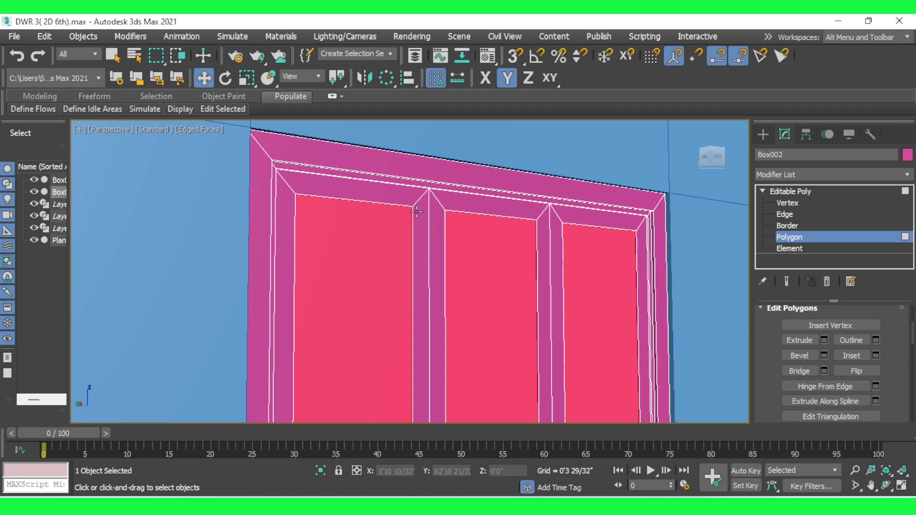
{"action": "mouse_move", "coordinate": [431, 272]}
{"action": "middle_mouse_down", "text": "alt"}
{"action": "mouse_move", "coordinate": [407, 206]}
{"action": "mouse_move", "coordinate": [458, 263]}
{"action": "mouse_move", "coordinate": [438, 264]}
{"action": "mouse_move", "coordinate": [419, 204]}
{"action": "middle_mouse_up", "text": "alt"}
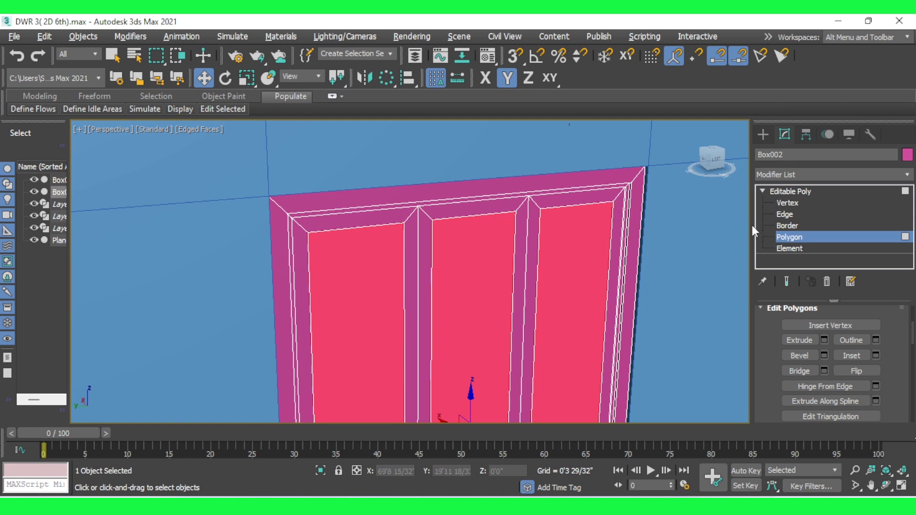
{"action": "left_click", "coordinate": [816, 236]}
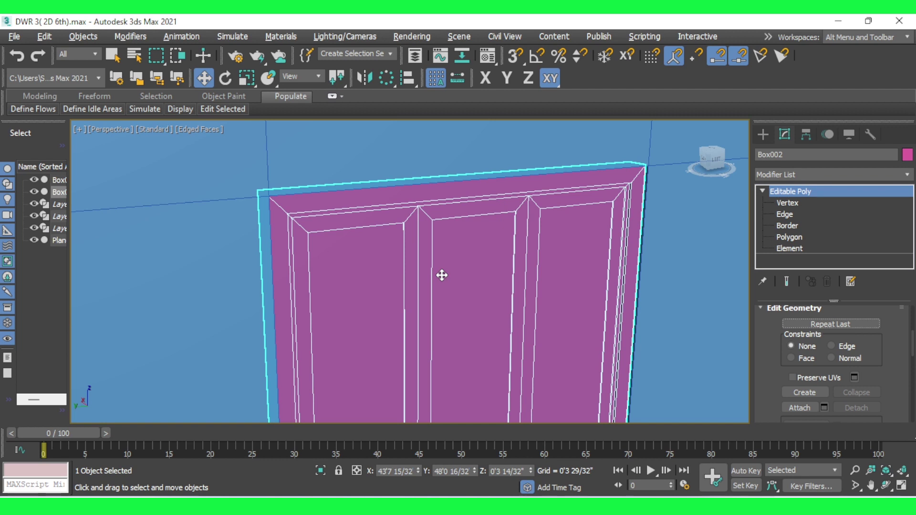
Add a Symmetry modifier to the door from the Modifier List.
{"action": "left_click", "coordinate": [795, 174]}
{"action": "scroll", "coordinate": [794, 175], "scroll_direction": "down", "scroll_amount": 5}
{"action": "scroll", "coordinate": [795, 175], "scroll_direction": "down", "scroll_amount": 1}
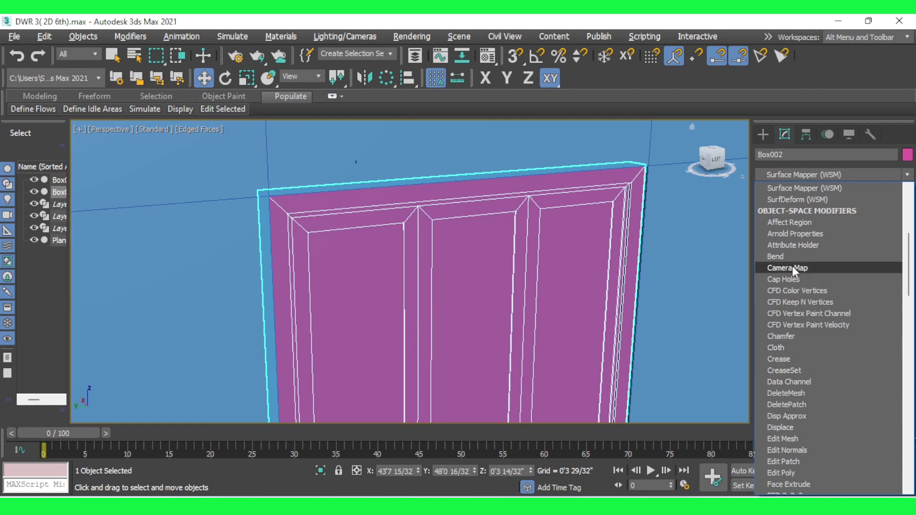
{"action": "type", "text": "sel"}
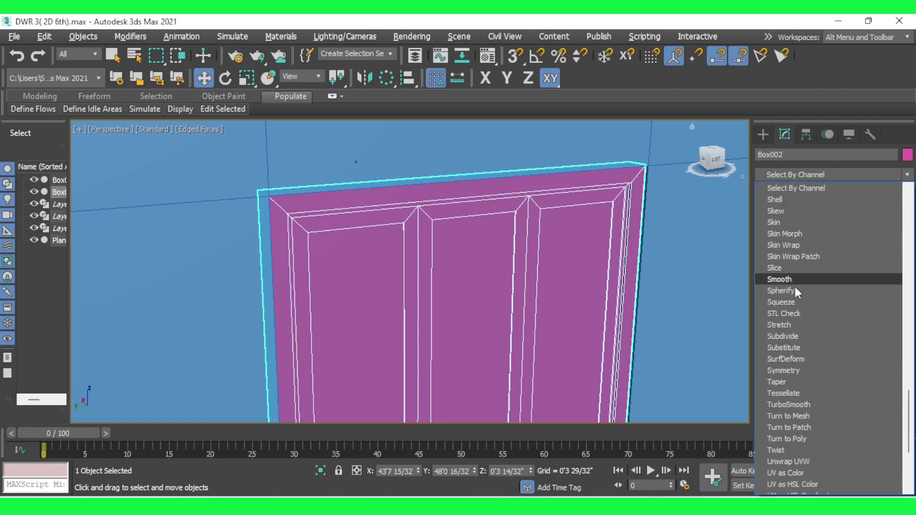
{"action": "left_click", "coordinate": [803, 370]}
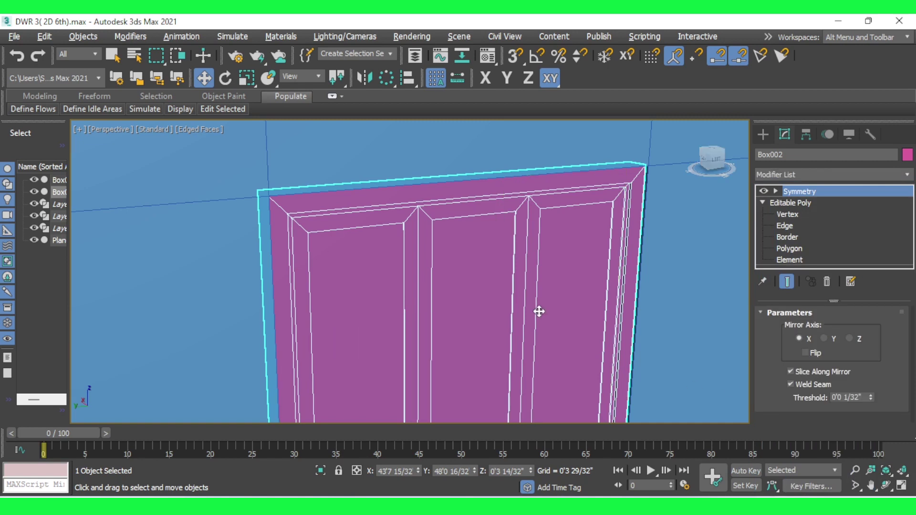
Test another mirror axis, then set Symmetry back to X and toggle Flip.
{"action": "scroll", "coordinate": [539, 304], "scroll_direction": "down", "scroll_amount": 3}
{"action": "mouse_move", "coordinate": [568, 299]}
{"action": "middle_mouse_down", "text": "alt"}
{"action": "mouse_move", "coordinate": [314, 299]}
{"action": "mouse_move", "coordinate": [403, 327]}
{"action": "mouse_move", "coordinate": [482, 323]}
{"action": "mouse_move", "coordinate": [311, 320]}
{"action": "middle_mouse_up", "text": "alt"}
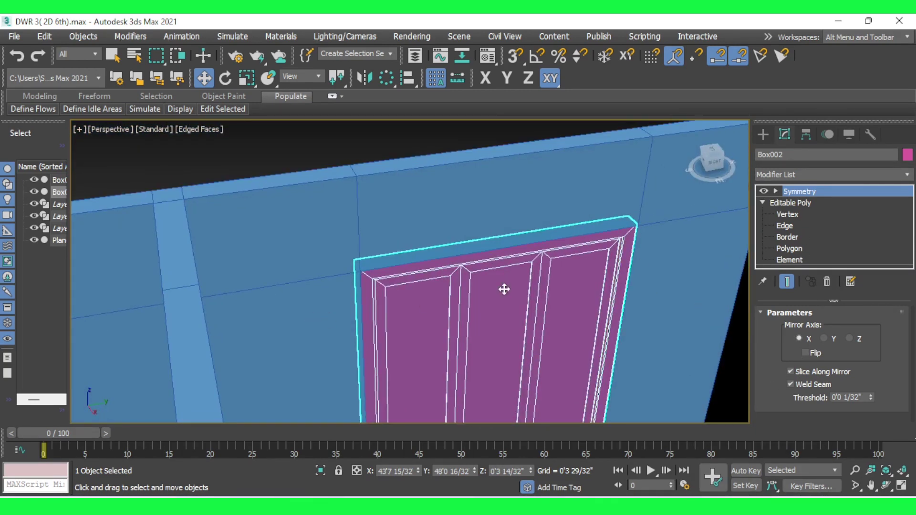
{"action": "left_click", "coordinate": [831, 338]}
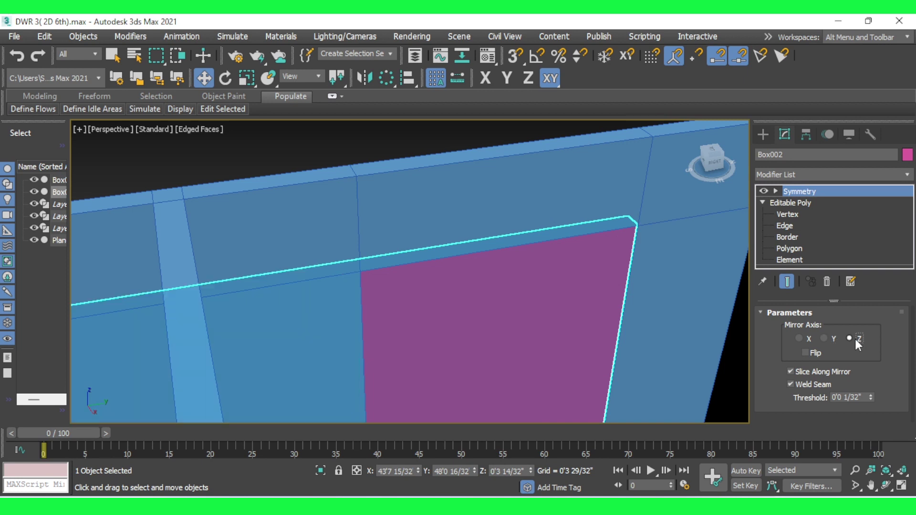
{"action": "left_click", "coordinate": [811, 340]}
{"action": "left_click", "coordinate": [809, 352]}
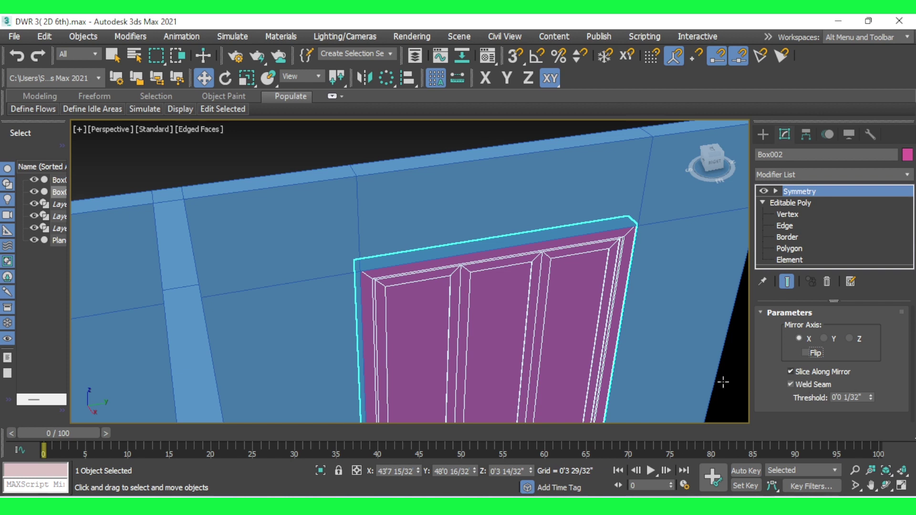
{"action": "right_click", "coordinate": [503, 305]}
{"action": "mouse_move", "coordinate": [527, 439]}
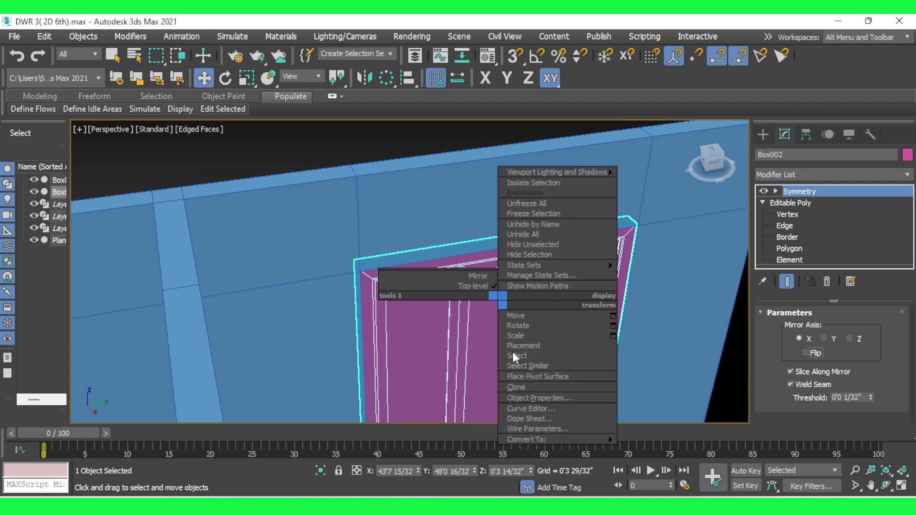
Collapse the door to an Editable Poly and enter Polygon level.
{"action": "left_click", "coordinate": [663, 450]}
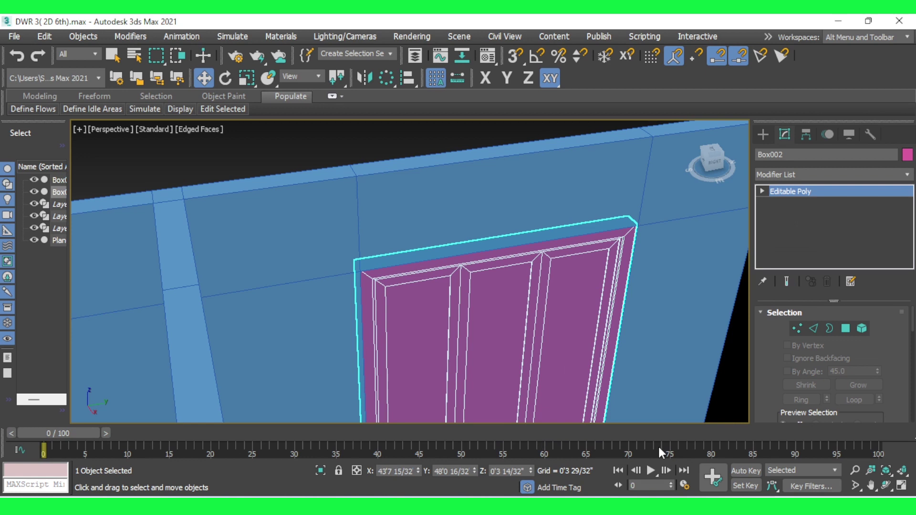
{"action": "left_click", "coordinate": [845, 328]}
{"action": "left_click", "coordinate": [429, 367]}
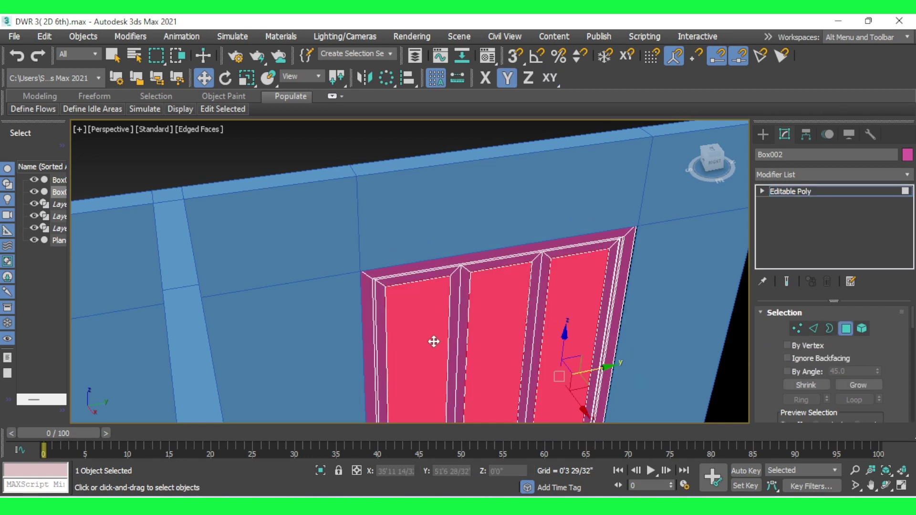
{"action": "middle_click_drag", "start_coordinate": [562, 341], "coordinate": [736, 350], "text": "alt"}
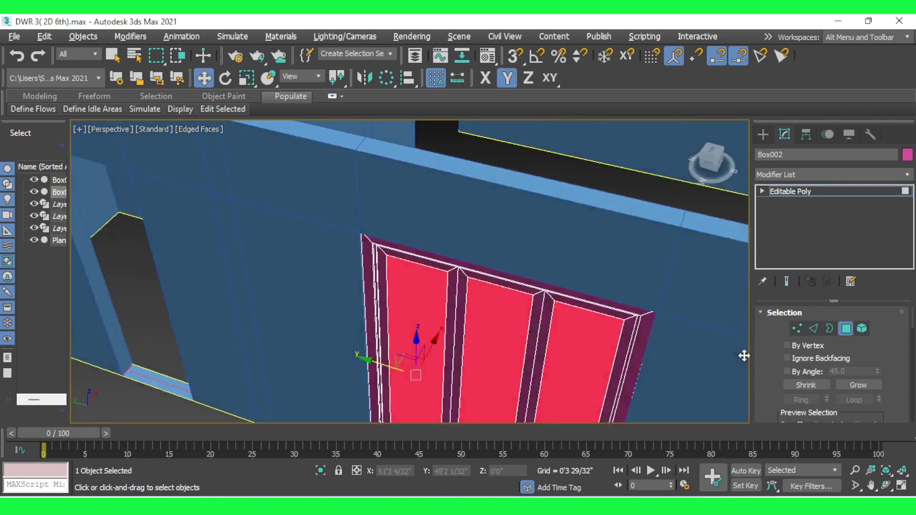
Bridge the selected panel polygons to open gaps through the door frame.
{"action": "scroll", "coordinate": [773, 362], "scroll_direction": "down", "scroll_amount": 3}
{"action": "scroll", "coordinate": [774, 362], "scroll_direction": "down", "scroll_amount": 4}
{"action": "scroll", "coordinate": [770, 367], "scroll_direction": "down", "scroll_amount": 2}
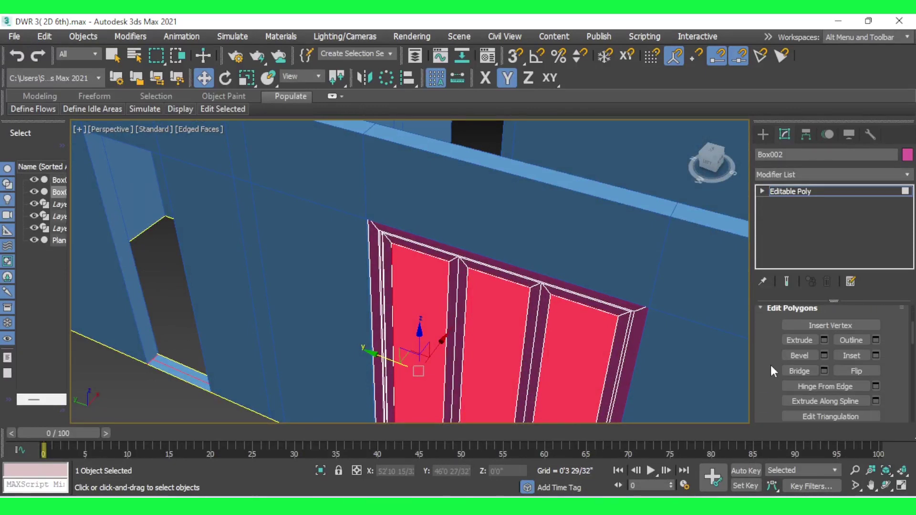
{"action": "left_click", "coordinate": [805, 370]}
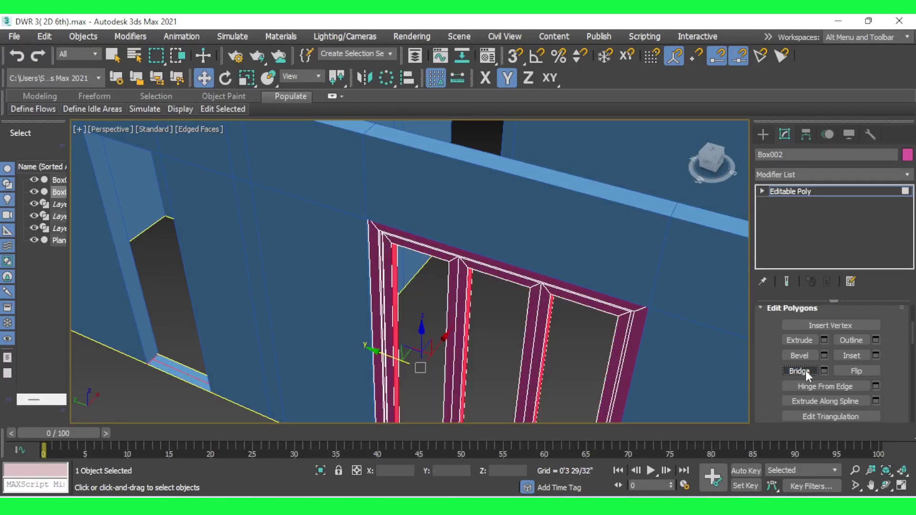
{"action": "scroll", "coordinate": [498, 285], "scroll_direction": "down", "scroll_amount": 5}
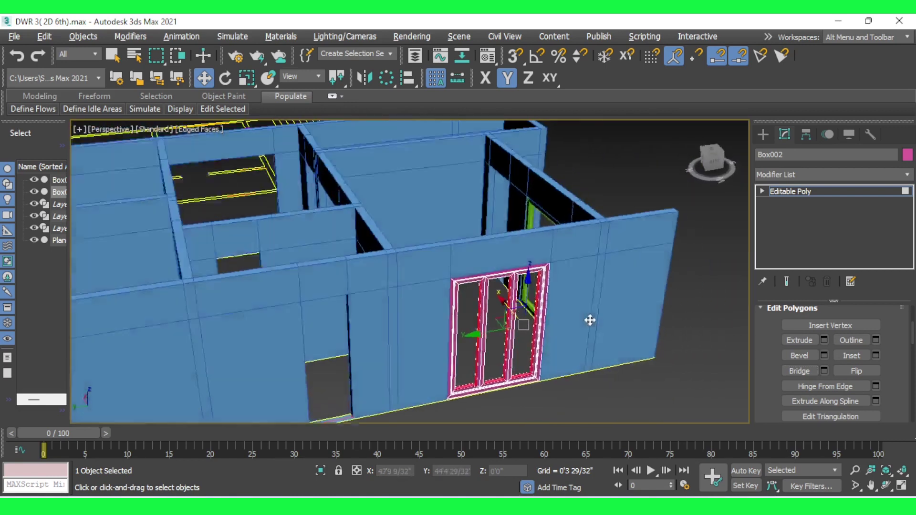
{"action": "mouse_move", "coordinate": [589, 320]}
{"action": "middle_mouse_down", "text": "alt"}
{"action": "mouse_move", "coordinate": [546, 300]}
{"action": "mouse_move", "coordinate": [603, 301]}
{"action": "mouse_move", "coordinate": [535, 282]}
{"action": "middle_mouse_up", "text": "alt"}
Orbit to inspect the hollow door frame, then restore the four-viewport layout.
{"action": "scroll", "coordinate": [480, 266], "scroll_direction": "up", "scroll_amount": 5}
{"action": "mouse_move", "coordinate": [478, 265]}
{"action": "middle_mouse_down", "text": "alt"}
{"action": "mouse_move", "coordinate": [537, 316]}
{"action": "mouse_move", "coordinate": [516, 289]}
{"action": "mouse_move", "coordinate": [536, 322]}
{"action": "mouse_move", "coordinate": [519, 267]}
{"action": "mouse_move", "coordinate": [498, 317]}
{"action": "middle_mouse_up", "text": "alt"}
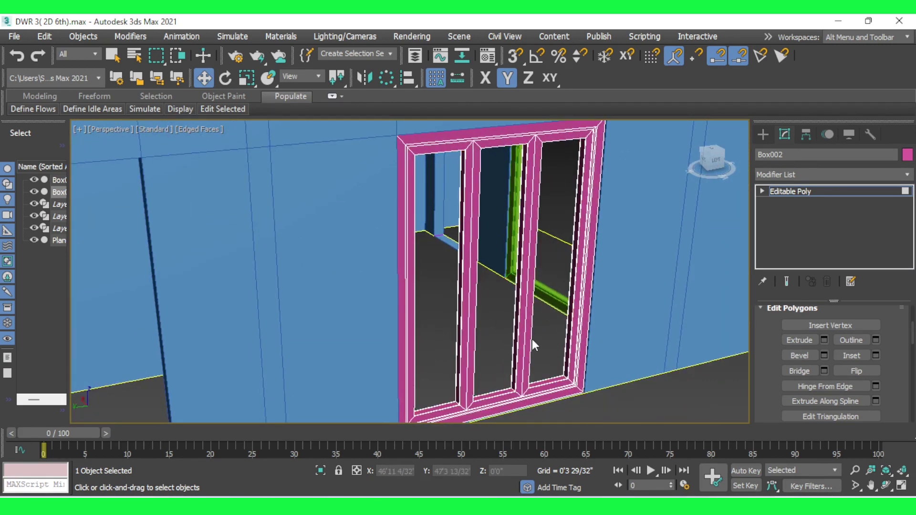
{"action": "scroll", "coordinate": [531, 339], "scroll_direction": "up", "scroll_amount": 3}
{"action": "scroll", "coordinate": [537, 282], "scroll_direction": "down", "scroll_amount": 2}
{"action": "scroll", "coordinate": [537, 281], "scroll_direction": "down", "scroll_amount": 2}
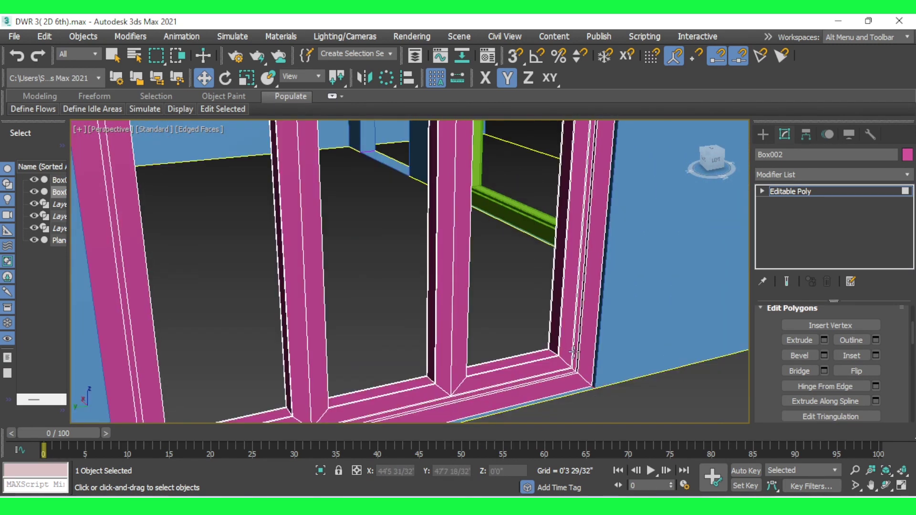
{"action": "mouse_move", "coordinate": [537, 282]}
{"action": "middle_mouse_down", "text": "alt"}
{"action": "mouse_move", "coordinate": [617, 341]}
{"action": "mouse_move", "coordinate": [488, 345]}
{"action": "mouse_move", "coordinate": [532, 334]}
{"action": "middle_mouse_up", "text": "alt"}
{"action": "scroll", "coordinate": [531, 333], "scroll_direction": "down", "scroll_amount": 2}
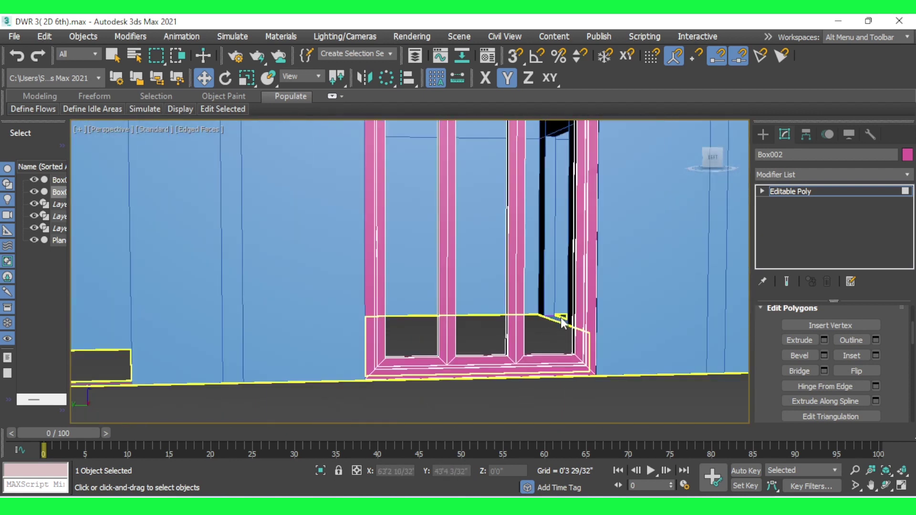
{"action": "scroll", "coordinate": [531, 333], "scroll_direction": "down", "scroll_amount": 2}
{"action": "scroll", "coordinate": [503, 290], "scroll_direction": "up", "scroll_amount": 3}
{"action": "scroll", "coordinate": [502, 291], "scroll_direction": "down", "scroll_amount": 3}
{"action": "middle_click_drag", "start_coordinate": [503, 292], "coordinate": [545, 334], "text": "alt"}
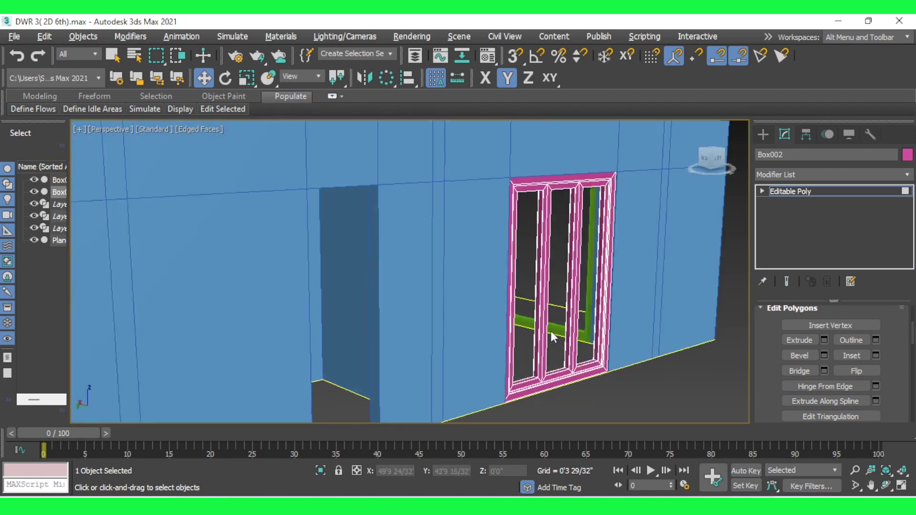
{"action": "key", "text": "alt+w"}
{"action": "right_click", "coordinate": [290, 212]}
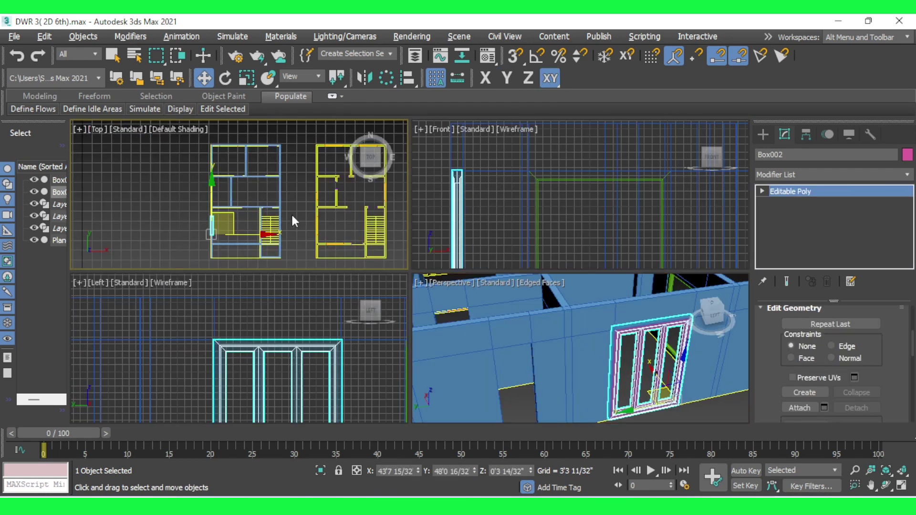
Maximize the Top view and switch it to wireframe display.
{"action": "key", "text": "alt+w"}
{"action": "scroll", "coordinate": [351, 340], "scroll_direction": "up", "scroll_amount": 5}
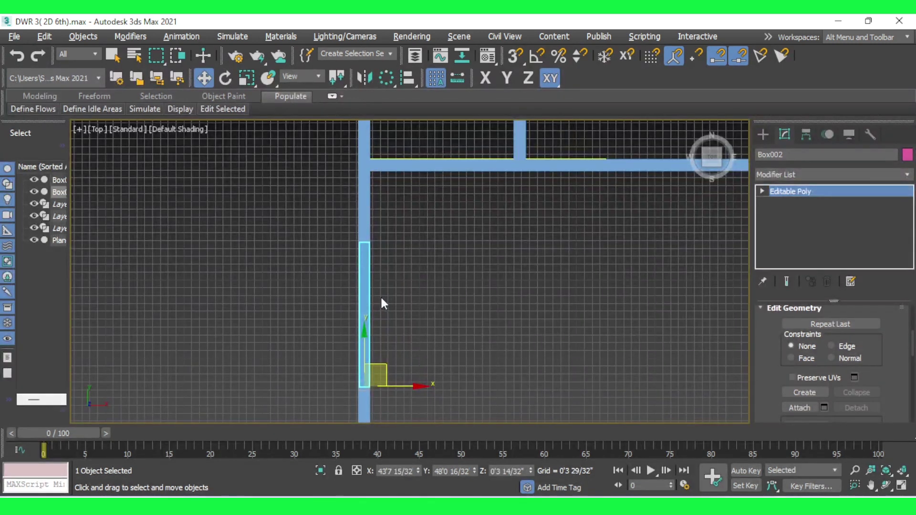
{"action": "scroll", "coordinate": [311, 335], "scroll_direction": "down", "scroll_amount": 3}
{"action": "scroll", "coordinate": [318, 305], "scroll_direction": "down", "scroll_amount": 2}
{"action": "scroll", "coordinate": [357, 151], "scroll_direction": "up", "scroll_amount": 2}
{"action": "scroll", "coordinate": [357, 150], "scroll_direction": "up", "scroll_amount": 3}
{"action": "scroll", "coordinate": [322, 165], "scroll_direction": "up", "scroll_amount": 2}
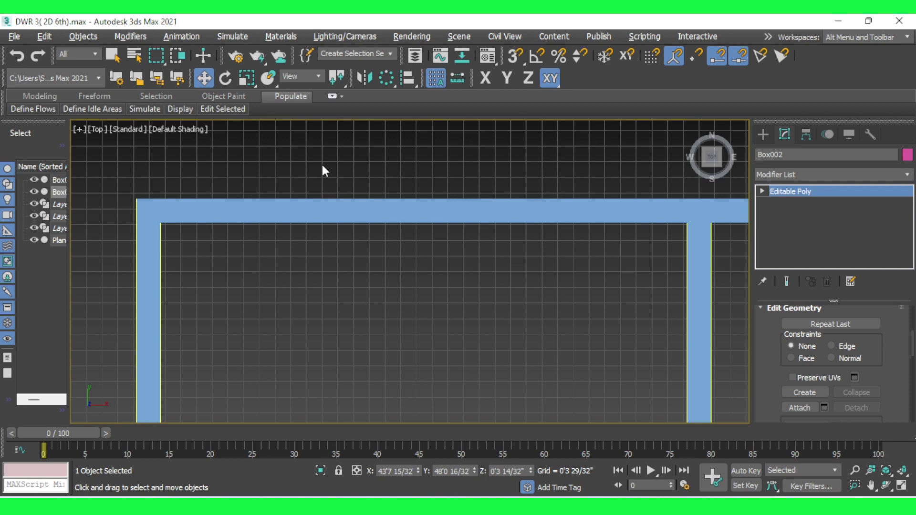
{"action": "key", "text": "F3"}
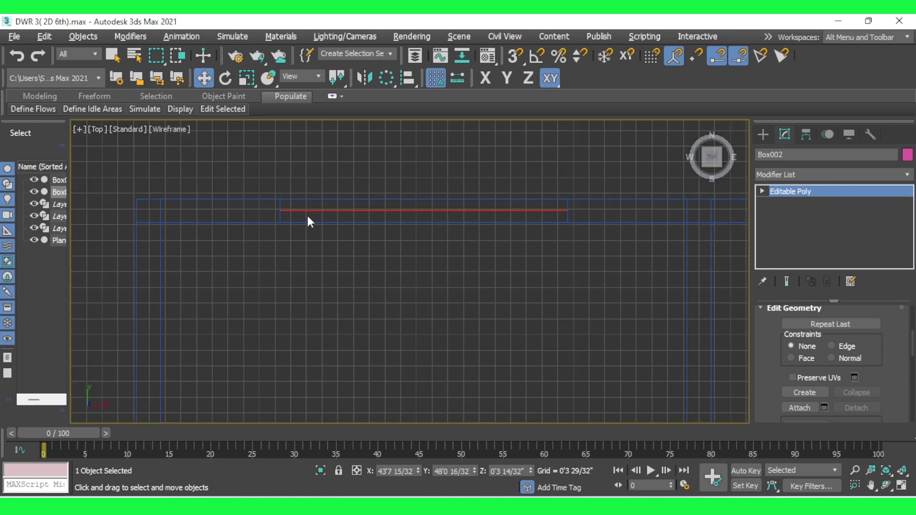
Shift-drag an independent Copy of the door box to the right along X.
{"action": "scroll", "coordinate": [300, 160], "scroll_direction": "down", "scroll_amount": 2}
{"action": "scroll", "coordinate": [299, 159], "scroll_direction": "down", "scroll_amount": 3}
{"action": "scroll", "coordinate": [290, 259], "scroll_direction": "down", "scroll_amount": 2}
{"action": "scroll", "coordinate": [276, 330], "scroll_direction": "up", "scroll_amount": 6}
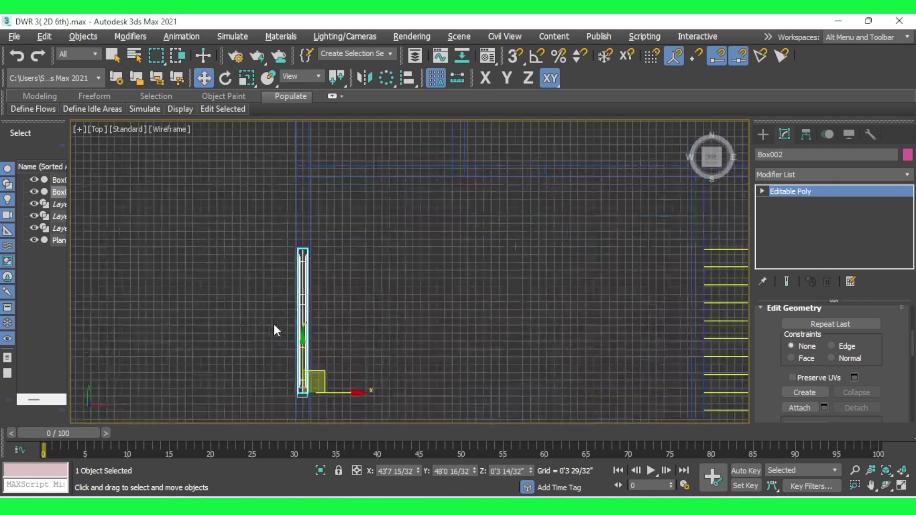
{"action": "scroll", "coordinate": [321, 330], "scroll_direction": "down", "scroll_amount": 1}
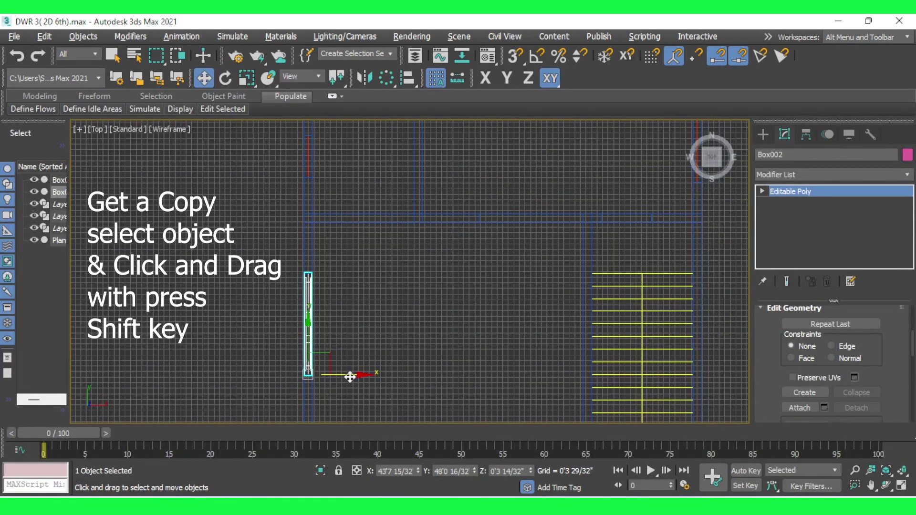
{"action": "left_click_drag", "start_coordinate": [350, 376], "coordinate": [467, 375], "text": "shift"}
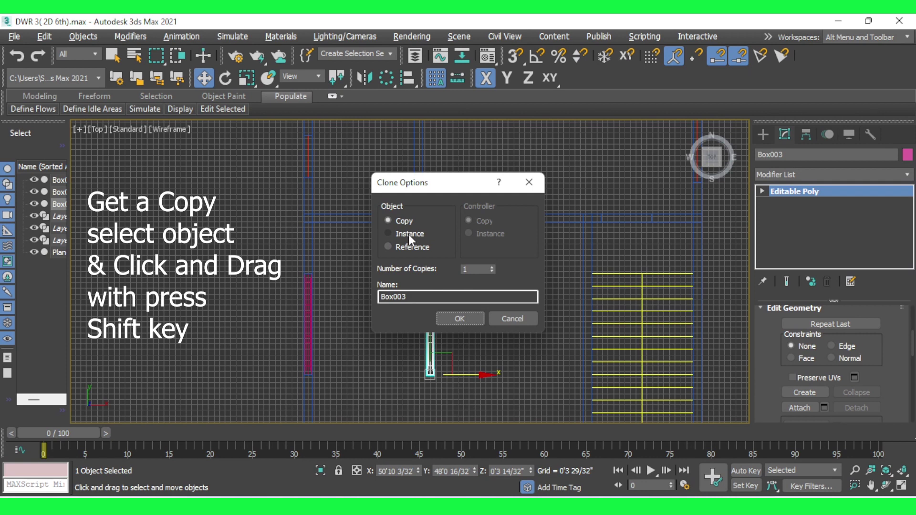
{"action": "left_click", "coordinate": [459, 318]}
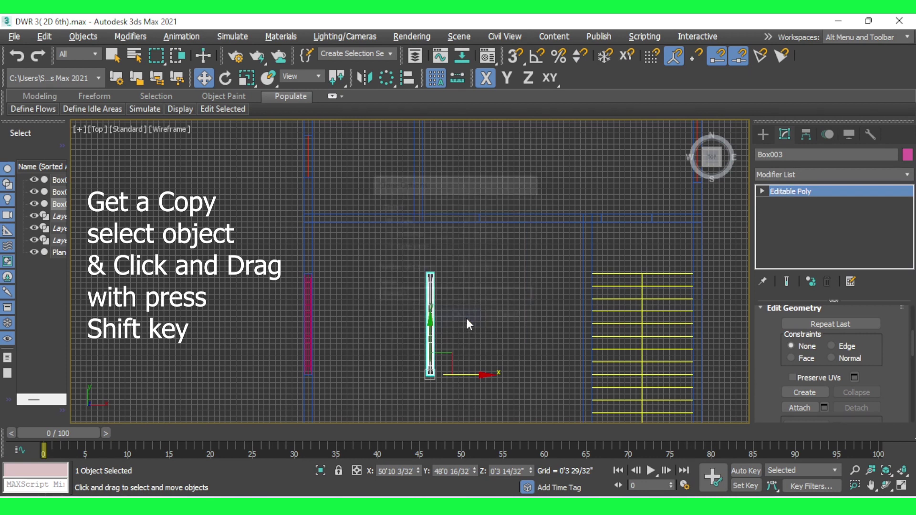
{"action": "key", "text": "e"}
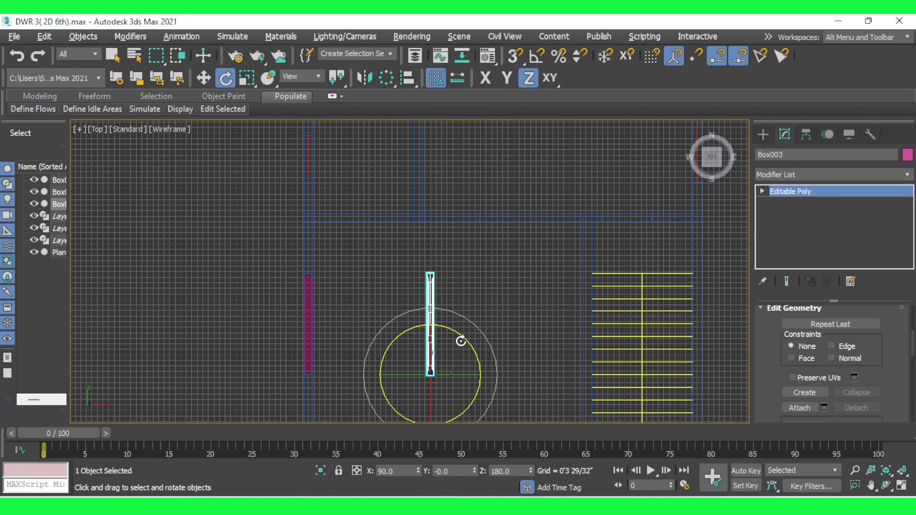
Rotate Box003 90 degrees with angle snap and move it up into the wall.
{"action": "left_click", "coordinate": [537, 55]}
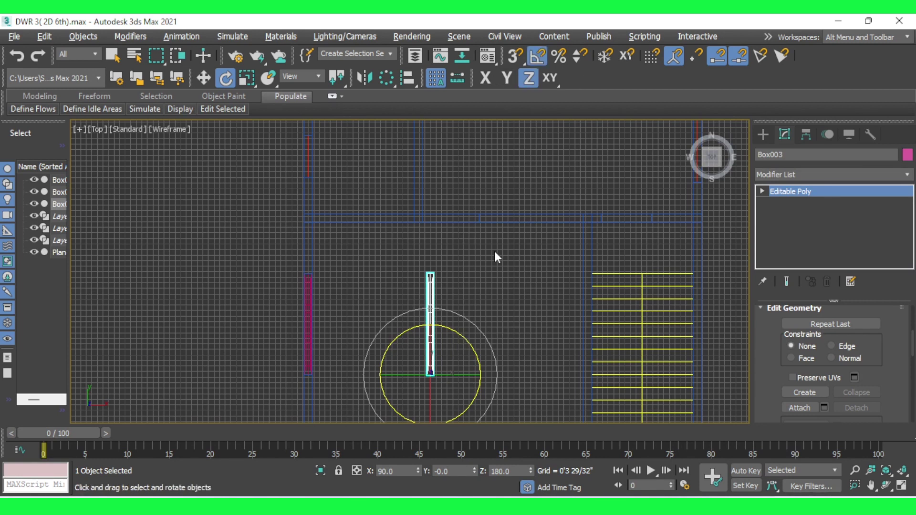
{"action": "left_click_drag", "start_coordinate": [468, 342], "coordinate": [420, 302]}
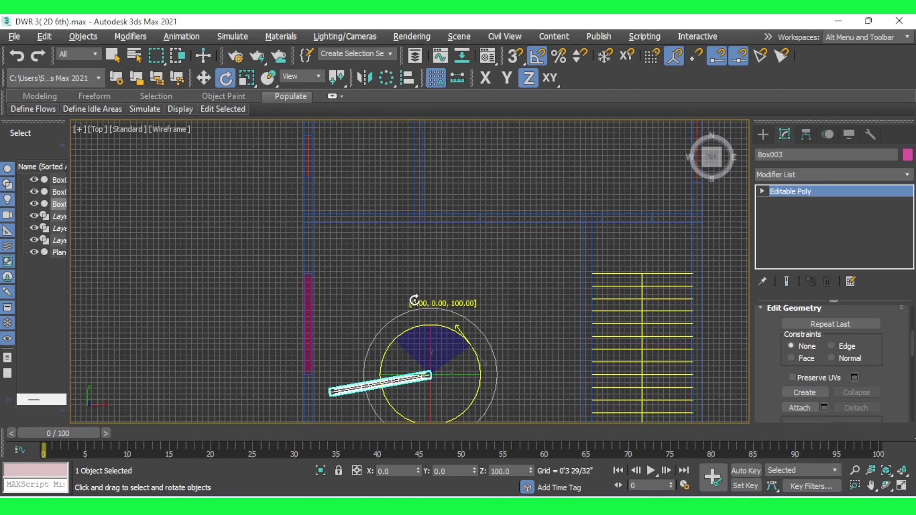
{"action": "key", "text": "w"}
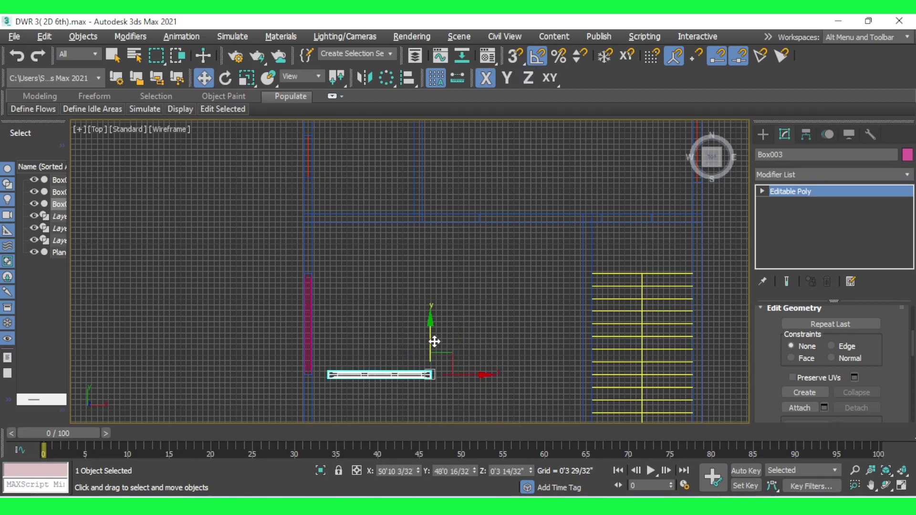
{"action": "left_click_drag", "start_coordinate": [434, 341], "coordinate": [432, 177]}
{"action": "scroll", "coordinate": [445, 210], "scroll_direction": "down", "scroll_amount": 2}
{"action": "left_click_drag", "start_coordinate": [444, 324], "coordinate": [460, 145]}
{"action": "scroll", "coordinate": [460, 145], "scroll_direction": "down", "scroll_amount": 3}
{"action": "scroll", "coordinate": [464, 155], "scroll_direction": "up", "scroll_amount": 5}
{"action": "scroll", "coordinate": [439, 219], "scroll_direction": "up", "scroll_amount": 2}
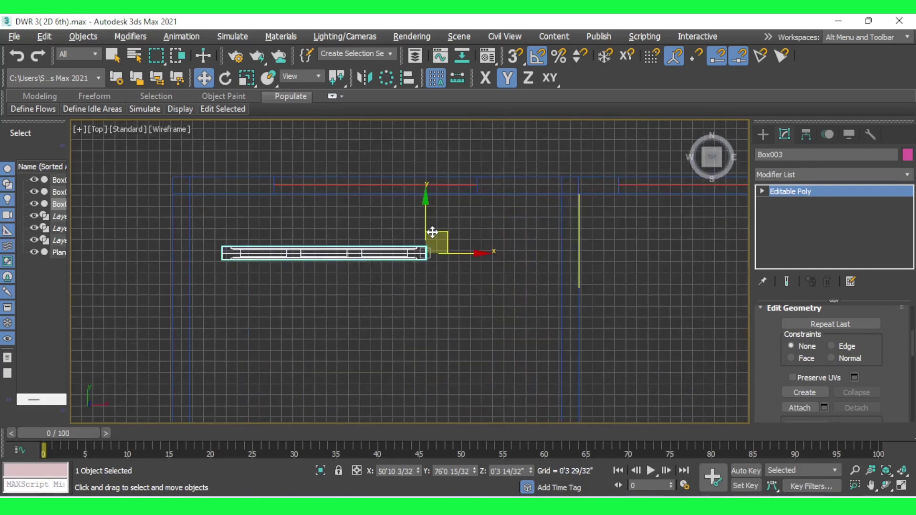
{"action": "left_click_drag", "start_coordinate": [432, 233], "coordinate": [430, 158]}
Slide Box003 right to the wall end, nudge it centred in the opening, restore four views.
{"action": "scroll", "coordinate": [453, 203], "scroll_direction": "up", "scroll_amount": 5}
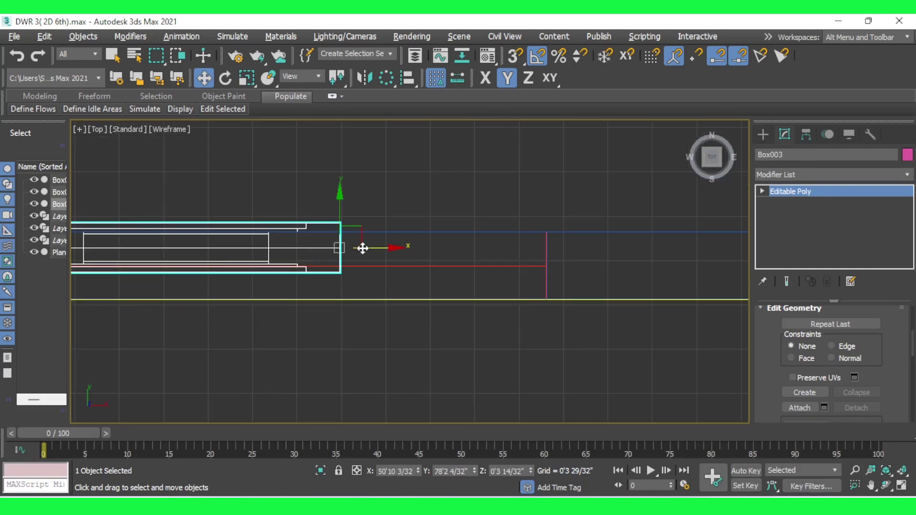
{"action": "left_click_drag", "start_coordinate": [362, 248], "coordinate": [567, 243]}
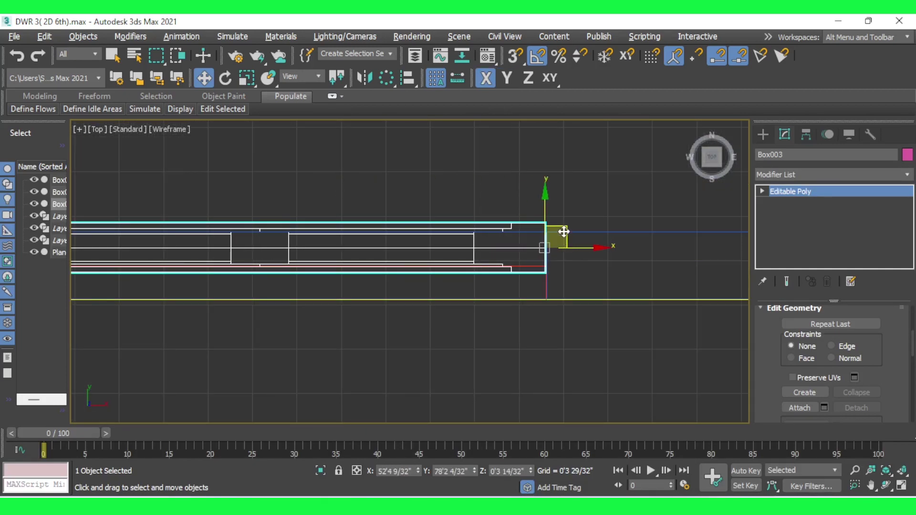
{"action": "left_click_drag", "start_coordinate": [547, 212], "coordinate": [549, 229]}
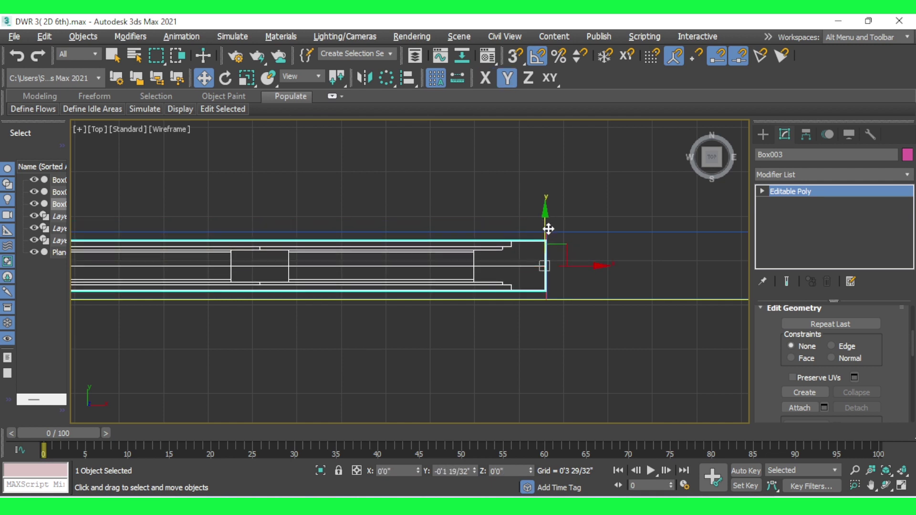
{"action": "scroll", "coordinate": [627, 257], "scroll_direction": "down", "scroll_amount": 3}
{"action": "scroll", "coordinate": [315, 267], "scroll_direction": "up", "scroll_amount": 5}
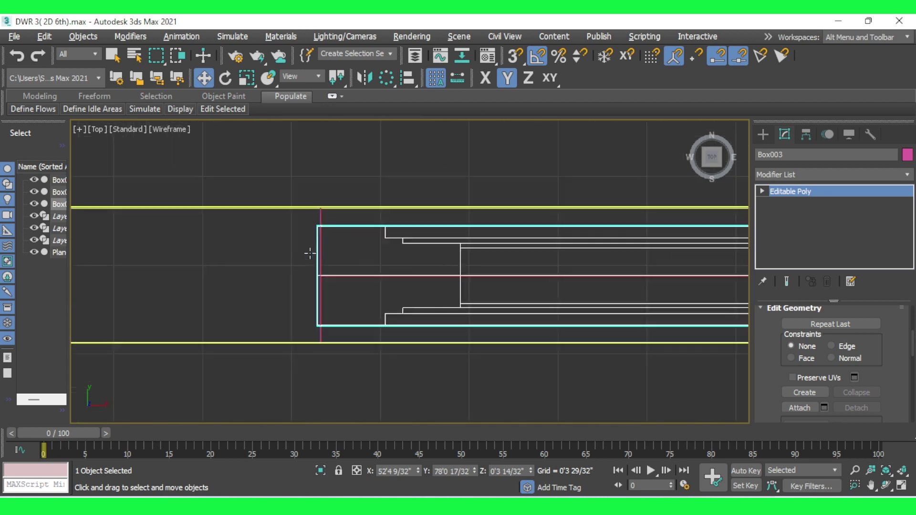
{"action": "scroll", "coordinate": [302, 281], "scroll_direction": "down", "scroll_amount": 3}
{"action": "scroll", "coordinate": [727, 288], "scroll_direction": "up", "scroll_amount": 4}
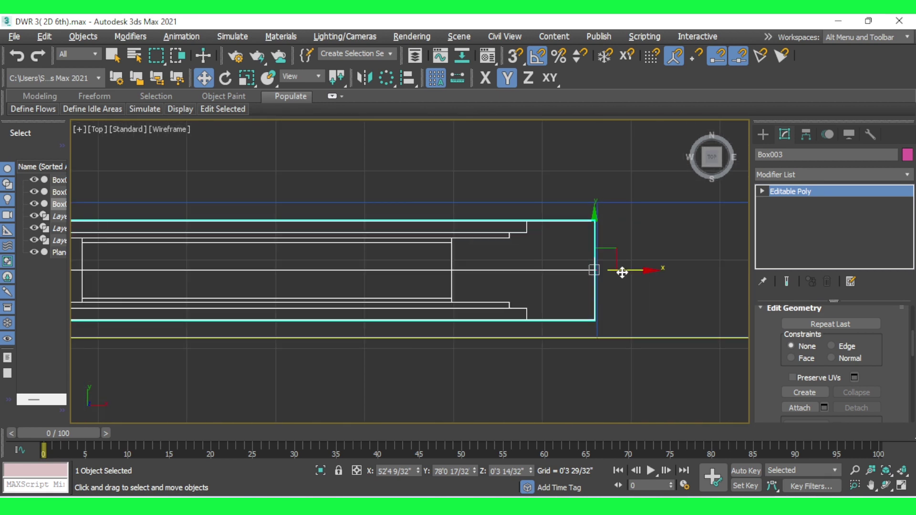
{"action": "left_click_drag", "start_coordinate": [622, 272], "coordinate": [630, 269]}
{"action": "scroll", "coordinate": [705, 265], "scroll_direction": "down", "scroll_amount": 3}
{"action": "key", "text": "alt+w"}
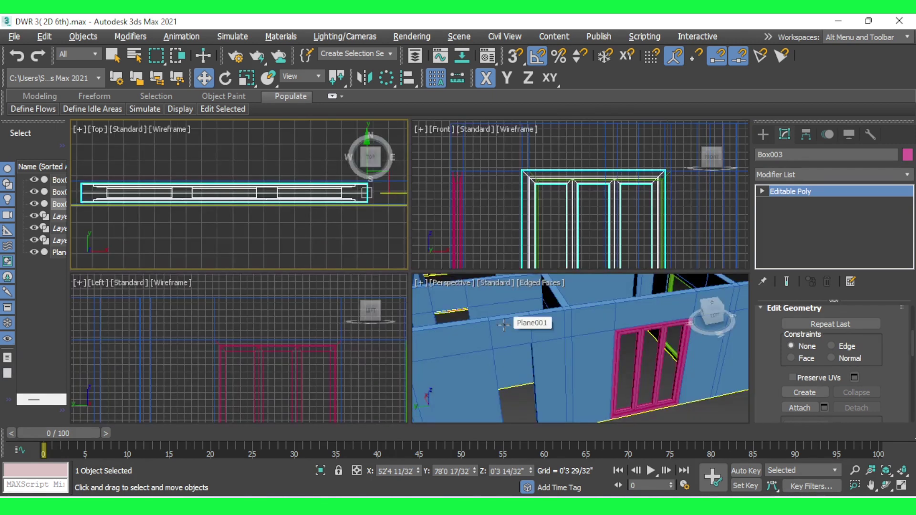
Inspect Box003 in the maximized Perspective view, then zoom toward the next doorway.
{"action": "key", "text": "alt+w"}
{"action": "left_click", "coordinate": [411, 350]}
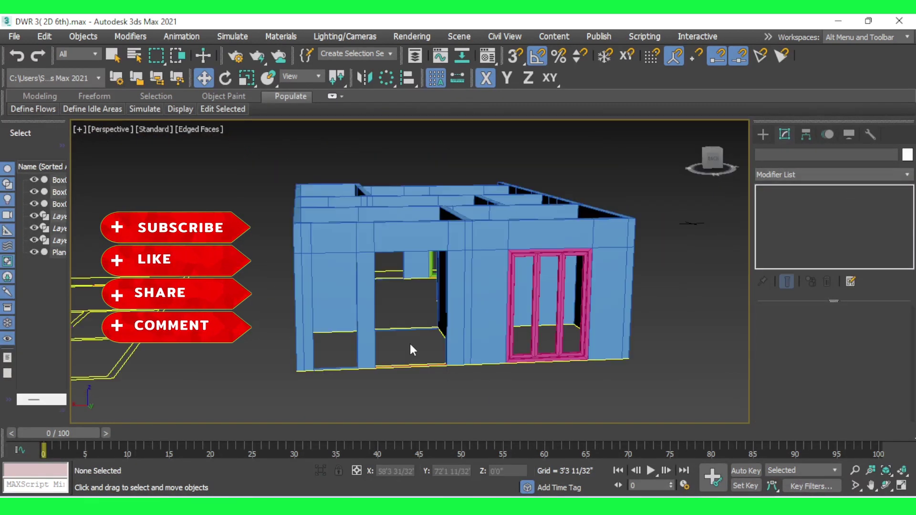
{"action": "left_click", "coordinate": [525, 337]}
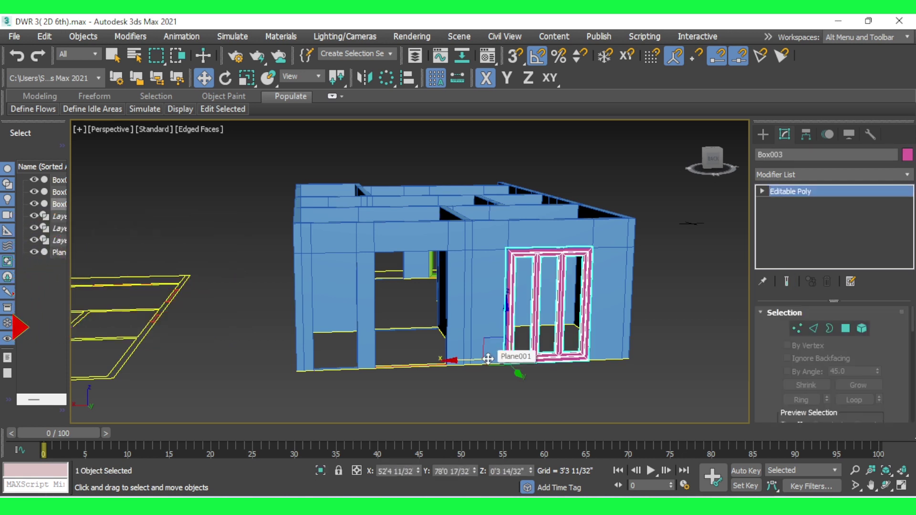
{"action": "mouse_move", "coordinate": [503, 349]}
{"action": "middle_mouse_down", "text": "alt"}
{"action": "mouse_move", "coordinate": [625, 358]}
{"action": "mouse_move", "coordinate": [671, 299]}
{"action": "mouse_move", "coordinate": [514, 311]}
{"action": "mouse_move", "coordinate": [615, 309]}
{"action": "mouse_move", "coordinate": [545, 301]}
{"action": "mouse_move", "coordinate": [554, 296]}
{"action": "middle_mouse_up", "text": "alt"}
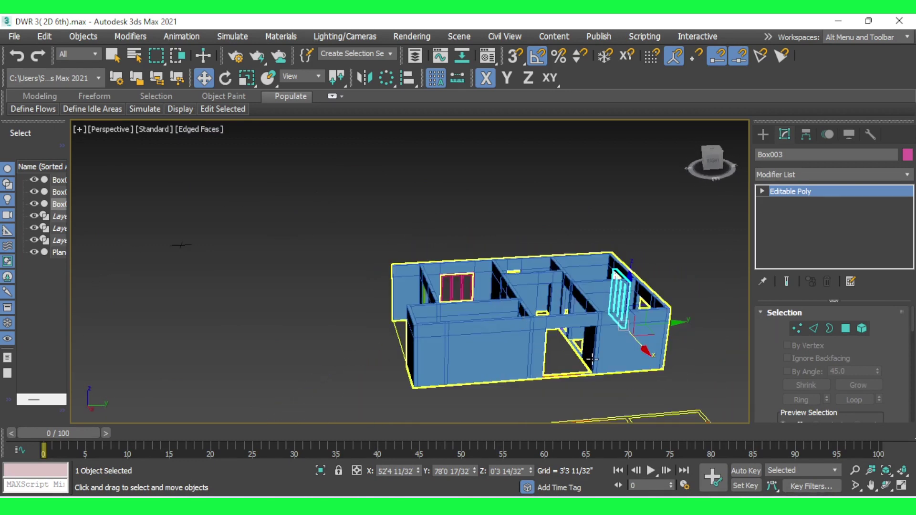
{"action": "scroll", "coordinate": [592, 358], "scroll_direction": "up", "scroll_amount": 3}
{"action": "scroll", "coordinate": [602, 396], "scroll_direction": "up", "scroll_amount": 3}
{"action": "scroll", "coordinate": [613, 376], "scroll_direction": "up", "scroll_amount": 2}
{"action": "scroll", "coordinate": [554, 329], "scroll_direction": "up", "scroll_amount": 2}
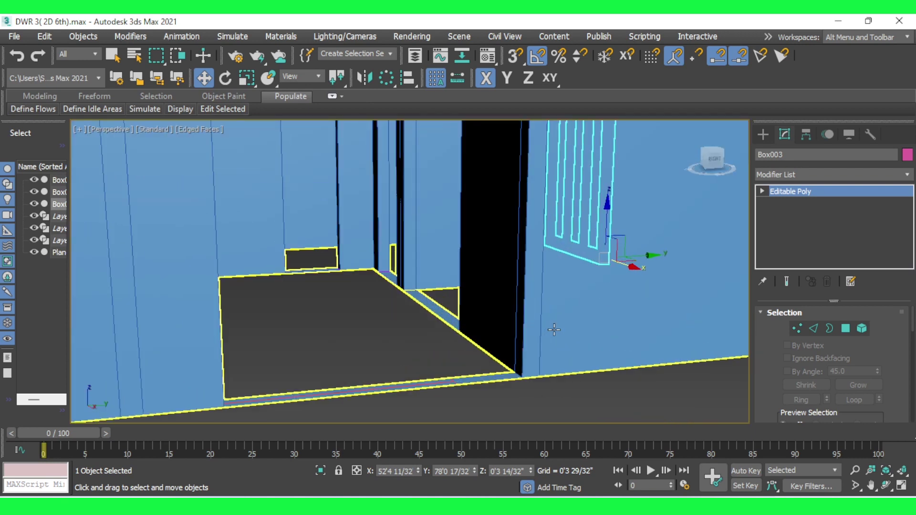
{"action": "left_click", "coordinate": [631, 390]}
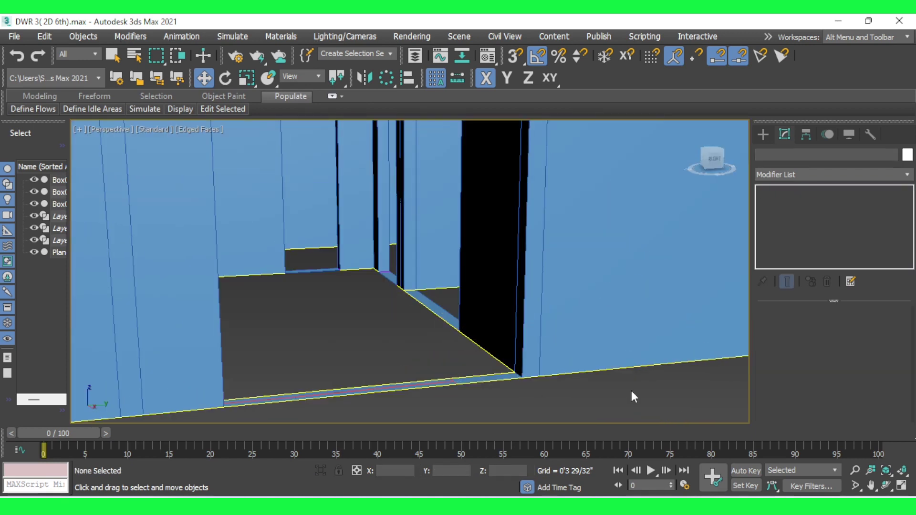
Create a new Standard Primitive box as a low slab across the next doorway's base.
{"action": "left_click", "coordinate": [763, 135]}
{"action": "left_click", "coordinate": [802, 214]}
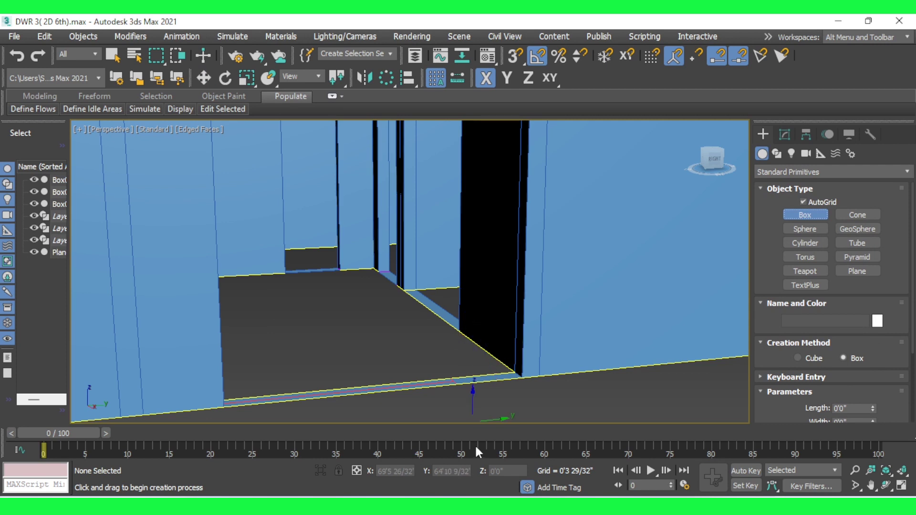
{"action": "middle_click_drag", "start_coordinate": [520, 388], "coordinate": [637, 356], "text": "alt"}
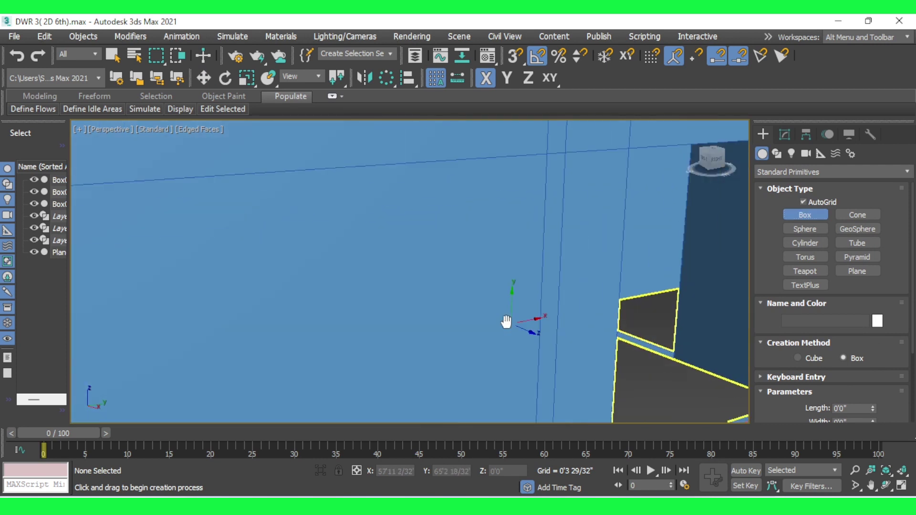
{"action": "scroll", "coordinate": [639, 353], "scroll_direction": "up", "scroll_amount": 2}
{"action": "scroll", "coordinate": [658, 350], "scroll_direction": "up", "scroll_amount": 2}
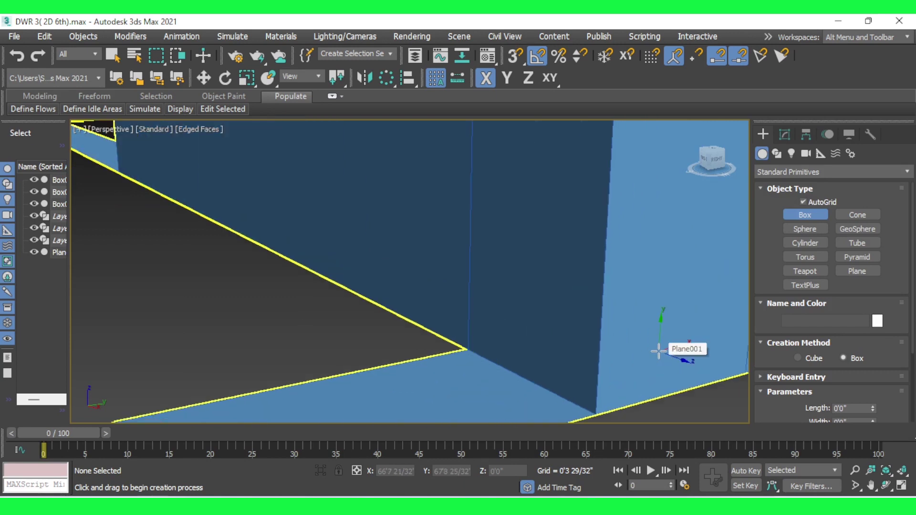
{"action": "mouse_move", "coordinate": [583, 403]}
{"action": "left_mouse_down"}
{"action": "mouse_move", "coordinate": [486, 309]}
{"action": "mouse_move", "coordinate": [493, 205]}
{"action": "mouse_move", "coordinate": [492, 147]}
{"action": "mouse_move", "coordinate": [482, 146]}
{"action": "left_mouse_up"}
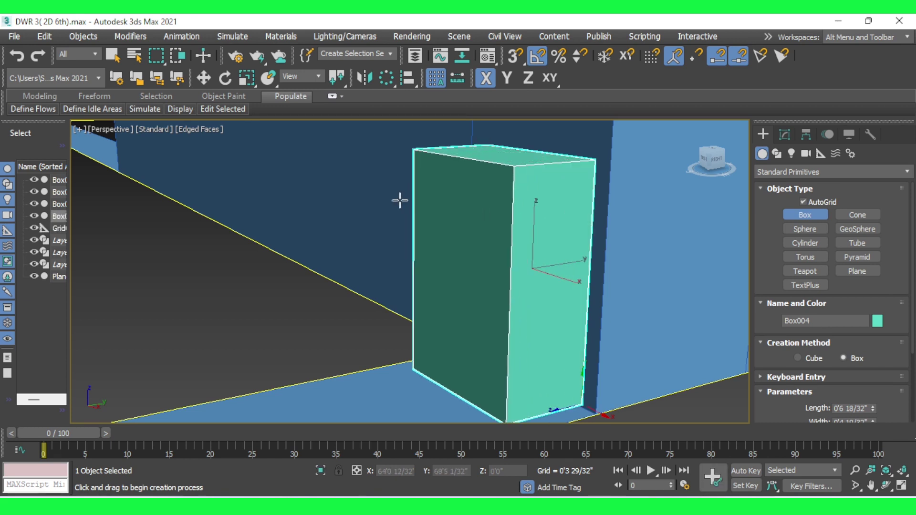
{"action": "left_click", "coordinate": [401, 199]}
Orbit around to check the new box, then exit box creation and return to four viewports.
{"action": "scroll", "coordinate": [400, 198], "scroll_direction": "down", "scroll_amount": 2}
{"action": "mouse_move", "coordinate": [401, 199]}
{"action": "middle_mouse_down"}
{"action": "mouse_move", "coordinate": [435, 205]}
{"action": "mouse_move", "coordinate": [556, 194]}
{"action": "middle_mouse_up"}
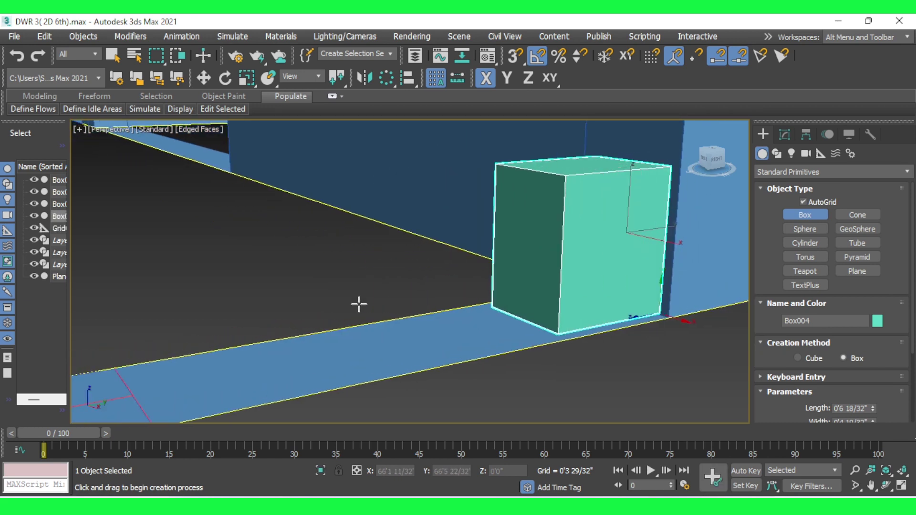
{"action": "mouse_move", "coordinate": [307, 328]}
{"action": "middle_mouse_down", "text": "alt"}
{"action": "mouse_move", "coordinate": [247, 331]}
{"action": "mouse_move", "coordinate": [648, 394]}
{"action": "middle_mouse_up", "text": "alt"}
{"action": "mouse_move", "coordinate": [183, 322]}
{"action": "middle_mouse_down", "text": "alt"}
{"action": "mouse_move", "coordinate": [358, 307]}
{"action": "mouse_move", "coordinate": [491, 364]}
{"action": "mouse_move", "coordinate": [161, 314]}
{"action": "mouse_move", "coordinate": [415, 374]}
{"action": "mouse_move", "coordinate": [458, 372]}
{"action": "mouse_move", "coordinate": [431, 323]}
{"action": "middle_mouse_up", "text": "alt"}
{"action": "scroll", "coordinate": [372, 358], "scroll_direction": "up", "scroll_amount": 3}
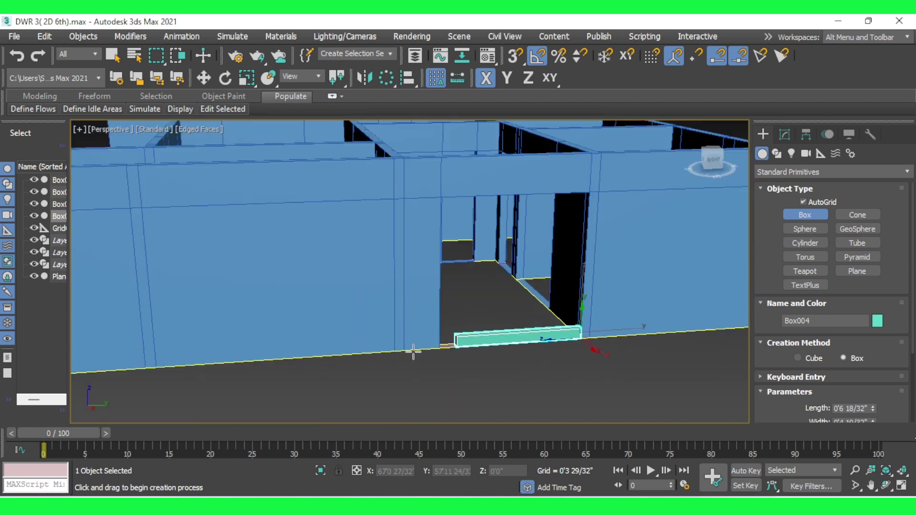
{"action": "scroll", "coordinate": [409, 352], "scroll_direction": "up", "scroll_amount": 2}
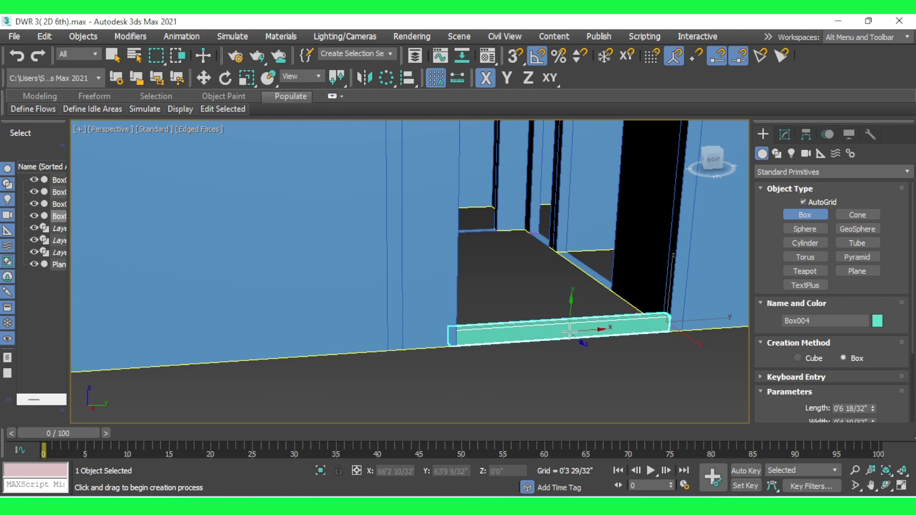
{"action": "left_click", "coordinate": [806, 215]}
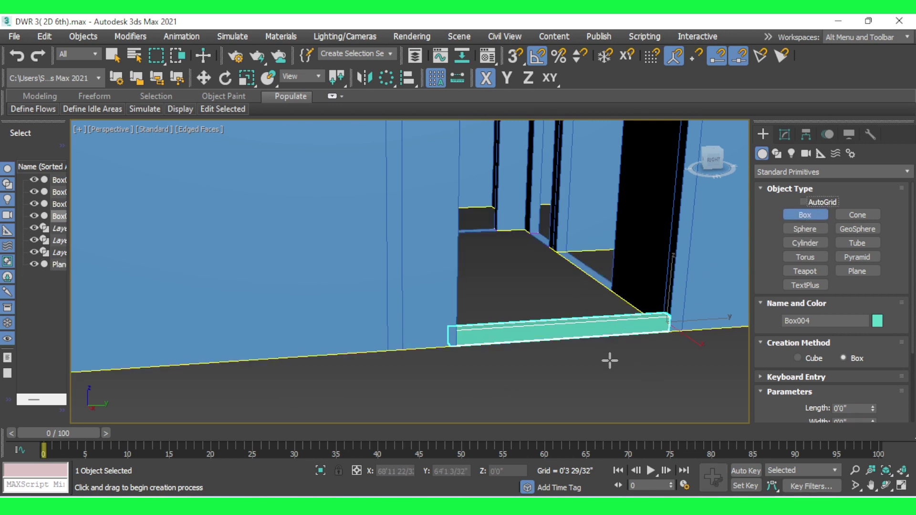
{"action": "key", "text": "w"}
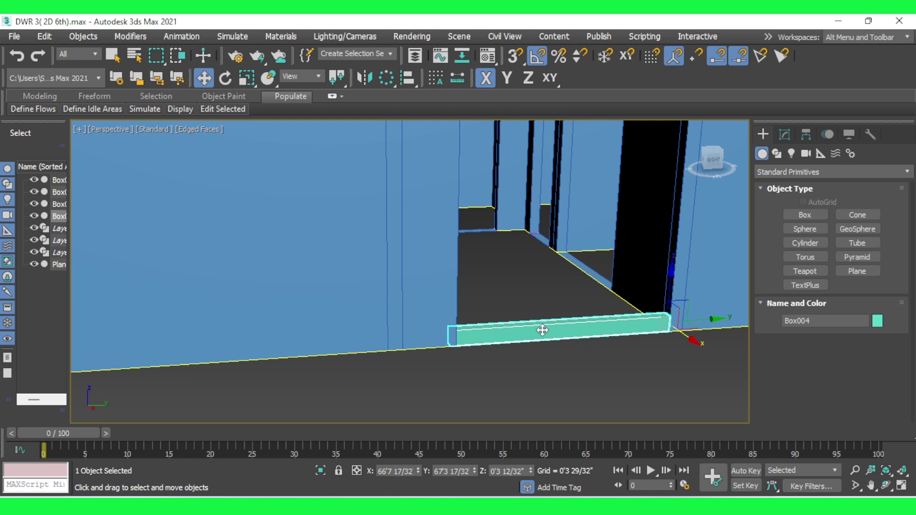
{"action": "key", "text": "alt+w"}
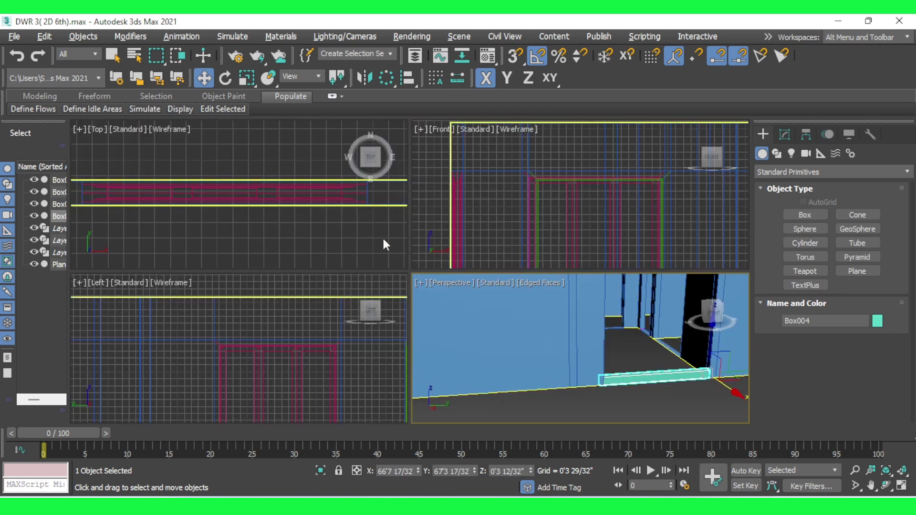
Maximize the side viewport and zoom in on the new box.
{"action": "right_click", "coordinate": [485, 208]}
{"action": "key", "text": "alt+w"}
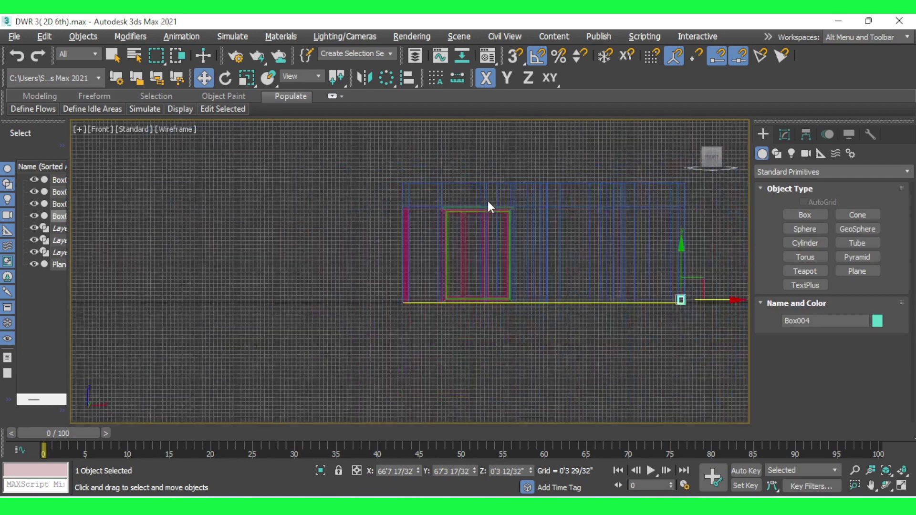
{"action": "key", "text": "alt+w"}
{"action": "right_click", "coordinate": [266, 329]}
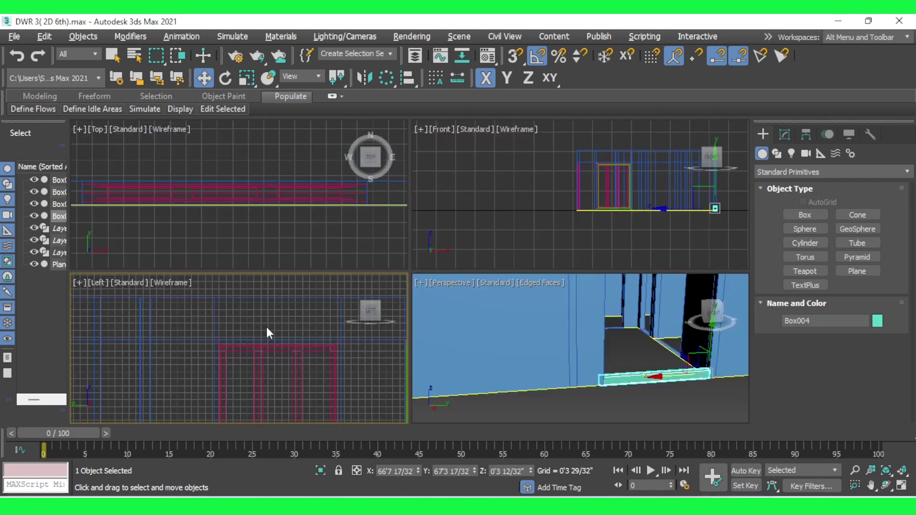
{"action": "key", "text": "alt+w"}
{"action": "scroll", "coordinate": [266, 327], "scroll_direction": "down", "scroll_amount": 4}
{"action": "scroll", "coordinate": [219, 342], "scroll_direction": "down", "scroll_amount": 3}
{"action": "scroll", "coordinate": [213, 327], "scroll_direction": "up", "scroll_amount": 6}
{"action": "scroll", "coordinate": [253, 344], "scroll_direction": "up", "scroll_amount": 2}
{"action": "scroll", "coordinate": [253, 343], "scroll_direction": "up", "scroll_amount": 4}
{"action": "scroll", "coordinate": [244, 298], "scroll_direction": "down", "scroll_amount": 5}
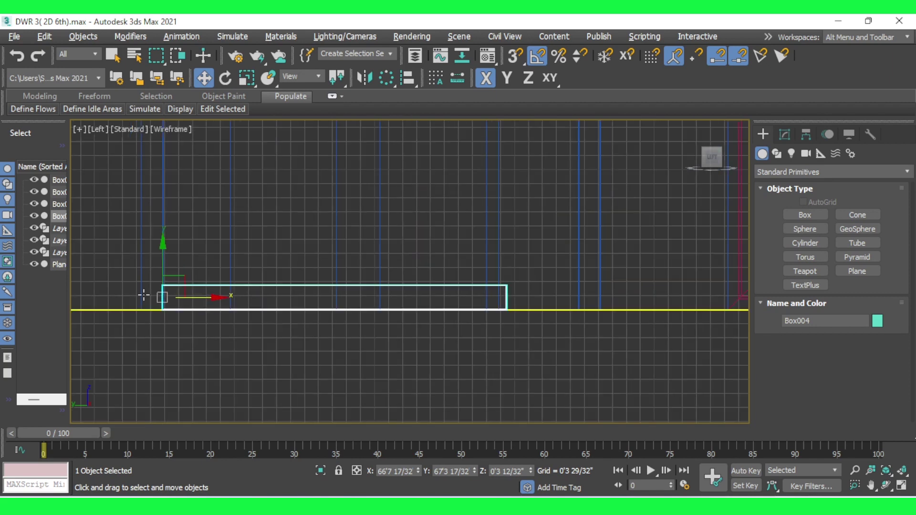
{"action": "scroll", "coordinate": [524, 296], "scroll_direction": "up", "scroll_amount": 3}
{"action": "scroll", "coordinate": [476, 299], "scroll_direction": "up", "scroll_amount": 2}
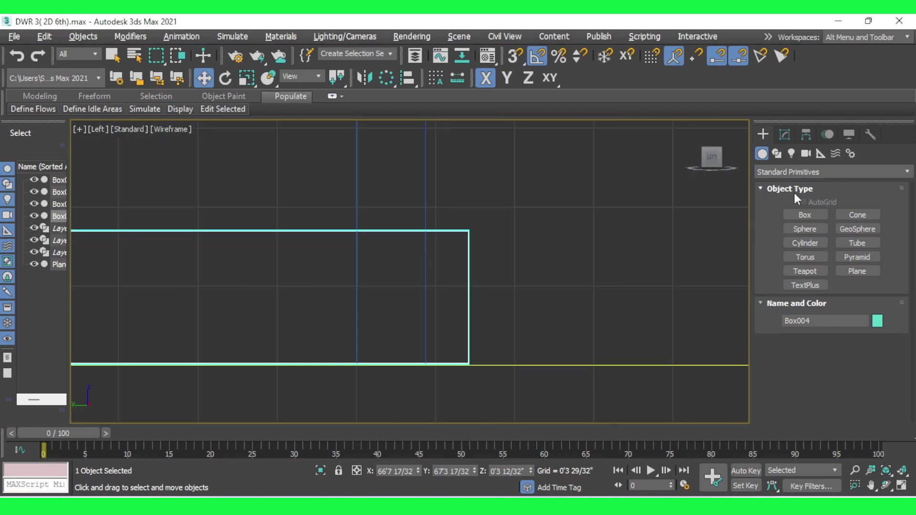
Convert Box004 to Editable Poly and shift its right-end vertices slightly left.
{"action": "right_click", "coordinate": [465, 285]}
{"action": "mouse_move", "coordinate": [493, 418]}
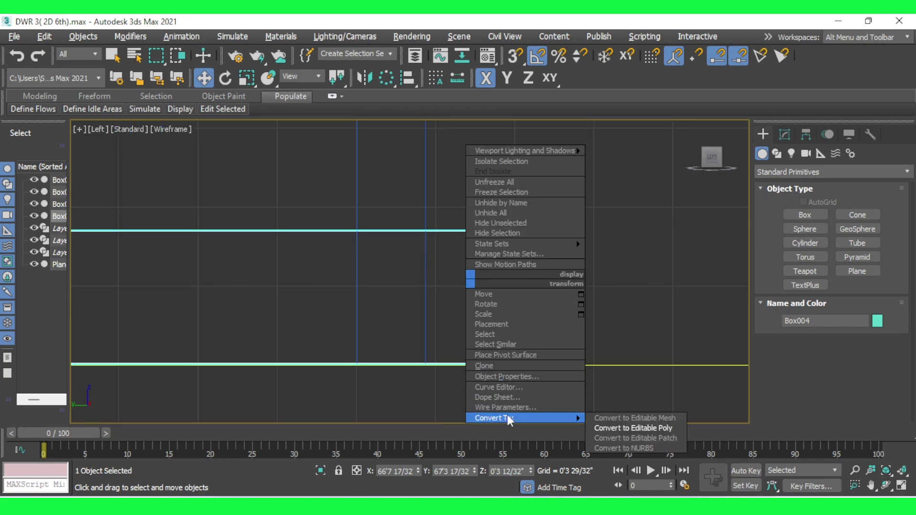
{"action": "left_click", "coordinate": [622, 428]}
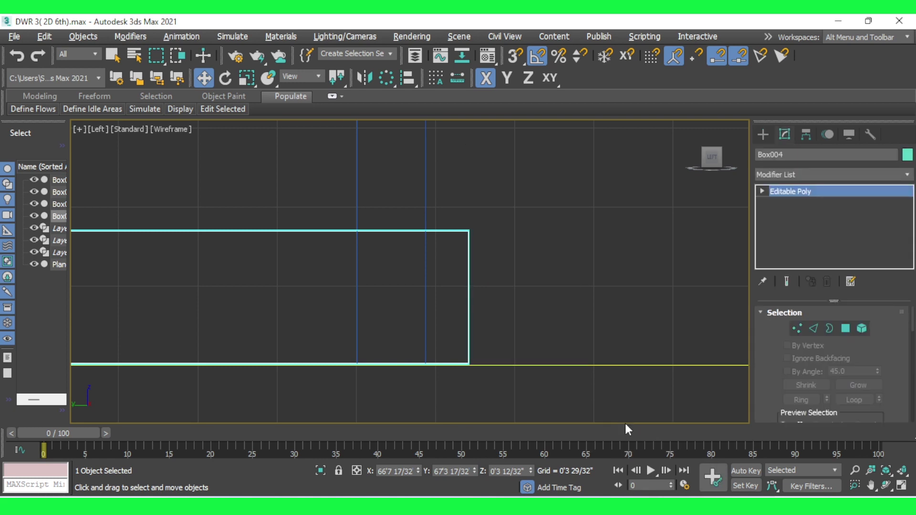
{"action": "left_click", "coordinate": [795, 329]}
{"action": "left_click_drag", "start_coordinate": [448, 210], "coordinate": [581, 452]}
{"action": "left_click_drag", "start_coordinate": [501, 302], "coordinate": [461, 308]}
{"action": "scroll", "coordinate": [560, 291], "scroll_direction": "down", "scroll_amount": 5}
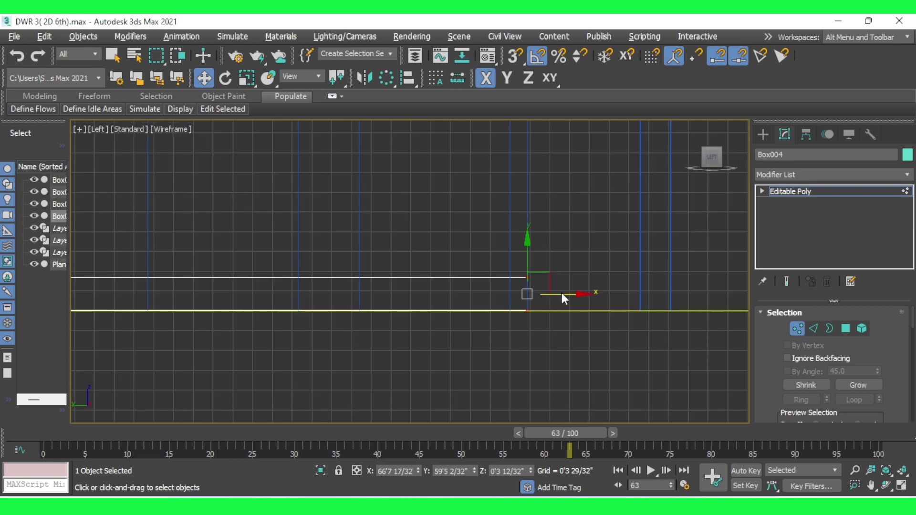
{"action": "scroll", "coordinate": [560, 291], "scroll_direction": "down", "scroll_amount": 3}
{"action": "scroll", "coordinate": [314, 294], "scroll_direction": "up", "scroll_amount": 7}
{"action": "scroll", "coordinate": [315, 294], "scroll_direction": "up", "scroll_amount": 2}
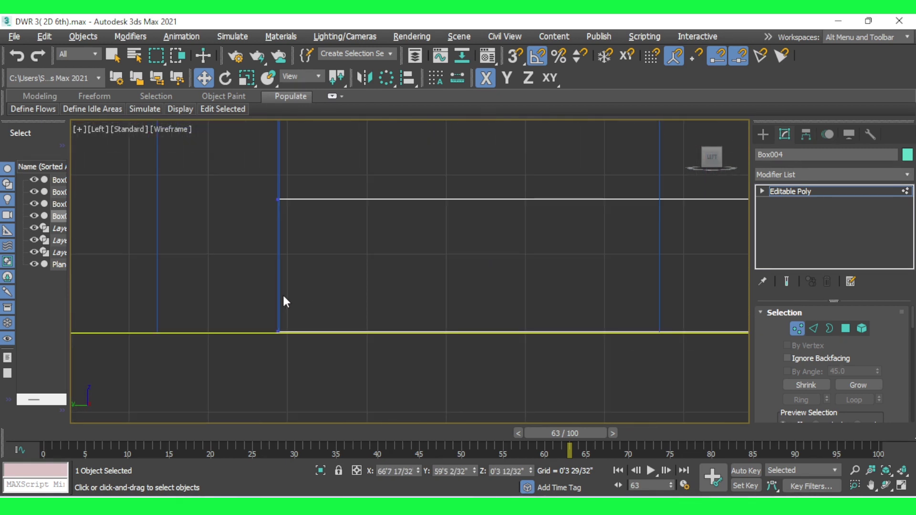
{"action": "left_click", "coordinate": [795, 328]}
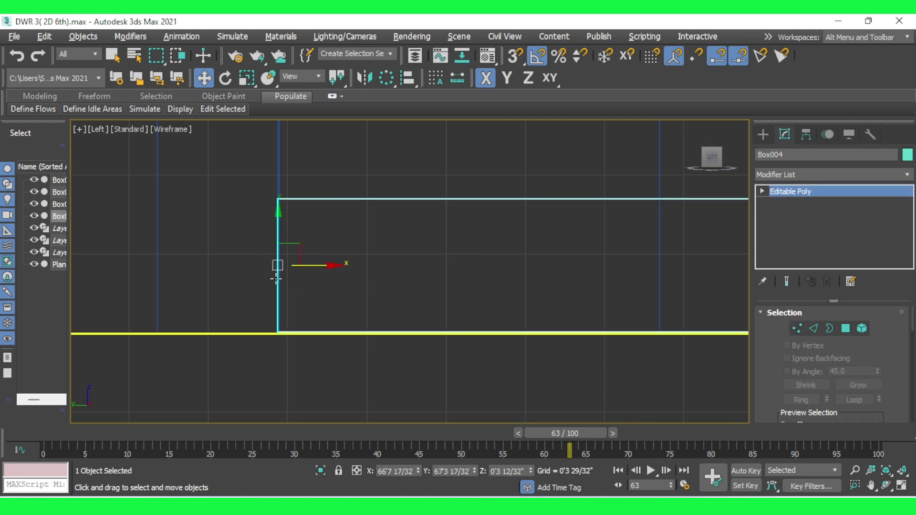
Clear the selection and reselect the door box.
{"action": "scroll", "coordinate": [272, 274], "scroll_direction": "down", "scroll_amount": 5}
{"action": "scroll", "coordinate": [431, 281], "scroll_direction": "up", "scroll_amount": 1}
{"action": "scroll", "coordinate": [224, 282], "scroll_direction": "up", "scroll_amount": 5}
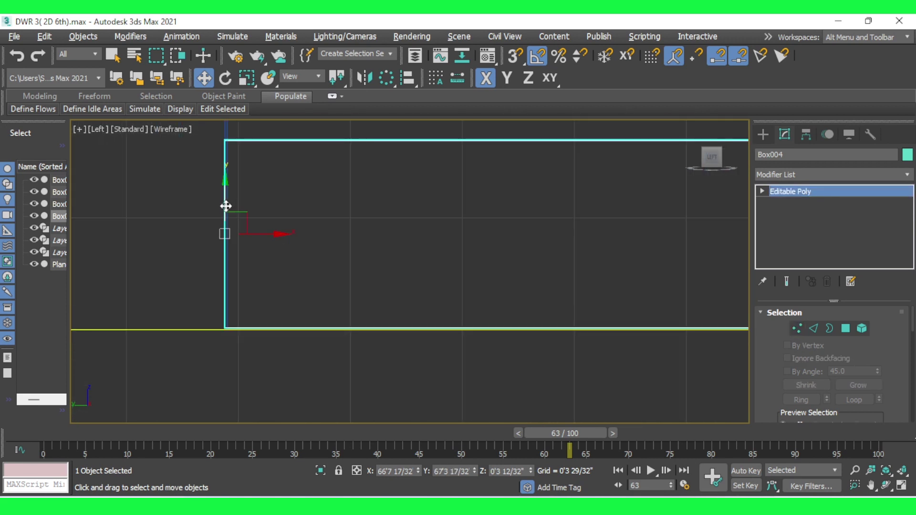
{"action": "left_click", "coordinate": [371, 224]}
{"action": "scroll", "coordinate": [191, 345], "scroll_direction": "down", "scroll_amount": 2}
{"action": "scroll", "coordinate": [190, 344], "scroll_direction": "down", "scroll_amount": 2}
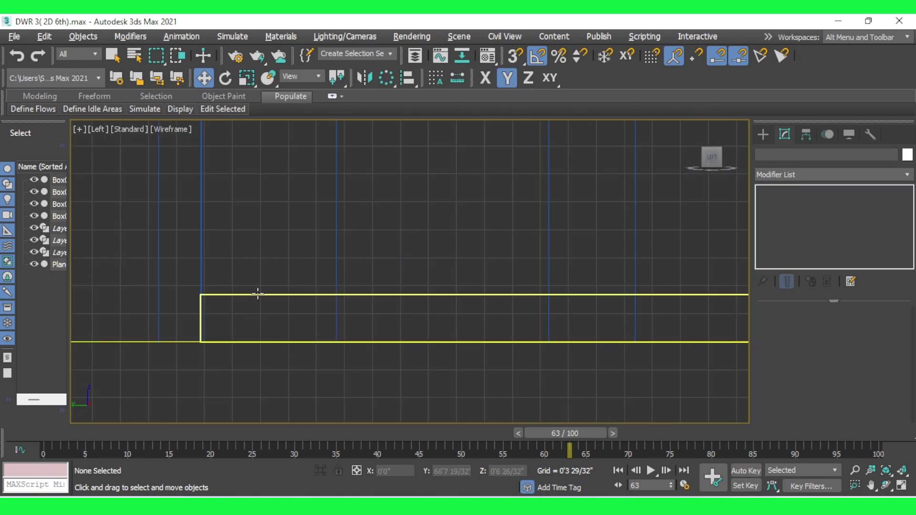
{"action": "left_click", "coordinate": [257, 294]}
{"action": "scroll", "coordinate": [214, 308], "scroll_direction": "down", "scroll_amount": 4}
Raise the box's edge vertices up to the doorway top, then restore four viewports.
{"action": "left_click", "coordinate": [792, 324]}
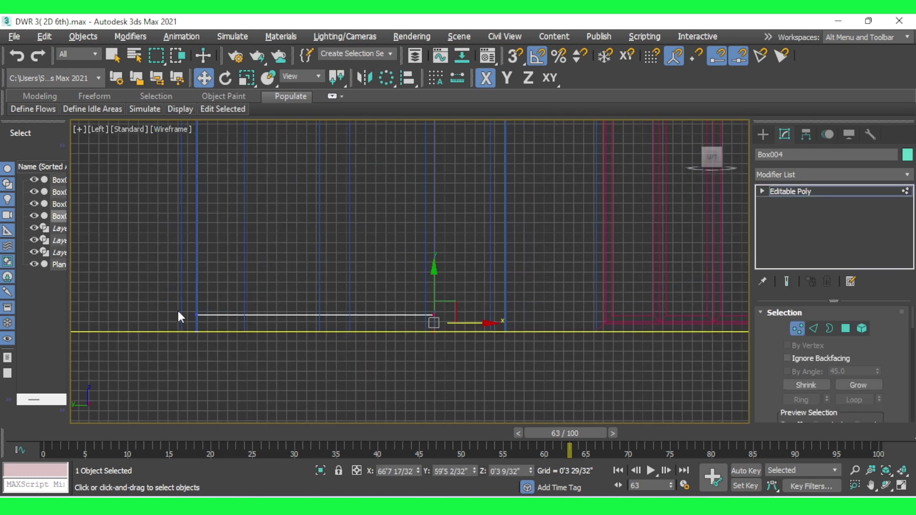
{"action": "left_click_drag", "start_coordinate": [343, 322], "coordinate": [474, 321]}
{"action": "left_click_drag", "start_coordinate": [321, 279], "coordinate": [321, 163]}
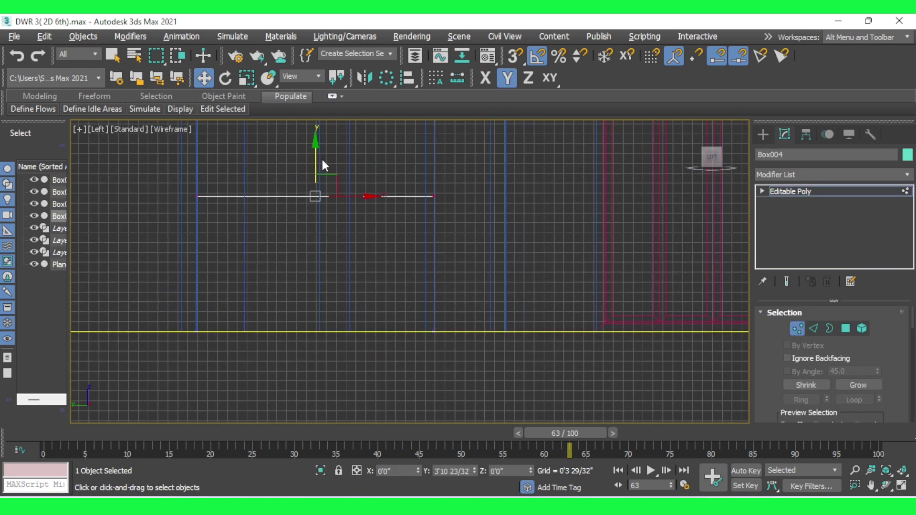
{"action": "scroll", "coordinate": [327, 325], "scroll_direction": "down", "scroll_amount": 3}
{"action": "left_click_drag", "start_coordinate": [322, 271], "coordinate": [322, 246]}
{"action": "scroll", "coordinate": [319, 233], "scroll_direction": "up", "scroll_amount": 6}
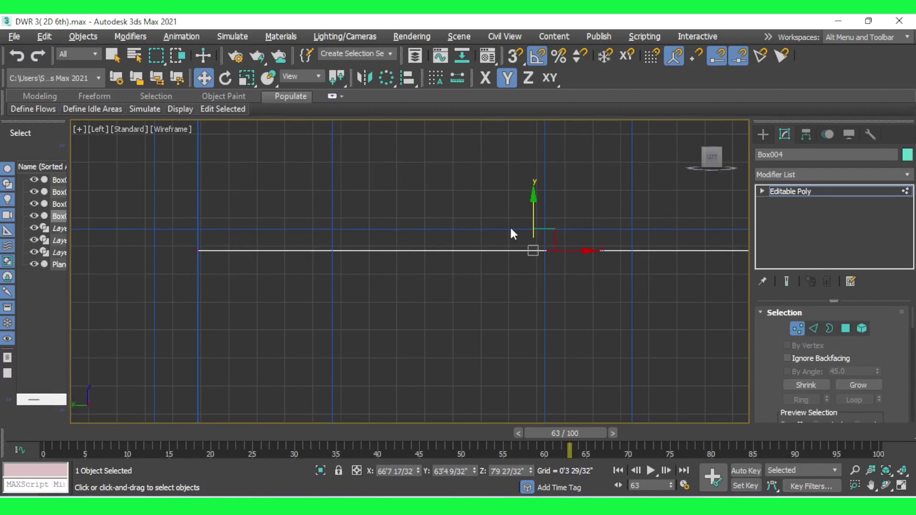
{"action": "left_click_drag", "start_coordinate": [532, 224], "coordinate": [533, 210]}
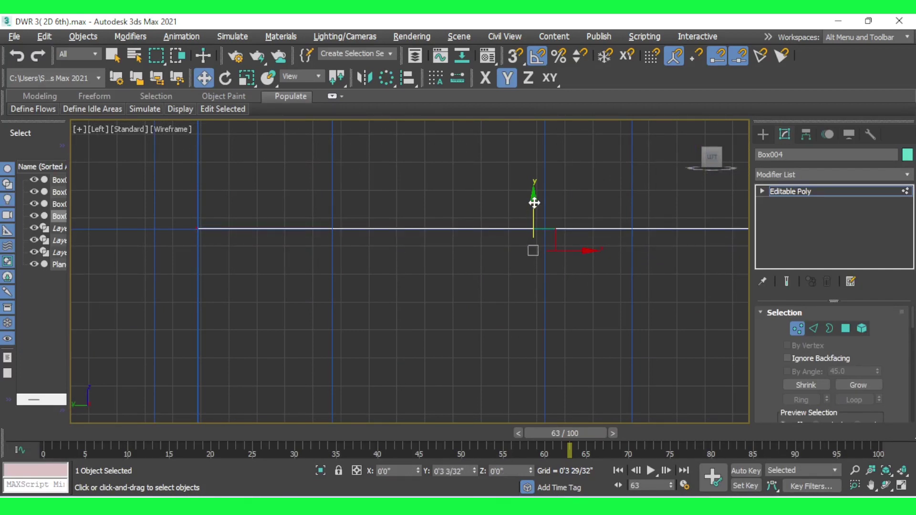
{"action": "left_click", "coordinate": [797, 328]}
{"action": "scroll", "coordinate": [422, 293], "scroll_direction": "down", "scroll_amount": 4}
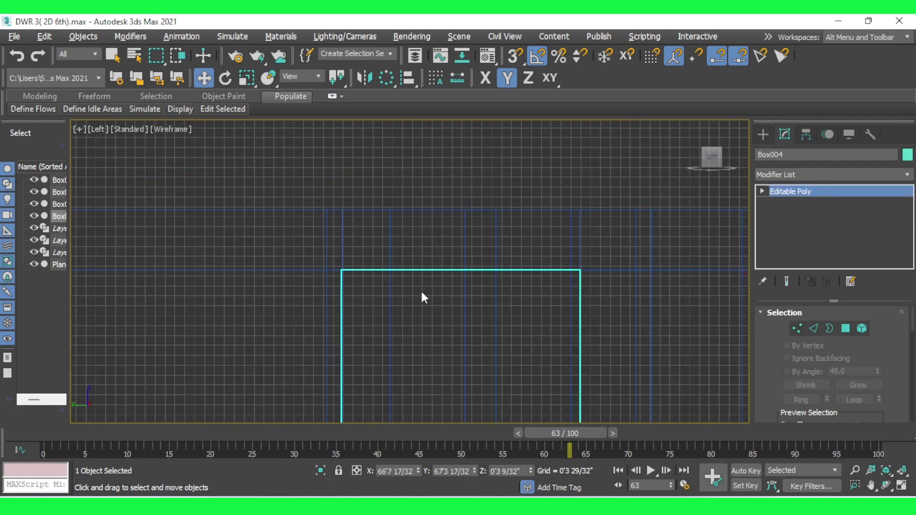
{"action": "key", "text": "alt+w"}
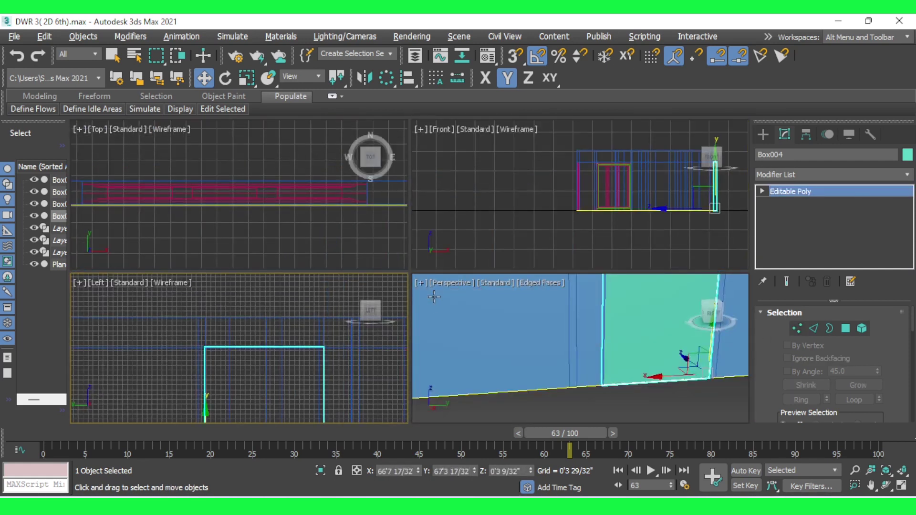
Maximize the Perspective viewport and select the Box004 door box.
{"action": "left_click", "coordinate": [471, 370]}
{"action": "key", "text": "2"}
{"action": "key", "text": "alt+w"}
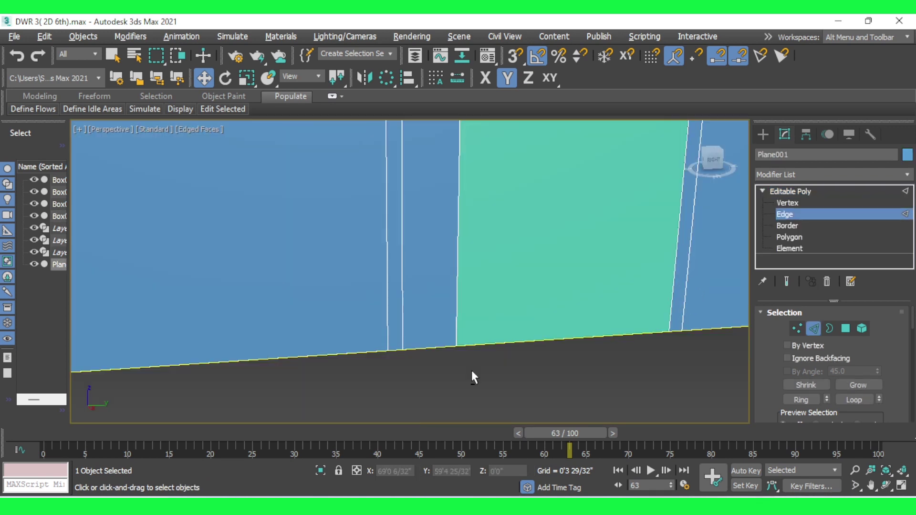
{"action": "scroll", "coordinate": [476, 354], "scroll_direction": "down", "scroll_amount": 5}
{"action": "scroll", "coordinate": [478, 360], "scroll_direction": "up", "scroll_amount": 3}
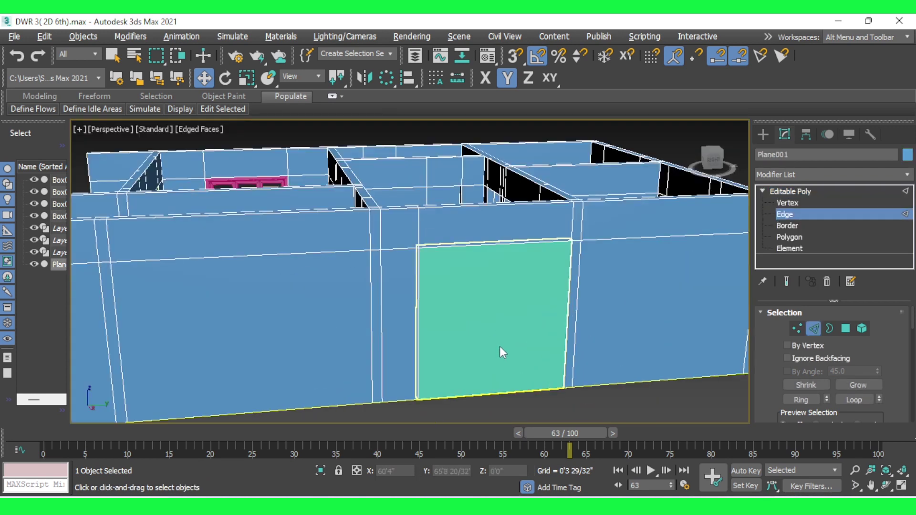
{"action": "scroll", "coordinate": [500, 352], "scroll_direction": "up", "scroll_amount": 3}
{"action": "left_click", "coordinate": [532, 320]}
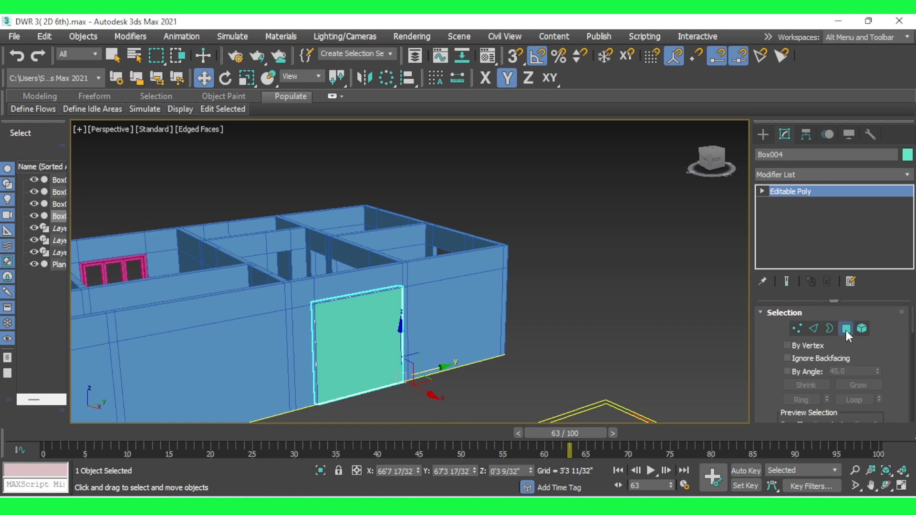
Inset Box004's front door face by 0'3".
{"action": "left_click", "coordinate": [846, 330]}
{"action": "left_click", "coordinate": [375, 344]}
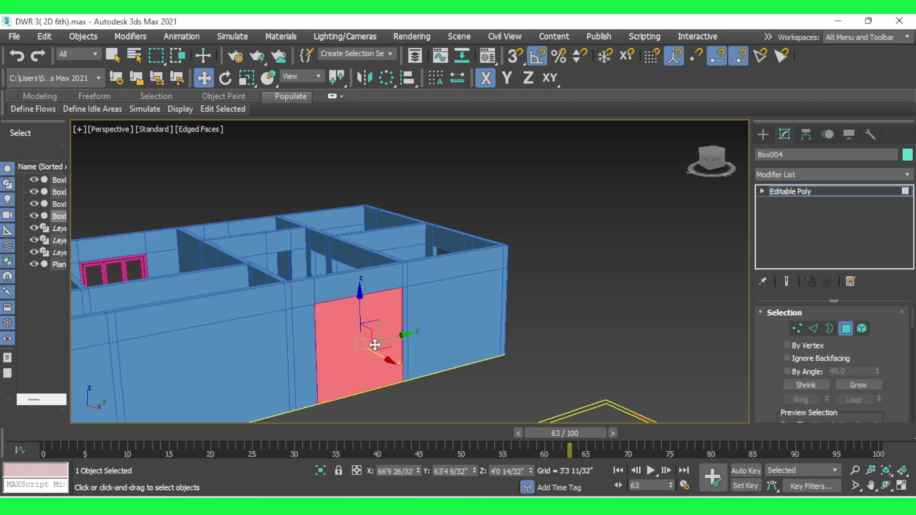
{"action": "scroll", "coordinate": [763, 336], "scroll_direction": "down", "scroll_amount": 2}
{"action": "scroll", "coordinate": [763, 337], "scroll_direction": "down", "scroll_amount": 3}
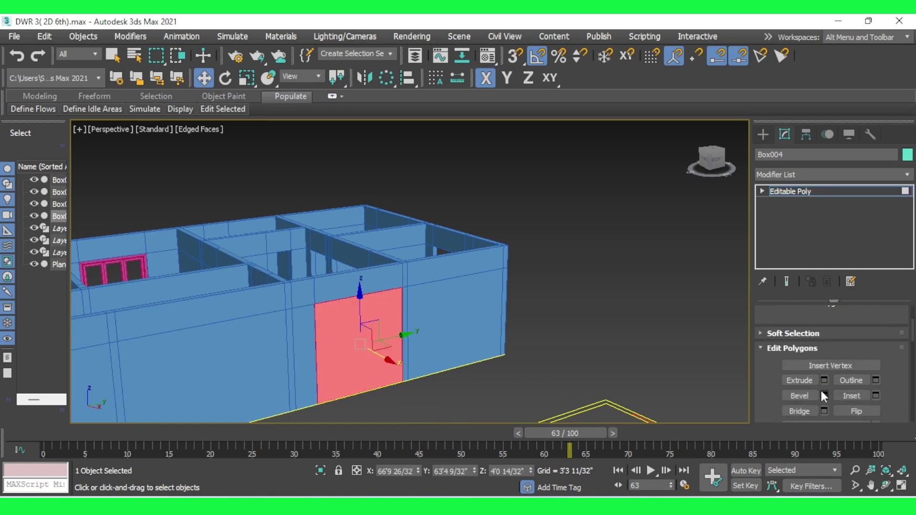
{"action": "left_click", "coordinate": [875, 394]}
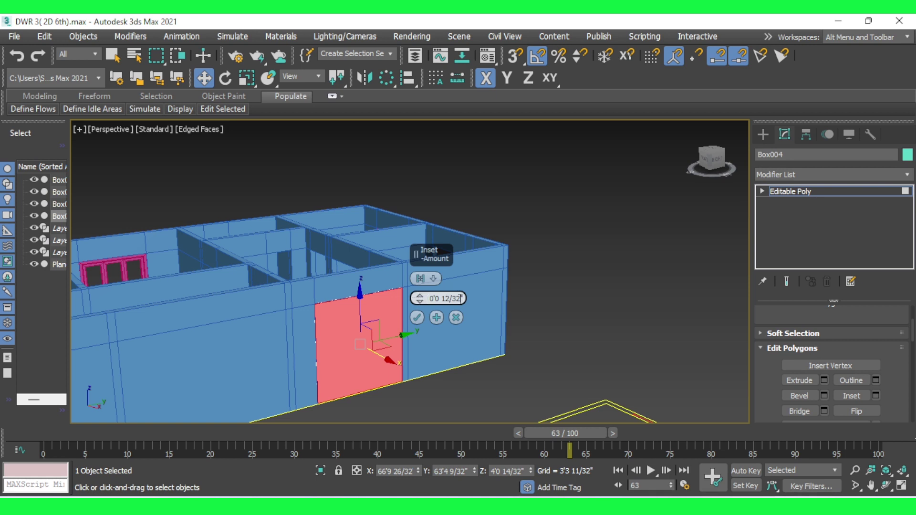
{"action": "key", "text": "BackSpace"}
{"action": "key", "text": "BackSpace"}
{"action": "key", "text": "BackSpace"}
{"action": "key", "text": "BackSpace"}
{"action": "key", "text": "BackSpace"}
{"action": "key", "text": "BackSpace"}
{"action": "type", "text": "3"}
{"action": "left_click", "coordinate": [418, 317]}
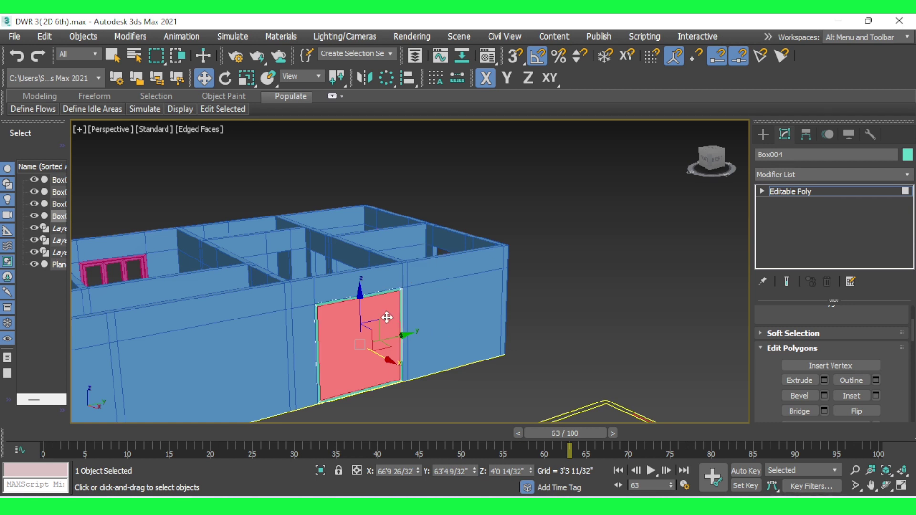
{"action": "scroll", "coordinate": [353, 316], "scroll_direction": "up", "scroll_amount": 4}
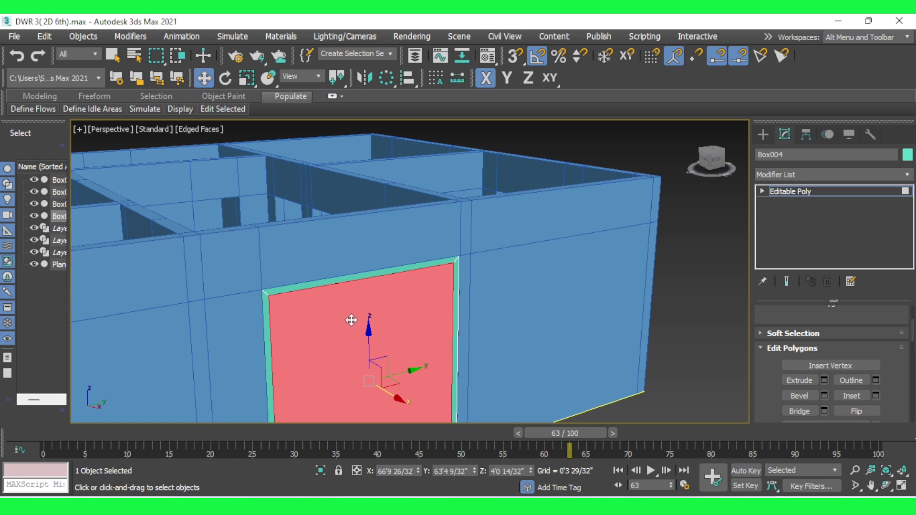
Recess the inset door face with a -0'0 25/32" extrusion.
{"action": "middle_click_drag", "start_coordinate": [351, 317], "coordinate": [347, 341], "text": "alt"}
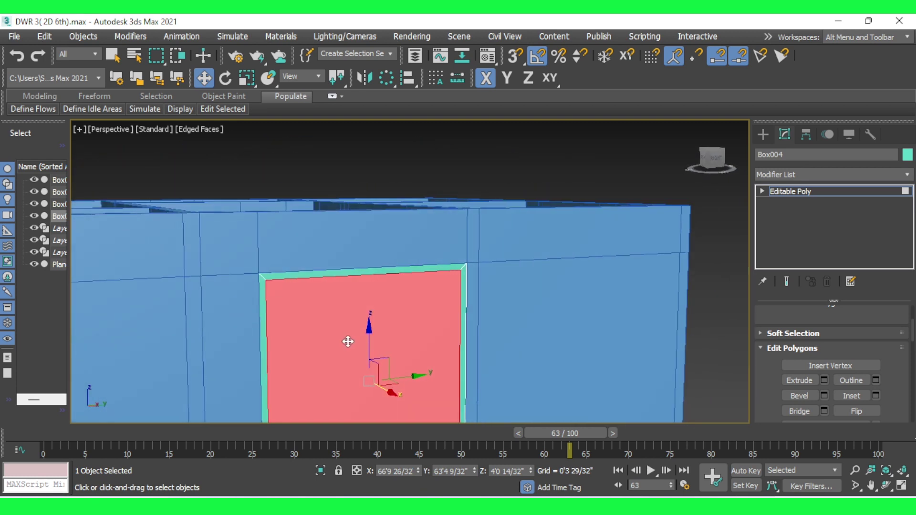
{"action": "scroll", "coordinate": [343, 343], "scroll_direction": "up", "scroll_amount": 3}
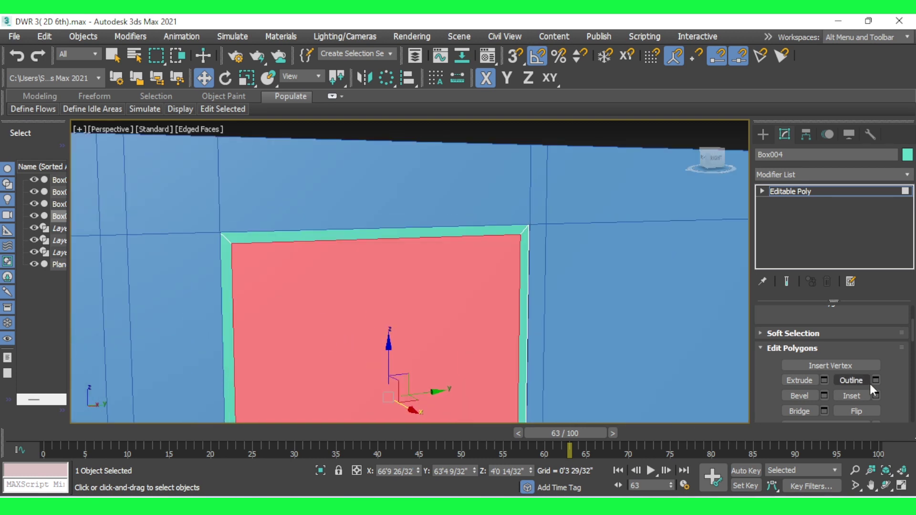
{"action": "middle_click_drag", "start_coordinate": [586, 302], "coordinate": [474, 228]}
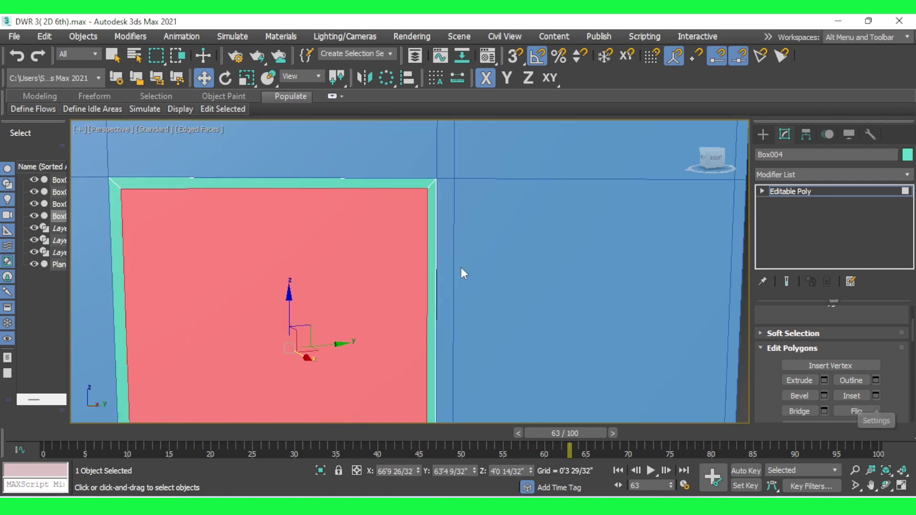
{"action": "left_click", "coordinate": [823, 380]}
{"action": "scroll", "coordinate": [403, 182], "scroll_direction": "up", "scroll_amount": 3}
{"action": "scroll", "coordinate": [487, 190], "scroll_direction": "up", "scroll_amount": 1}
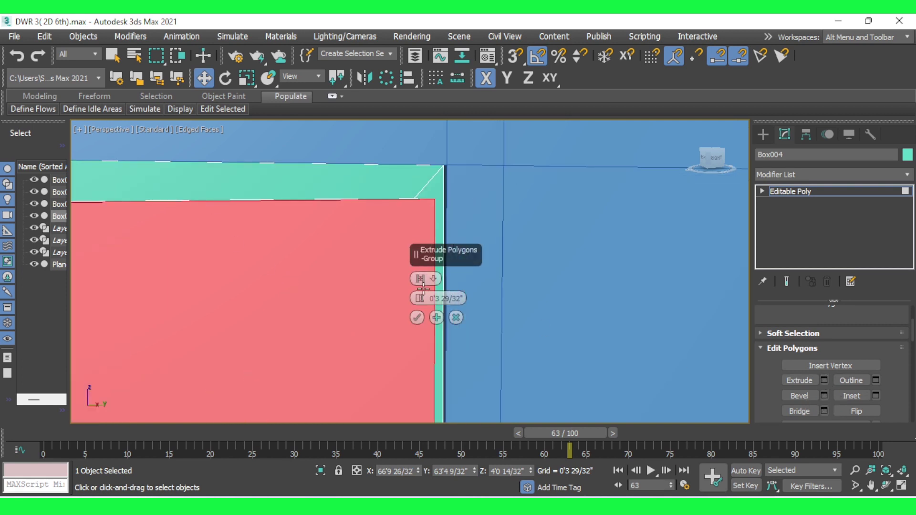
{"action": "left_click_drag", "start_coordinate": [420, 299], "coordinate": [423, 345]}
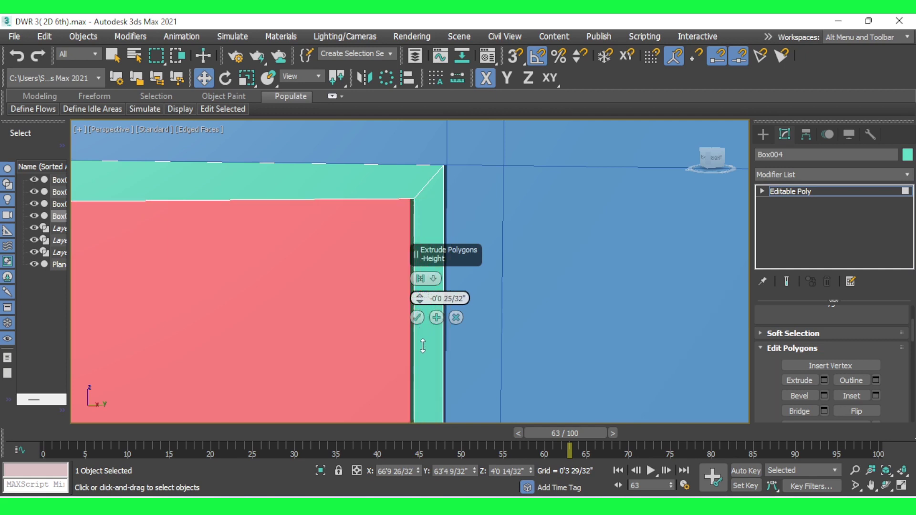
{"action": "left_click", "coordinate": [416, 317]}
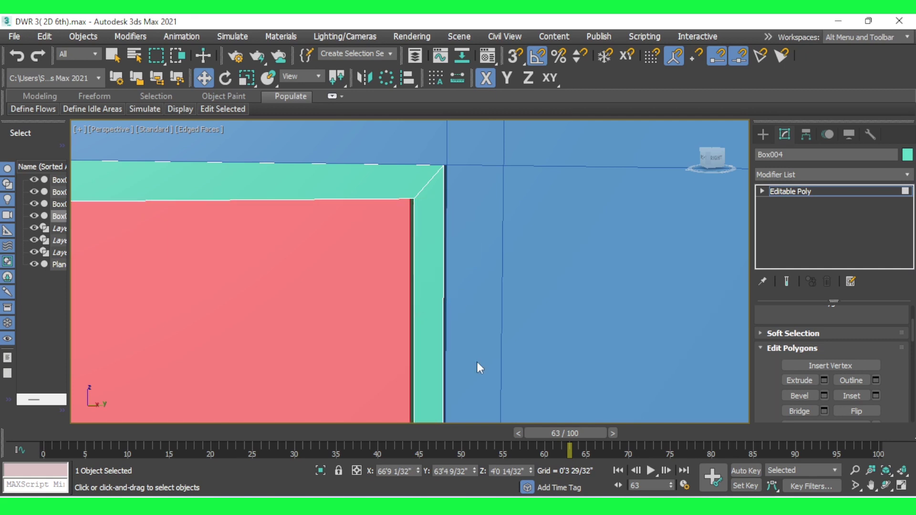
Inset the recessed face again by about 0'0 22/32".
{"action": "left_click", "coordinate": [875, 395]}
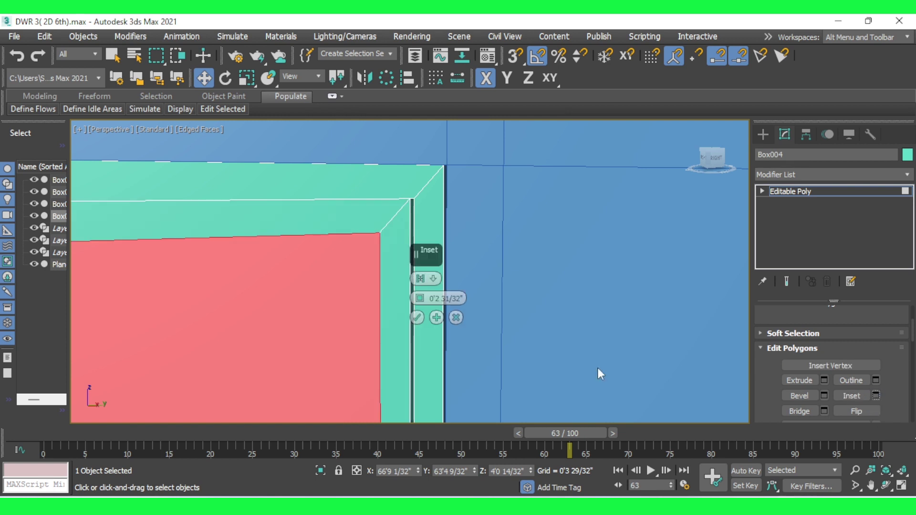
{"action": "scroll", "coordinate": [531, 217], "scroll_direction": "down", "scroll_amount": 3}
{"action": "scroll", "coordinate": [531, 216], "scroll_direction": "up", "scroll_amount": 3}
{"action": "scroll", "coordinate": [531, 217], "scroll_direction": "up", "scroll_amount": 2}
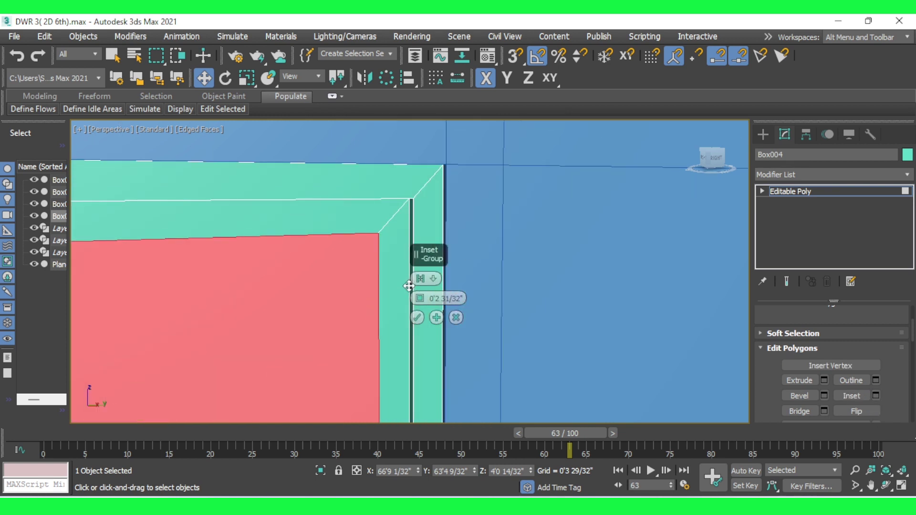
{"action": "left_click_drag", "start_coordinate": [420, 299], "coordinate": [419, 289]}
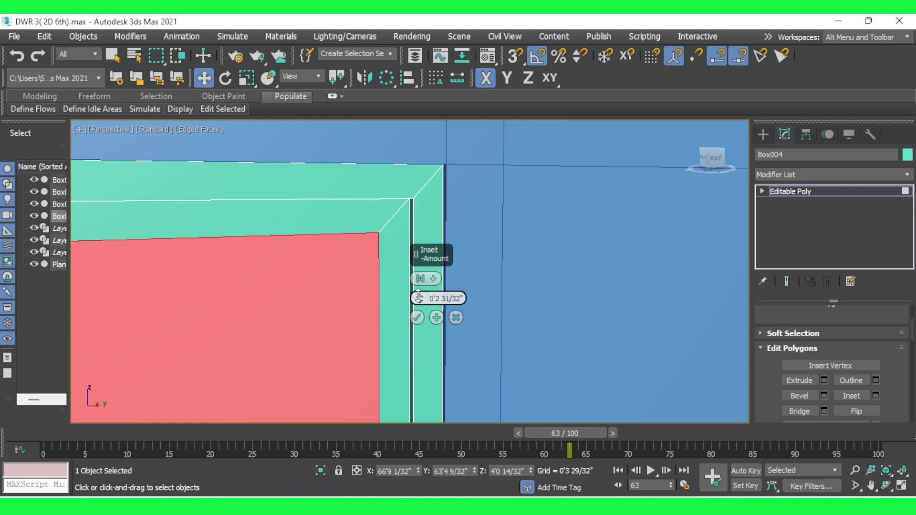
{"action": "left_click_drag", "start_coordinate": [419, 289], "coordinate": [419, 294]}
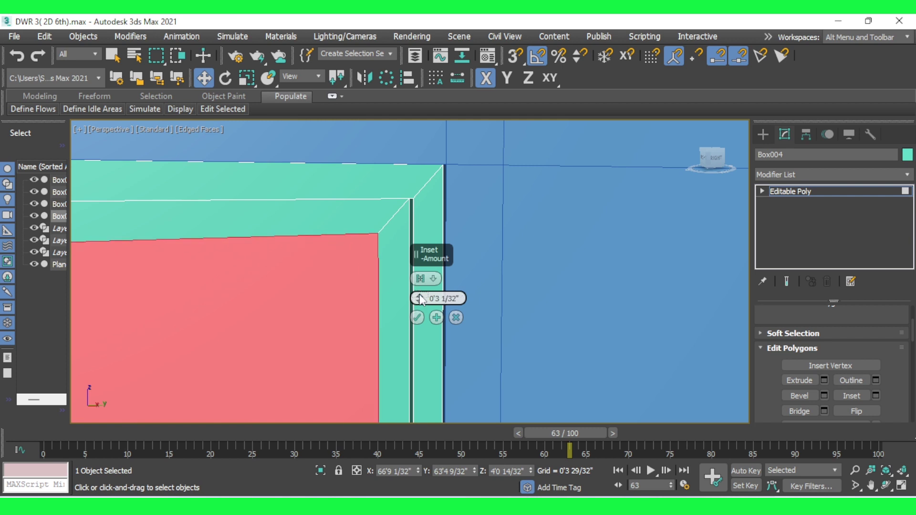
{"action": "left_click_drag", "start_coordinate": [421, 299], "coordinate": [421, 312]}
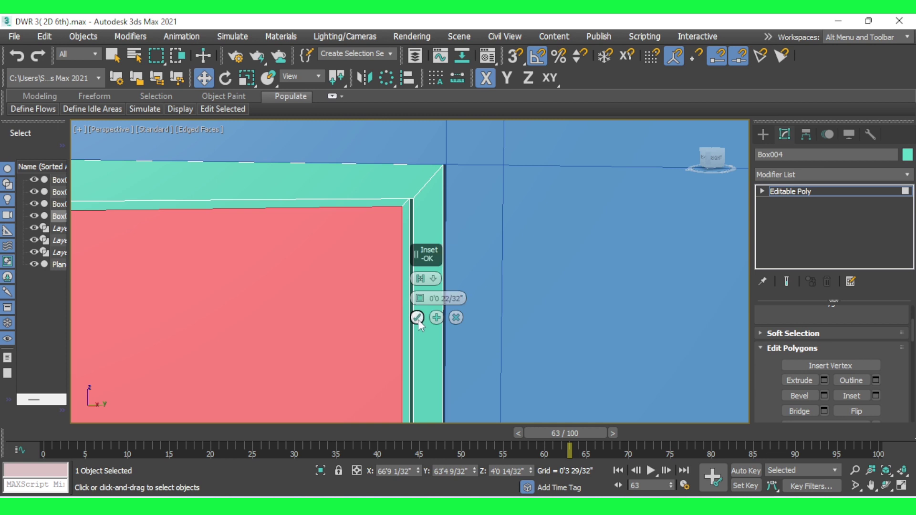
{"action": "left_click", "coordinate": [418, 318]}
{"action": "left_click", "coordinate": [824, 380]}
{"action": "scroll", "coordinate": [421, 279], "scroll_direction": "up", "scroll_amount": 2}
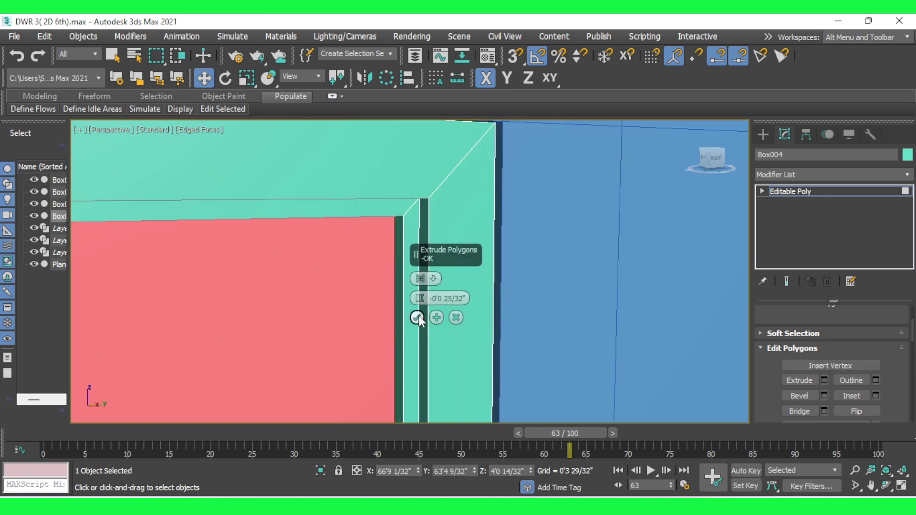
Confirm the second recessing extrusion and deselect the door face.
{"action": "left_click", "coordinate": [417, 317]}
{"action": "scroll", "coordinate": [516, 202], "scroll_direction": "down", "scroll_amount": 5}
{"action": "mouse_move", "coordinate": [458, 362]}
{"action": "middle_mouse_down", "text": "alt"}
{"action": "mouse_move", "coordinate": [450, 366]}
{"action": "mouse_move", "coordinate": [599, 385]}
{"action": "mouse_move", "coordinate": [419, 385]}
{"action": "mouse_move", "coordinate": [450, 370]}
{"action": "mouse_move", "coordinate": [429, 368]}
{"action": "middle_mouse_up", "text": "alt"}
{"action": "scroll", "coordinate": [432, 265], "scroll_direction": "down", "scroll_amount": 5}
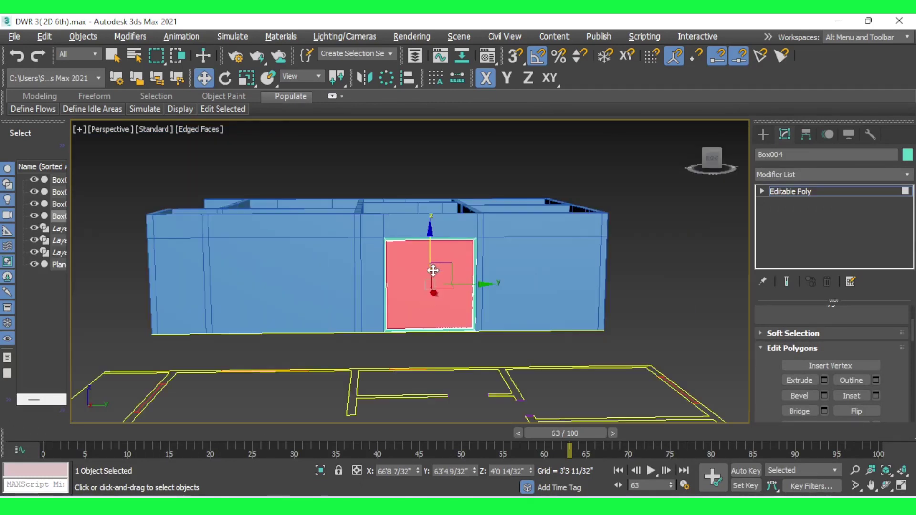
{"action": "left_click", "coordinate": [593, 287]}
{"action": "scroll", "coordinate": [431, 255], "scroll_direction": "up", "scroll_amount": 5}
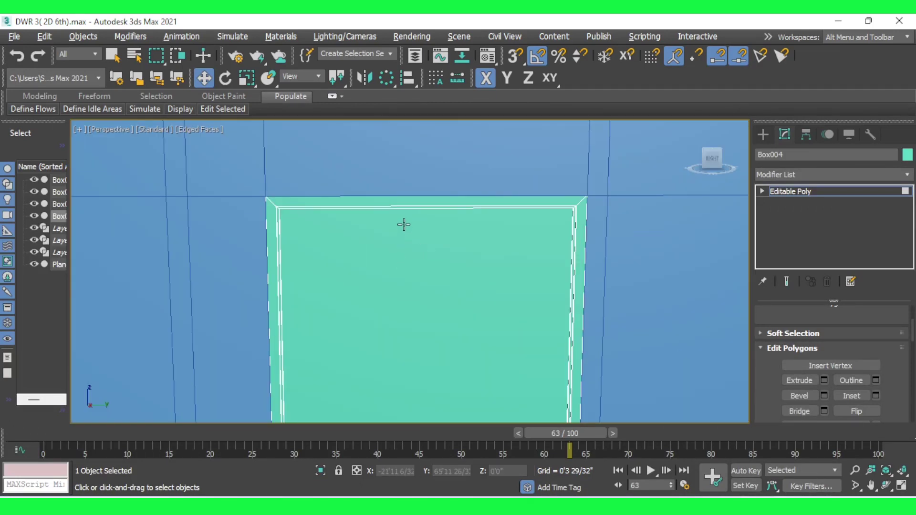
{"action": "scroll", "coordinate": [403, 224], "scroll_direction": "up", "scroll_amount": 2}
{"action": "scroll", "coordinate": [413, 210], "scroll_direction": "up", "scroll_amount": 3}
In Edge mode, select Box004's top and bottom horizontal edges.
{"action": "left_click", "coordinate": [762, 191]}
{"action": "left_click", "coordinate": [784, 214]}
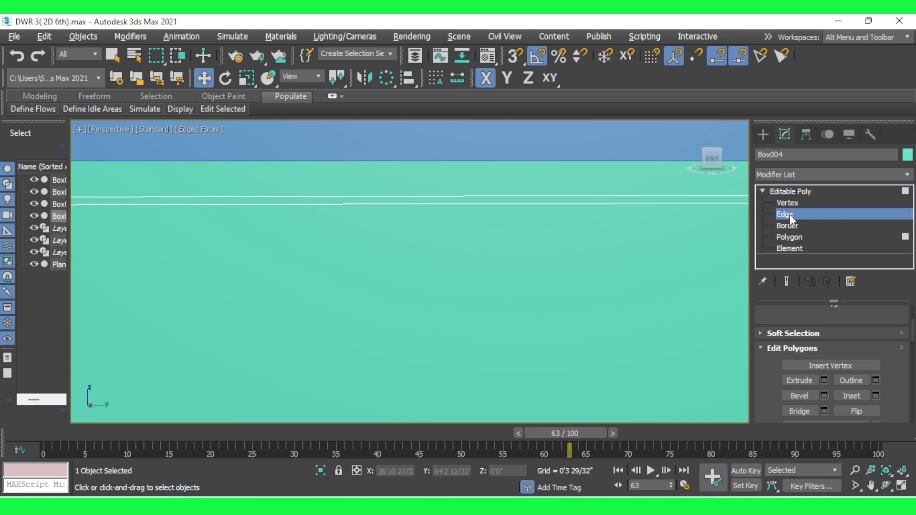
{"action": "left_click", "coordinate": [405, 203]}
{"action": "scroll", "coordinate": [405, 217], "scroll_direction": "down", "scroll_amount": 3}
{"action": "scroll", "coordinate": [408, 248], "scroll_direction": "down", "scroll_amount": 2}
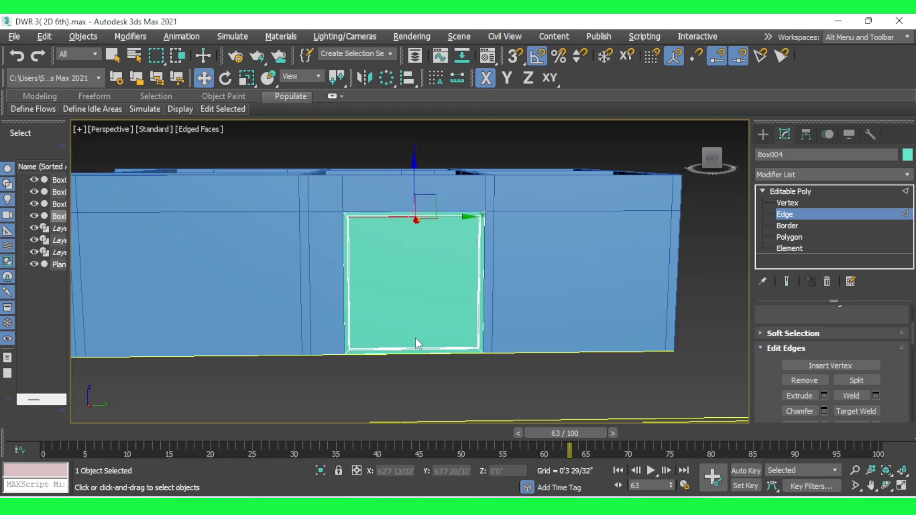
{"action": "scroll", "coordinate": [415, 343], "scroll_direction": "up", "scroll_amount": 4}
{"action": "scroll", "coordinate": [405, 305], "scroll_direction": "up", "scroll_amount": 1}
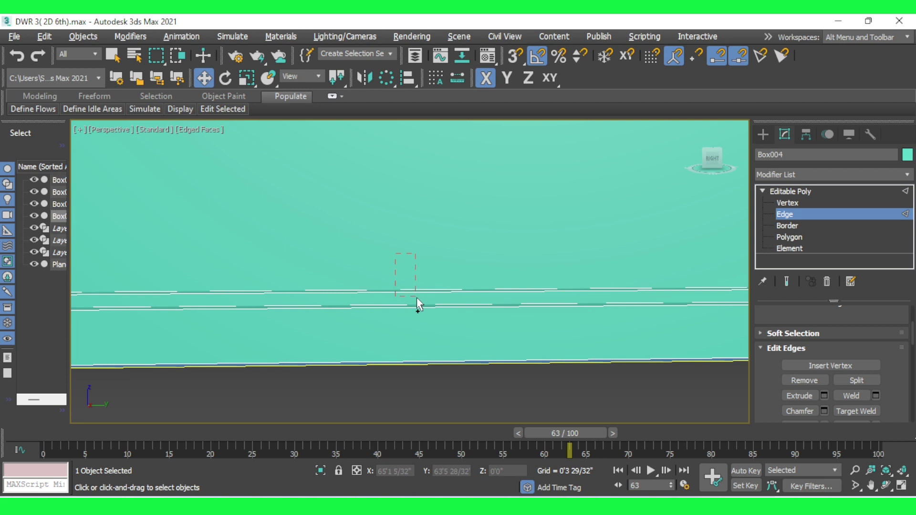
{"action": "scroll", "coordinate": [454, 259], "scroll_direction": "down", "scroll_amount": 3}
{"action": "scroll", "coordinate": [501, 297], "scroll_direction": "down", "scroll_amount": 1}
{"action": "mouse_move", "coordinate": [537, 318]}
{"action": "middle_mouse_down", "text": "alt"}
{"action": "mouse_move", "coordinate": [619, 310]}
{"action": "mouse_move", "coordinate": [548, 305]}
{"action": "mouse_move", "coordinate": [501, 322]}
{"action": "mouse_move", "coordinate": [489, 303]}
{"action": "mouse_move", "coordinate": [501, 299]}
{"action": "middle_mouse_up", "text": "alt"}
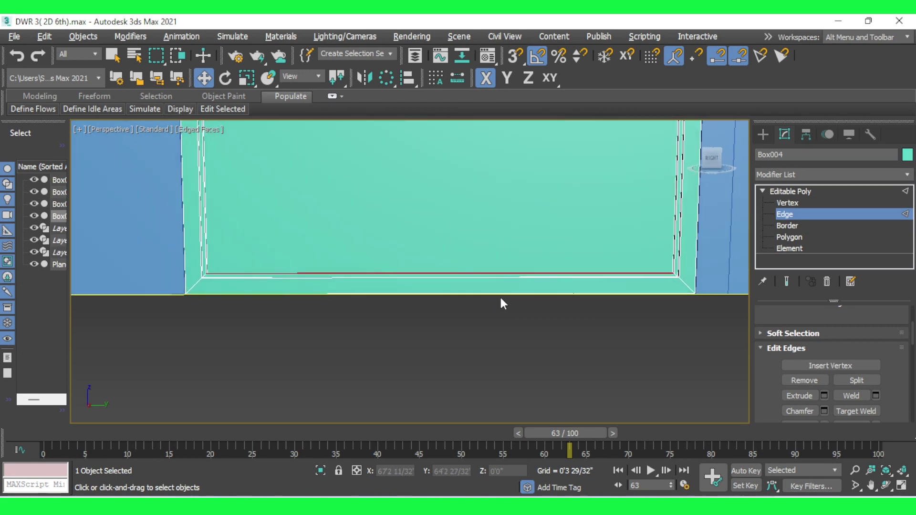
{"action": "scroll", "coordinate": [417, 284], "scroll_direction": "up", "scroll_amount": 4}
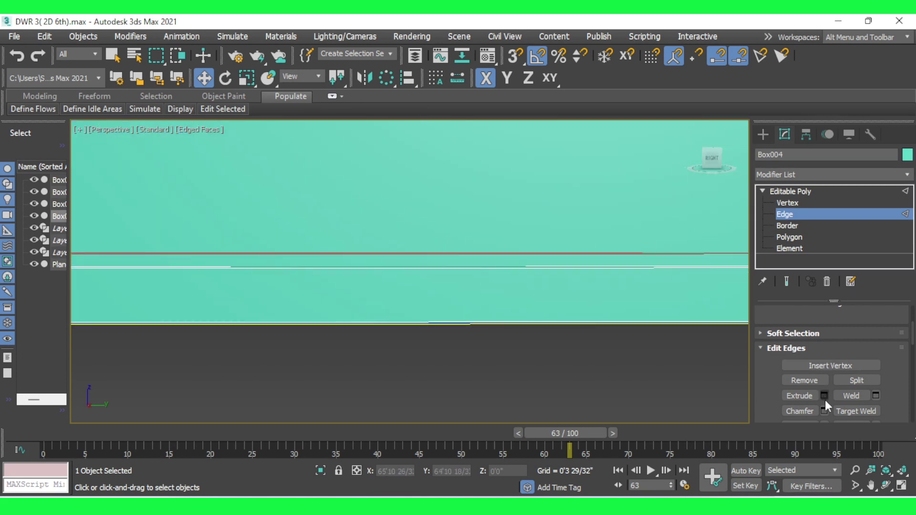
{"action": "scroll", "coordinate": [858, 393], "scroll_direction": "down", "scroll_amount": 2}
Connect the top and bottom edges with 2 vertical edges, splitting the door into three.
{"action": "left_click", "coordinate": [875, 386]}
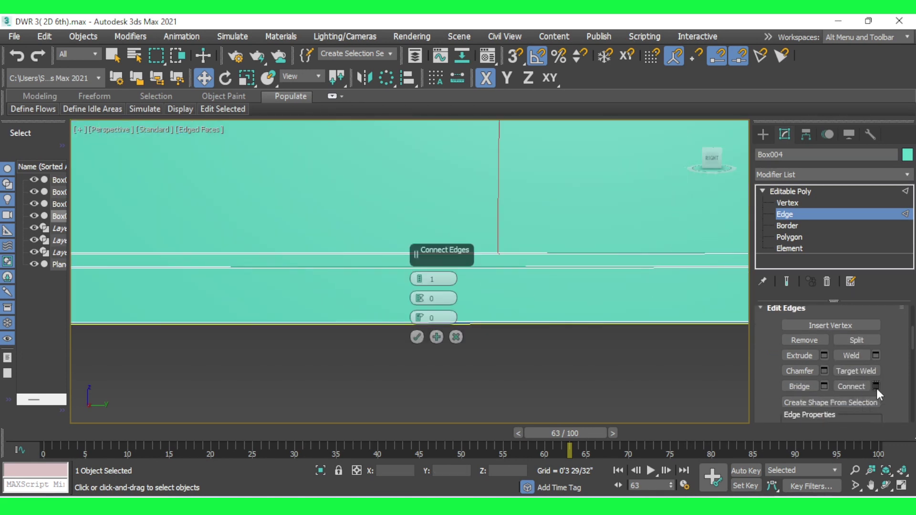
{"action": "scroll", "coordinate": [443, 334], "scroll_direction": "down", "scroll_amount": 3}
{"action": "scroll", "coordinate": [370, 359], "scroll_direction": "down", "scroll_amount": 2}
{"action": "scroll", "coordinate": [376, 302], "scroll_direction": "up", "scroll_amount": 1}
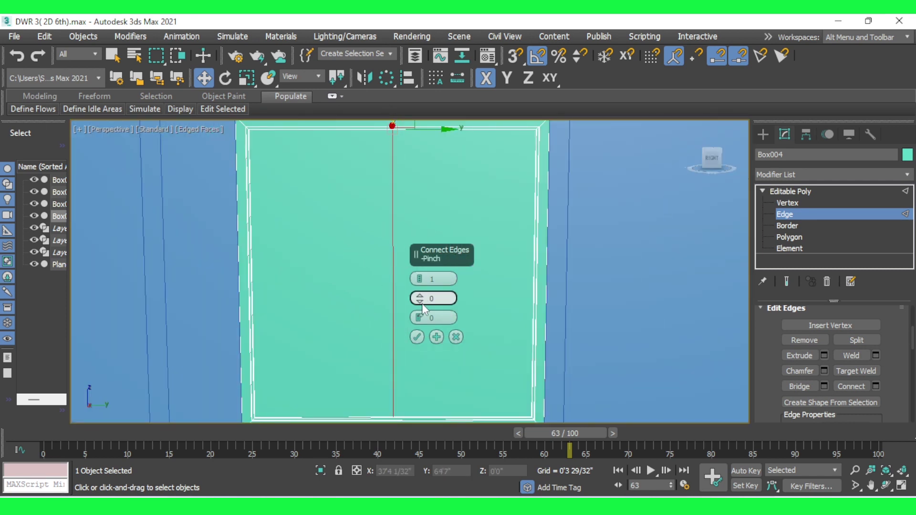
{"action": "left_click", "coordinate": [420, 280]}
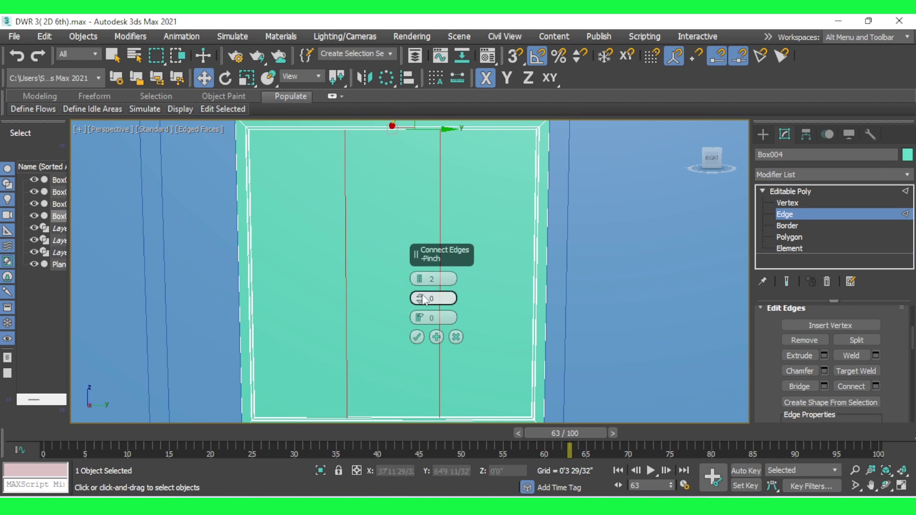
{"action": "left_click", "coordinate": [417, 336]}
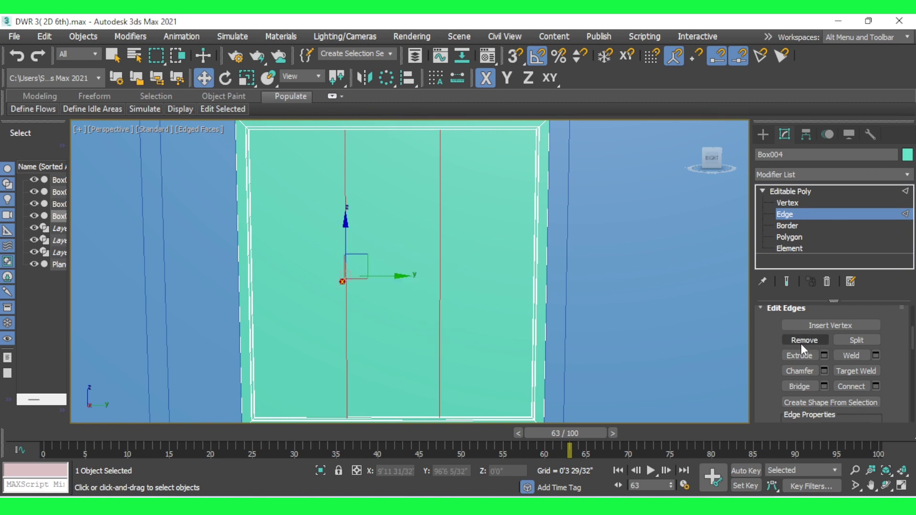
Select all three door panel polygons.
{"action": "left_click", "coordinate": [794, 239]}
{"action": "left_click", "coordinate": [312, 261]}
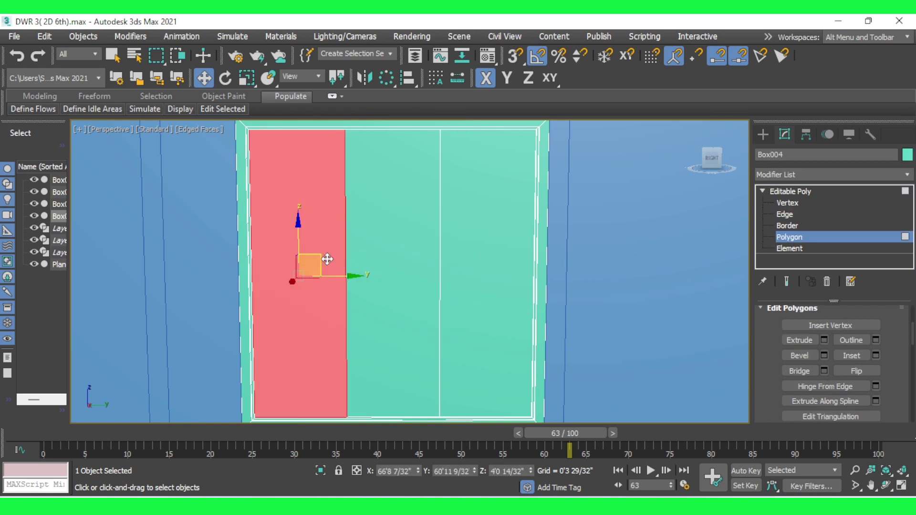
{"action": "left_click", "coordinate": [432, 230], "text": "ctrl"}
{"action": "left_click", "coordinate": [471, 232]}
{"action": "left_click", "coordinate": [384, 246], "text": "ctrl"}
{"action": "left_click", "coordinate": [327, 245], "text": "ctrl"}
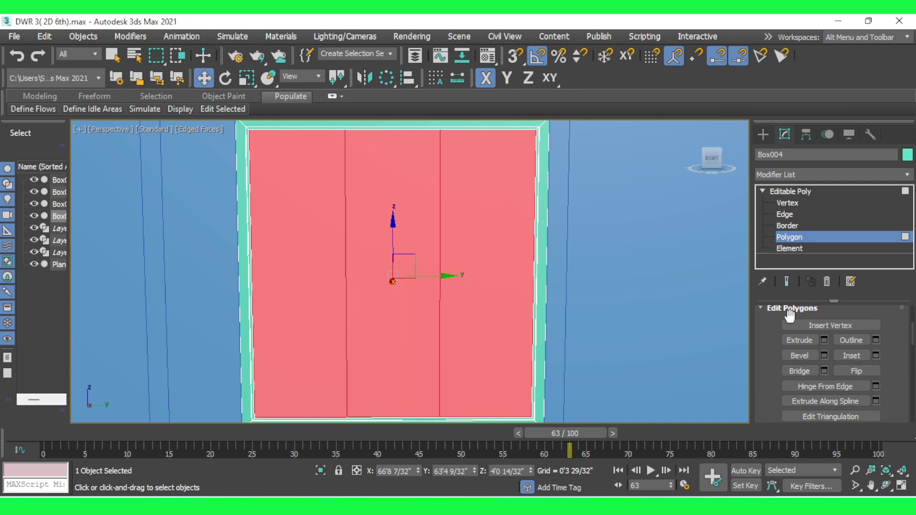
Inset each panel separately, By Polygon, by about 0'3 14/32".
{"action": "left_click", "coordinate": [875, 356]}
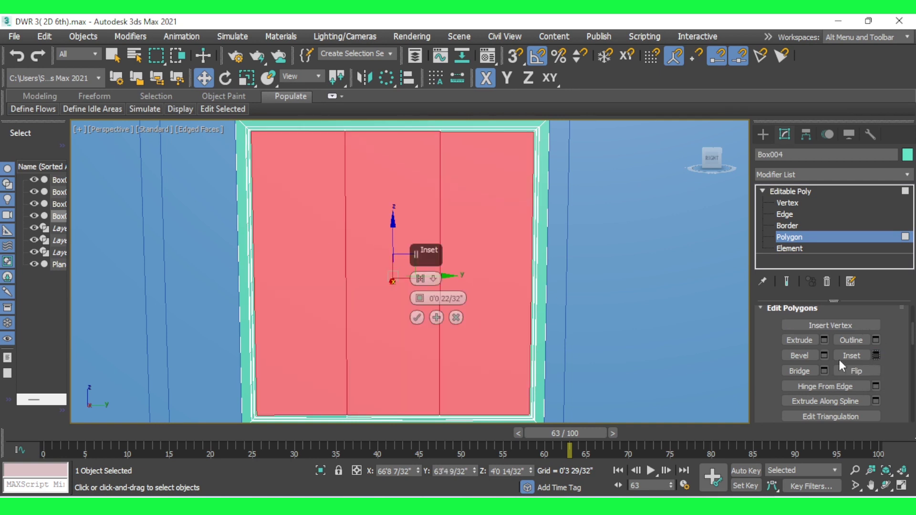
{"action": "left_click", "coordinate": [421, 279]}
{"action": "middle_click_drag", "start_coordinate": [528, 335], "coordinate": [588, 344], "text": "alt"}
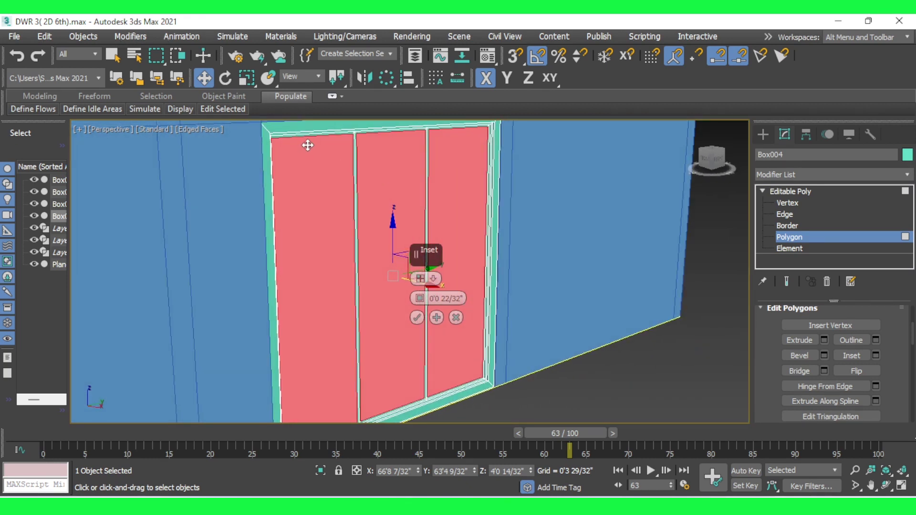
{"action": "scroll", "coordinate": [310, 146], "scroll_direction": "up", "scroll_amount": 5}
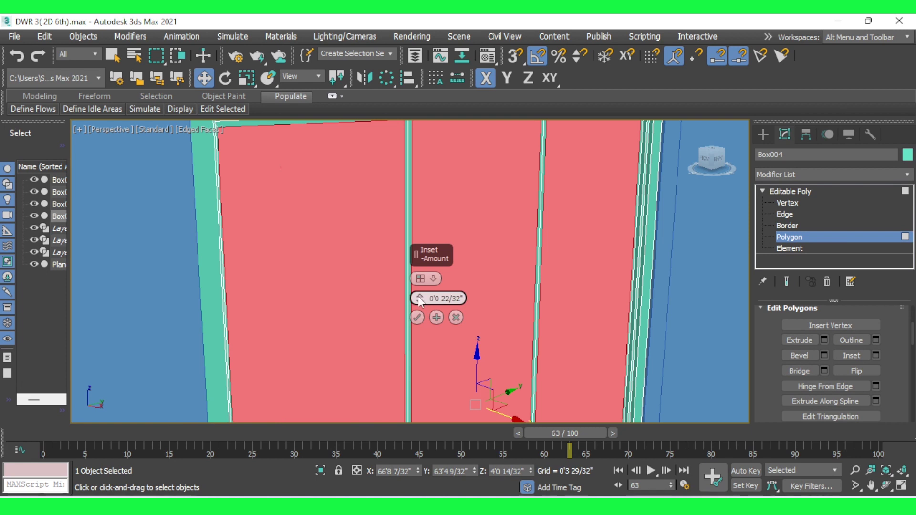
{"action": "left_click_drag", "start_coordinate": [420, 299], "coordinate": [417, 263]}
{"action": "scroll", "coordinate": [321, 256], "scroll_direction": "down", "scroll_amount": 3}
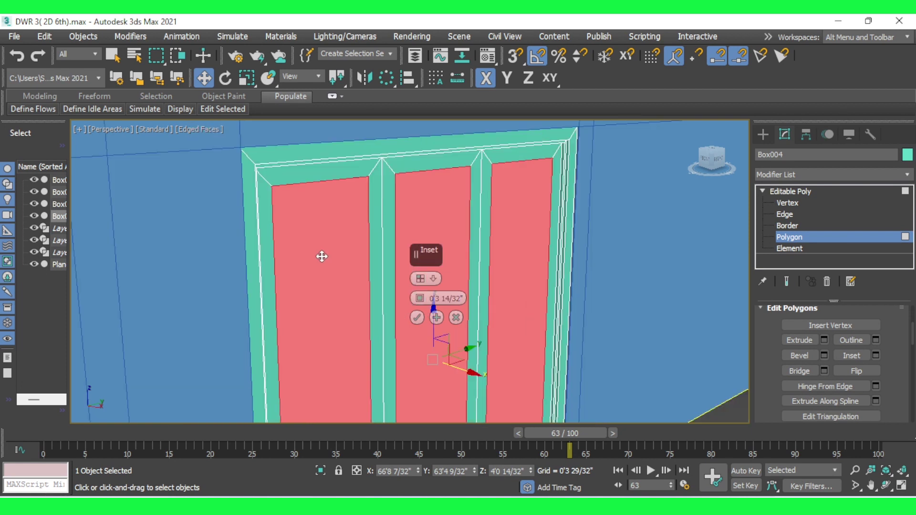
{"action": "scroll", "coordinate": [413, 363], "scroll_direction": "up", "scroll_amount": 1}
{"action": "scroll", "coordinate": [413, 363], "scroll_direction": "down", "scroll_amount": 1}
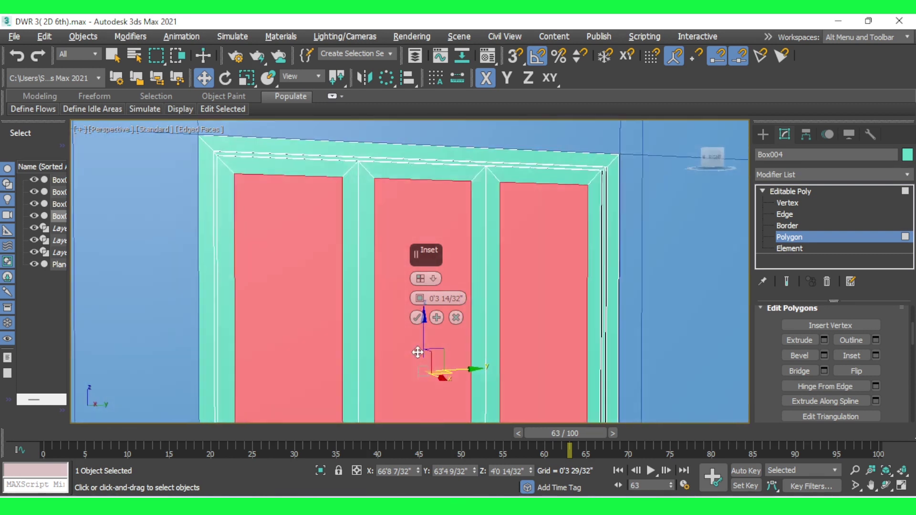
{"action": "left_click", "coordinate": [417, 318]}
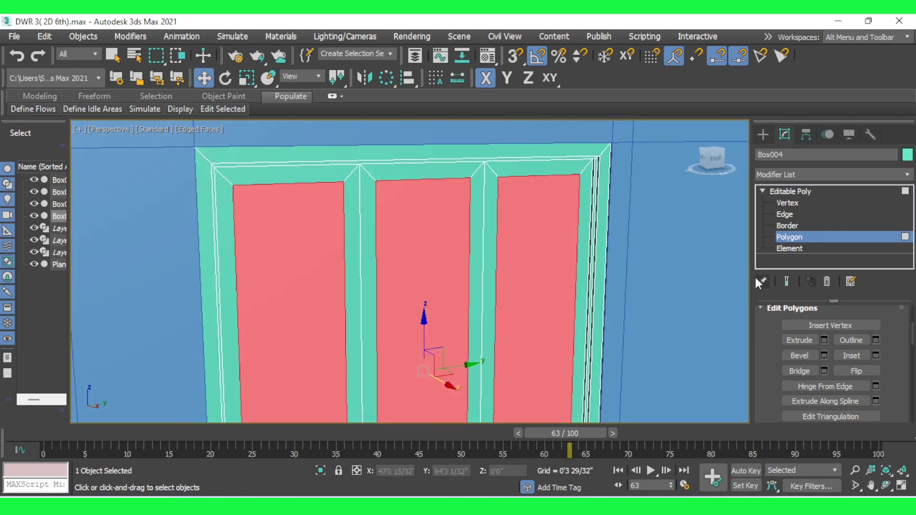
Recess the three panels with a -0'0 22/32" extrusion.
{"action": "left_click", "coordinate": [823, 340]}
{"action": "scroll", "coordinate": [558, 181], "scroll_direction": "up", "scroll_amount": 5}
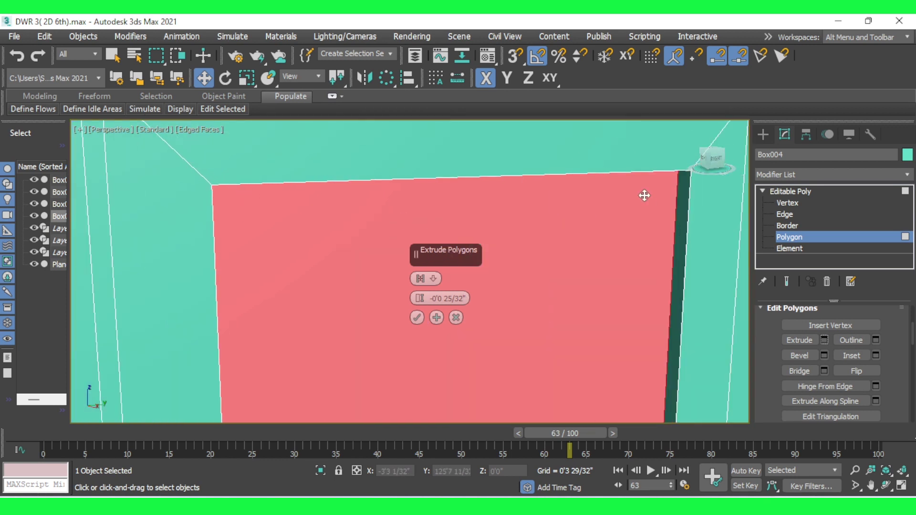
{"action": "middle_click_drag", "start_coordinate": [645, 194], "coordinate": [528, 231]}
{"action": "left_click_drag", "start_coordinate": [421, 299], "coordinate": [421, 295]}
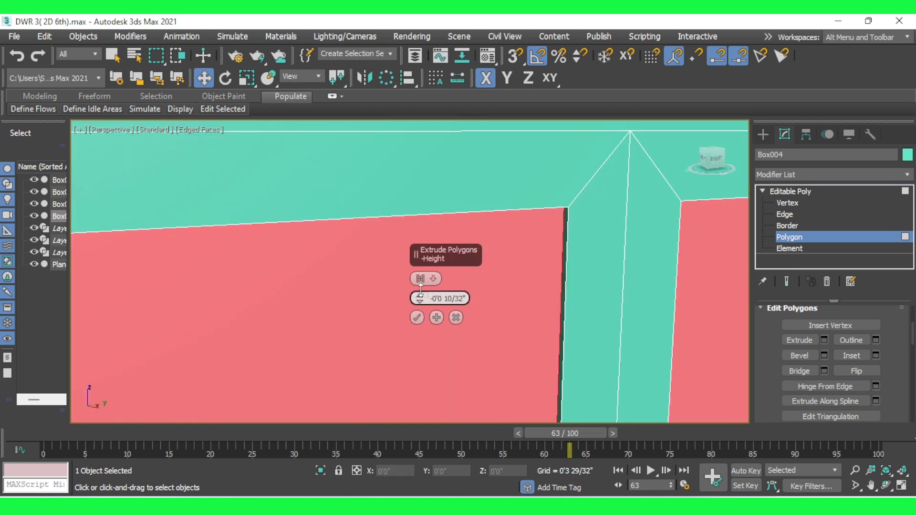
{"action": "left_click", "coordinate": [416, 318]}
{"action": "scroll", "coordinate": [415, 259], "scroll_direction": "down", "scroll_amount": 5}
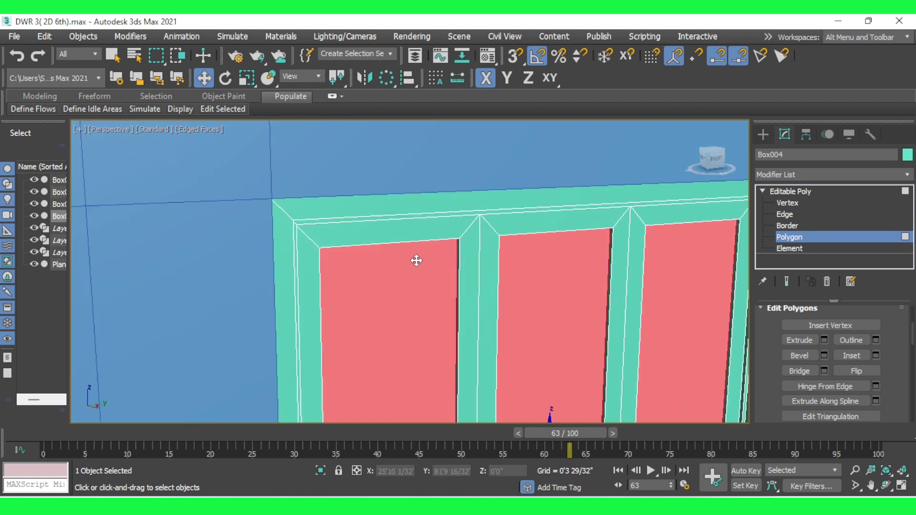
{"action": "scroll", "coordinate": [415, 260], "scroll_direction": "down", "scroll_amount": 3}
{"action": "scroll", "coordinate": [415, 260], "scroll_direction": "down", "scroll_amount": 2}
{"action": "left_click", "coordinate": [817, 237]}
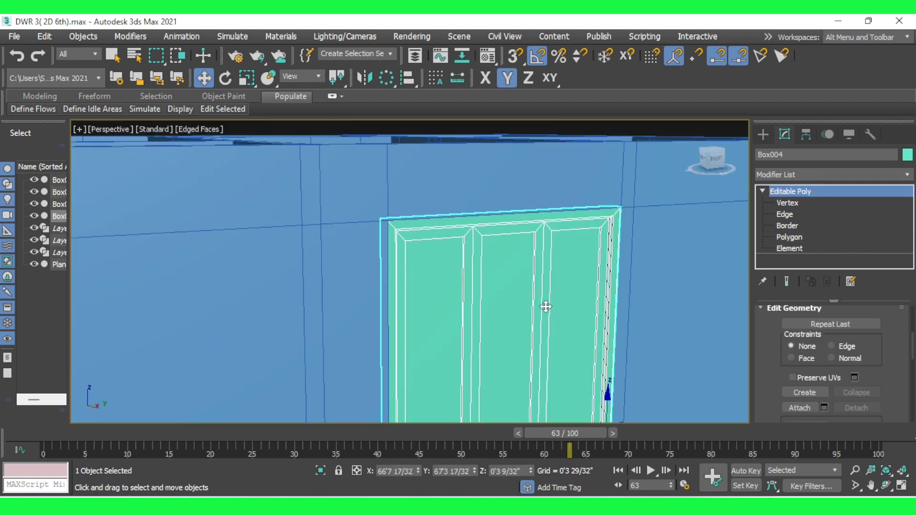
Add a Symmetry modifier to Box004 mirrored on the X axis with Flip off.
{"action": "left_click", "coordinate": [820, 174]}
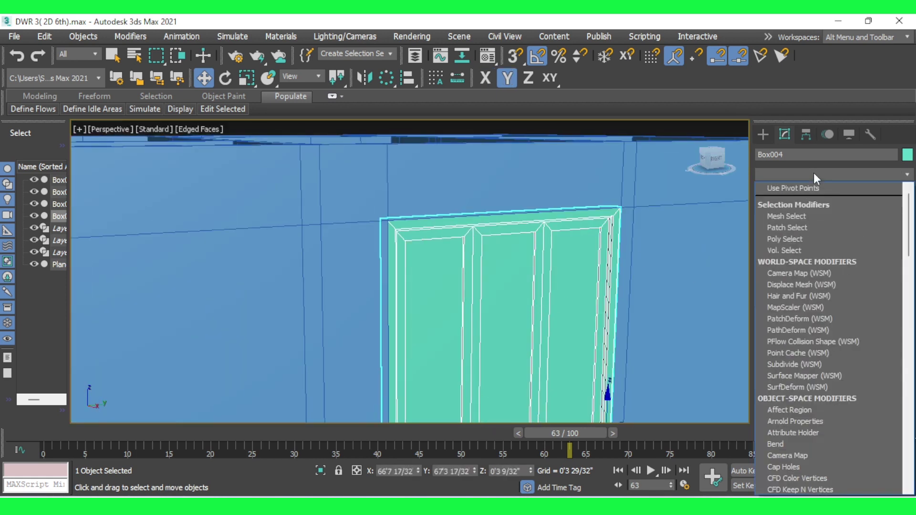
{"action": "scroll", "coordinate": [816, 186], "scroll_direction": "down", "scroll_amount": 5}
{"action": "scroll", "coordinate": [817, 341], "scroll_direction": "down", "scroll_amount": 20}
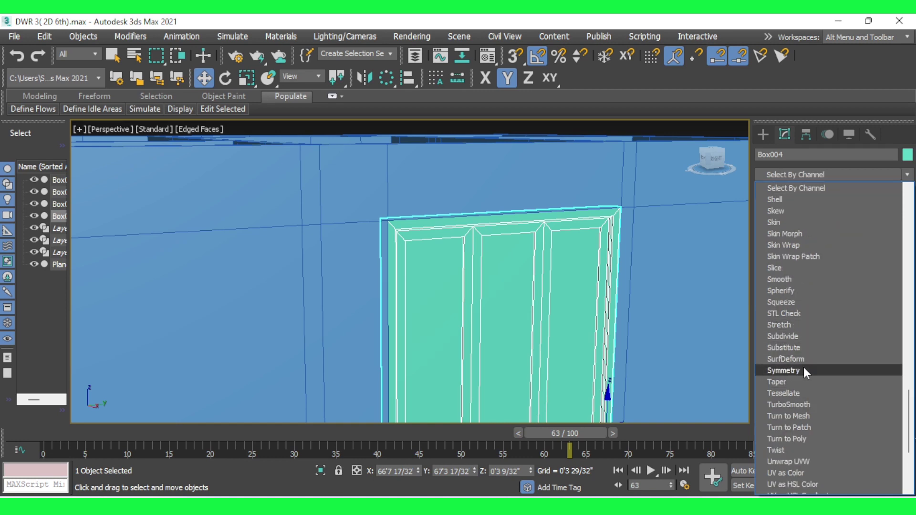
{"action": "left_click", "coordinate": [803, 368]}
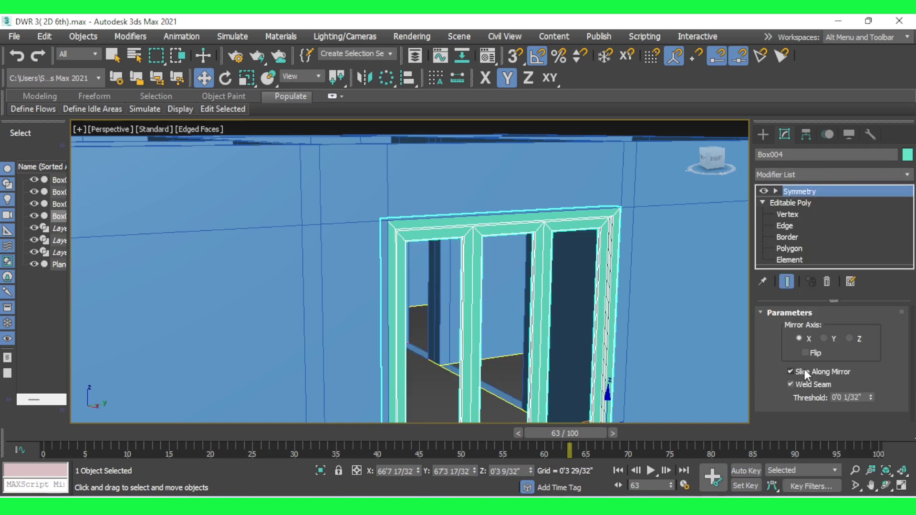
{"action": "mouse_move", "coordinate": [615, 315]}
{"action": "middle_mouse_down", "text": "alt"}
{"action": "mouse_move", "coordinate": [570, 390]}
{"action": "mouse_move", "coordinate": [405, 417]}
{"action": "mouse_move", "coordinate": [346, 351]}
{"action": "mouse_move", "coordinate": [339, 374]}
{"action": "middle_mouse_up", "text": "alt"}
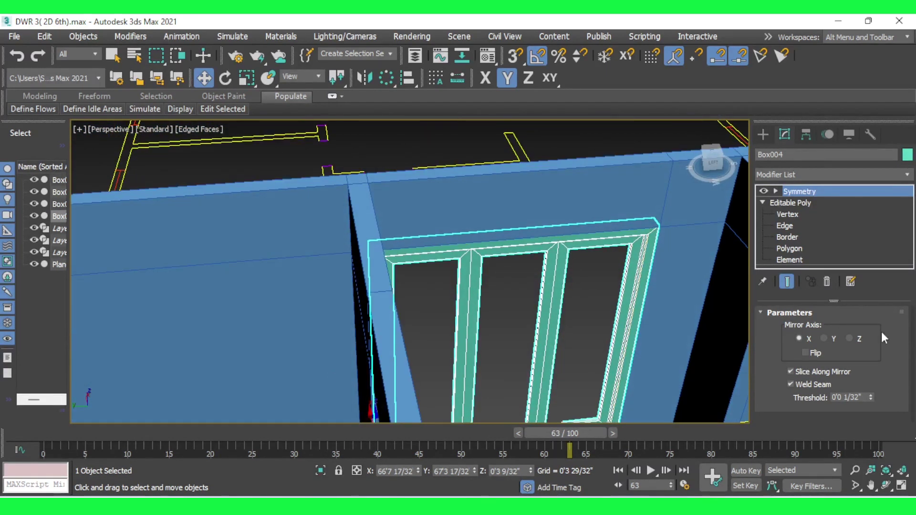
{"action": "left_click", "coordinate": [824, 339]}
{"action": "left_click", "coordinate": [853, 338]}
{"action": "left_click", "coordinate": [798, 338]}
{"action": "left_click", "coordinate": [810, 353]}
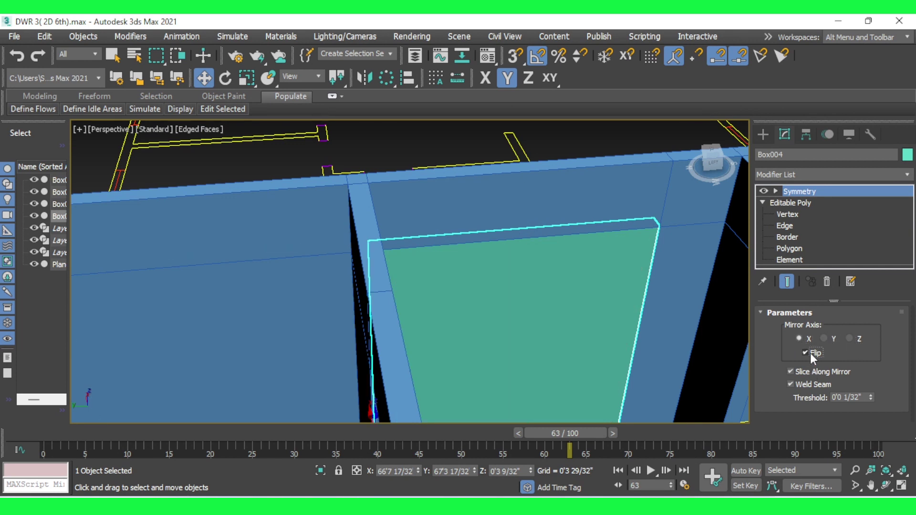
Orbit and zoom around the mirrored door to inspect its panels.
{"action": "mouse_move", "coordinate": [580, 304]}
{"action": "middle_mouse_down", "text": "alt"}
{"action": "mouse_move", "coordinate": [583, 326]}
{"action": "mouse_move", "coordinate": [747, 319]}
{"action": "middle_mouse_up", "text": "alt"}
{"action": "scroll", "coordinate": [748, 324], "scroll_direction": "down", "scroll_amount": 2}
{"action": "scroll", "coordinate": [439, 394], "scroll_direction": "up", "scroll_amount": 3}
{"action": "scroll", "coordinate": [386, 346], "scroll_direction": "up", "scroll_amount": 3}
{"action": "scroll", "coordinate": [385, 345], "scroll_direction": "up", "scroll_amount": 2}
{"action": "scroll", "coordinate": [396, 357], "scroll_direction": "up", "scroll_amount": 2}
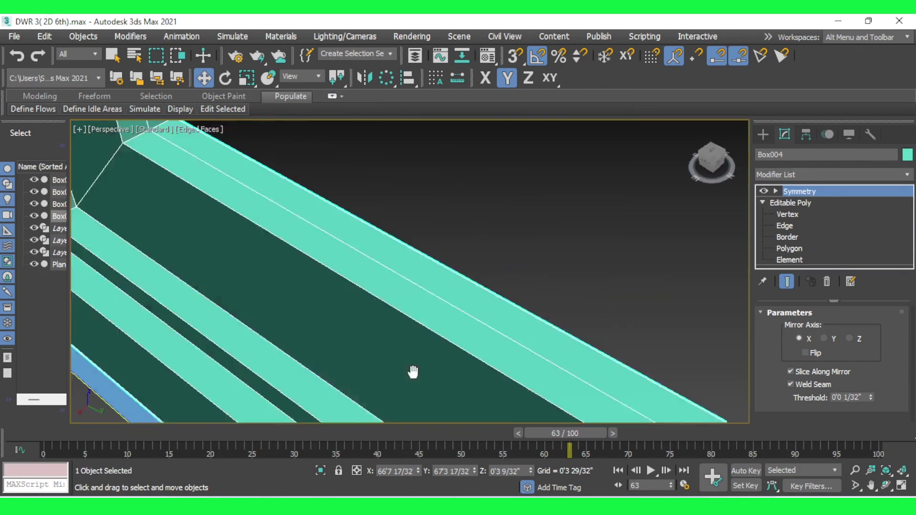
{"action": "scroll", "coordinate": [413, 372], "scroll_direction": "down", "scroll_amount": 4}
{"action": "scroll", "coordinate": [419, 362], "scroll_direction": "up", "scroll_amount": 3}
{"action": "scroll", "coordinate": [407, 364], "scroll_direction": "down", "scroll_amount": 2}
{"action": "scroll", "coordinate": [347, 311], "scroll_direction": "down", "scroll_amount": 2}
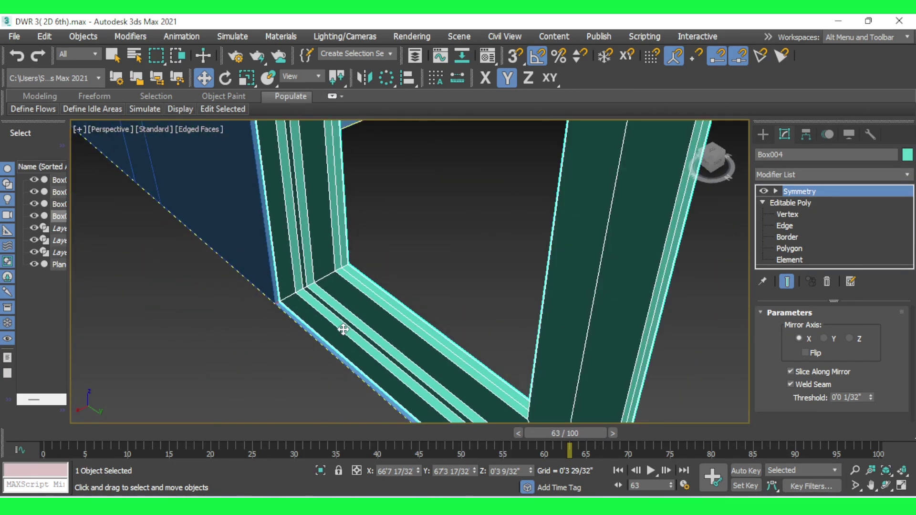
{"action": "scroll", "coordinate": [344, 327], "scroll_direction": "down", "scroll_amount": 2}
{"action": "scroll", "coordinate": [490, 376], "scroll_direction": "up", "scroll_amount": 2}
{"action": "scroll", "coordinate": [490, 376], "scroll_direction": "down", "scroll_amount": 3}
{"action": "scroll", "coordinate": [572, 372], "scroll_direction": "up", "scroll_amount": 2}
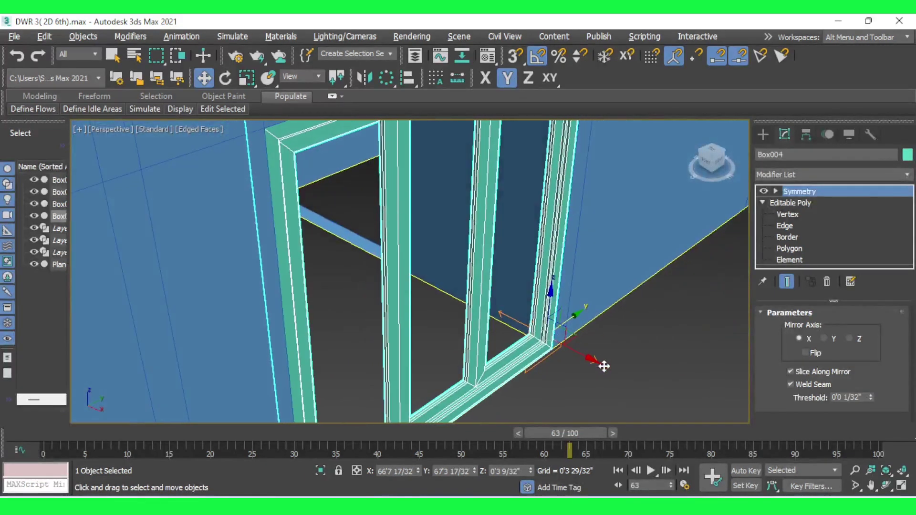
{"action": "scroll", "coordinate": [528, 341], "scroll_direction": "up", "scroll_amount": 2}
{"action": "scroll", "coordinate": [564, 351], "scroll_direction": "up", "scroll_amount": 2}
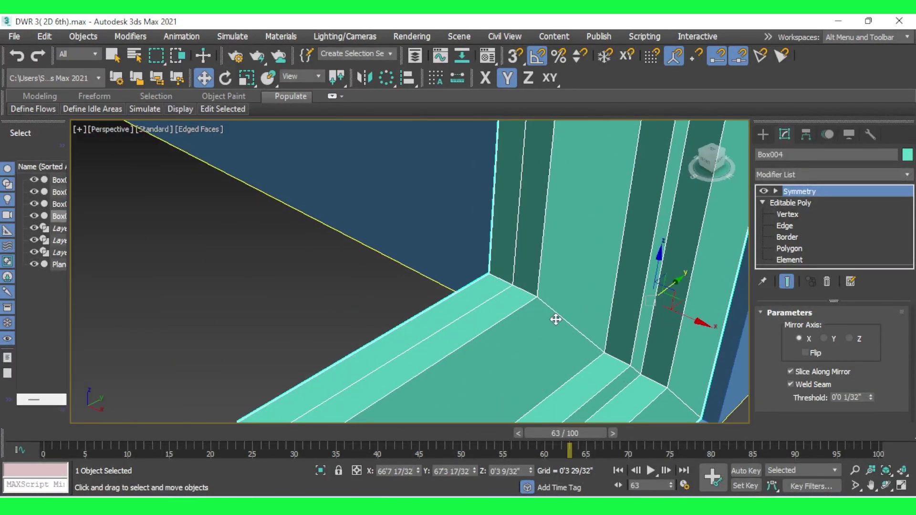
{"action": "scroll", "coordinate": [555, 319], "scroll_direction": "down", "scroll_amount": 1}
{"action": "mouse_move", "coordinate": [589, 374]}
{"action": "middle_mouse_down", "text": "alt"}
{"action": "mouse_move", "coordinate": [572, 385]}
{"action": "mouse_move", "coordinate": [546, 372]}
{"action": "middle_mouse_up", "text": "alt"}
{"action": "scroll", "coordinate": [549, 343], "scroll_direction": "down", "scroll_amount": 2}
{"action": "scroll", "coordinate": [508, 336], "scroll_direction": "up", "scroll_amount": 1}
{"action": "mouse_move", "coordinate": [509, 336]}
{"action": "middle_mouse_down", "text": "alt"}
{"action": "mouse_move", "coordinate": [535, 362]}
{"action": "mouse_move", "coordinate": [465, 368]}
{"action": "mouse_move", "coordinate": [511, 342]}
{"action": "mouse_move", "coordinate": [556, 374]}
{"action": "mouse_move", "coordinate": [595, 302]}
{"action": "mouse_move", "coordinate": [485, 313]}
{"action": "mouse_move", "coordinate": [580, 317]}
{"action": "middle_mouse_up", "text": "alt"}
{"action": "scroll", "coordinate": [526, 262], "scroll_direction": "up", "scroll_amount": 2}
{"action": "middle_click_drag", "start_coordinate": [525, 262], "coordinate": [569, 270], "text": "alt"}
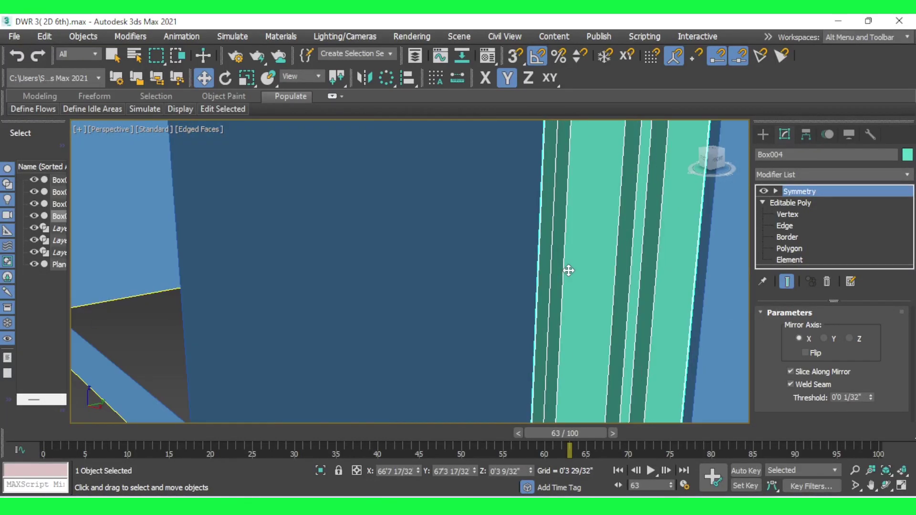
{"action": "scroll", "coordinate": [569, 271], "scroll_direction": "down", "scroll_amount": 2}
{"action": "scroll", "coordinate": [569, 272], "scroll_direction": "down", "scroll_amount": 2}
{"action": "scroll", "coordinate": [583, 347], "scroll_direction": "down", "scroll_amount": 2}
{"action": "middle_click_drag", "start_coordinate": [583, 346], "coordinate": [550, 333], "text": "alt"}
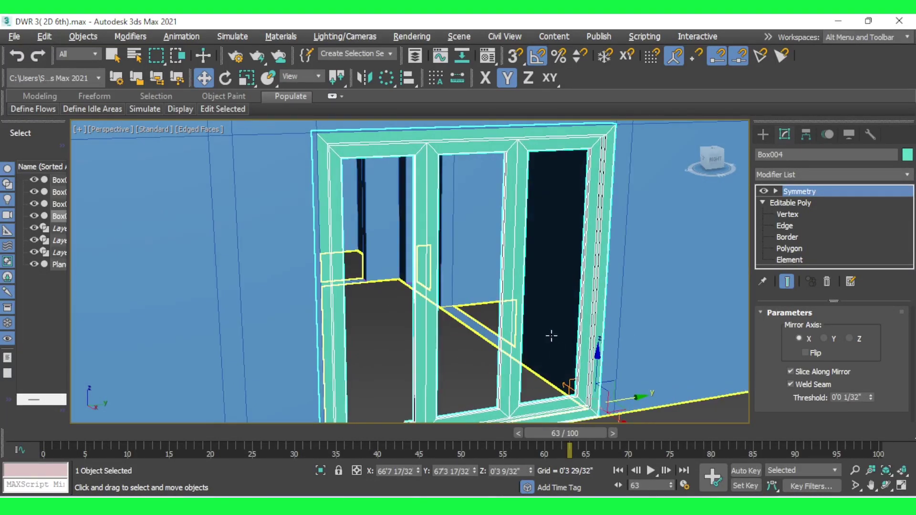
{"action": "right_click", "coordinate": [507, 286]}
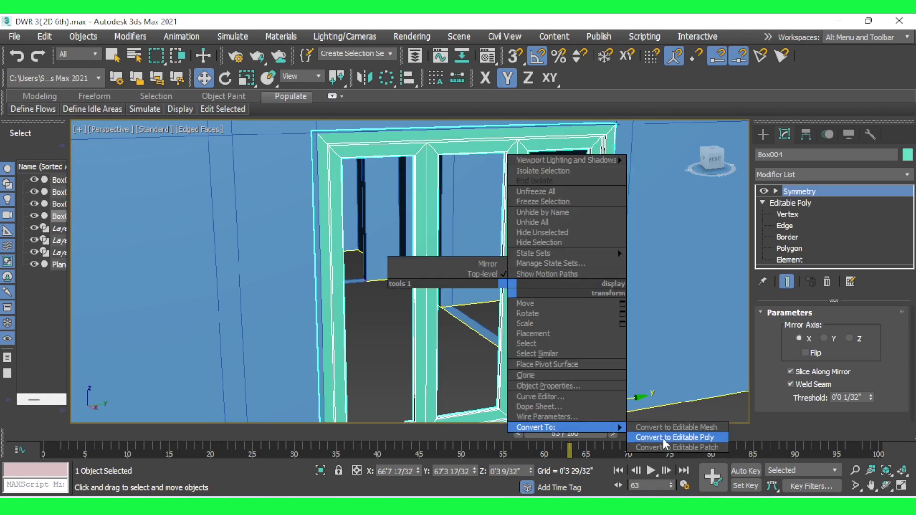
Collapse the door to an editable poly and deselect it.
{"action": "left_click", "coordinate": [674, 437]}
{"action": "scroll", "coordinate": [635, 396], "scroll_direction": "down", "scroll_amount": 5}
{"action": "left_click", "coordinate": [633, 395]}
{"action": "scroll", "coordinate": [633, 392], "scroll_direction": "down", "scroll_amount": 3}
Orbit and zoom in on the empty doorway beside the green-framed window.
{"action": "mouse_move", "coordinate": [632, 392]}
{"action": "middle_mouse_down", "text": "alt"}
{"action": "mouse_move", "coordinate": [661, 394]}
{"action": "mouse_move", "coordinate": [474, 418]}
{"action": "mouse_move", "coordinate": [326, 377]}
{"action": "mouse_move", "coordinate": [475, 394]}
{"action": "mouse_move", "coordinate": [639, 382]}
{"action": "mouse_move", "coordinate": [717, 396]}
{"action": "middle_mouse_up", "text": "alt"}
{"action": "scroll", "coordinate": [661, 393], "scroll_direction": "up", "scroll_amount": 1}
{"action": "scroll", "coordinate": [466, 370], "scroll_direction": "down", "scroll_amount": 5}
{"action": "scroll", "coordinate": [466, 370], "scroll_direction": "up", "scroll_amount": 8}
{"action": "scroll", "coordinate": [382, 362], "scroll_direction": "up", "scroll_amount": 3}
{"action": "middle_click_drag", "start_coordinate": [383, 363], "coordinate": [417, 362], "text": "alt"}
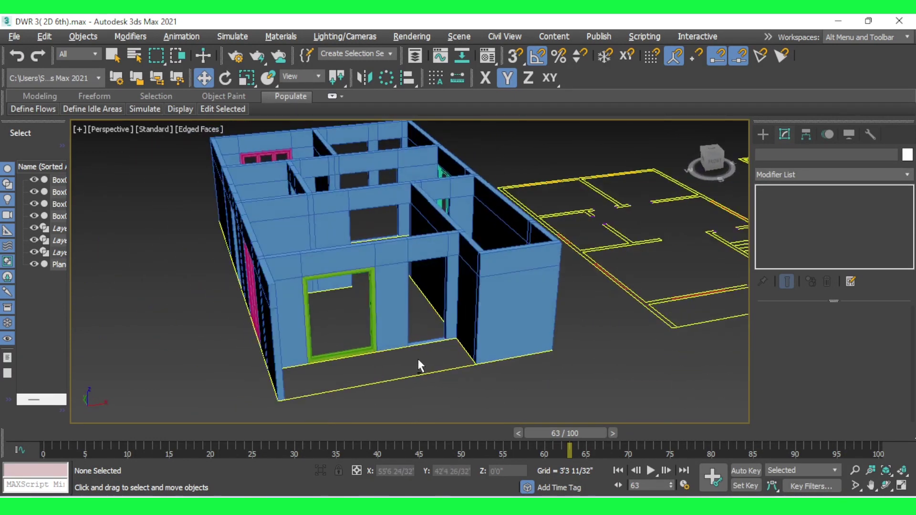
{"action": "scroll", "coordinate": [416, 341], "scroll_direction": "up", "scroll_amount": 3}
{"action": "scroll", "coordinate": [435, 357], "scroll_direction": "up", "scroll_amount": 3}
{"action": "scroll", "coordinate": [456, 362], "scroll_direction": "up", "scroll_amount": 2}
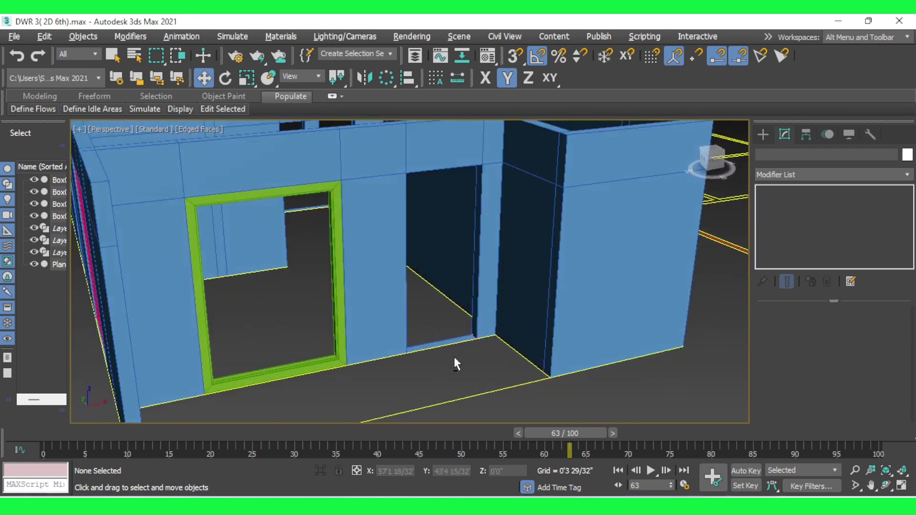
{"action": "scroll", "coordinate": [466, 337], "scroll_direction": "up", "scroll_amount": 3}
{"action": "scroll", "coordinate": [470, 348], "scroll_direction": "up", "scroll_amount": 2}
{"action": "scroll", "coordinate": [470, 347], "scroll_direction": "down", "scroll_amount": 3}
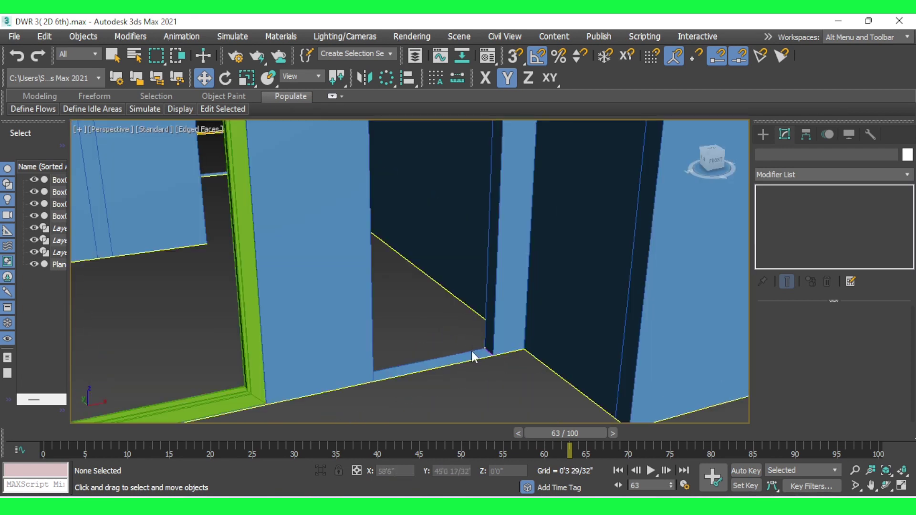
{"action": "left_click", "coordinate": [763, 134]}
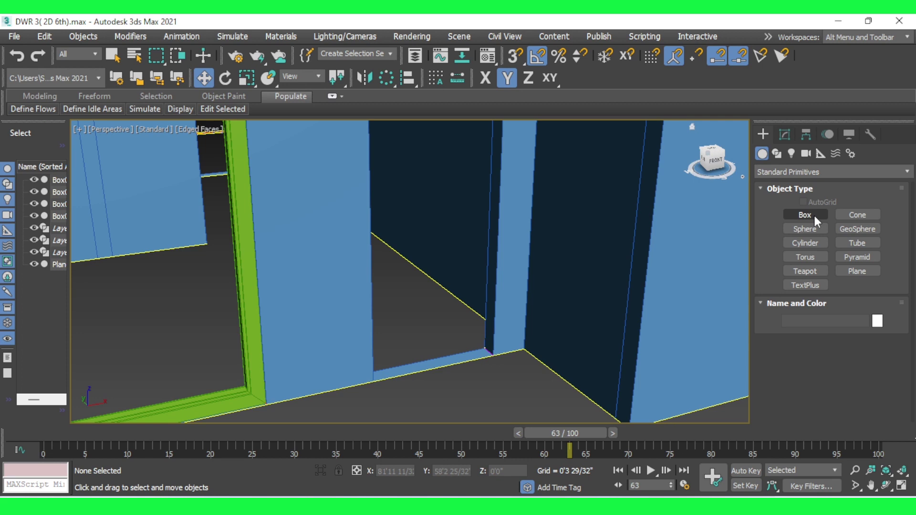
Draw a new box, Box005, with AutoGrid on, across the lower part of the empty doorway.
{"action": "left_click", "coordinate": [809, 213]}
{"action": "left_click", "coordinate": [805, 202]}
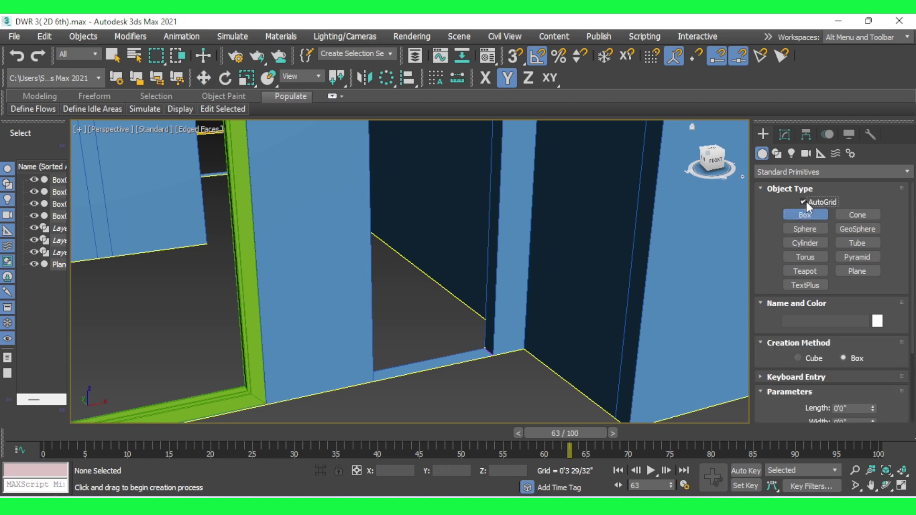
{"action": "scroll", "coordinate": [466, 348], "scroll_direction": "up", "scroll_amount": 4}
{"action": "scroll", "coordinate": [550, 360], "scroll_direction": "down", "scroll_amount": 2}
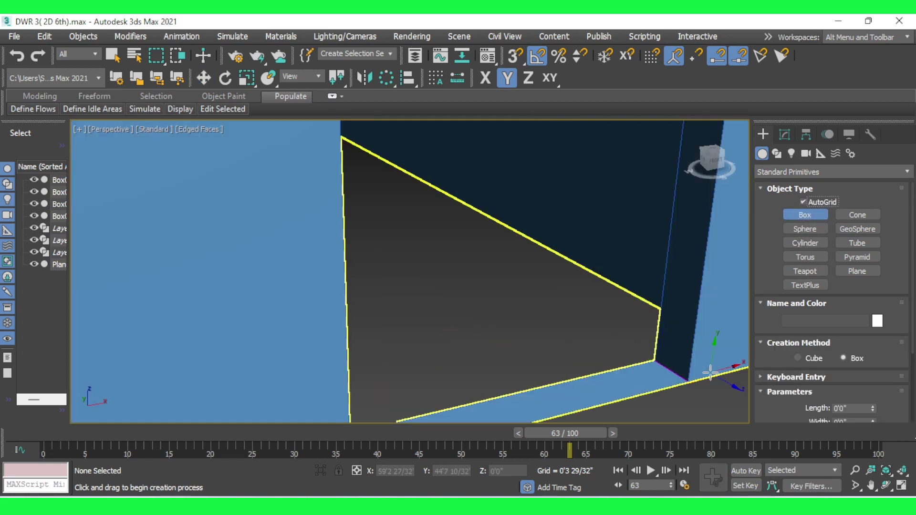
{"action": "scroll", "coordinate": [710, 372], "scroll_direction": "up", "scroll_amount": 2}
{"action": "left_click_drag", "start_coordinate": [670, 382], "coordinate": [645, 165]}
{"action": "left_click", "coordinate": [661, 377]}
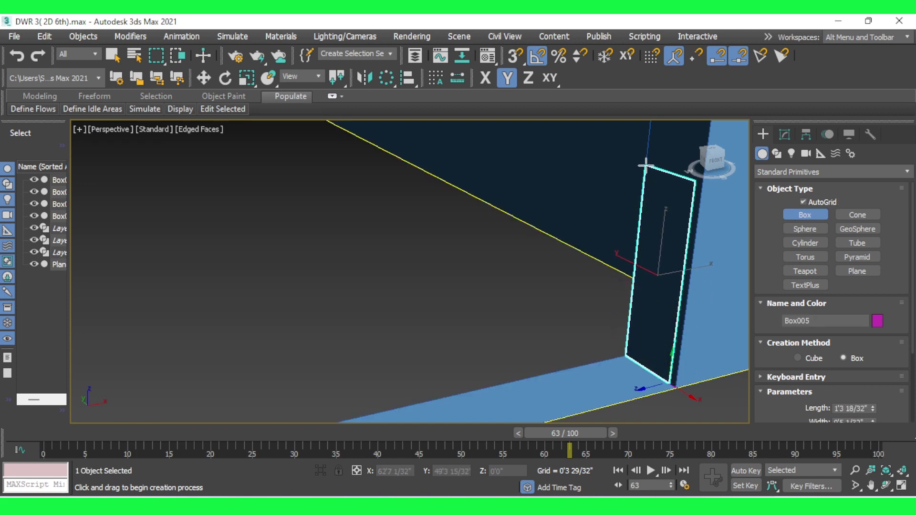
{"action": "left_click_drag", "start_coordinate": [645, 165], "coordinate": [657, 167]}
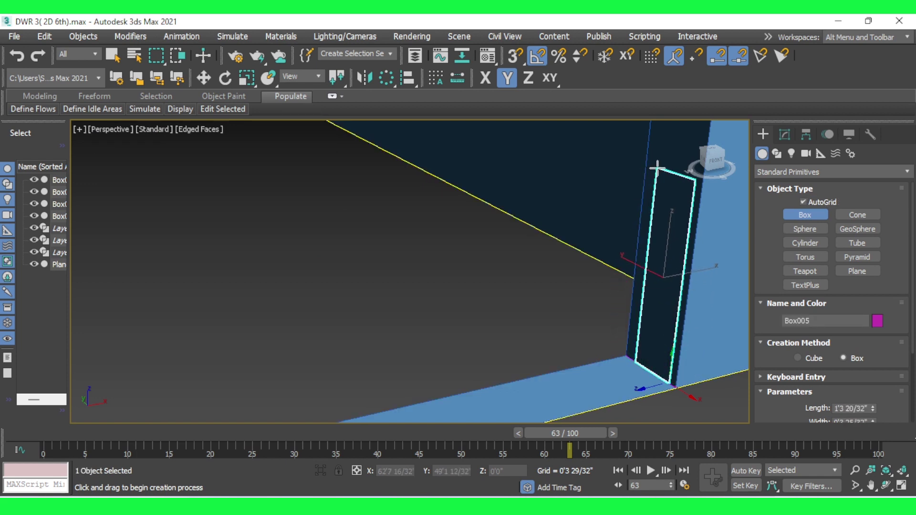
{"action": "scroll", "coordinate": [657, 167], "scroll_direction": "up", "scroll_amount": 2}
{"action": "left_click_drag", "start_coordinate": [657, 167], "coordinate": [630, 186]}
{"action": "scroll", "coordinate": [650, 170], "scroll_direction": "down", "scroll_amount": 3}
{"action": "mouse_move", "coordinate": [520, 260]}
{"action": "middle_mouse_down", "text": "alt"}
{"action": "mouse_move", "coordinate": [478, 264]}
{"action": "mouse_move", "coordinate": [352, 231]}
{"action": "middle_mouse_up", "text": "alt"}
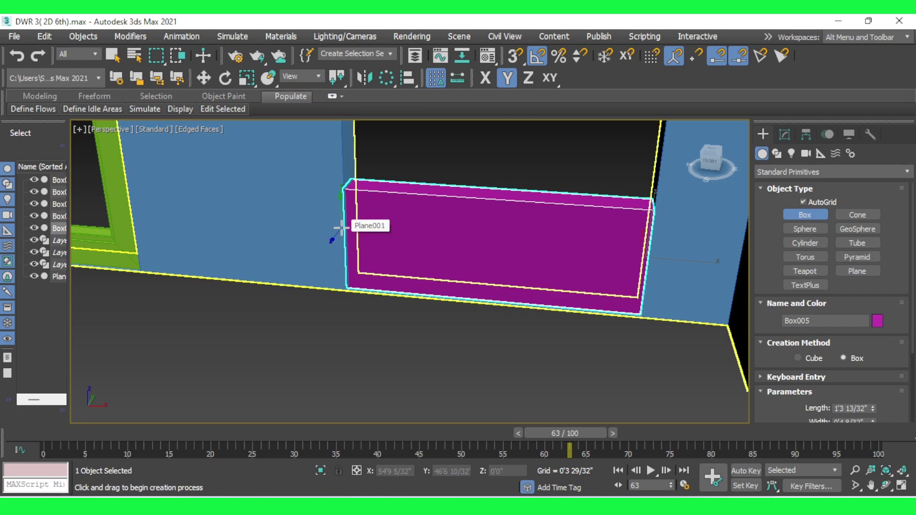
Convert Box005 to an Editable Poly and maximize the Front view.
{"action": "right_click", "coordinate": [424, 228]}
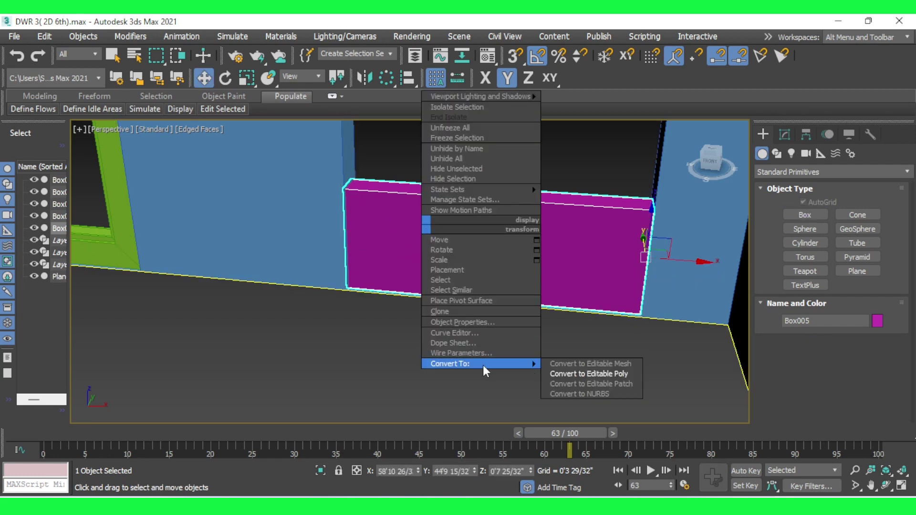
{"action": "left_click", "coordinate": [571, 372]}
{"action": "key", "text": "alt+w"}
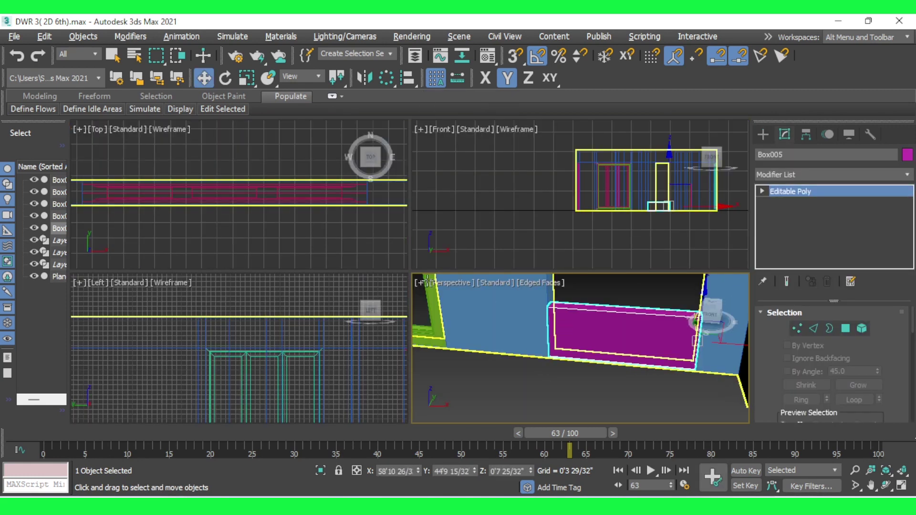
{"action": "middle_click", "coordinate": [493, 217]}
{"action": "key", "text": "alt+w"}
Move the box's left-side vertices horizontally to line up with the doorway jamb.
{"action": "left_click", "coordinate": [795, 327]}
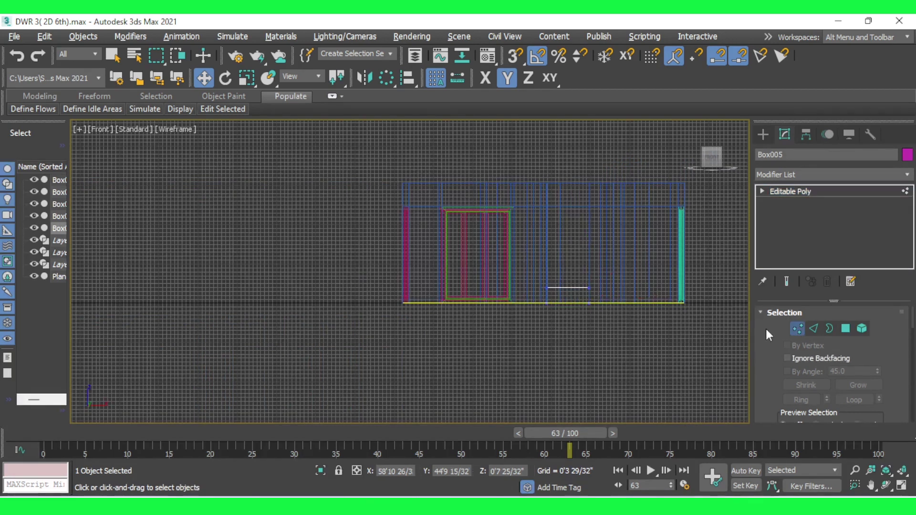
{"action": "key", "text": "F5"}
{"action": "scroll", "coordinate": [555, 292], "scroll_direction": "up", "scroll_amount": 5}
{"action": "scroll", "coordinate": [491, 251], "scroll_direction": "up", "scroll_amount": 3}
{"action": "left_click_drag", "start_coordinate": [420, 196], "coordinate": [486, 422]}
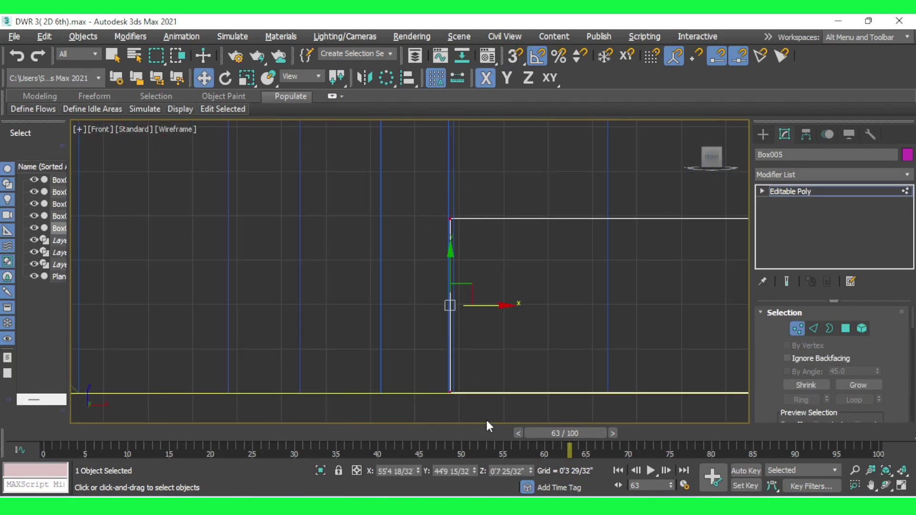
{"action": "scroll", "coordinate": [454, 163], "scroll_direction": "up", "scroll_amount": 2}
{"action": "scroll", "coordinate": [455, 167], "scroll_direction": "up", "scroll_amount": 3}
{"action": "scroll", "coordinate": [471, 313], "scroll_direction": "down", "scroll_amount": 2}
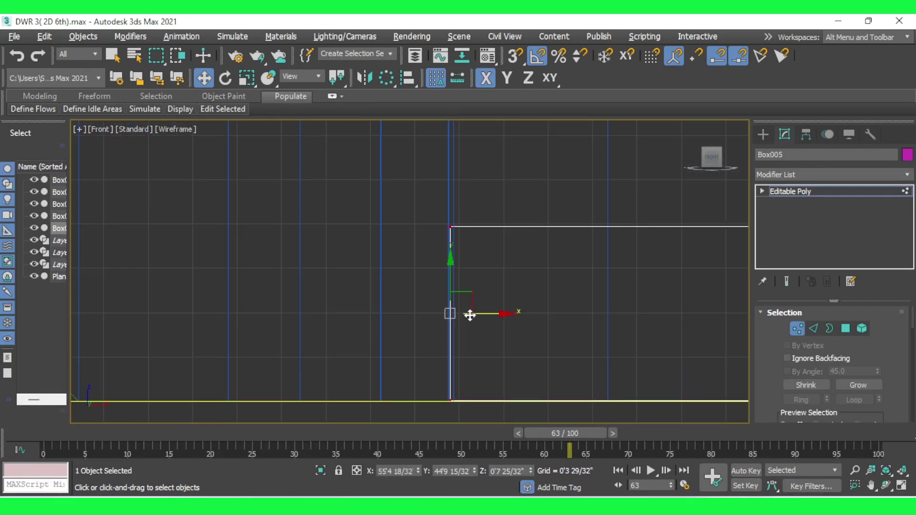
{"action": "scroll", "coordinate": [471, 303], "scroll_direction": "down", "scroll_amount": 2}
{"action": "mouse_move", "coordinate": [471, 303]}
{"action": "left_mouse_down"}
{"action": "mouse_move", "coordinate": [503, 304]}
{"action": "mouse_move", "coordinate": [477, 305]}
{"action": "left_mouse_up"}
{"action": "scroll", "coordinate": [458, 315], "scroll_direction": "down", "scroll_amount": 2}
{"action": "scroll", "coordinate": [438, 323], "scroll_direction": "down", "scroll_amount": 2}
{"action": "scroll", "coordinate": [439, 324], "scroll_direction": "up", "scroll_amount": 2}
{"action": "scroll", "coordinate": [441, 322], "scroll_direction": "up", "scroll_amount": 2}
{"action": "scroll", "coordinate": [453, 329], "scroll_direction": "up", "scroll_amount": 2}
{"action": "mouse_move", "coordinate": [465, 295]}
{"action": "left_mouse_down"}
{"action": "mouse_move", "coordinate": [447, 300]}
{"action": "mouse_move", "coordinate": [465, 302]}
{"action": "left_mouse_up"}
{"action": "scroll", "coordinate": [439, 345], "scroll_direction": "down", "scroll_amount": 2}
{"action": "scroll", "coordinate": [440, 343], "scroll_direction": "down", "scroll_amount": 2}
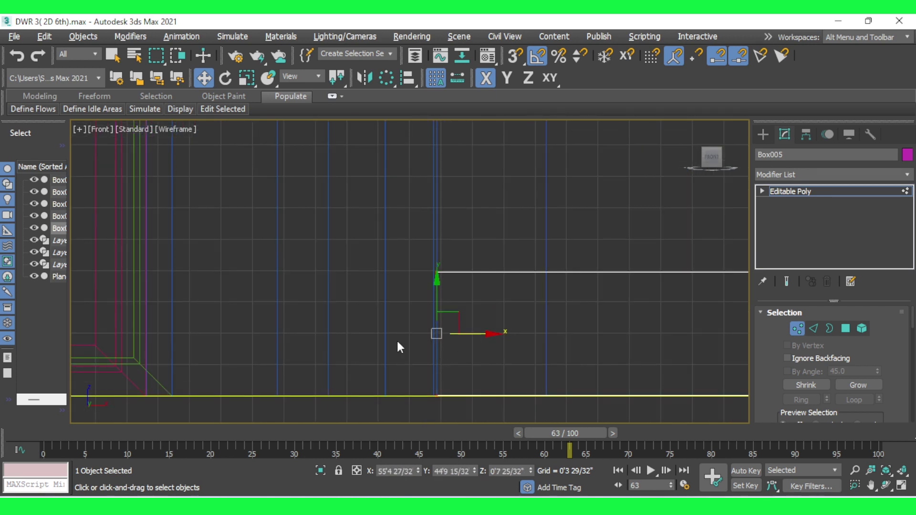
{"action": "scroll", "coordinate": [397, 338], "scroll_direction": "down", "scroll_amount": 2}
Select the box's top-edge vertices and raise them toward the door head.
{"action": "left_click", "coordinate": [797, 328]}
{"action": "left_click", "coordinate": [611, 329]}
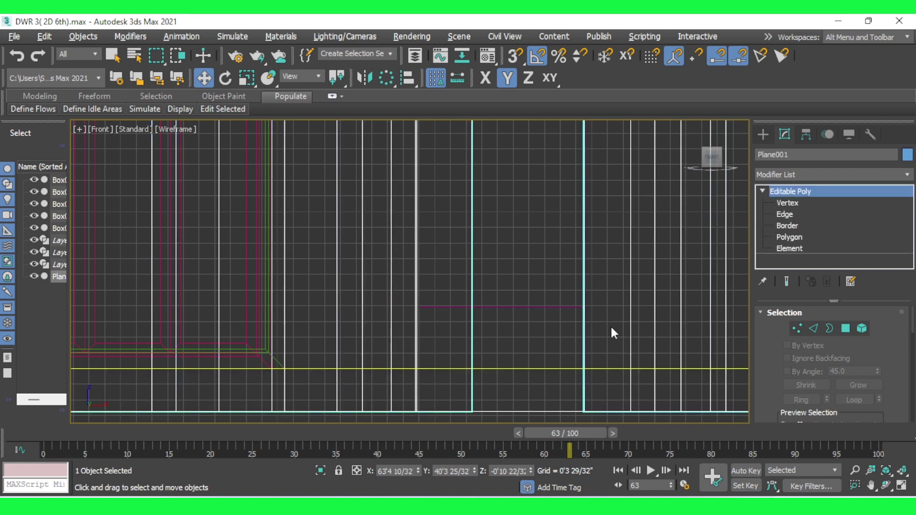
{"action": "left_click", "coordinate": [511, 306]}
{"action": "left_click", "coordinate": [796, 328]}
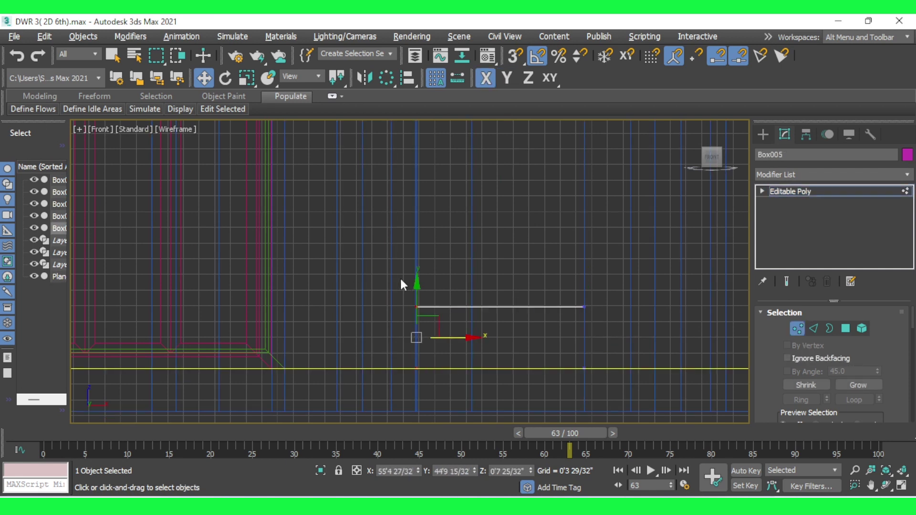
{"action": "left_click_drag", "start_coordinate": [624, 323], "coordinate": [624, 324]}
{"action": "left_click_drag", "start_coordinate": [496, 281], "coordinate": [510, 140]}
{"action": "scroll", "coordinate": [511, 262], "scroll_direction": "down", "scroll_amount": 3}
{"action": "scroll", "coordinate": [510, 197], "scroll_direction": "up", "scroll_amount": 3}
{"action": "left_click_drag", "start_coordinate": [505, 252], "coordinate": [514, 159]}
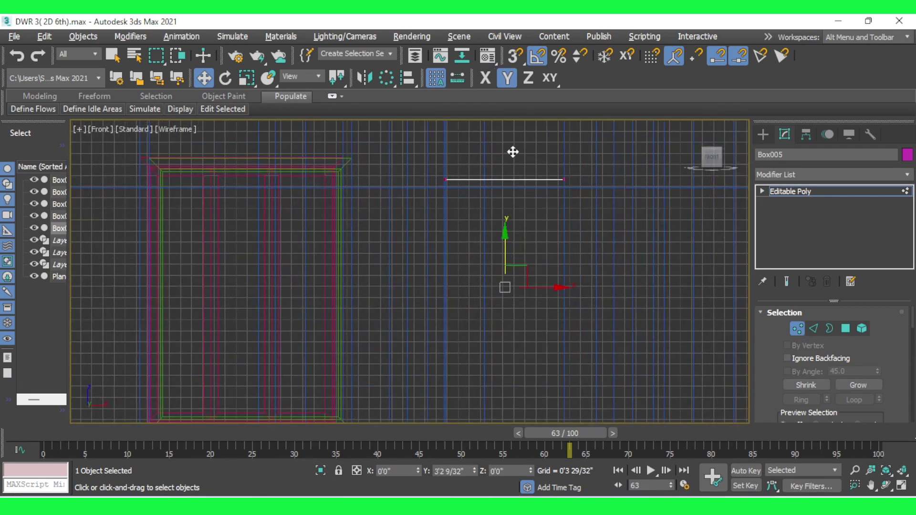
{"action": "scroll", "coordinate": [488, 210], "scroll_direction": "down", "scroll_amount": 3}
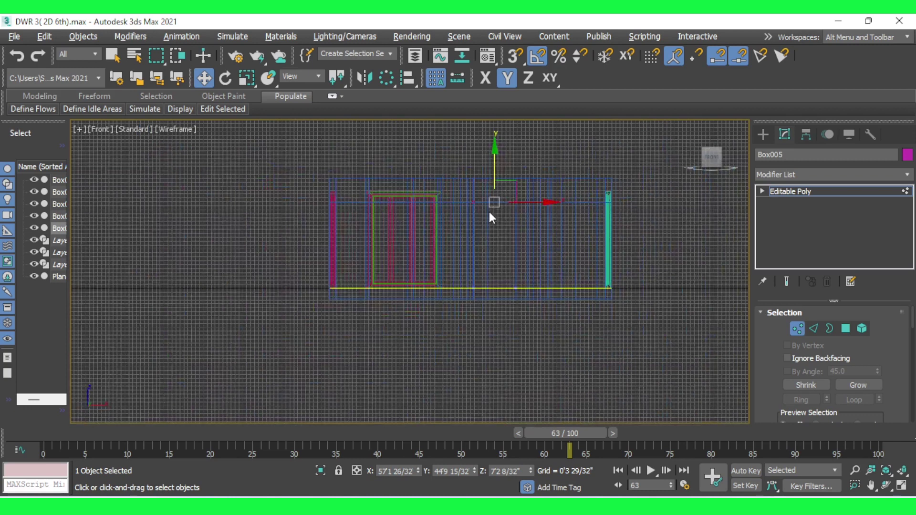
{"action": "scroll", "coordinate": [425, 193], "scroll_direction": "up", "scroll_amount": 4}
Compare the box against the wall opening by selecting the wall, then reselect the door box.
{"action": "left_click", "coordinate": [523, 235]}
{"action": "left_click", "coordinate": [523, 236]}
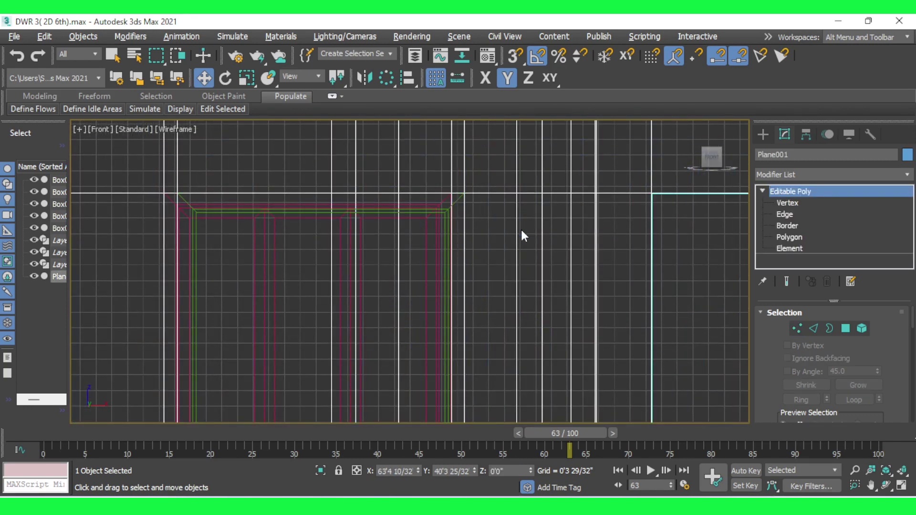
{"action": "scroll", "coordinate": [428, 194], "scroll_direction": "down", "scroll_amount": 4}
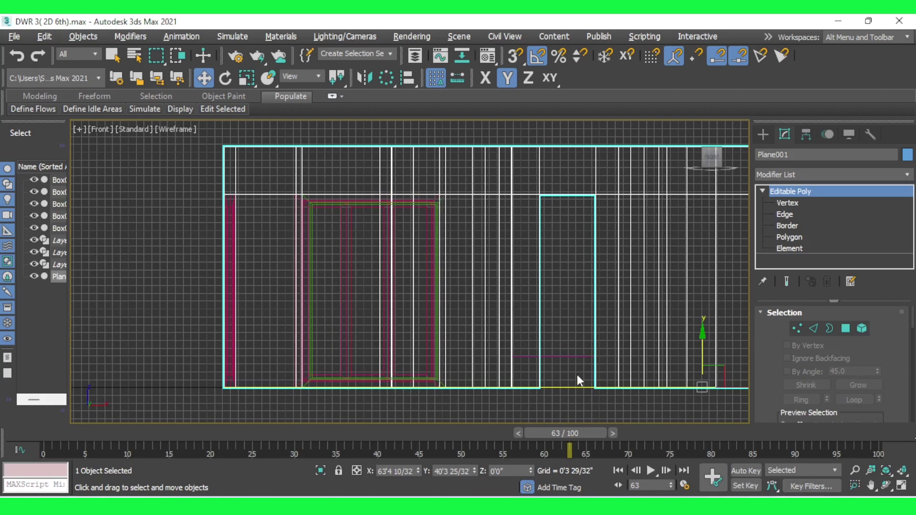
{"action": "scroll", "coordinate": [534, 324], "scroll_direction": "up", "scroll_amount": 2}
{"action": "left_click", "coordinate": [530, 323]}
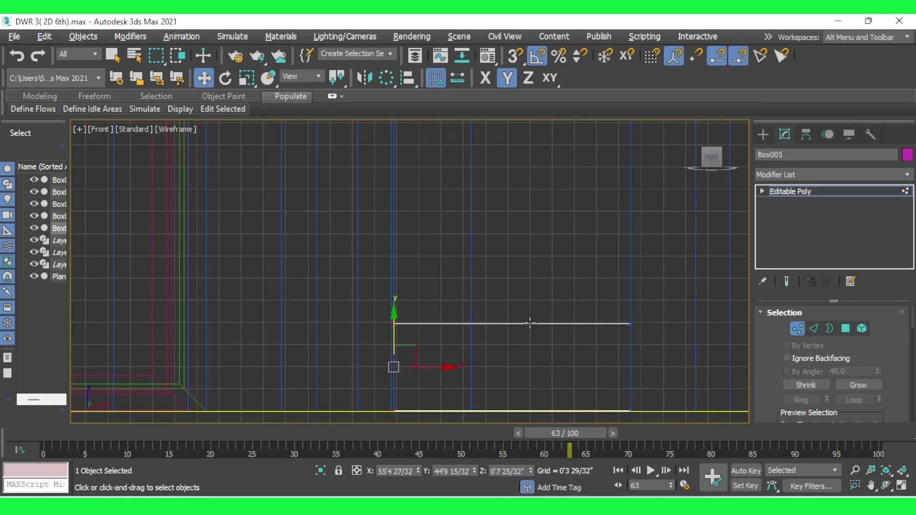
{"action": "left_click", "coordinate": [796, 329]}
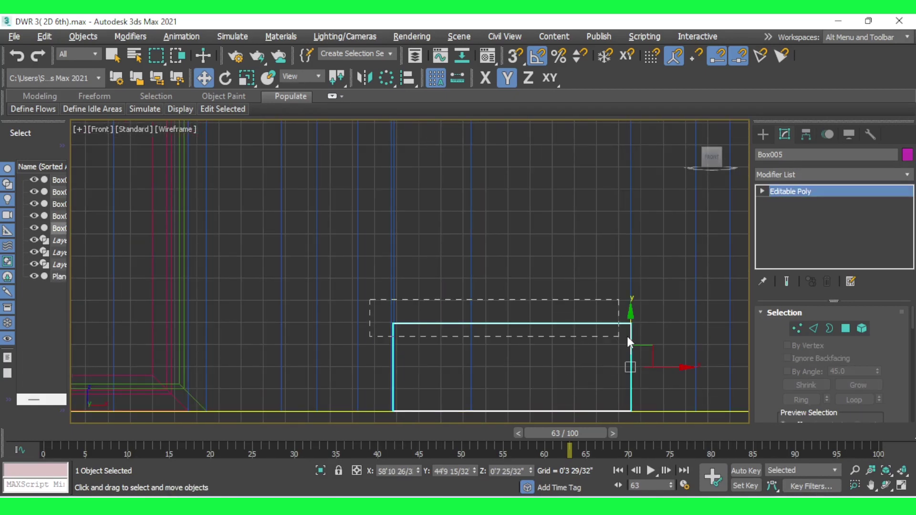
{"action": "left_click_drag", "start_coordinate": [626, 336], "coordinate": [674, 336]}
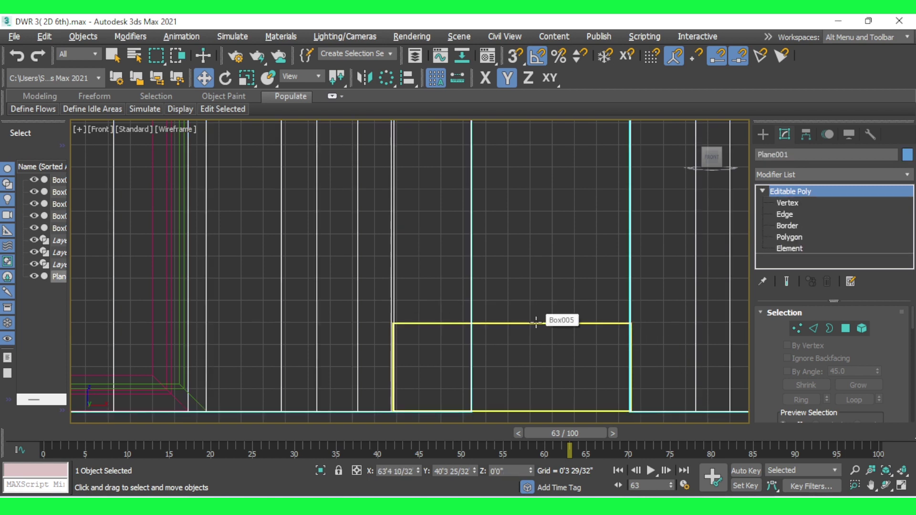
Lift both top corner vertices until the box's top meets the door head.
{"action": "left_click", "coordinate": [535, 323]}
{"action": "left_click", "coordinate": [796, 328]}
{"action": "left_click_drag", "start_coordinate": [556, 336], "coordinate": [645, 339]}
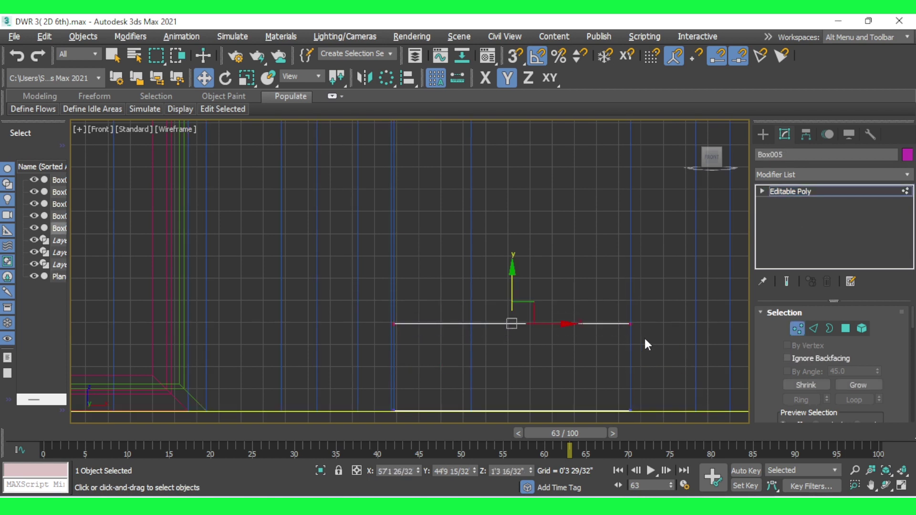
{"action": "left_click_drag", "start_coordinate": [512, 292], "coordinate": [541, 107]}
{"action": "scroll", "coordinate": [525, 241], "scroll_direction": "down", "scroll_amount": 5}
{"action": "scroll", "coordinate": [489, 131], "scroll_direction": "up", "scroll_amount": 3}
{"action": "scroll", "coordinate": [459, 276], "scroll_direction": "up", "scroll_amount": 2}
{"action": "scroll", "coordinate": [524, 211], "scroll_direction": "up", "scroll_amount": 3}
{"action": "scroll", "coordinate": [524, 212], "scroll_direction": "up", "scroll_amount": 2}
{"action": "left_click_drag", "start_coordinate": [522, 219], "coordinate": [523, 213]}
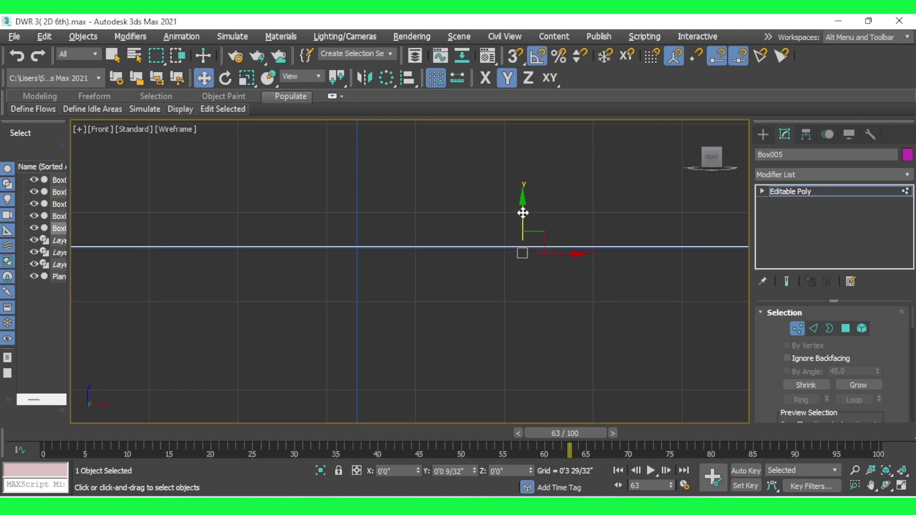
{"action": "left_click", "coordinate": [505, 291]}
Return to a maximized Perspective view and orbit to inspect the fitted door box.
{"action": "key", "text": "alt+w"}
{"action": "left_click", "coordinate": [537, 370]}
{"action": "key", "text": "alt+w"}
{"action": "mouse_move", "coordinate": [567, 369]}
{"action": "middle_mouse_down", "text": "alt"}
{"action": "mouse_move", "coordinate": [636, 368]}
{"action": "mouse_move", "coordinate": [538, 364]}
{"action": "mouse_move", "coordinate": [610, 364]}
{"action": "mouse_move", "coordinate": [548, 388]}
{"action": "mouse_move", "coordinate": [542, 298]}
{"action": "mouse_move", "coordinate": [543, 321]}
{"action": "mouse_move", "coordinate": [569, 302]}
{"action": "middle_mouse_up", "text": "alt"}
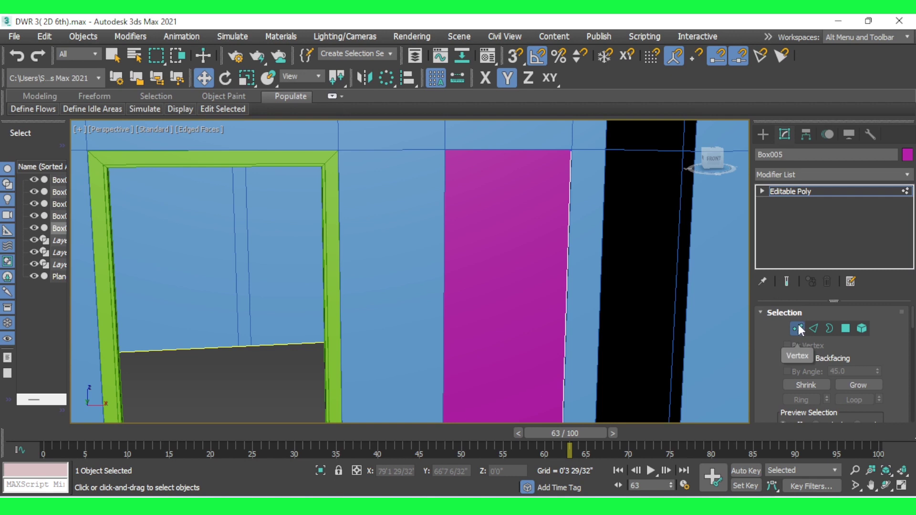
Select Box005's front polygon and apply an Inset of 0'0 12/32".
{"action": "left_click", "coordinate": [846, 328]}
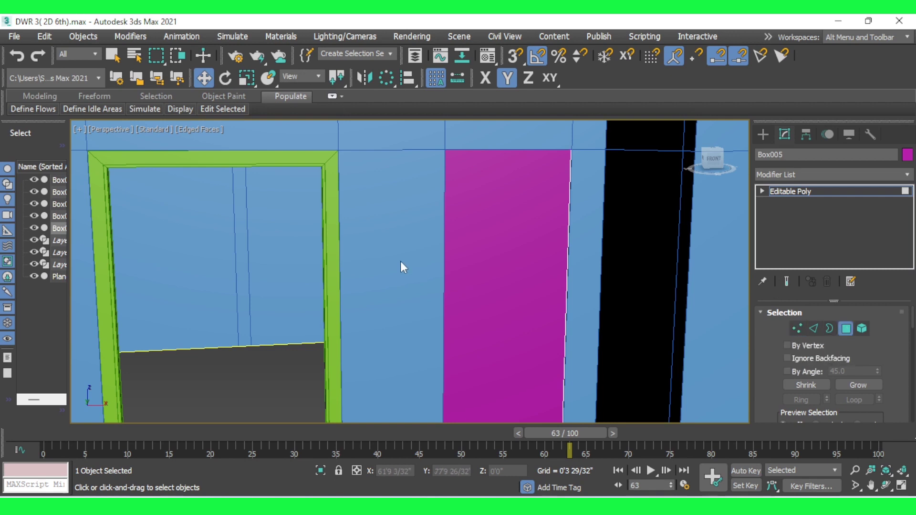
{"action": "left_click", "coordinate": [501, 242]}
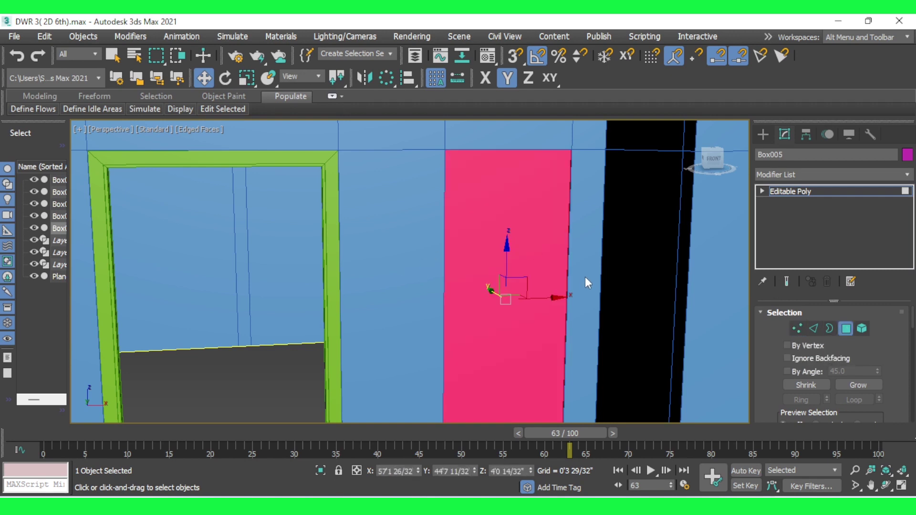
{"action": "scroll", "coordinate": [780, 350], "scroll_direction": "down", "scroll_amount": 3}
{"action": "scroll", "coordinate": [782, 346], "scroll_direction": "down", "scroll_amount": 3}
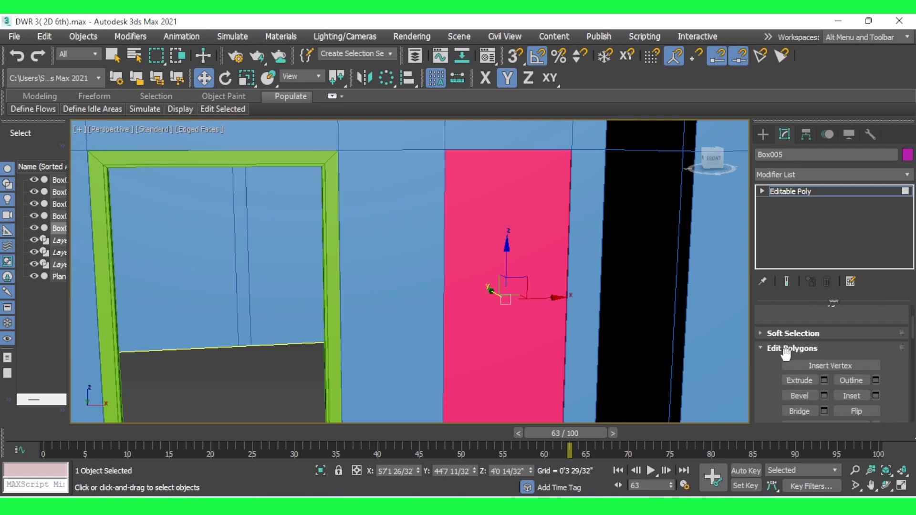
{"action": "left_click", "coordinate": [876, 396]}
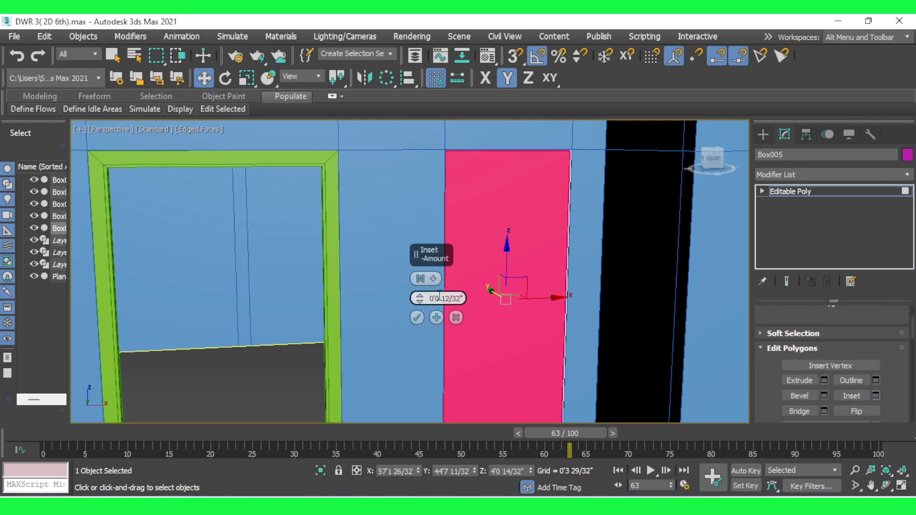
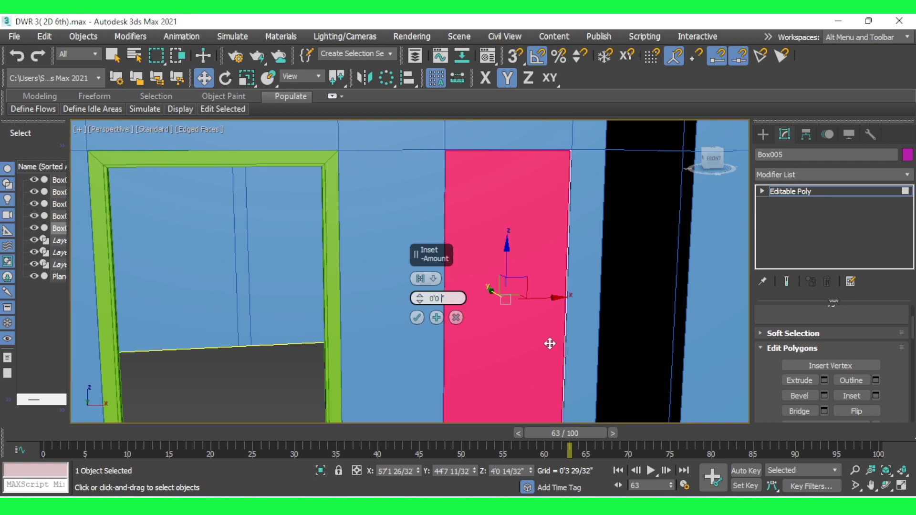
Commit the inset on the door face to form a border, then clear the selection.
{"action": "left_click", "coordinate": [416, 318]}
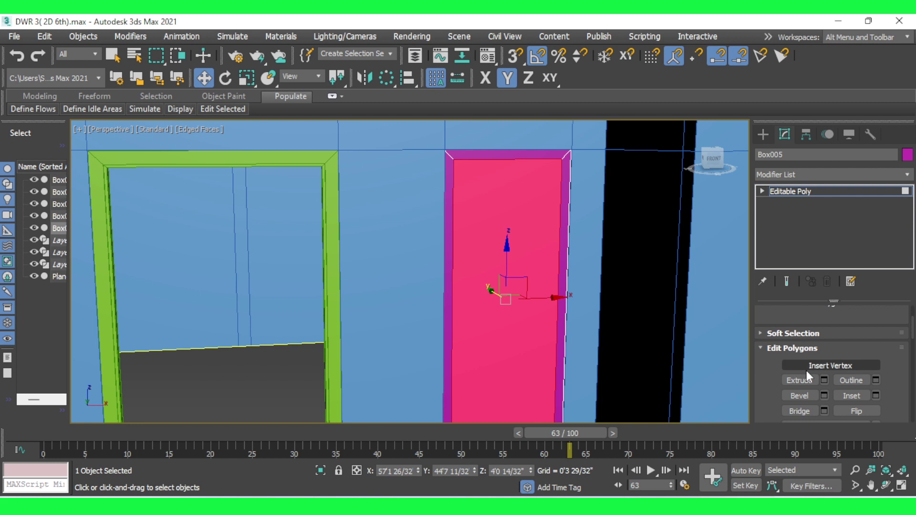
{"action": "scroll", "coordinate": [360, 206], "scroll_direction": "down", "scroll_amount": 5}
{"action": "scroll", "coordinate": [425, 306], "scroll_direction": "up", "scroll_amount": 4}
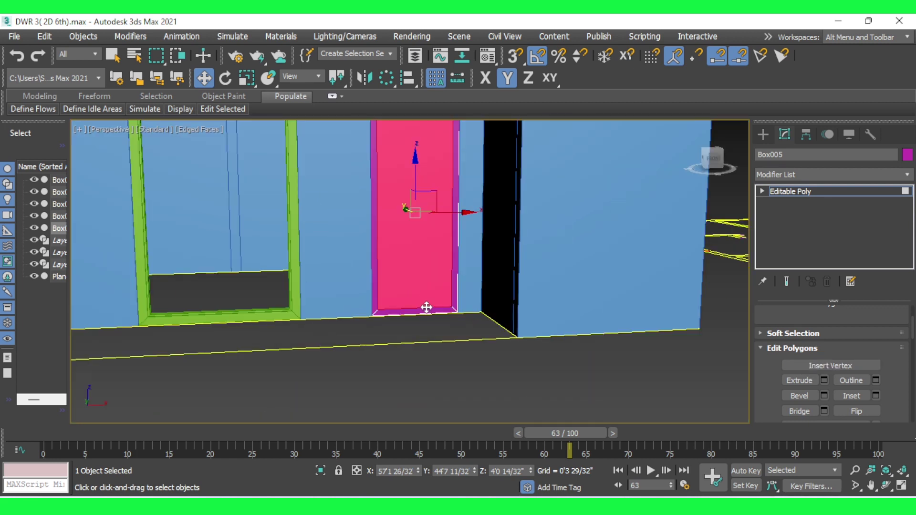
{"action": "scroll", "coordinate": [377, 299], "scroll_direction": "up", "scroll_amount": 3}
{"action": "scroll", "coordinate": [377, 299], "scroll_direction": "up", "scroll_amount": 2}
{"action": "left_click", "coordinate": [466, 385]}
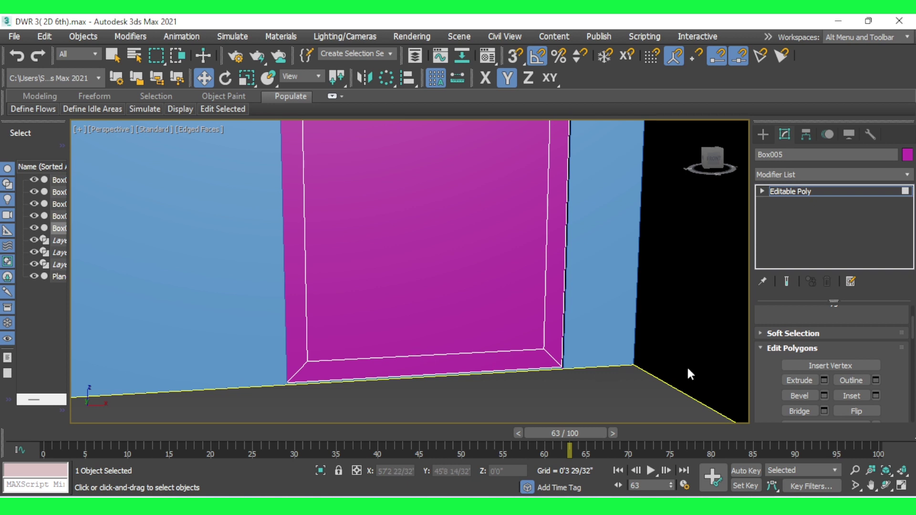
In Edge mode, lower the inset's inner bottom edge vertically down to the floor.
{"action": "left_click", "coordinate": [762, 191]}
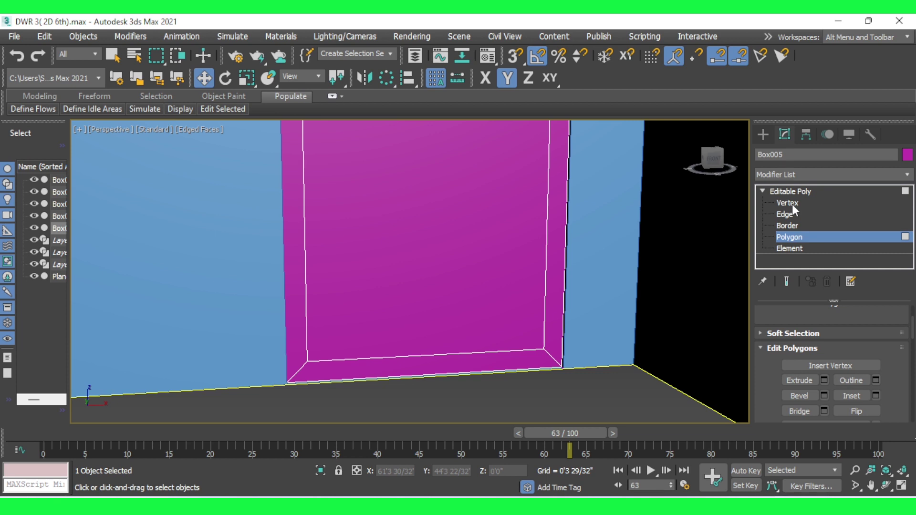
{"action": "left_click", "coordinate": [784, 213]}
{"action": "left_click", "coordinate": [398, 356]}
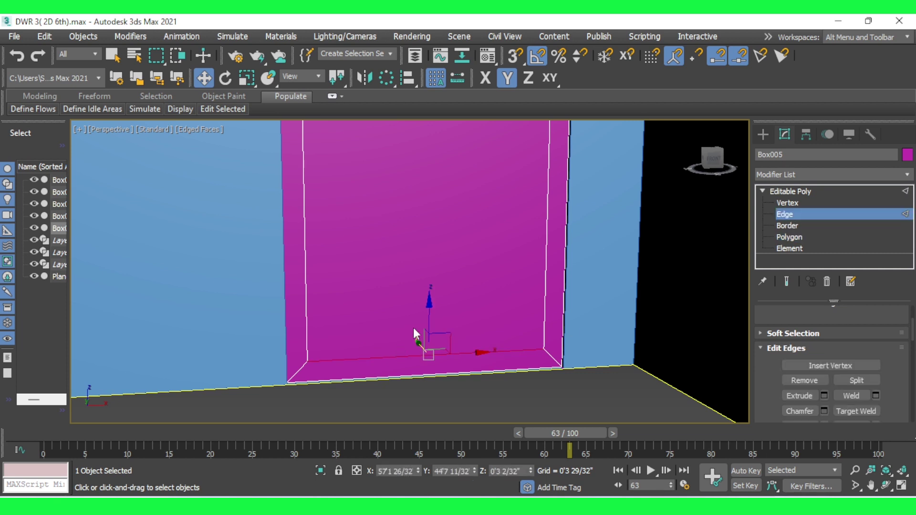
{"action": "key", "text": "F7"}
{"action": "left_click_drag", "start_coordinate": [428, 319], "coordinate": [453, 400]}
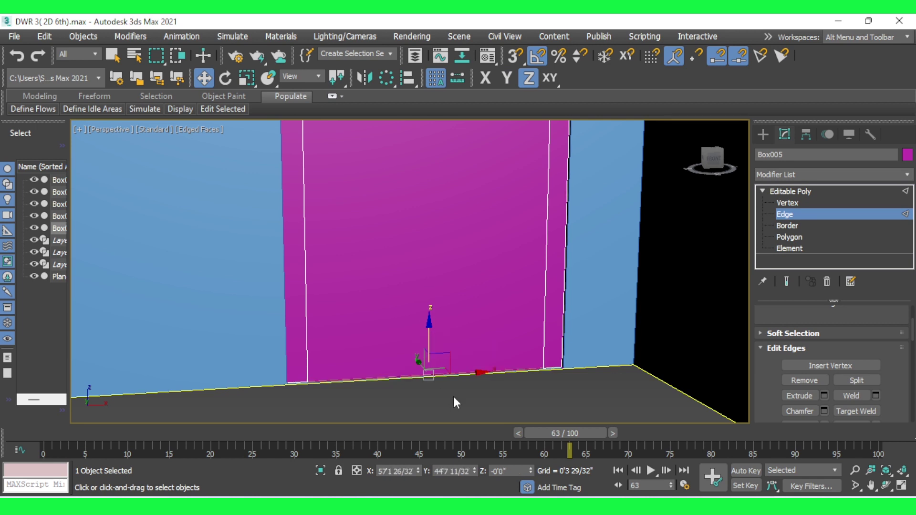
{"action": "left_click", "coordinate": [555, 402]}
{"action": "middle_click_drag", "start_coordinate": [537, 405], "coordinate": [531, 389], "text": "alt"}
{"action": "left_click", "coordinate": [782, 237]}
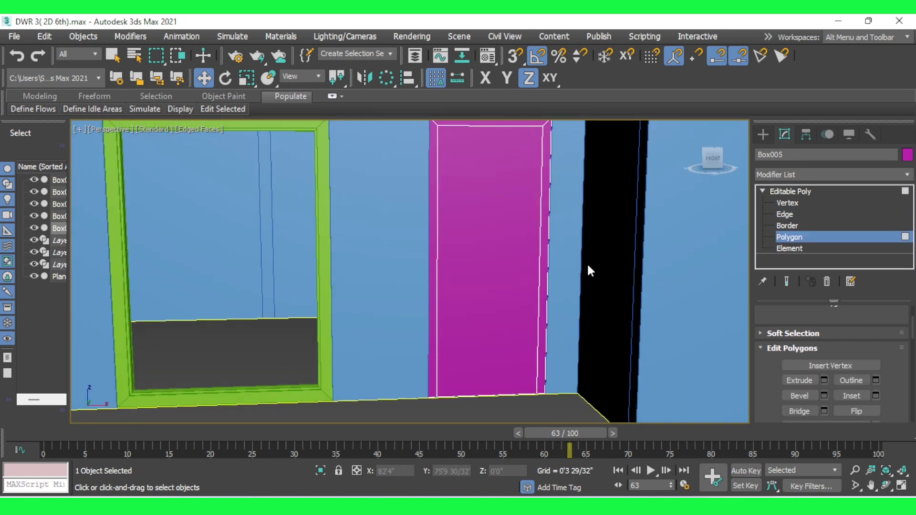
Select the door polygon and cancel a trial inset on it.
{"action": "left_click", "coordinate": [509, 250]}
{"action": "middle_click_drag", "start_coordinate": [509, 250], "coordinate": [521, 323], "text": "alt"}
{"action": "scroll", "coordinate": [521, 323], "scroll_direction": "down", "scroll_amount": 1}
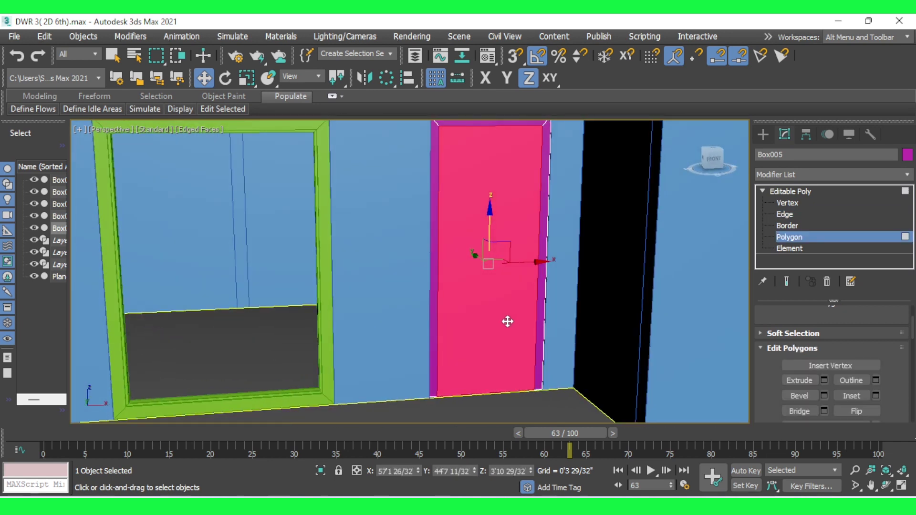
{"action": "scroll", "coordinate": [509, 321], "scroll_direction": "down", "scroll_amount": 4}
{"action": "scroll", "coordinate": [503, 244], "scroll_direction": "up", "scroll_amount": 8}
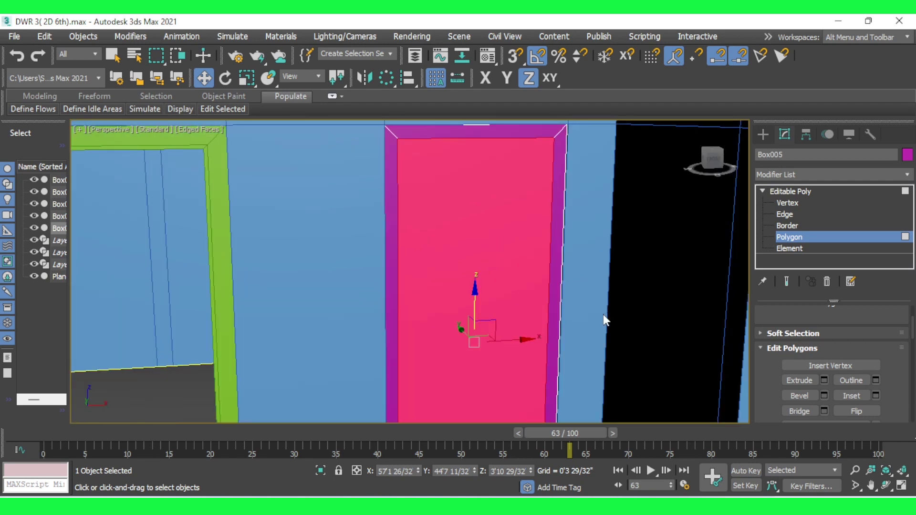
{"action": "left_click", "coordinate": [875, 395]}
{"action": "scroll", "coordinate": [448, 140], "scroll_direction": "up", "scroll_amount": 3}
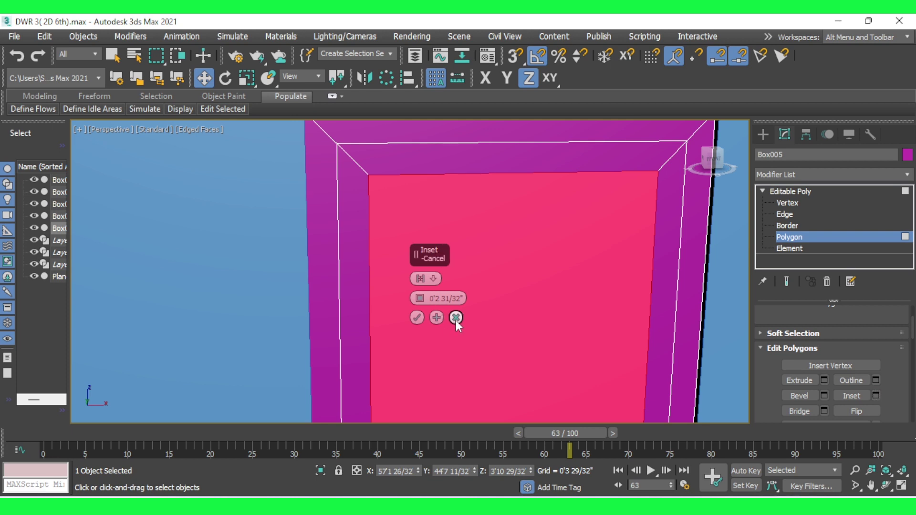
{"action": "left_click", "coordinate": [456, 318]}
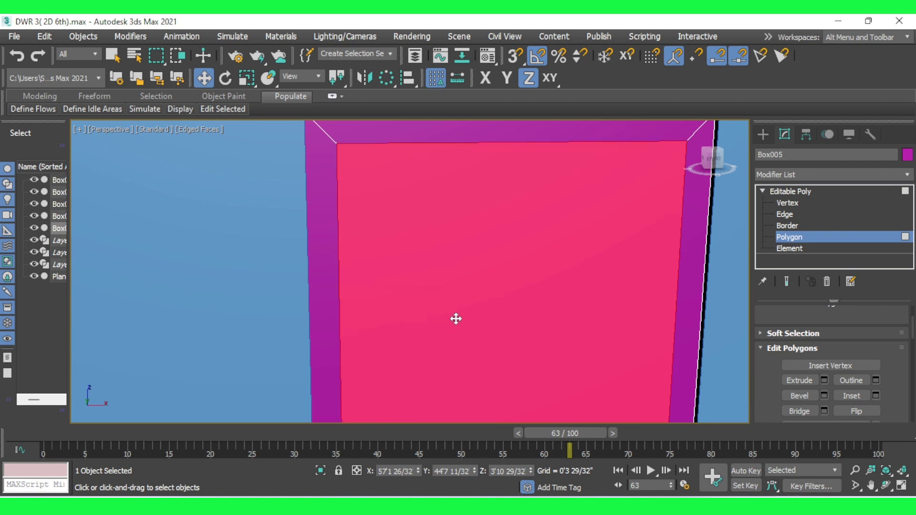
Recess the door face with an extrude of -0'0 23/32".
{"action": "left_click", "coordinate": [823, 380]}
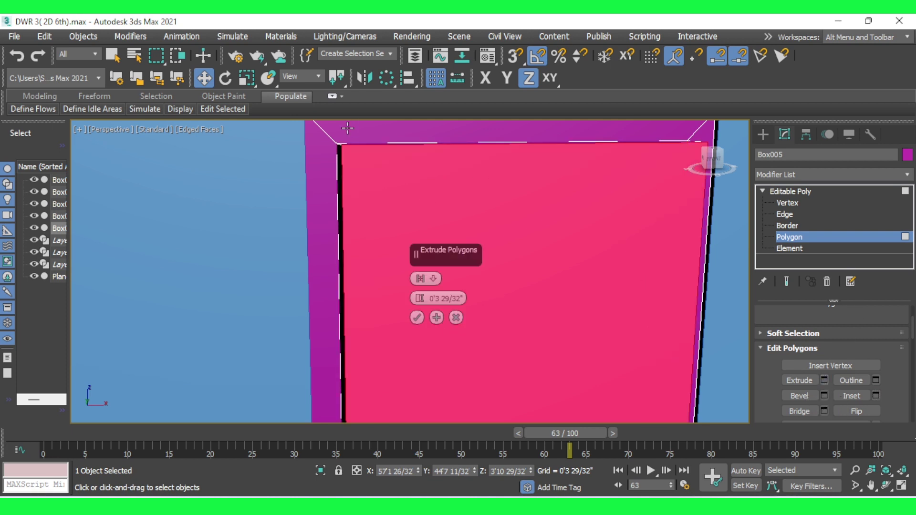
{"action": "left_click_drag", "start_coordinate": [419, 286], "coordinate": [418, 344]}
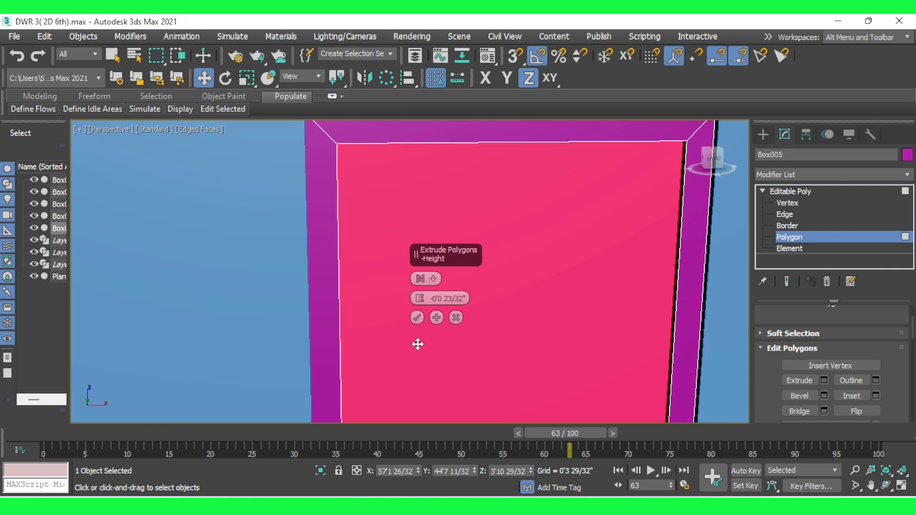
{"action": "left_click", "coordinate": [417, 317]}
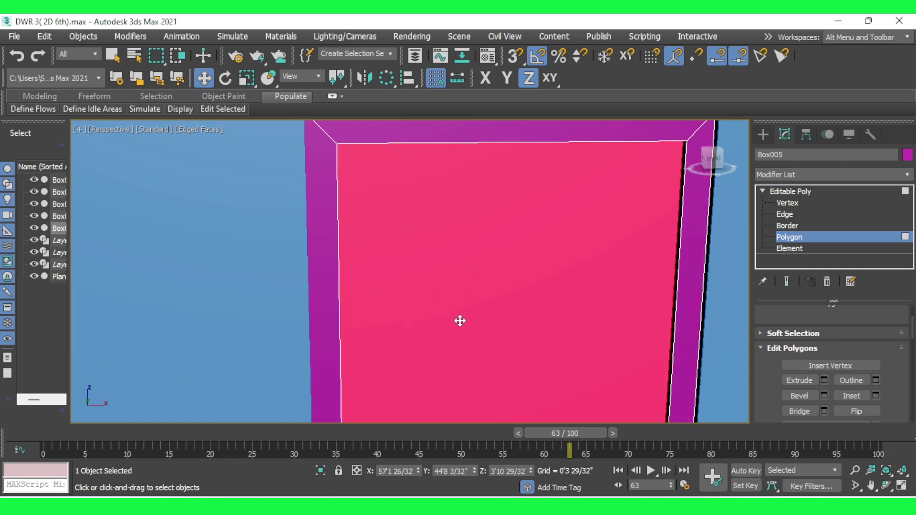
Inset the recessed door face by a thinner 0'0 20/32" border.
{"action": "left_click", "coordinate": [874, 392]}
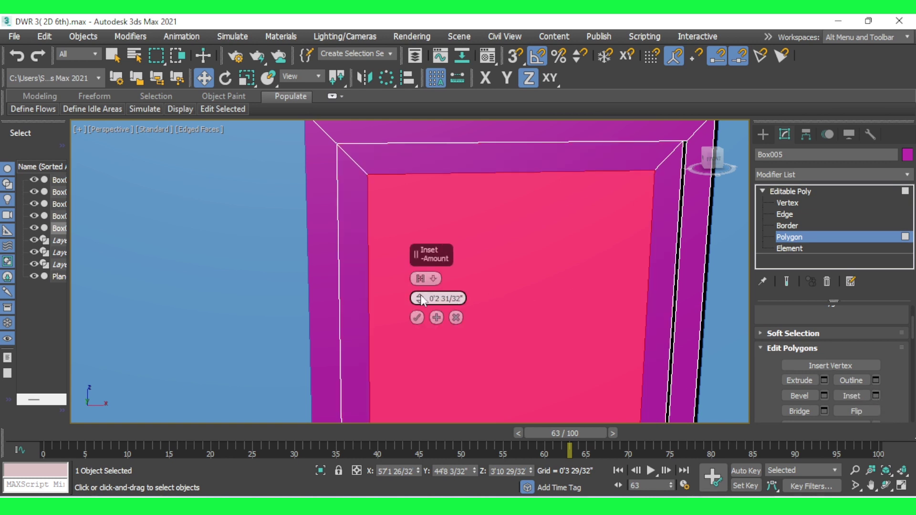
{"action": "left_click_drag", "start_coordinate": [420, 298], "coordinate": [429, 312]}
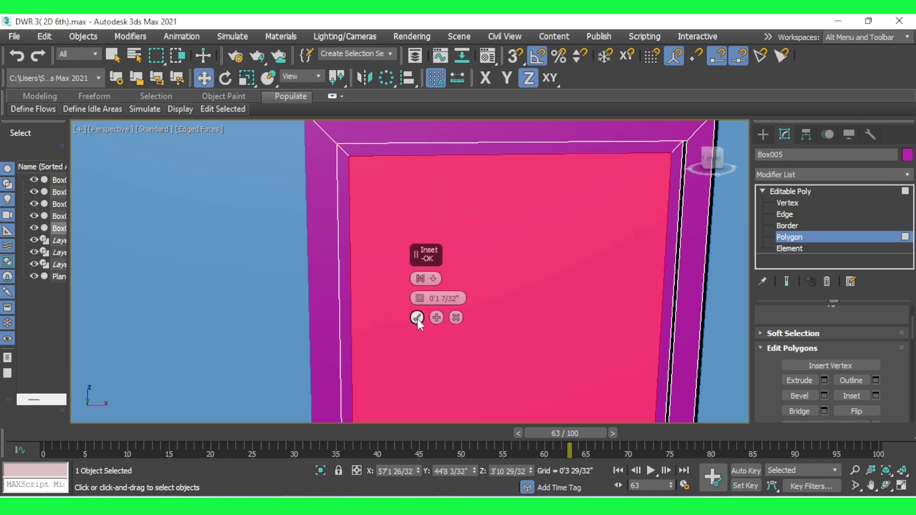
{"action": "left_click_drag", "start_coordinate": [419, 299], "coordinate": [420, 306]}
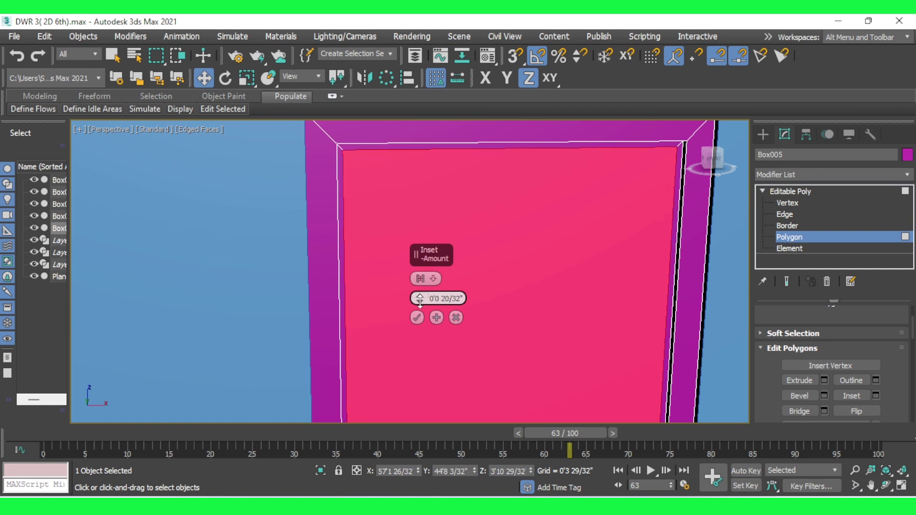
{"action": "left_click", "coordinate": [416, 317]}
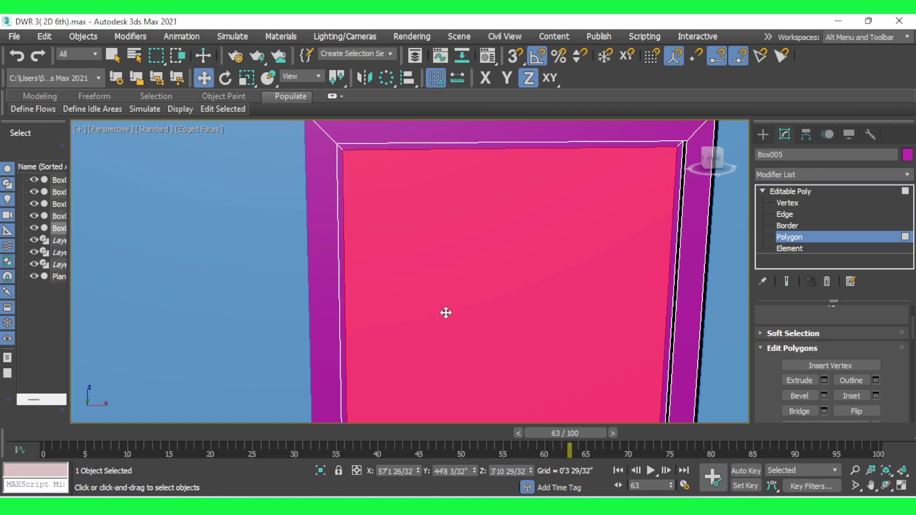
Apply a second extrusion to recess the inner door panel.
{"action": "left_click", "coordinate": [812, 380]}
{"action": "scroll", "coordinate": [630, 200], "scroll_direction": "up", "scroll_amount": 3}
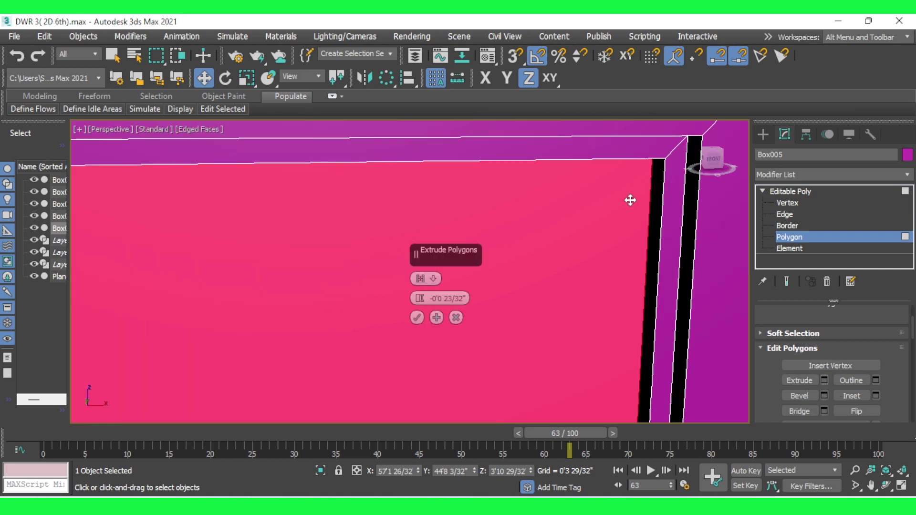
{"action": "left_click", "coordinate": [416, 317]}
Zoom around the recessed door panel and clear the face selection.
{"action": "scroll", "coordinate": [582, 186], "scroll_direction": "down", "scroll_amount": 5}
{"action": "scroll", "coordinate": [585, 188], "scroll_direction": "down", "scroll_amount": 3}
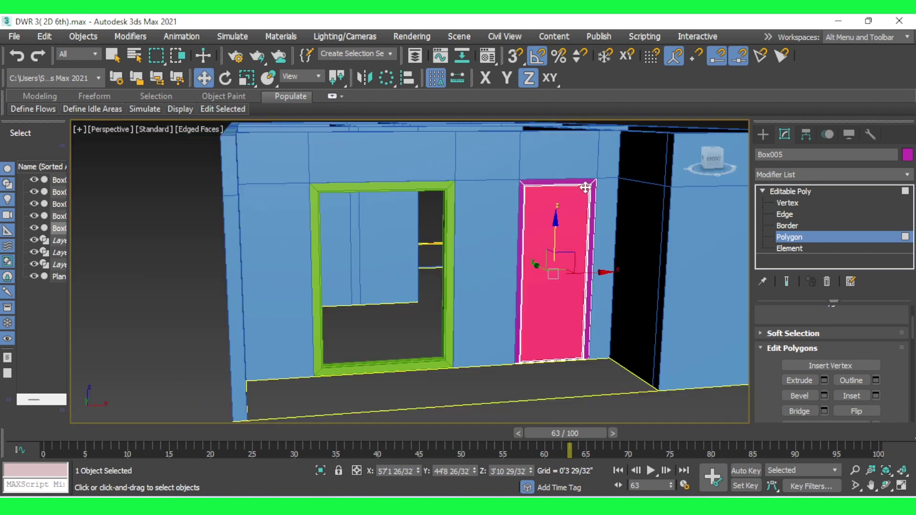
{"action": "scroll", "coordinate": [548, 375], "scroll_direction": "up", "scroll_amount": 3}
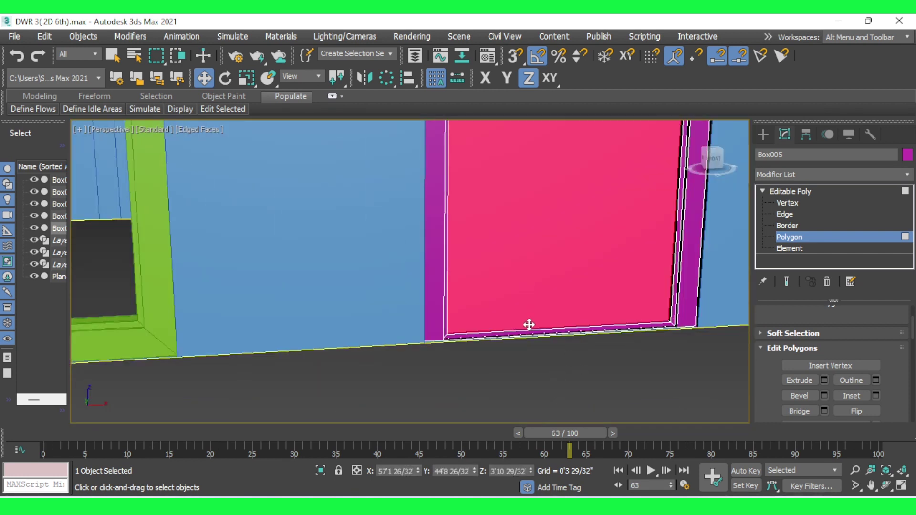
{"action": "scroll", "coordinate": [510, 332], "scroll_direction": "up", "scroll_amount": 2}
{"action": "scroll", "coordinate": [504, 334], "scroll_direction": "down", "scroll_amount": 2}
{"action": "scroll", "coordinate": [497, 329], "scroll_direction": "down", "scroll_amount": 2}
{"action": "scroll", "coordinate": [466, 339], "scroll_direction": "down", "scroll_amount": 2}
{"action": "scroll", "coordinate": [456, 343], "scroll_direction": "down", "scroll_amount": 2}
{"action": "scroll", "coordinate": [459, 340], "scroll_direction": "up", "scroll_amount": 4}
{"action": "left_click", "coordinate": [590, 368]}
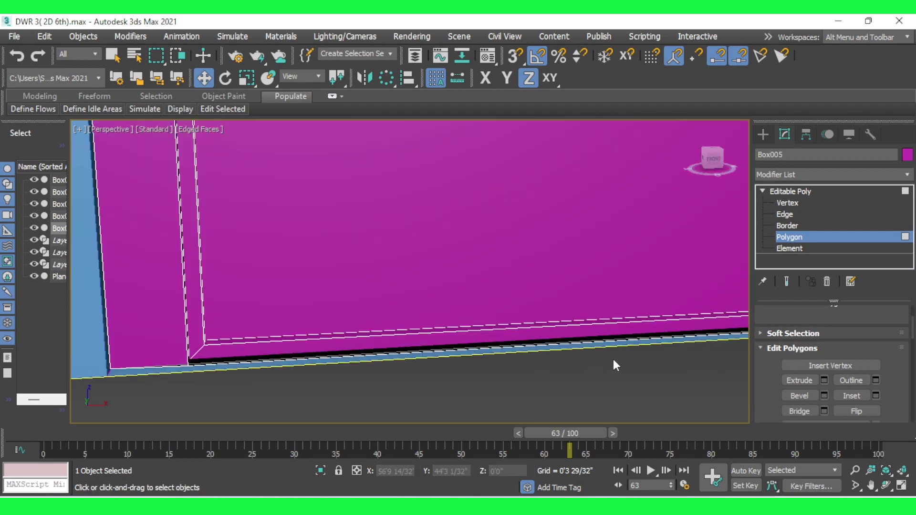
Lower the door's inner bottom edge loop down to the floor line.
{"action": "left_click", "coordinate": [786, 214]}
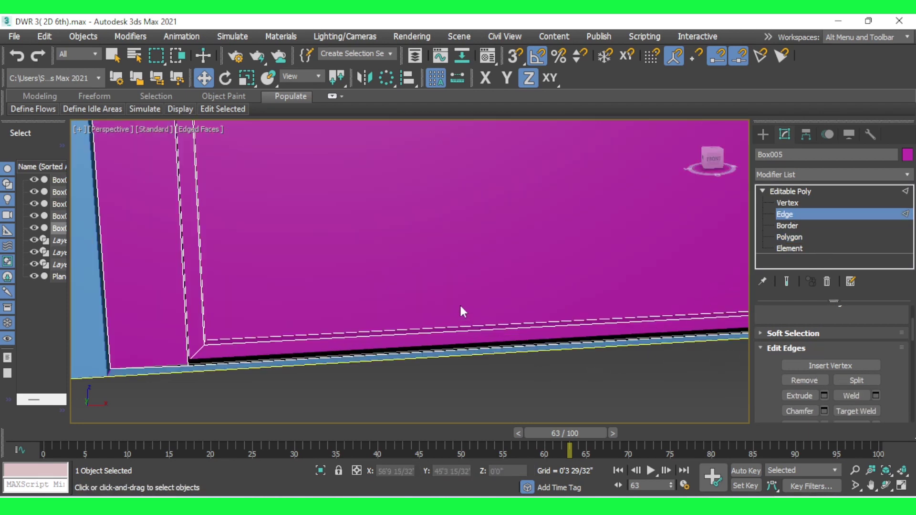
{"action": "left_click", "coordinate": [476, 334]}
{"action": "left_click_drag", "start_coordinate": [566, 276], "coordinate": [566, 296]}
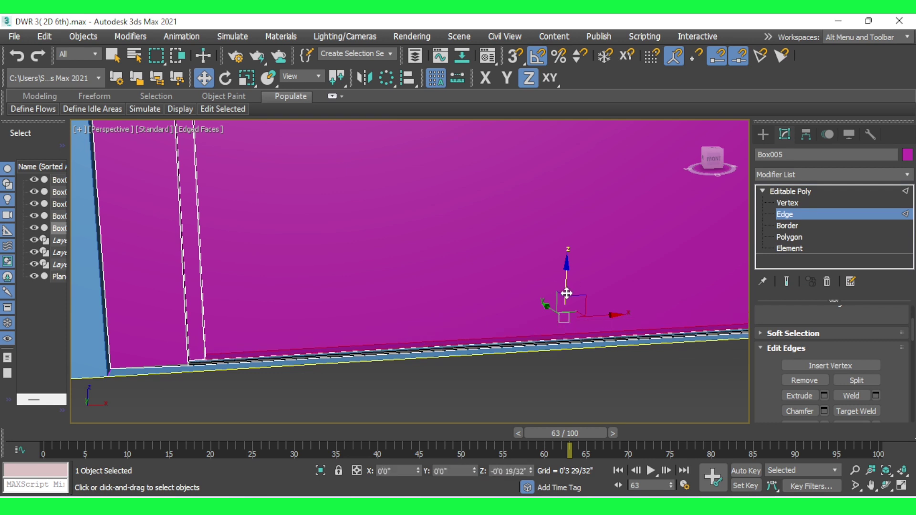
{"action": "left_click", "coordinate": [496, 376]}
{"action": "scroll", "coordinate": [496, 376], "scroll_direction": "down", "scroll_amount": 5}
{"action": "scroll", "coordinate": [490, 248], "scroll_direction": "down", "scroll_amount": 4}
{"action": "scroll", "coordinate": [520, 245], "scroll_direction": "up", "scroll_amount": 5}
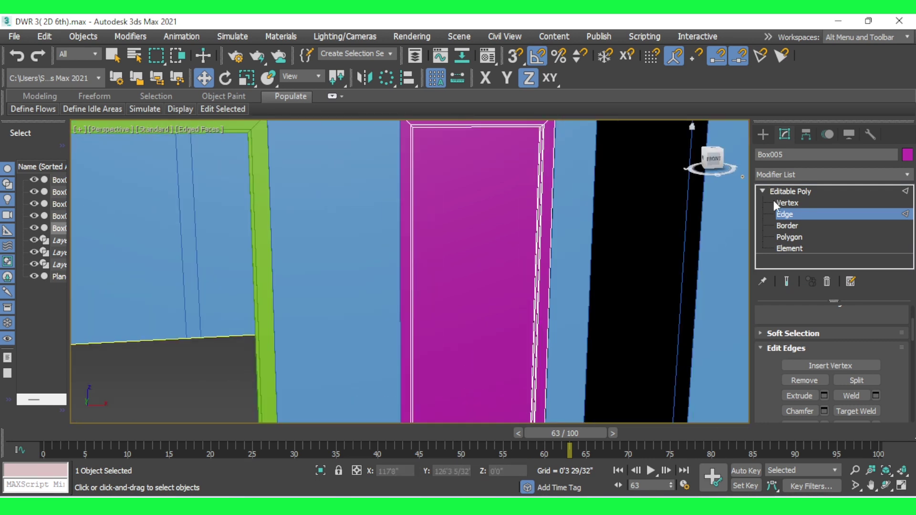
Reselect the door face in Polygon mode and return to the Editable Poly top level.
{"action": "key", "text": "1"}
{"action": "left_click", "coordinate": [790, 238]}
{"action": "left_click", "coordinate": [494, 225]}
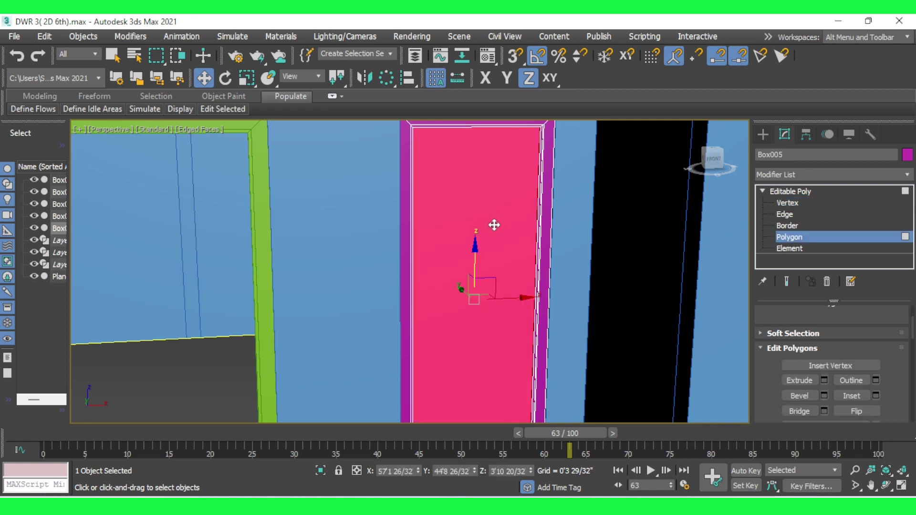
{"action": "scroll", "coordinate": [470, 281], "scroll_direction": "down", "scroll_amount": 3}
{"action": "left_click", "coordinate": [462, 359]}
{"action": "left_click", "coordinate": [445, 274]}
{"action": "left_click", "coordinate": [793, 191]}
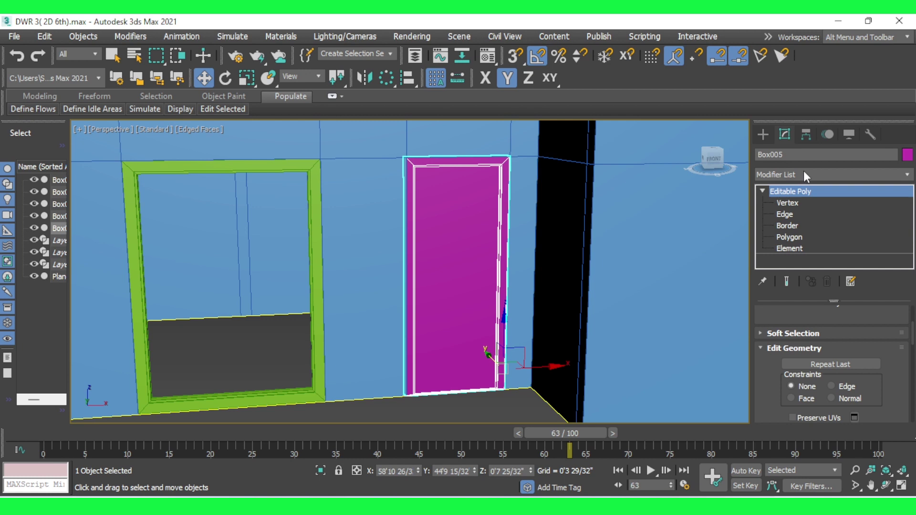
Add a Symmetry modifier to the door frame object.
{"action": "left_click", "coordinate": [803, 175]}
{"action": "scroll", "coordinate": [806, 365], "scroll_direction": "down", "scroll_amount": 5}
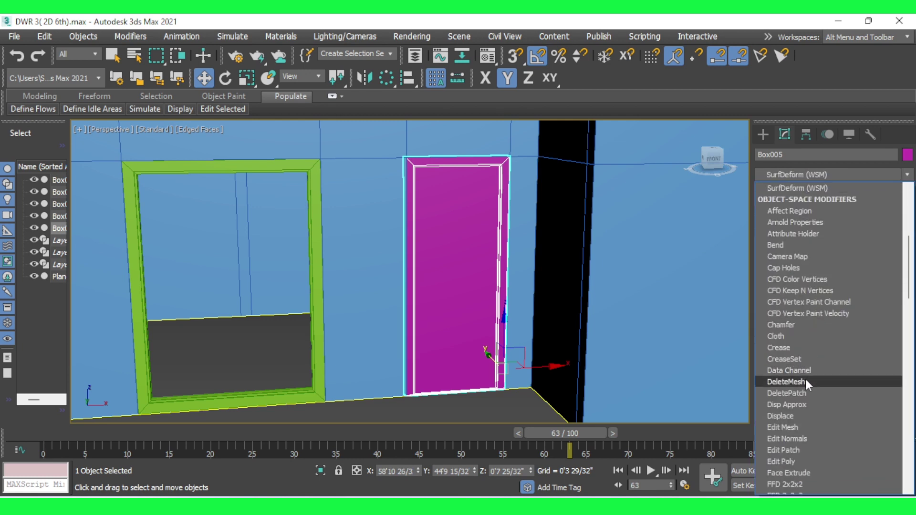
{"action": "scroll", "coordinate": [813, 442], "scroll_direction": "down", "scroll_amount": 20}
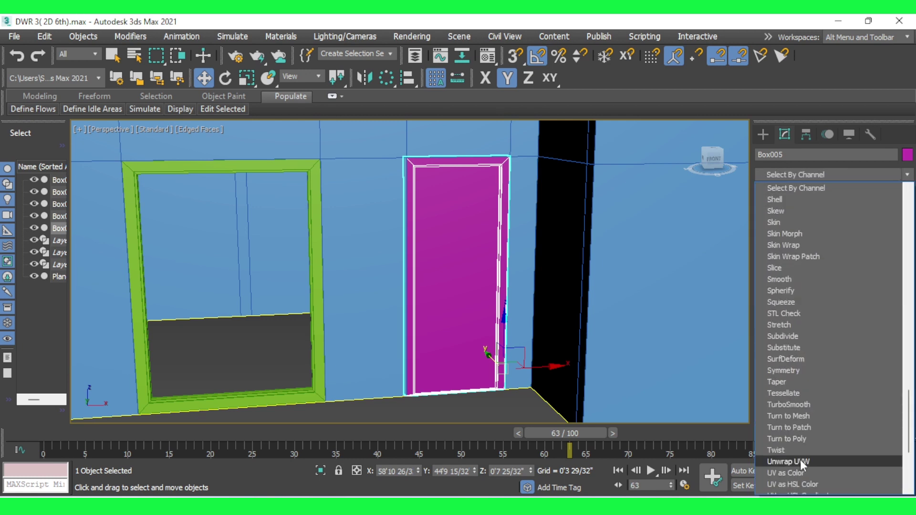
{"action": "left_click", "coordinate": [803, 370]}
{"action": "mouse_move", "coordinate": [501, 351]}
{"action": "middle_mouse_down", "text": "alt"}
{"action": "mouse_move", "coordinate": [699, 332]}
{"action": "mouse_move", "coordinate": [586, 372]}
{"action": "mouse_move", "coordinate": [490, 352]}
{"action": "middle_mouse_up", "text": "alt"}
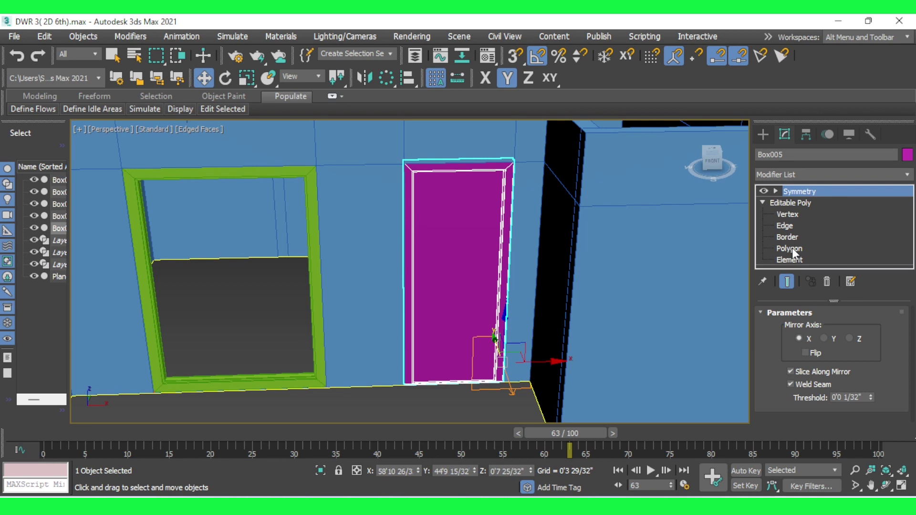
Collapse the door object to an Editable Poly and select its front face.
{"action": "right_click", "coordinate": [477, 243]}
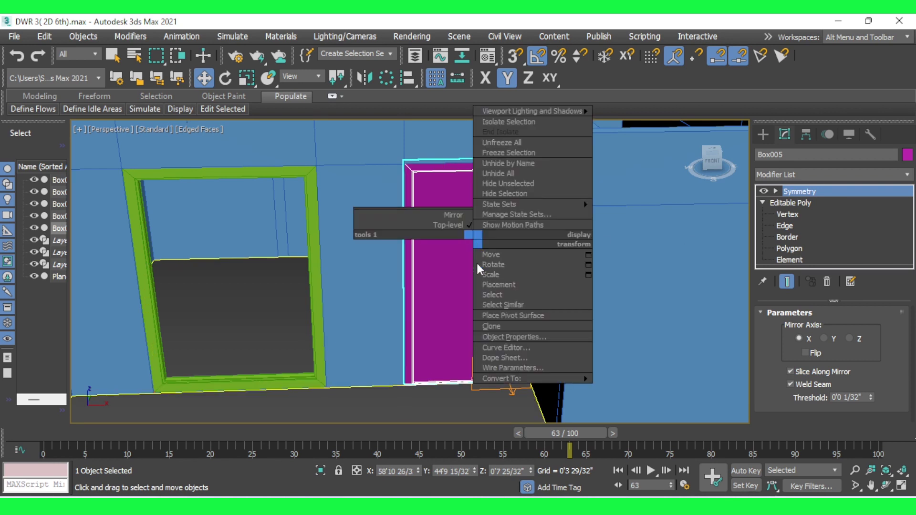
{"action": "left_click", "coordinate": [654, 388]}
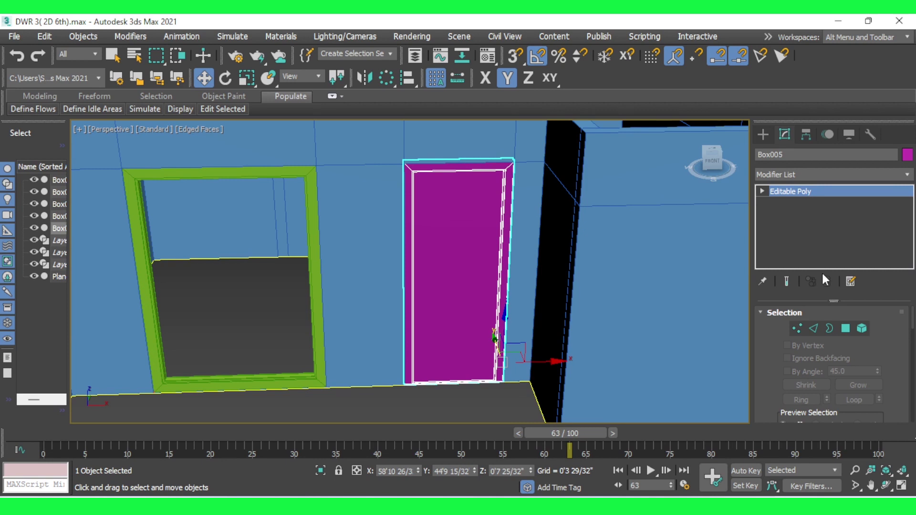
{"action": "left_click", "coordinate": [845, 333]}
Bridge the door frame's front face to open a passage through the wall.
{"action": "mouse_move", "coordinate": [428, 281]}
{"action": "middle_mouse_down", "text": "alt"}
{"action": "mouse_move", "coordinate": [495, 306]}
{"action": "mouse_move", "coordinate": [471, 317]}
{"action": "mouse_move", "coordinate": [436, 252]}
{"action": "middle_mouse_up", "text": "alt"}
{"action": "scroll", "coordinate": [772, 379], "scroll_direction": "down", "scroll_amount": 1}
{"action": "scroll", "coordinate": [770, 371], "scroll_direction": "down", "scroll_amount": 3}
{"action": "scroll", "coordinate": [769, 374], "scroll_direction": "down", "scroll_amount": 1}
{"action": "left_click", "coordinate": [812, 390]}
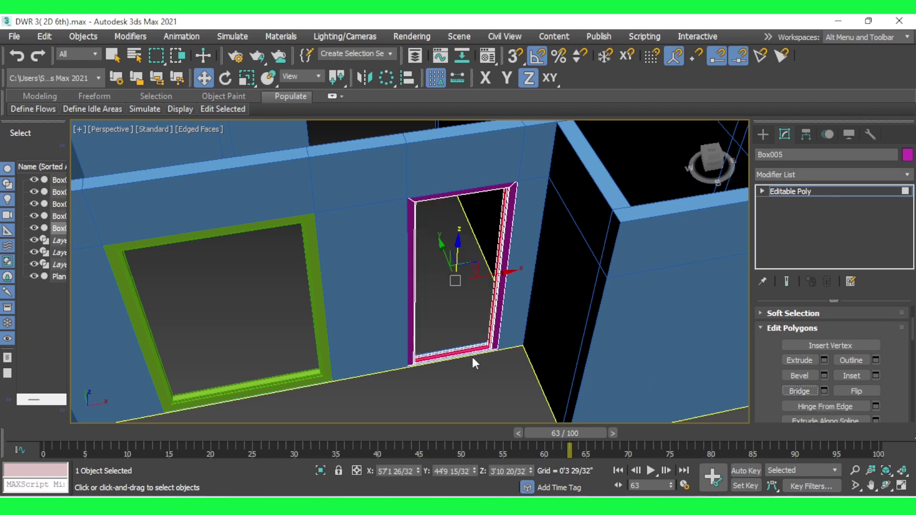
Orbit and zoom around the building to inspect the open doorway and its stepped frame.
{"action": "mouse_move", "coordinate": [468, 356]}
{"action": "middle_mouse_down", "text": "alt"}
{"action": "mouse_move", "coordinate": [493, 354]}
{"action": "mouse_move", "coordinate": [471, 308]}
{"action": "mouse_move", "coordinate": [458, 313]}
{"action": "middle_mouse_up", "text": "alt"}
{"action": "scroll", "coordinate": [437, 200], "scroll_direction": "up", "scroll_amount": 1}
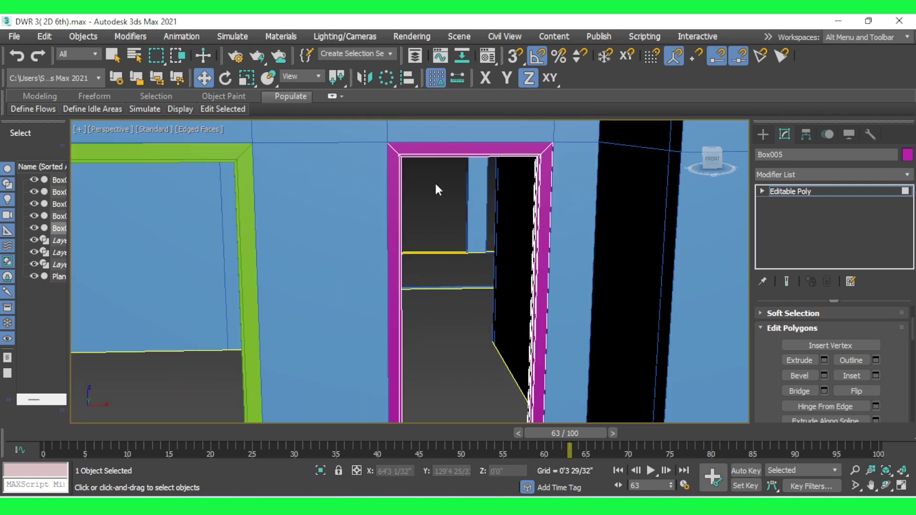
{"action": "scroll", "coordinate": [434, 181], "scroll_direction": "up", "scroll_amount": 3}
{"action": "mouse_move", "coordinate": [491, 266]}
{"action": "middle_mouse_down", "text": "alt"}
{"action": "mouse_move", "coordinate": [500, 315]}
{"action": "mouse_move", "coordinate": [424, 315]}
{"action": "mouse_move", "coordinate": [500, 300]}
{"action": "mouse_move", "coordinate": [494, 316]}
{"action": "mouse_move", "coordinate": [482, 315]}
{"action": "middle_mouse_up", "text": "alt"}
{"action": "scroll", "coordinate": [480, 310], "scroll_direction": "down", "scroll_amount": 5}
{"action": "scroll", "coordinate": [489, 331], "scroll_direction": "down", "scroll_amount": 3}
{"action": "mouse_move", "coordinate": [497, 356]}
{"action": "middle_mouse_down", "text": "alt"}
{"action": "mouse_move", "coordinate": [525, 401]}
{"action": "mouse_move", "coordinate": [537, 403]}
{"action": "middle_mouse_up", "text": "alt"}
{"action": "scroll", "coordinate": [524, 404], "scroll_direction": "up", "scroll_amount": 3}
{"action": "scroll", "coordinate": [506, 405], "scroll_direction": "up", "scroll_amount": 3}
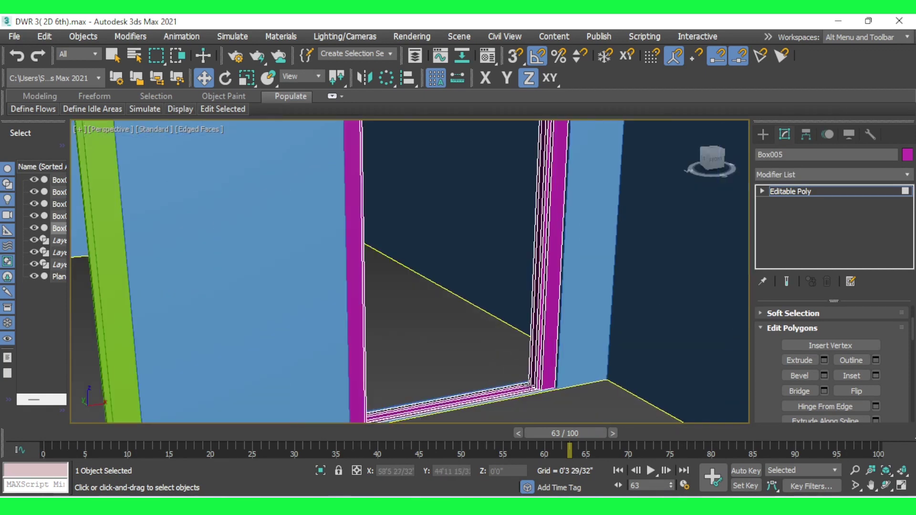
{"action": "scroll", "coordinate": [548, 403], "scroll_direction": "up", "scroll_amount": 3}
{"action": "scroll", "coordinate": [597, 404], "scroll_direction": "up", "scroll_amount": 2}
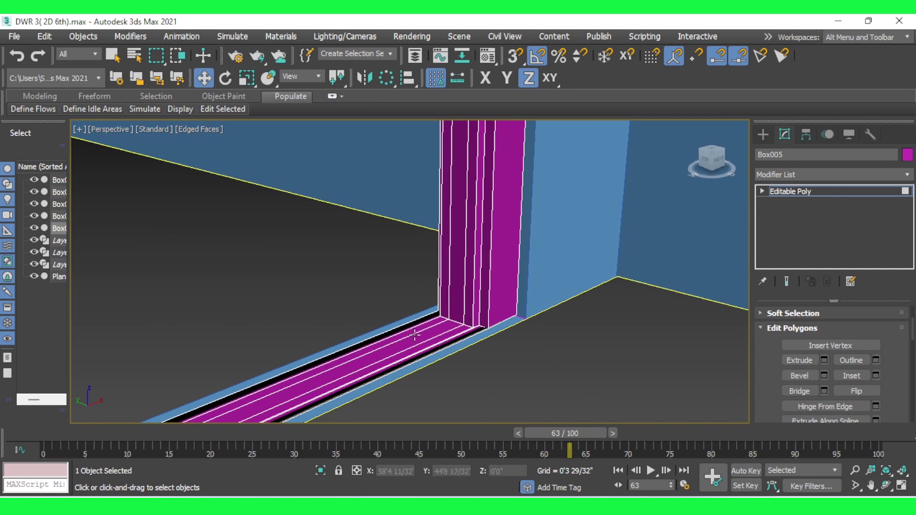
{"action": "mouse_move", "coordinate": [454, 353]}
{"action": "middle_mouse_down", "text": "alt"}
{"action": "mouse_move", "coordinate": [452, 384]}
{"action": "mouse_move", "coordinate": [430, 333]}
{"action": "mouse_move", "coordinate": [439, 348]}
{"action": "middle_mouse_up", "text": "alt"}
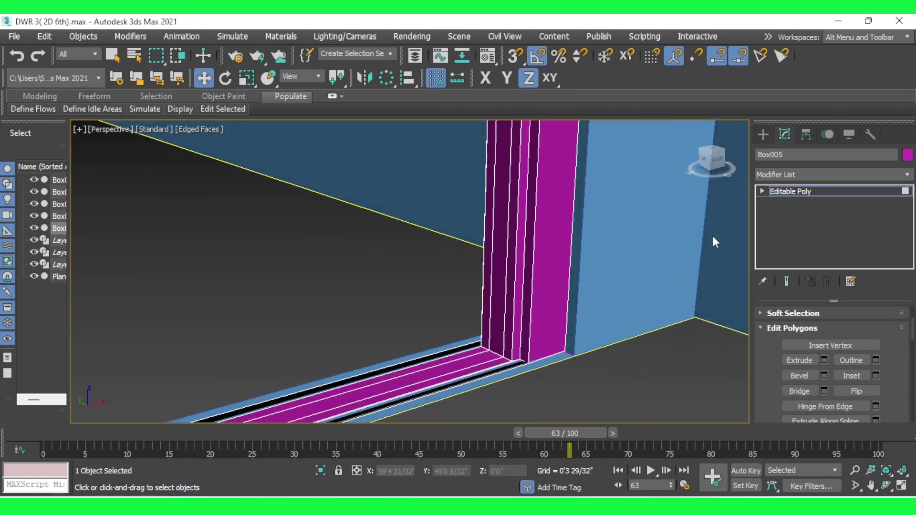
Draw a trial Standard Primitive box at the frame's foot, then undo it.
{"action": "left_click", "coordinate": [762, 135]}
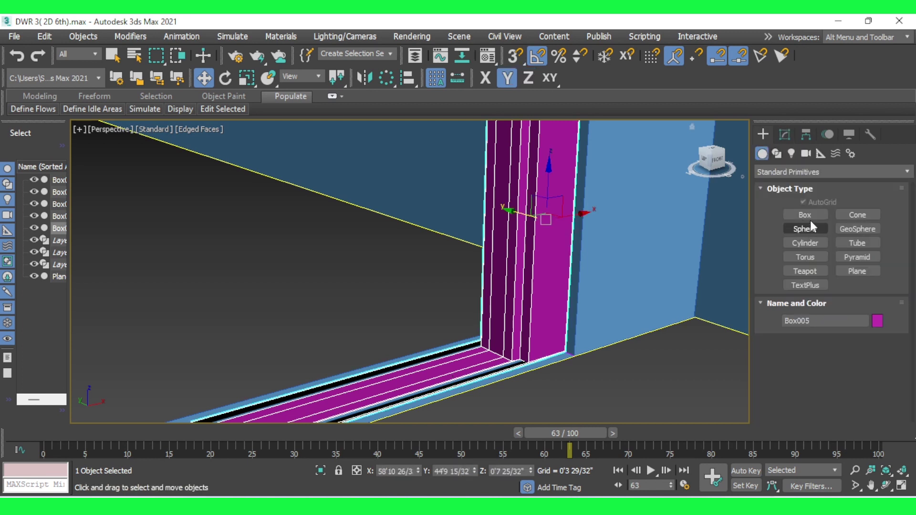
{"action": "left_click", "coordinate": [807, 216]}
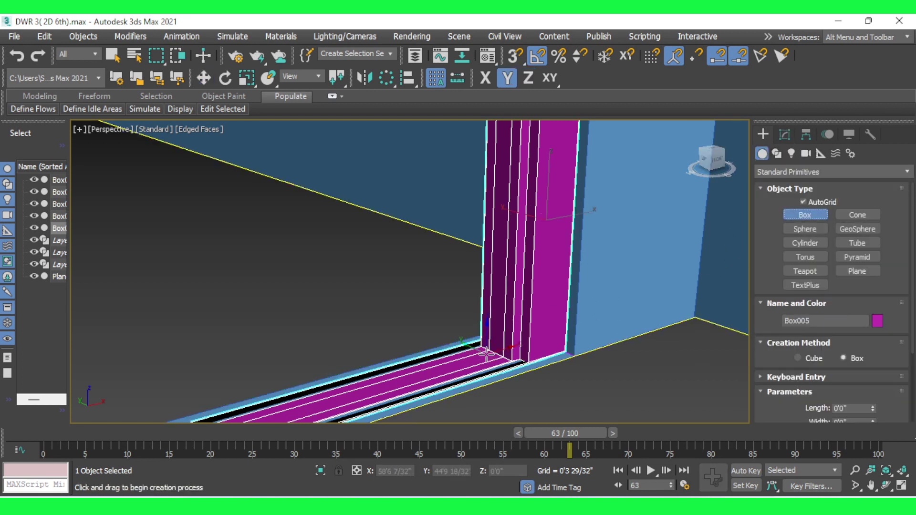
{"action": "scroll", "coordinate": [509, 357], "scroll_direction": "up", "scroll_amount": 2}
{"action": "left_click_drag", "start_coordinate": [511, 356], "coordinate": [487, 337]}
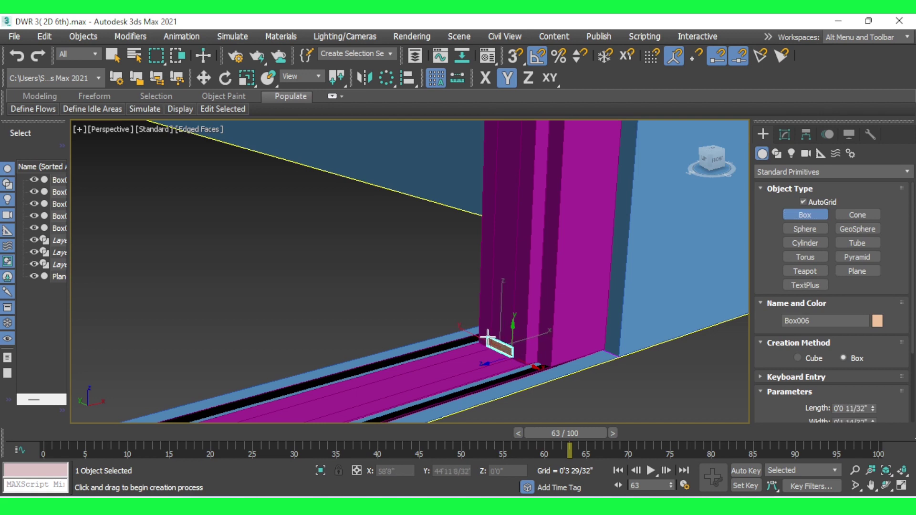
{"action": "left_click_drag", "start_coordinate": [488, 336], "coordinate": [488, 335]}
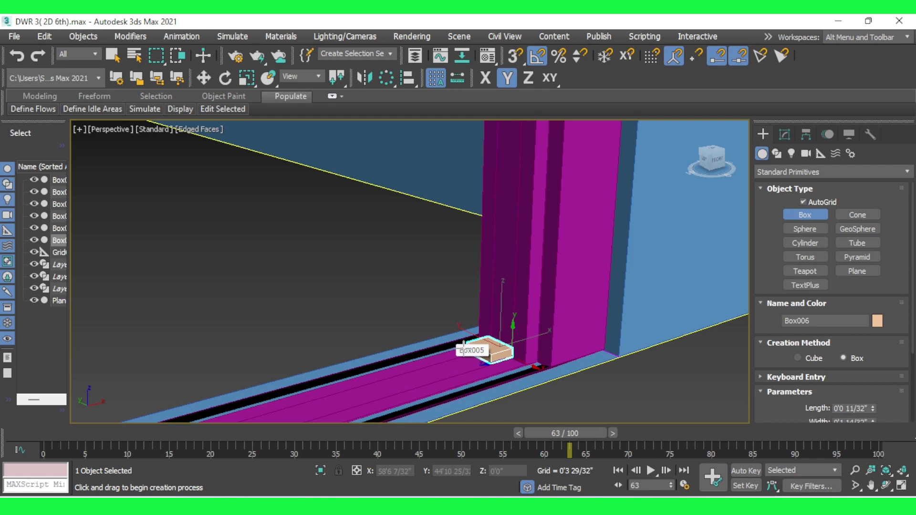
{"action": "key", "text": "ctrl+z"}
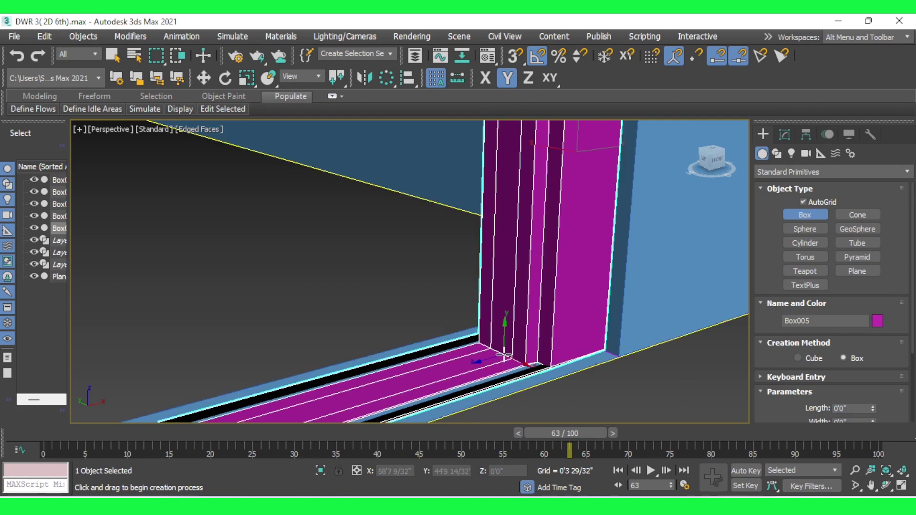
Draw box Box006 along the bottom of the doorway between the frame posts.
{"action": "left_click_drag", "start_coordinate": [500, 355], "coordinate": [496, 211]}
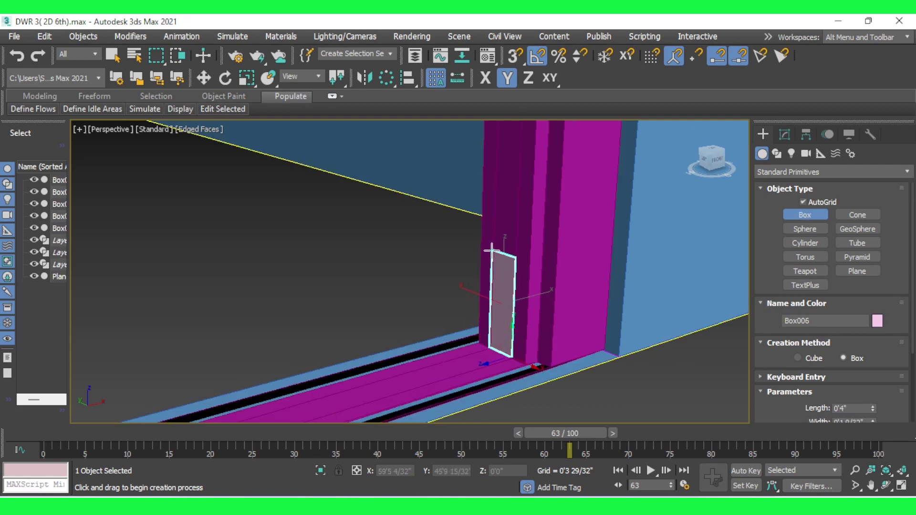
{"action": "left_click", "coordinate": [415, 241]}
{"action": "scroll", "coordinate": [415, 243], "scroll_direction": "down", "scroll_amount": 3}
{"action": "mouse_move", "coordinate": [415, 245]}
{"action": "middle_mouse_down", "text": "alt"}
{"action": "mouse_move", "coordinate": [372, 264]}
{"action": "mouse_move", "coordinate": [287, 268]}
{"action": "middle_mouse_up", "text": "alt"}
{"action": "scroll", "coordinate": [286, 268], "scroll_direction": "up", "scroll_amount": 3}
{"action": "mouse_move", "coordinate": [216, 261]}
{"action": "middle_mouse_down", "text": "alt"}
{"action": "mouse_move", "coordinate": [229, 261]}
{"action": "mouse_move", "coordinate": [102, 296]}
{"action": "middle_mouse_up", "text": "alt"}
{"action": "scroll", "coordinate": [233, 261], "scroll_direction": "up", "scroll_amount": 3}
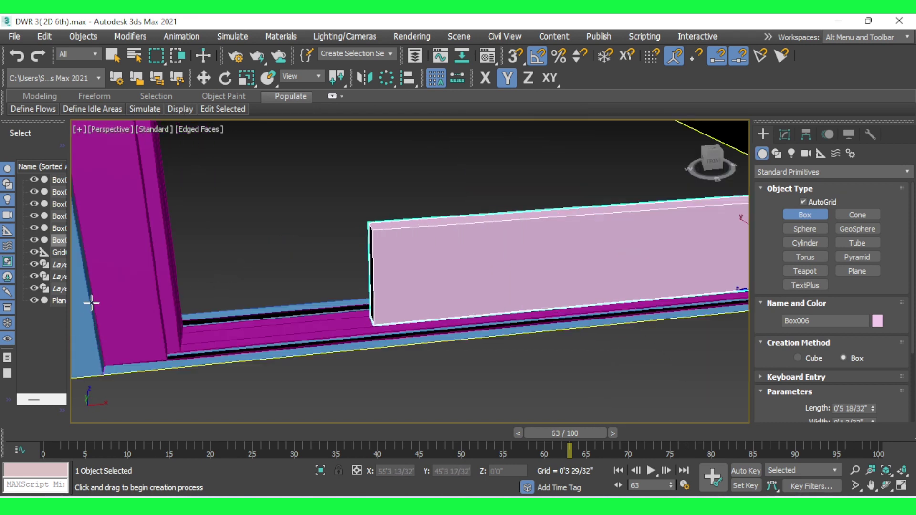
{"action": "scroll", "coordinate": [122, 391], "scroll_direction": "up", "scroll_amount": 3}
Adjust Box006's length so its end meets the frame's left post.
{"action": "left_click_drag", "start_coordinate": [129, 380], "coordinate": [18, 416]}
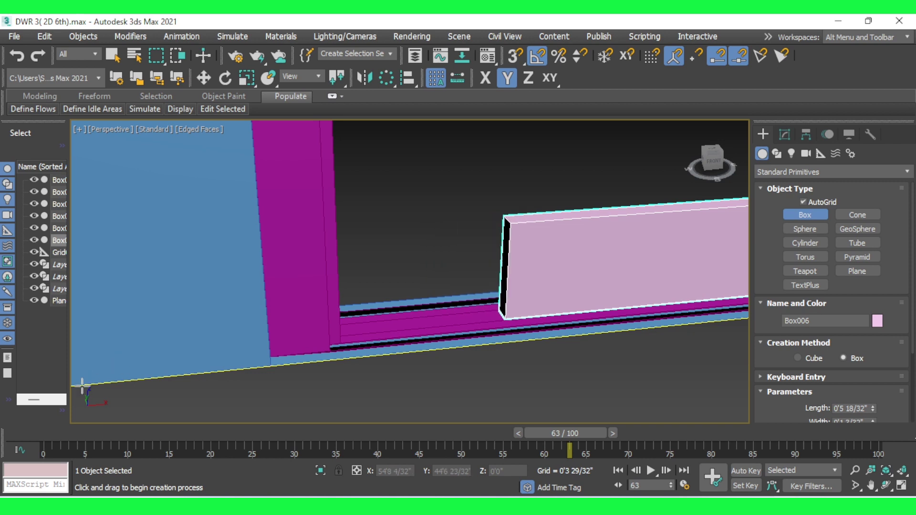
{"action": "key", "text": "shift+z"}
{"action": "left_click_drag", "start_coordinate": [187, 347], "coordinate": [269, 338]}
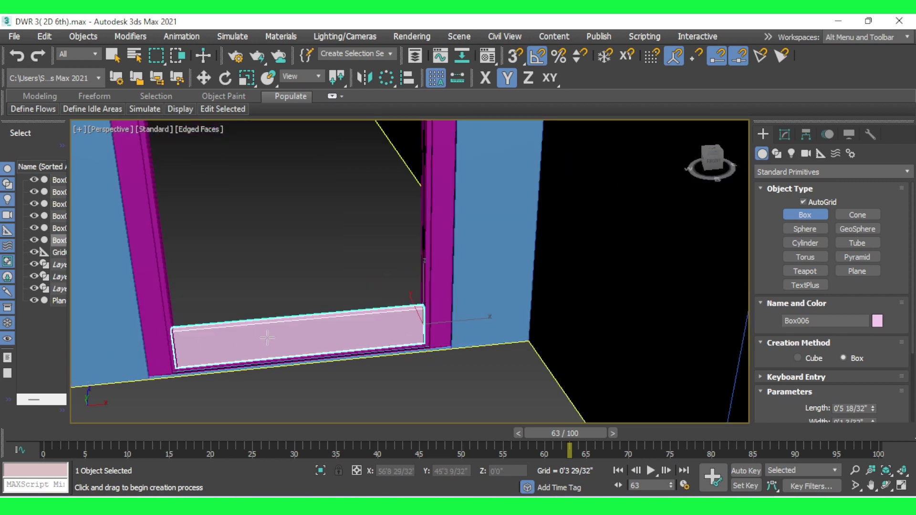
{"action": "left_click", "coordinate": [368, 374]}
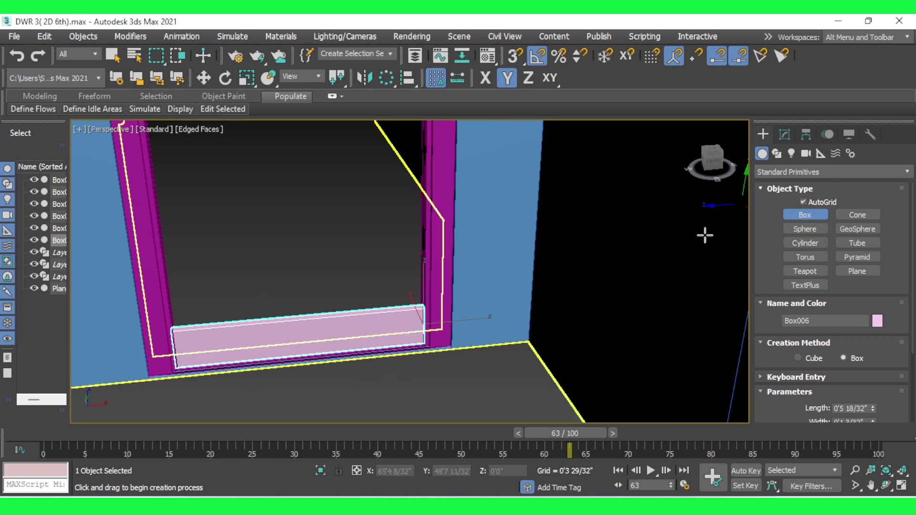
Convert Box006 to an Editable Poly at Vertex level and maximize the Front view.
{"action": "right_click", "coordinate": [279, 332]}
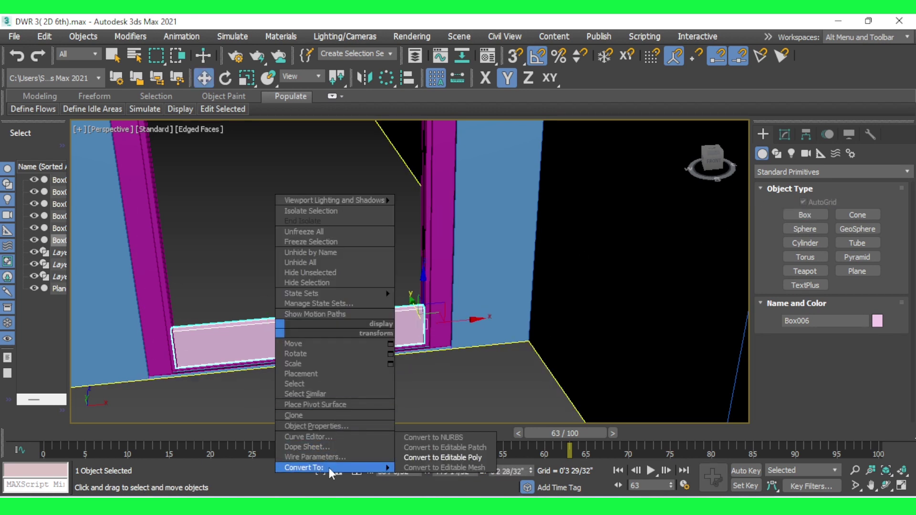
{"action": "left_click", "coordinate": [418, 457]}
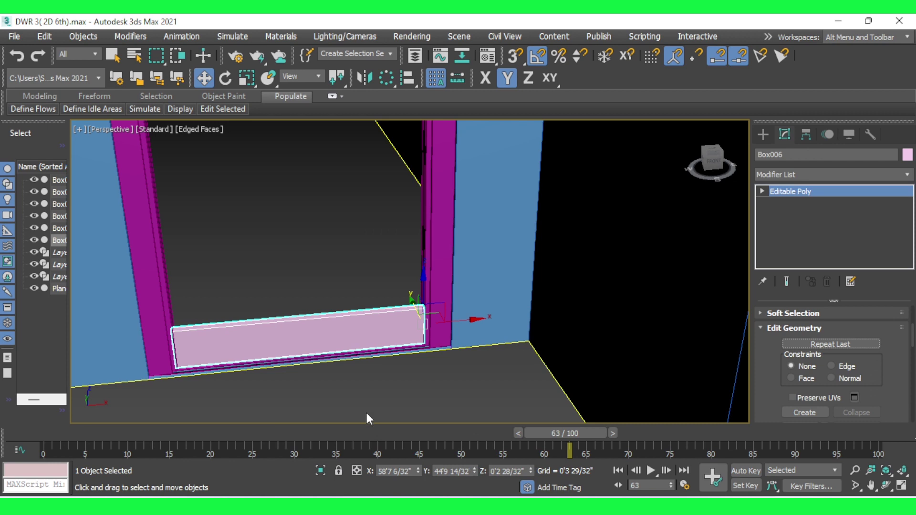
{"action": "left_click", "coordinate": [762, 191]}
{"action": "left_click", "coordinate": [786, 203]}
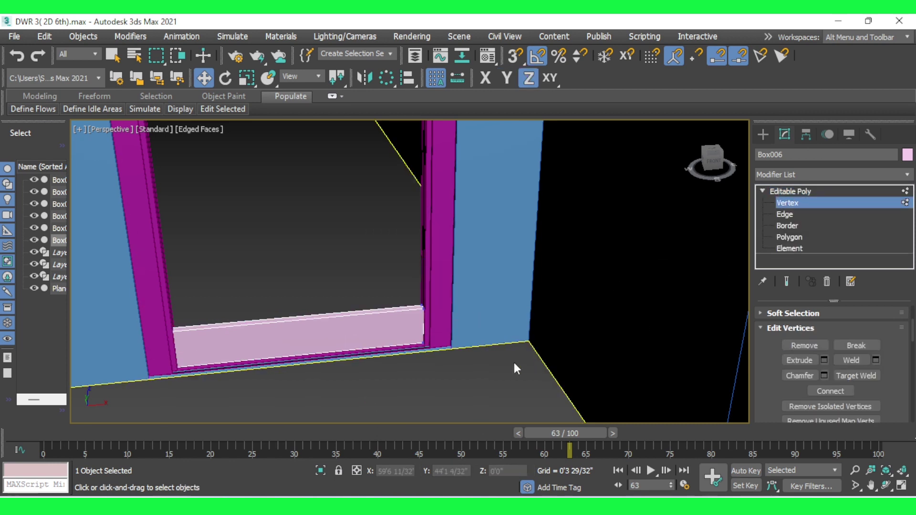
{"action": "key", "text": "alt+w"}
{"action": "left_click", "coordinate": [473, 181]}
{"action": "key", "text": "alt+w"}
{"action": "scroll", "coordinate": [462, 180], "scroll_direction": "down", "scroll_amount": 3}
{"action": "scroll", "coordinate": [420, 197], "scroll_direction": "down", "scroll_amount": 3}
{"action": "scroll", "coordinate": [418, 285], "scroll_direction": "up", "scroll_amount": 5}
{"action": "scroll", "coordinate": [399, 274], "scroll_direction": "up", "scroll_amount": 5}
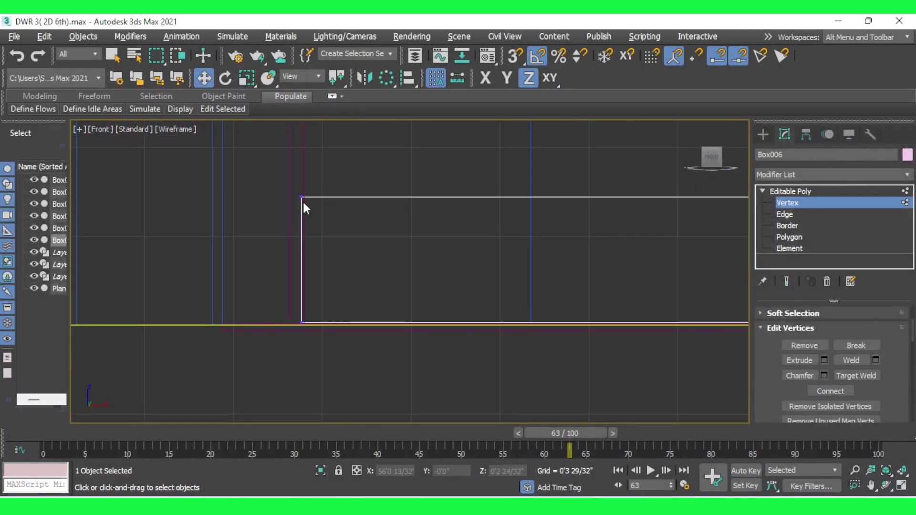
Slide the box's corner vertex sideways to meet the frame post.
{"action": "left_click_drag", "start_coordinate": [306, 279], "coordinate": [296, 301]}
{"action": "scroll", "coordinate": [347, 218], "scroll_direction": "up", "scroll_amount": 3}
{"action": "mouse_move", "coordinate": [352, 212]}
{"action": "left_mouse_down"}
{"action": "mouse_move", "coordinate": [368, 211]}
{"action": "mouse_move", "coordinate": [356, 212]}
{"action": "left_mouse_up"}
{"action": "left_click", "coordinate": [284, 296]}
{"action": "scroll", "coordinate": [268, 327], "scroll_direction": "down", "scroll_amount": 3}
Raise Box006's top vertices to the frame's inner head so it fills the doorway.
{"action": "left_click_drag", "start_coordinate": [242, 266], "coordinate": [571, 292]}
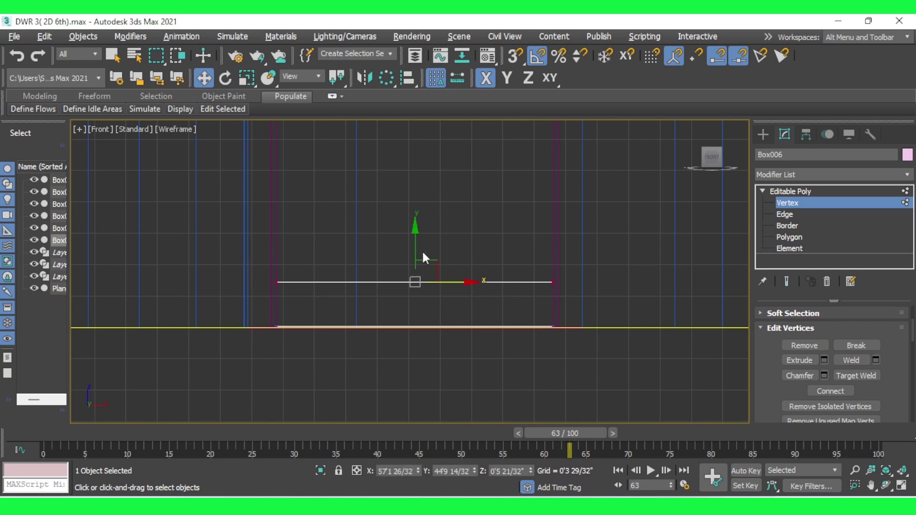
{"action": "left_click_drag", "start_coordinate": [421, 250], "coordinate": [424, 147]}
{"action": "scroll", "coordinate": [423, 361], "scroll_direction": "down", "scroll_amount": 3}
{"action": "left_click_drag", "start_coordinate": [421, 268], "coordinate": [414, 133]}
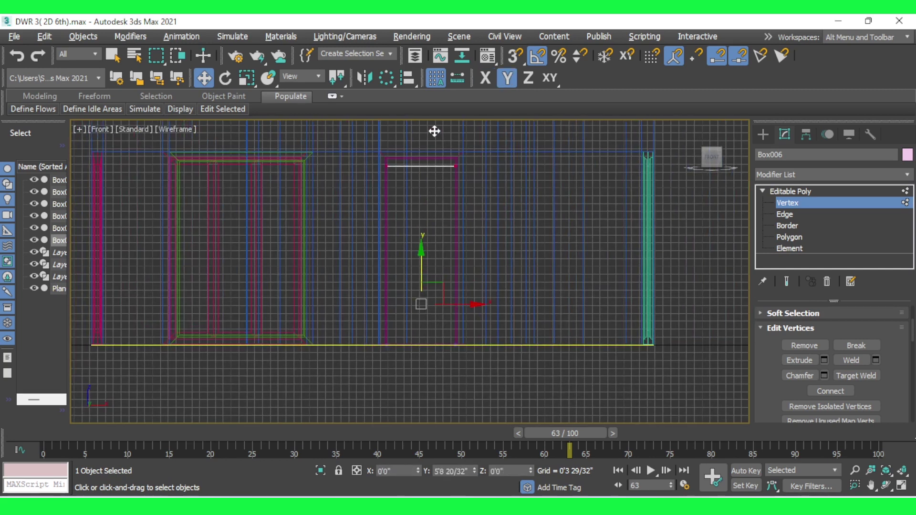
{"action": "scroll", "coordinate": [418, 245], "scroll_direction": "up", "scroll_amount": 4}
{"action": "scroll", "coordinate": [362, 317], "scroll_direction": "up", "scroll_amount": 2}
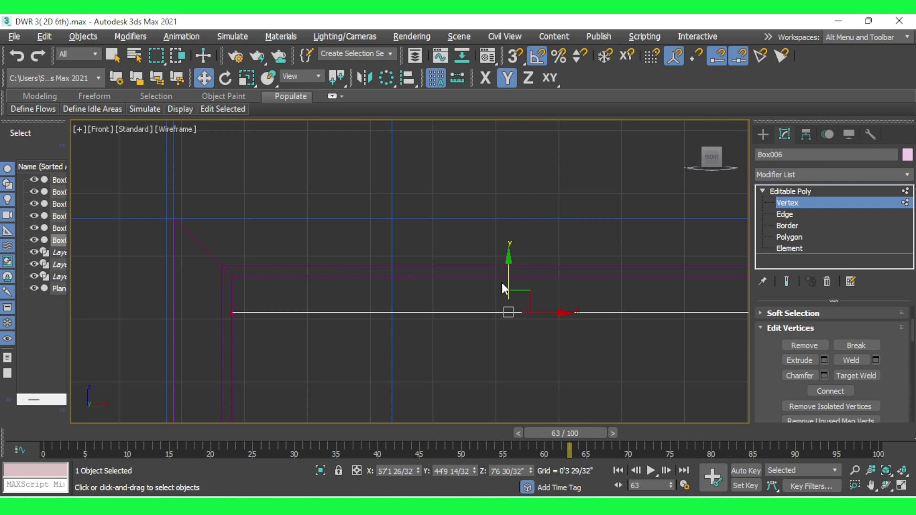
{"action": "left_click_drag", "start_coordinate": [509, 287], "coordinate": [510, 252]}
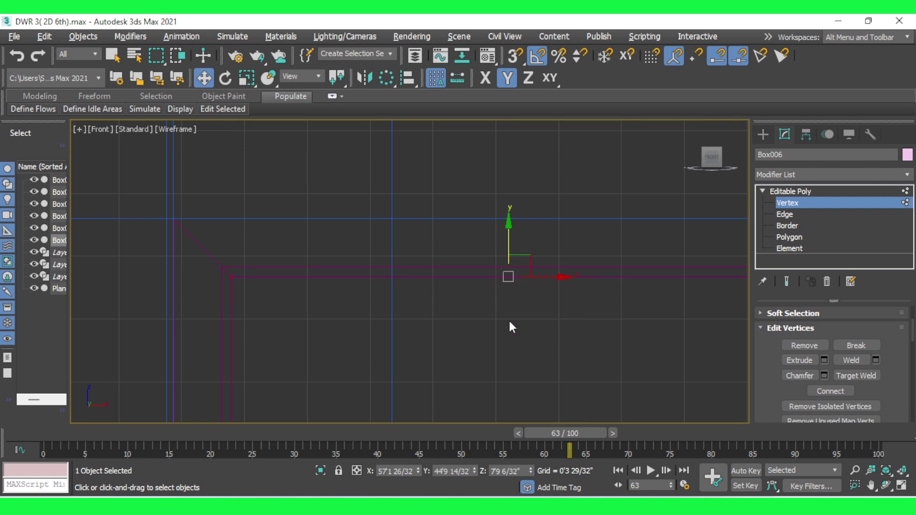
{"action": "left_click", "coordinate": [806, 191]}
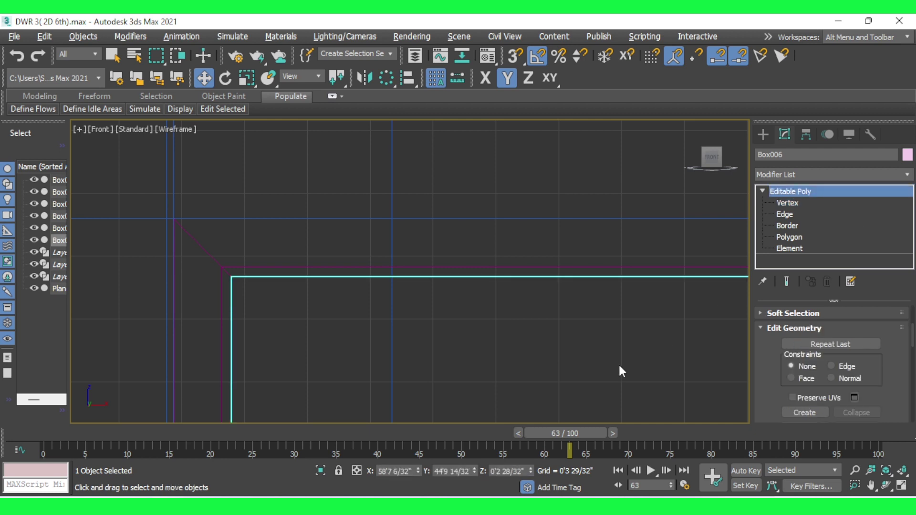
{"action": "left_click", "coordinate": [617, 362]}
{"action": "key", "text": "alt+w"}
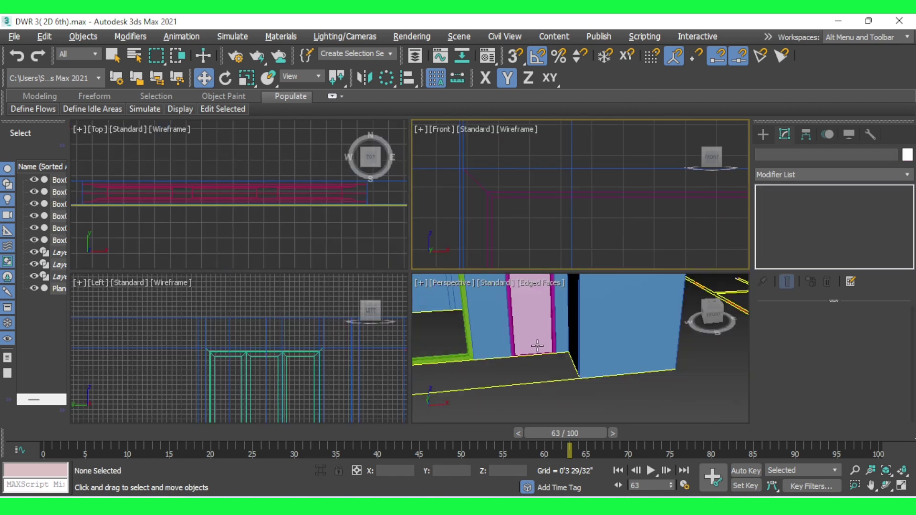
Select both the magenta door frame and the pink door panel in the Perspective view.
{"action": "left_click", "coordinate": [567, 396]}
{"action": "key", "text": "alt+w"}
{"action": "scroll", "coordinate": [595, 355], "scroll_direction": "down", "scroll_amount": 4}
{"action": "scroll", "coordinate": [546, 361], "scroll_direction": "up", "scroll_amount": 2}
{"action": "mouse_move", "coordinate": [546, 361]}
{"action": "middle_mouse_down", "text": "alt"}
{"action": "mouse_move", "coordinate": [534, 350]}
{"action": "mouse_move", "coordinate": [543, 343]}
{"action": "middle_mouse_up", "text": "alt"}
{"action": "scroll", "coordinate": [519, 289], "scroll_direction": "up", "scroll_amount": 5}
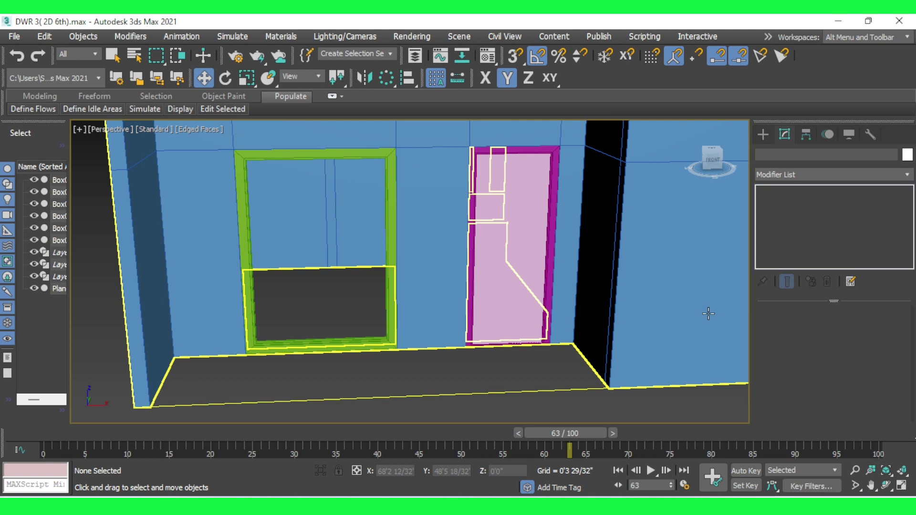
{"action": "left_click", "coordinate": [549, 277]}
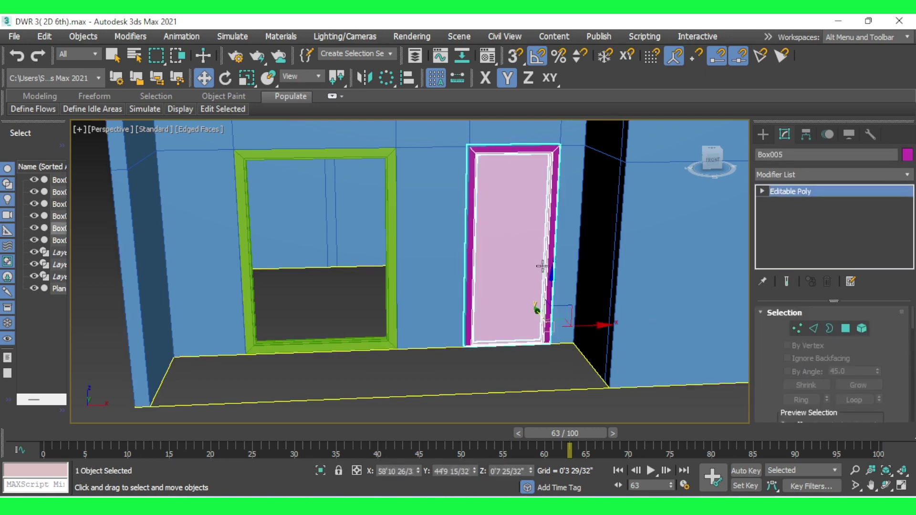
{"action": "left_click", "coordinate": [506, 245], "text": "ctrl"}
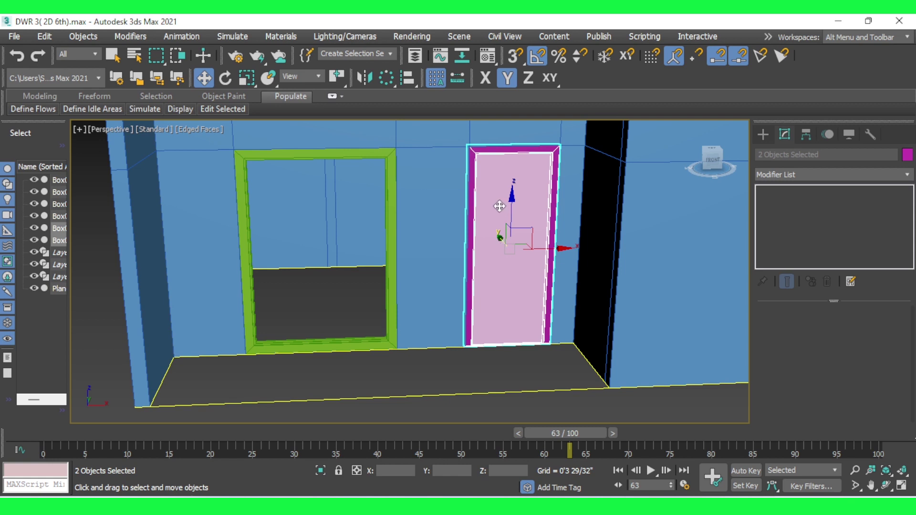
In the maximized Top view, drag a copy of the frame and panel as Box007.
{"action": "key", "text": "alt+w"}
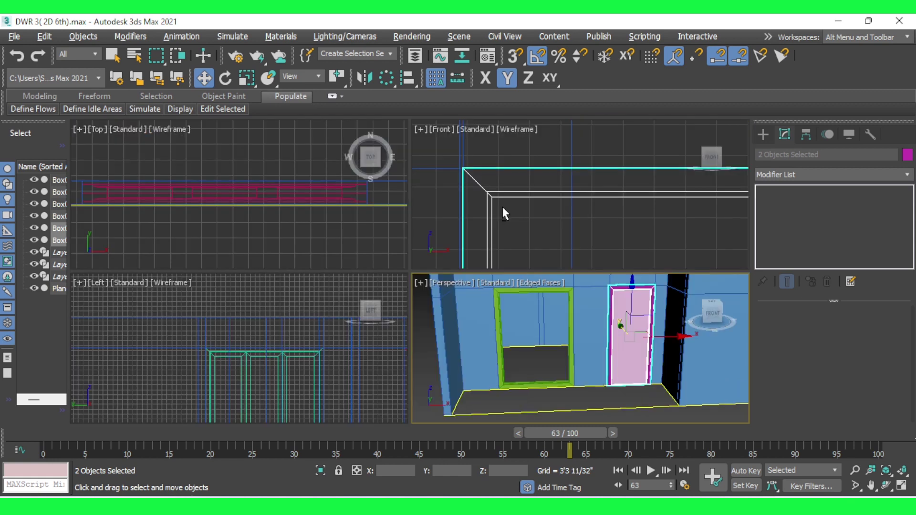
{"action": "key", "text": "alt+w"}
{"action": "scroll", "coordinate": [335, 244], "scroll_direction": "down", "scroll_amount": 3}
{"action": "scroll", "coordinate": [336, 243], "scroll_direction": "down", "scroll_amount": 5}
{"action": "scroll", "coordinate": [362, 358], "scroll_direction": "up", "scroll_amount": 5}
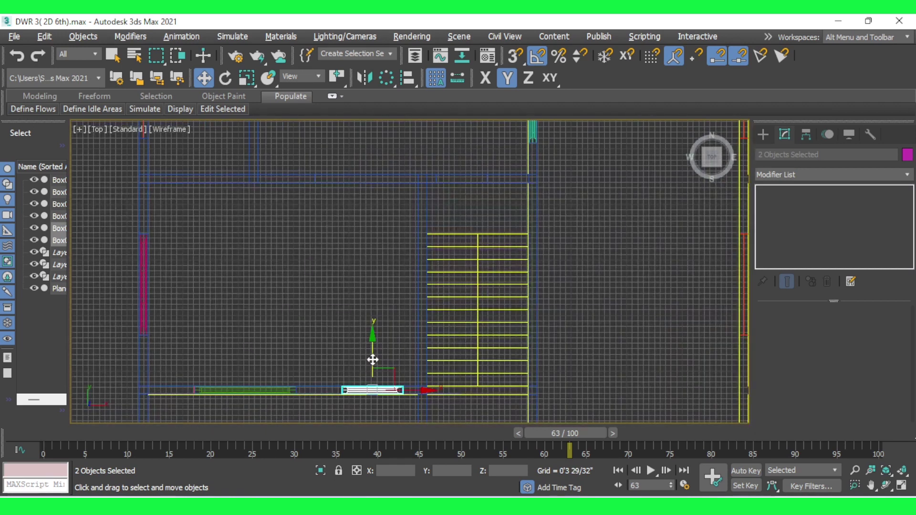
{"action": "left_click_drag", "start_coordinate": [372, 359], "coordinate": [376, 288], "text": "shift"}
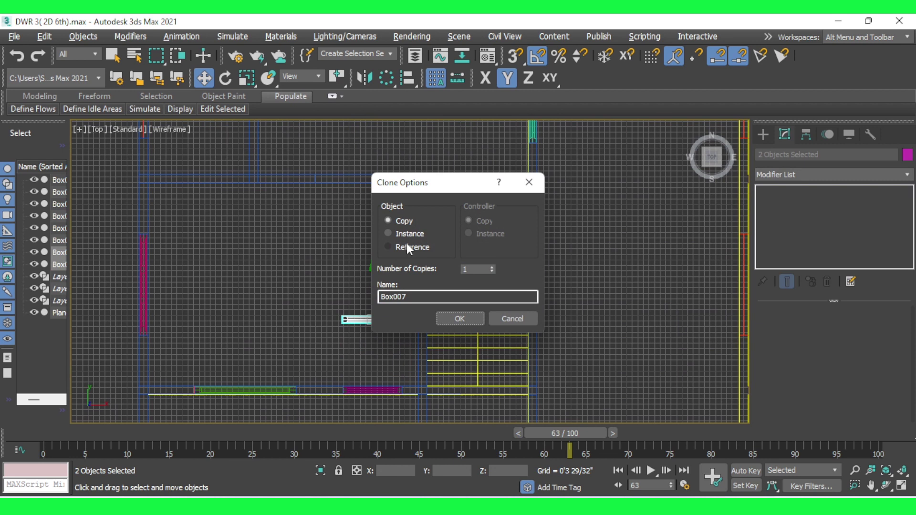
Make an independent copy of the window frame and position it on the upper wall line.
{"action": "left_click", "coordinate": [459, 319]}
{"action": "left_click_drag", "start_coordinate": [377, 318], "coordinate": [376, 229]}
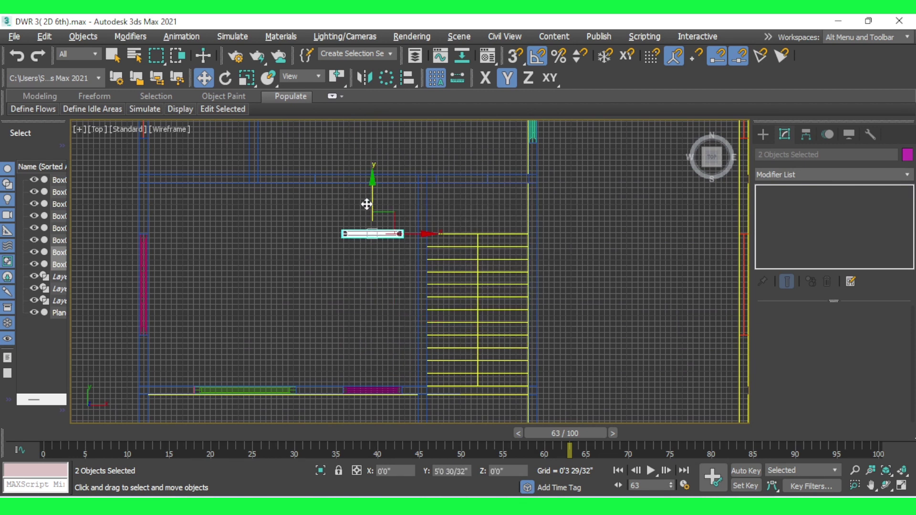
{"action": "scroll", "coordinate": [391, 345], "scroll_direction": "down", "scroll_amount": 3}
{"action": "scroll", "coordinate": [357, 279], "scroll_direction": "up", "scroll_amount": 2}
{"action": "scroll", "coordinate": [357, 284], "scroll_direction": "up", "scroll_amount": 2}
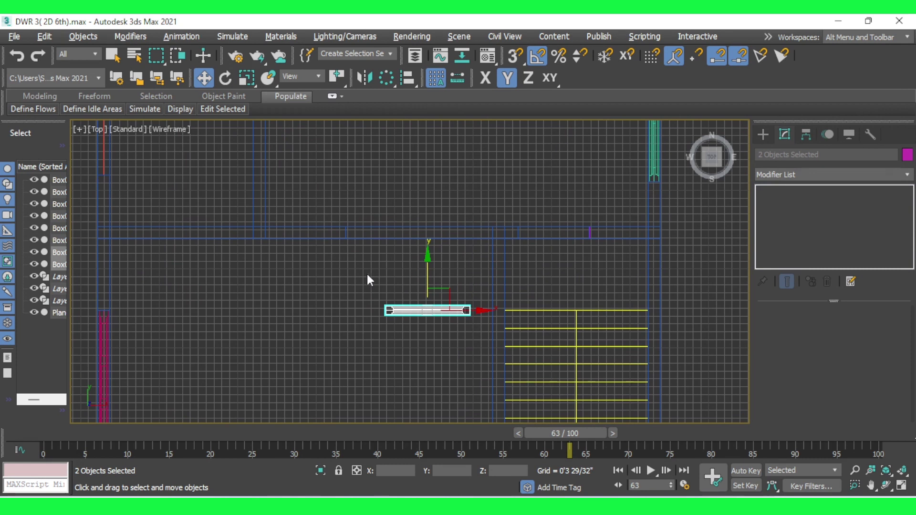
{"action": "left_click_drag", "start_coordinate": [424, 282], "coordinate": [435, 198]}
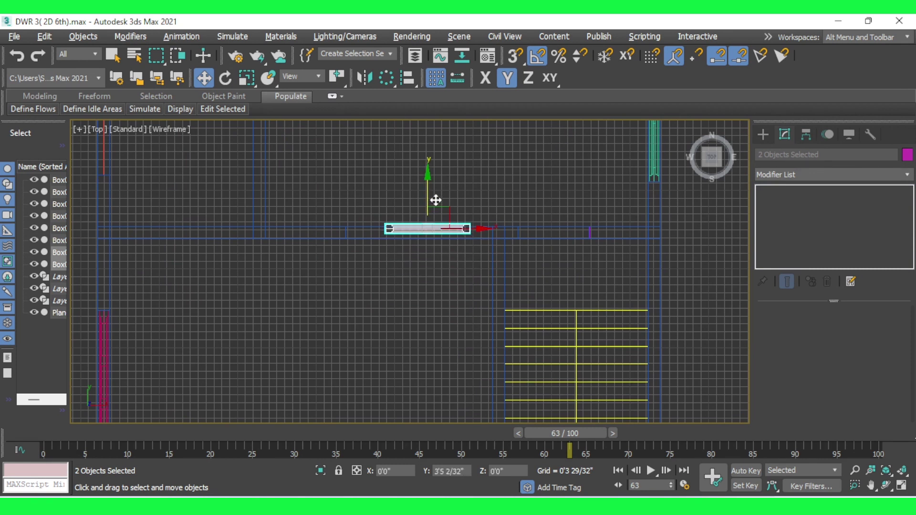
{"action": "scroll", "coordinate": [559, 222], "scroll_direction": "up", "scroll_amount": 2}
{"action": "scroll", "coordinate": [403, 262], "scroll_direction": "up", "scroll_amount": 2}
{"action": "mouse_move", "coordinate": [230, 238]}
{"action": "left_mouse_down"}
{"action": "mouse_move", "coordinate": [625, 250]}
{"action": "mouse_move", "coordinate": [605, 256]}
{"action": "left_mouse_up"}
{"action": "scroll", "coordinate": [500, 245], "scroll_direction": "up", "scroll_amount": 3}
{"action": "scroll", "coordinate": [432, 268], "scroll_direction": "down", "scroll_amount": 1}
{"action": "mouse_move", "coordinate": [611, 206]}
{"action": "left_mouse_down"}
{"action": "mouse_move", "coordinate": [610, 237]}
{"action": "mouse_move", "coordinate": [610, 229]}
{"action": "left_mouse_up"}
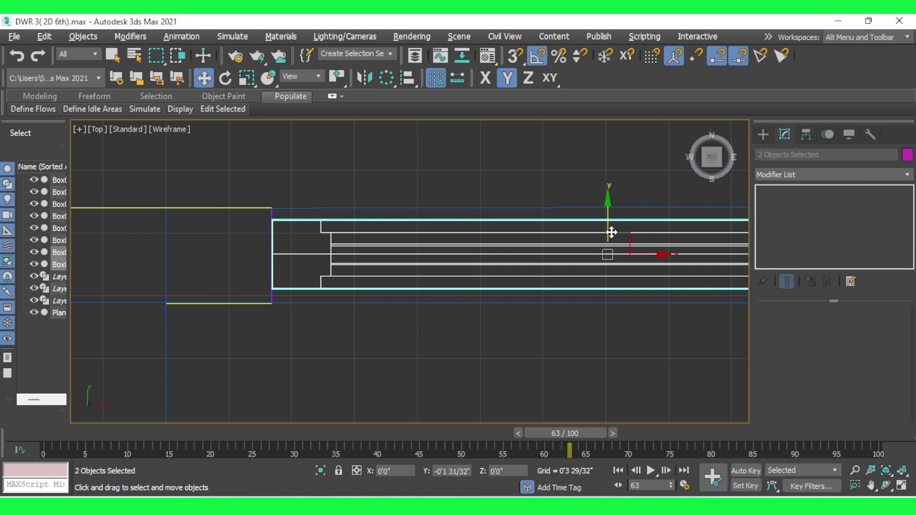
{"action": "scroll", "coordinate": [265, 263], "scroll_direction": "down", "scroll_amount": 3}
{"action": "scroll", "coordinate": [482, 245], "scroll_direction": "up", "scroll_amount": 3}
{"action": "scroll", "coordinate": [482, 244], "scroll_direction": "up", "scroll_amount": 2}
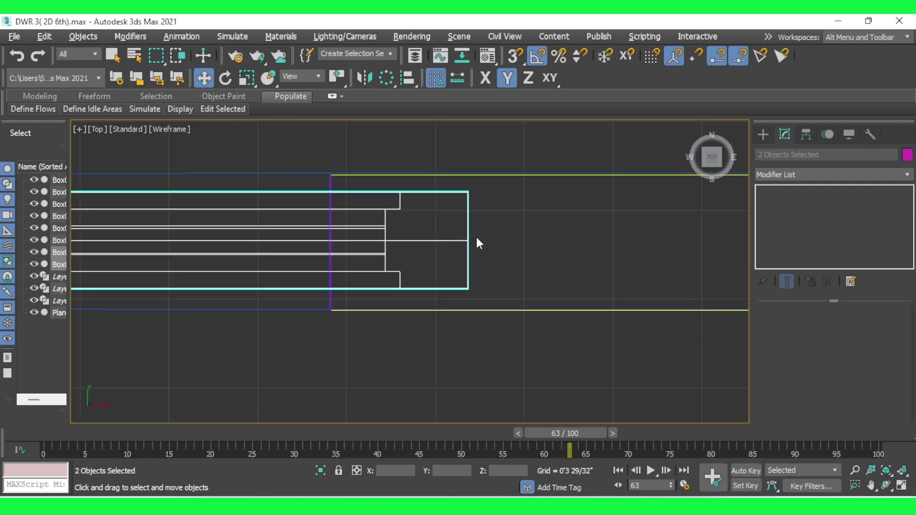
Shorten outer frame piece Box007 by moving its right-end vertices left to the wall edge.
{"action": "left_click", "coordinate": [476, 235]}
{"action": "left_click", "coordinate": [468, 236]}
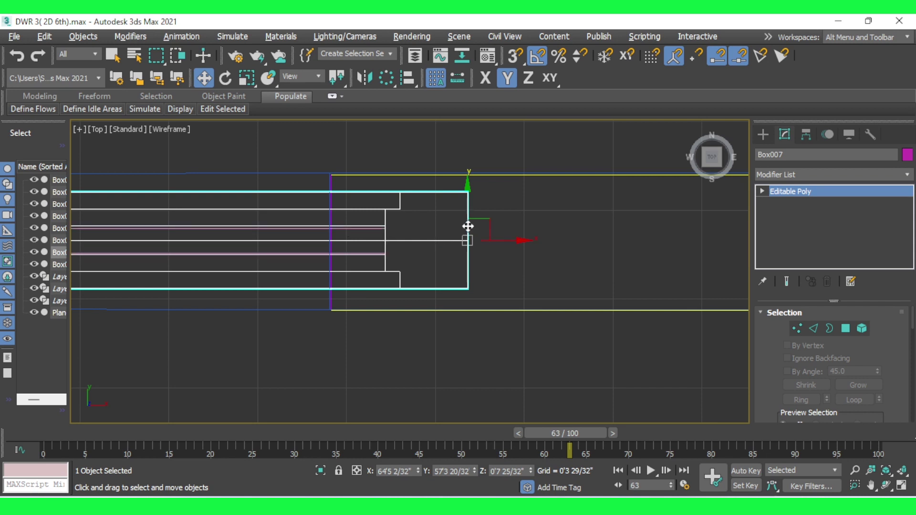
{"action": "left_click", "coordinate": [796, 329]}
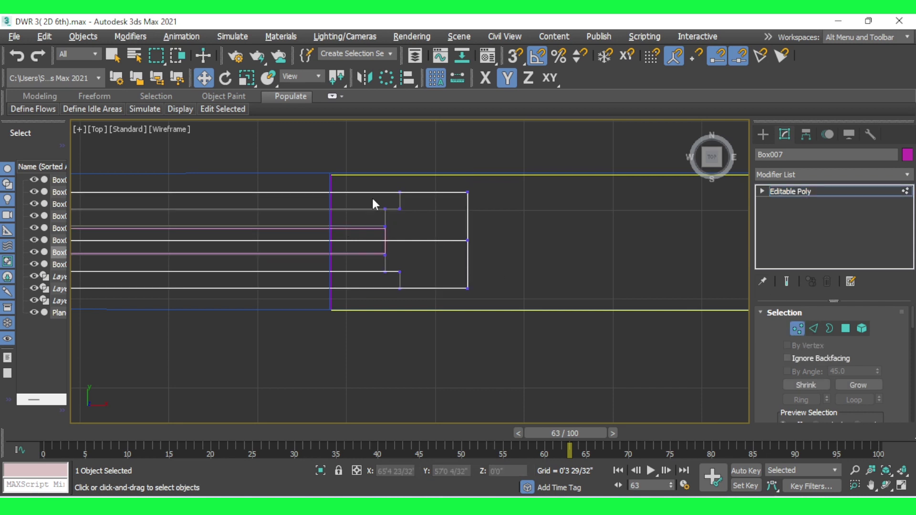
{"action": "left_click_drag", "start_coordinate": [344, 155], "coordinate": [513, 302]}
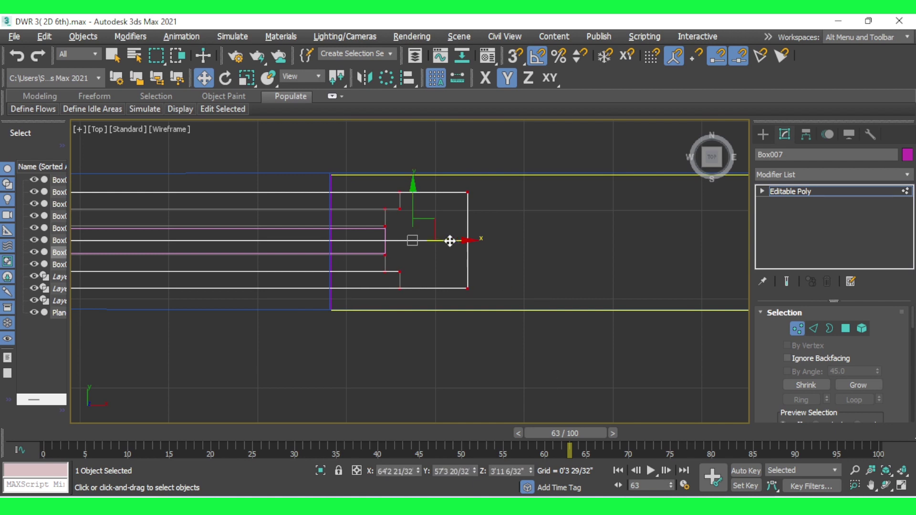
{"action": "left_click_drag", "start_coordinate": [449, 241], "coordinate": [312, 251]}
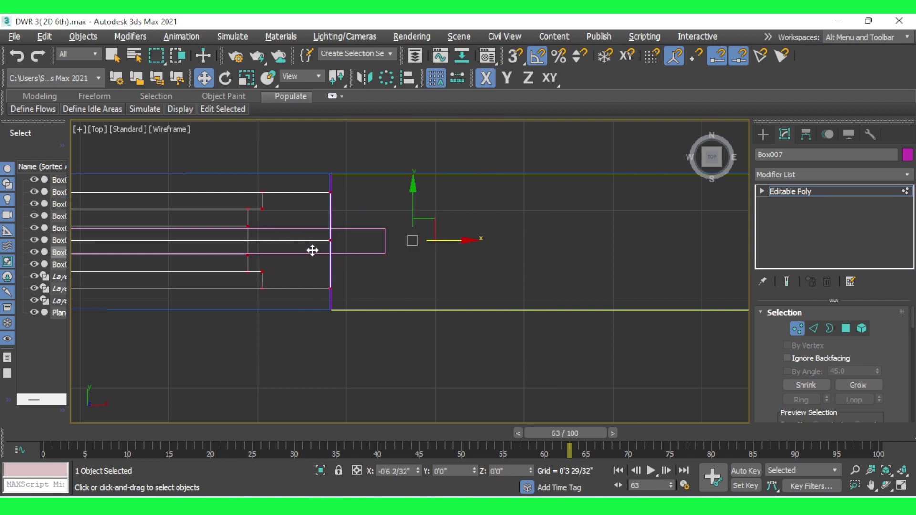
{"action": "left_click", "coordinate": [422, 257]}
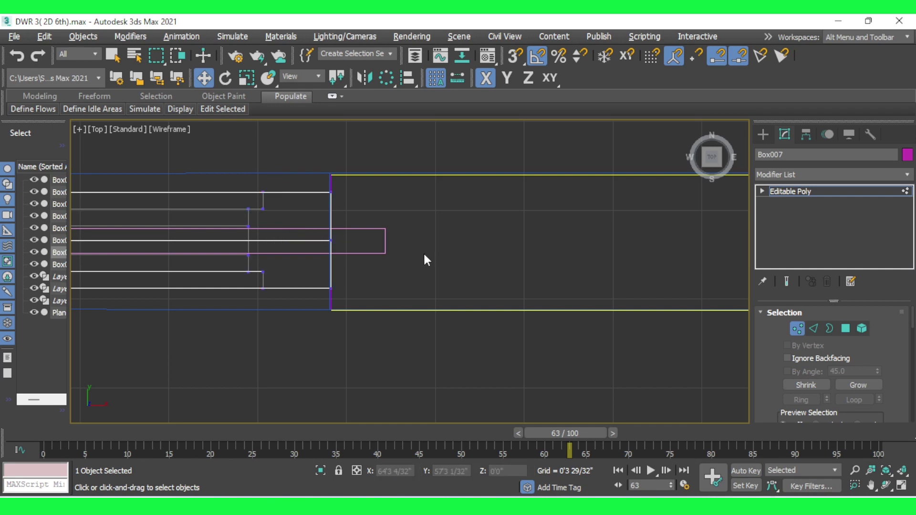
{"action": "left_click", "coordinate": [796, 328]}
Shorten inner piece Box008 by pulling its right-end vertices left to the opening edge.
{"action": "left_click", "coordinate": [387, 242]}
{"action": "key", "text": "F6"}
{"action": "middle_click_drag", "start_coordinate": [477, 262], "coordinate": [512, 268]}
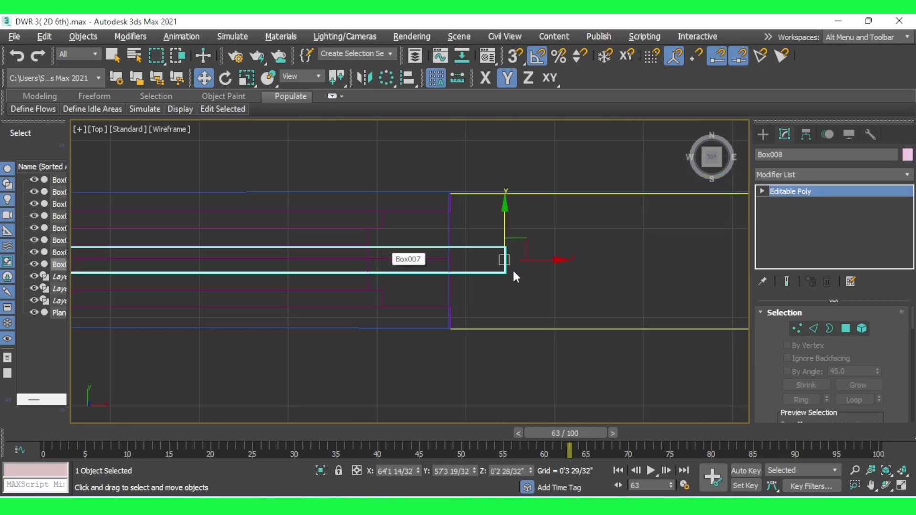
{"action": "left_click", "coordinate": [796, 328]}
{"action": "left_click_drag", "start_coordinate": [518, 290], "coordinate": [520, 291]}
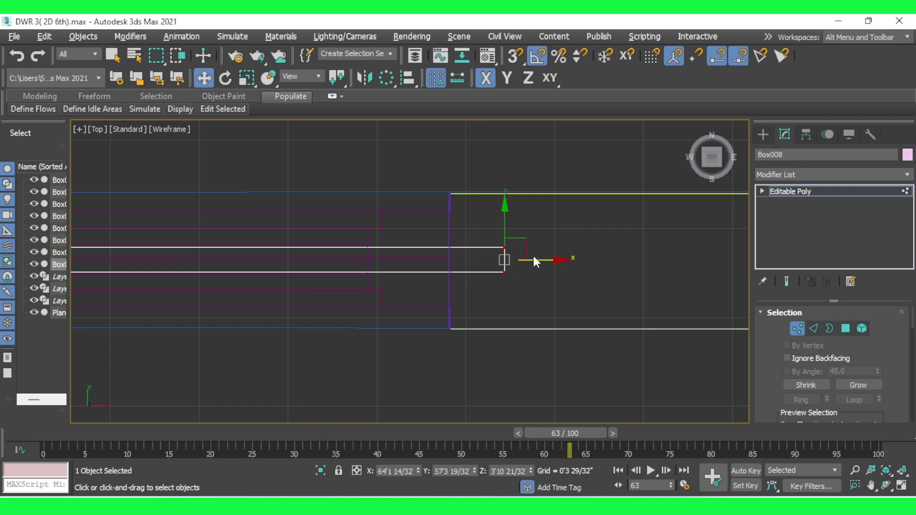
{"action": "left_click_drag", "start_coordinate": [532, 258], "coordinate": [407, 287]}
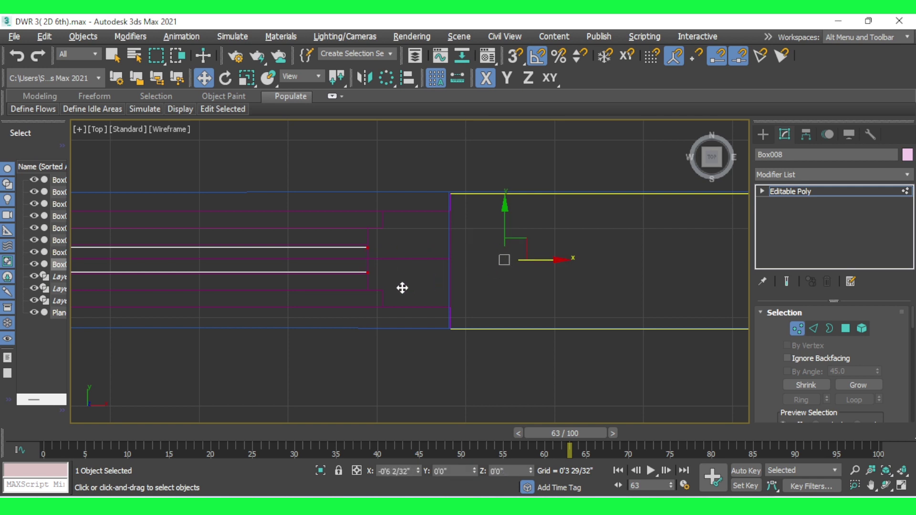
{"action": "left_click", "coordinate": [566, 264]}
{"action": "scroll", "coordinate": [567, 264], "scroll_direction": "down", "scroll_amount": 2}
{"action": "scroll", "coordinate": [563, 339], "scroll_direction": "down", "scroll_amount": 3}
{"action": "scroll", "coordinate": [551, 360], "scroll_direction": "down", "scroll_amount": 3}
{"action": "scroll", "coordinate": [551, 361], "scroll_direction": "down", "scroll_amount": 2}
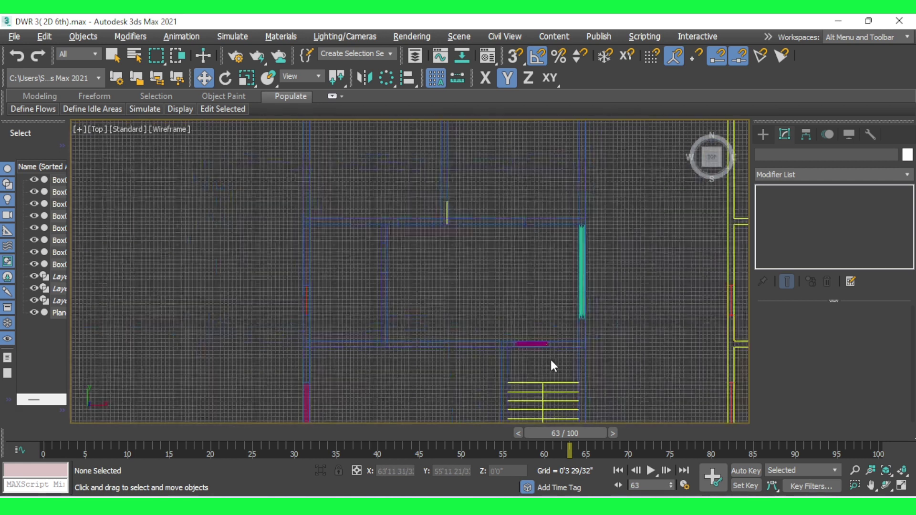
{"action": "scroll", "coordinate": [537, 245], "scroll_direction": "up", "scroll_amount": 6}
{"action": "scroll", "coordinate": [451, 352], "scroll_direction": "down", "scroll_amount": 5}
{"action": "scroll", "coordinate": [456, 334], "scroll_direction": "up", "scroll_amount": 3}
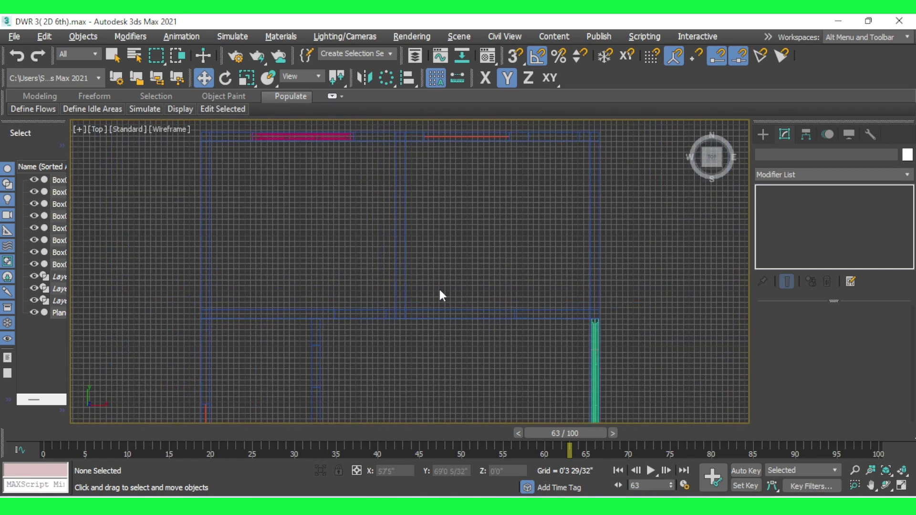
{"action": "scroll", "coordinate": [427, 289], "scroll_direction": "down", "scroll_amount": 3}
{"action": "scroll", "coordinate": [306, 308], "scroll_direction": "down", "scroll_amount": 3}
{"action": "scroll", "coordinate": [286, 333], "scroll_direction": "down", "scroll_amount": 2}
{"action": "scroll", "coordinate": [273, 393], "scroll_direction": "up", "scroll_amount": 2}
{"action": "scroll", "coordinate": [273, 393], "scroll_direction": "up", "scroll_amount": 2}
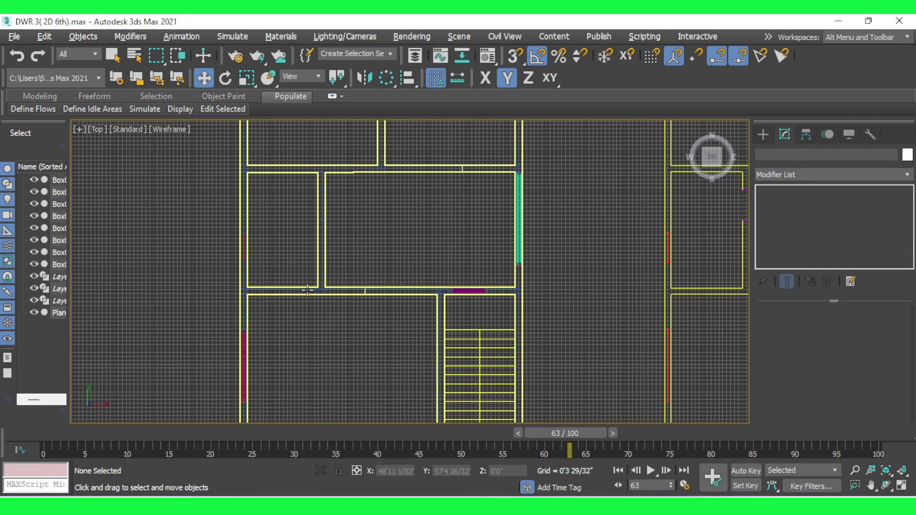
{"action": "left_click", "coordinate": [307, 289]}
{"action": "scroll", "coordinate": [299, 262], "scroll_direction": "up", "scroll_amount": 3}
{"action": "scroll", "coordinate": [299, 263], "scroll_direction": "down", "scroll_amount": 2}
{"action": "scroll", "coordinate": [337, 130], "scroll_direction": "up", "scroll_amount": 2}
{"action": "scroll", "coordinate": [343, 162], "scroll_direction": "down", "scroll_amount": 2}
{"action": "scroll", "coordinate": [321, 201], "scroll_direction": "down", "scroll_amount": 2}
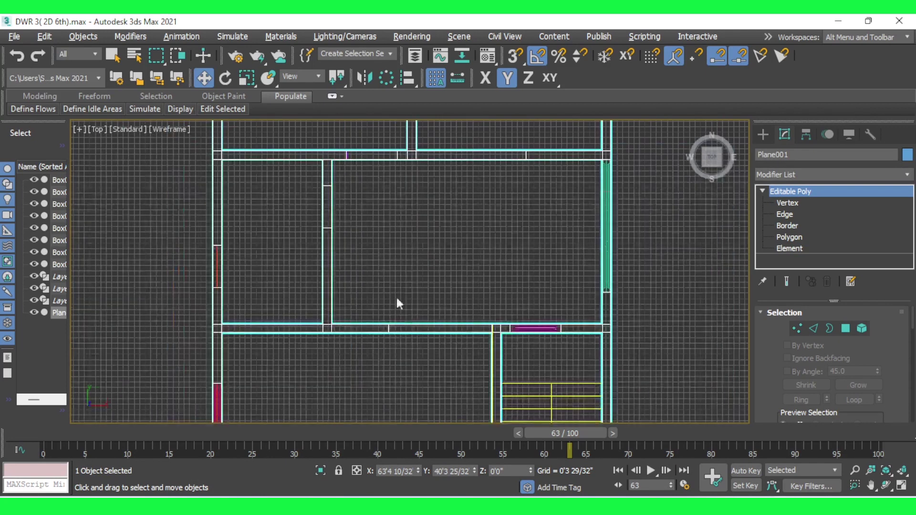
{"action": "scroll", "coordinate": [528, 324], "scroll_direction": "up", "scroll_amount": 3}
{"action": "left_click", "coordinate": [538, 335]}
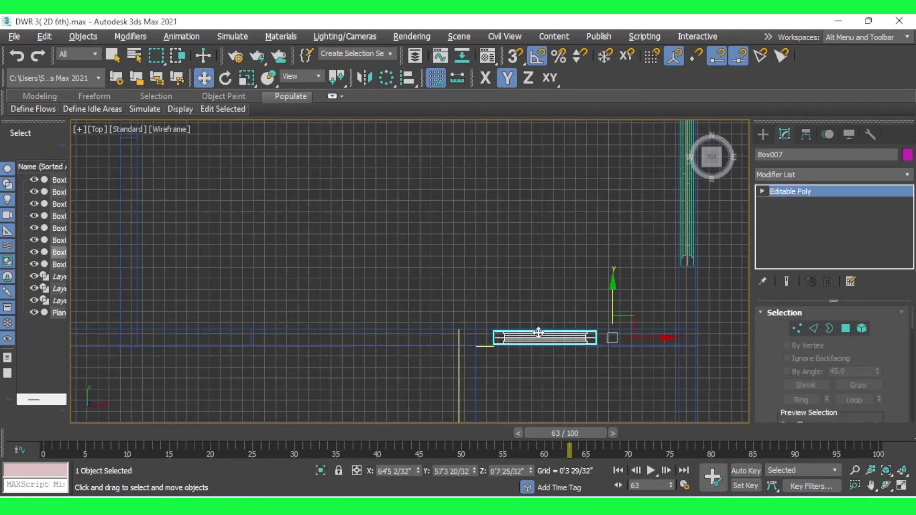
{"action": "scroll", "coordinate": [575, 348], "scroll_direction": "up", "scroll_amount": 3}
{"action": "scroll", "coordinate": [364, 321], "scroll_direction": "up", "scroll_amount": 1}
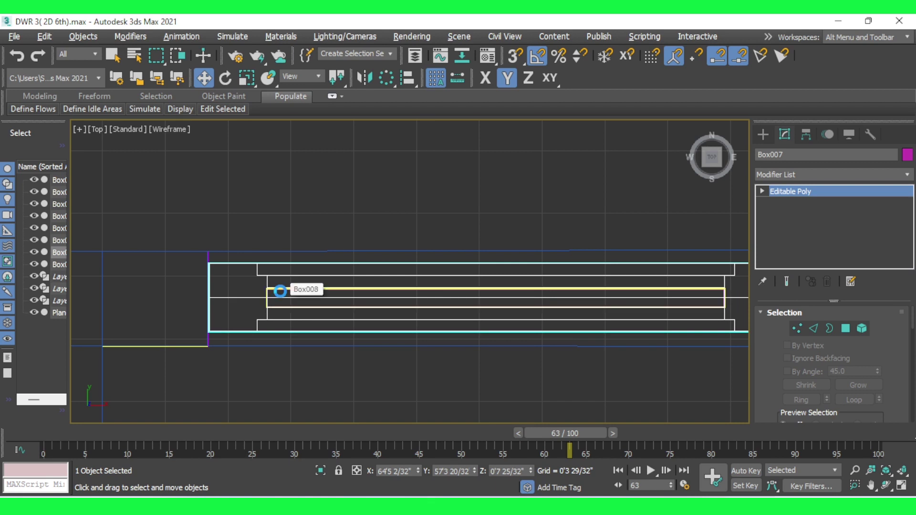
{"action": "left_click", "coordinate": [280, 291], "text": "ctrl"}
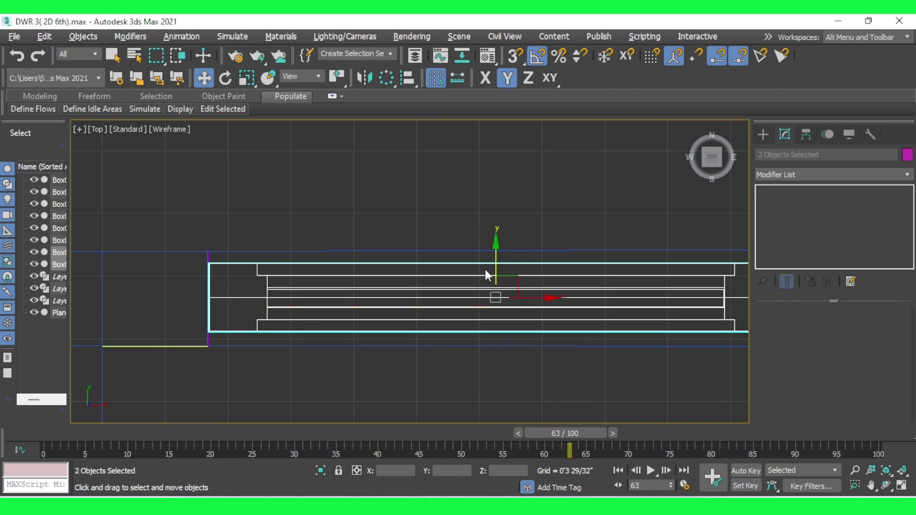
{"action": "left_click_drag", "start_coordinate": [496, 269], "coordinate": [496, 106], "text": "shift"}
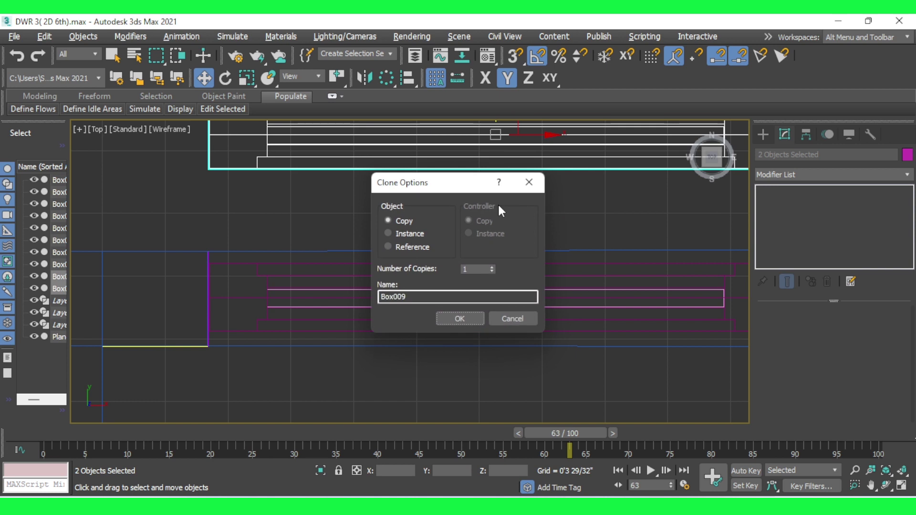
Confirm the copy and rotate it 90° about the Z axis.
{"action": "left_click", "coordinate": [459, 319]}
{"action": "key", "text": "z"}
{"action": "key", "text": "e"}
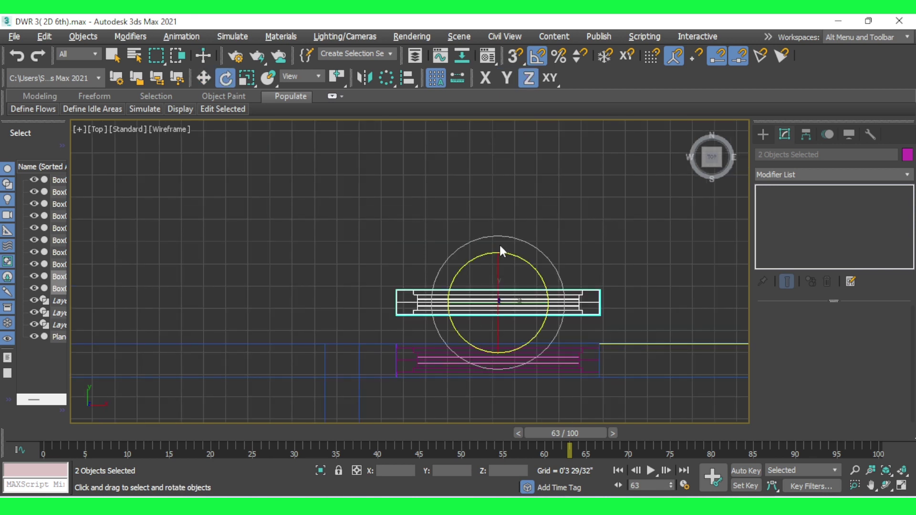
{"action": "left_click_drag", "start_coordinate": [469, 267], "coordinate": [466, 351]}
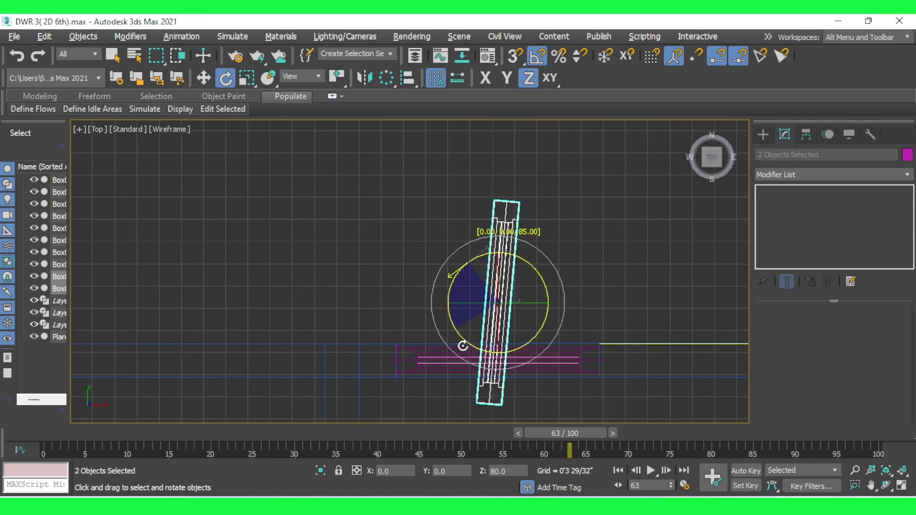
Move the rotated frame up and far left toward the left wall.
{"action": "key", "text": "w"}
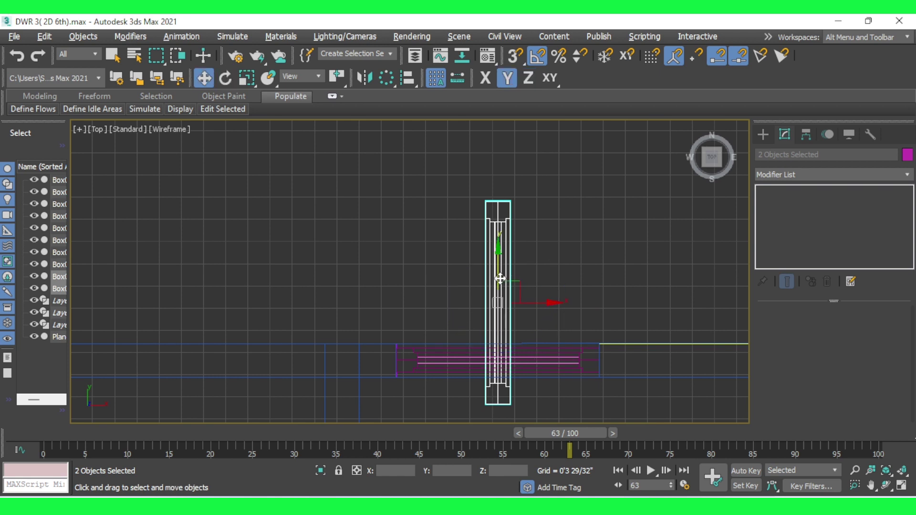
{"action": "left_click_drag", "start_coordinate": [499, 278], "coordinate": [495, 103]}
{"action": "scroll", "coordinate": [497, 317], "scroll_direction": "down", "scroll_amount": 5}
{"action": "scroll", "coordinate": [367, 233], "scroll_direction": "up", "scroll_amount": 2}
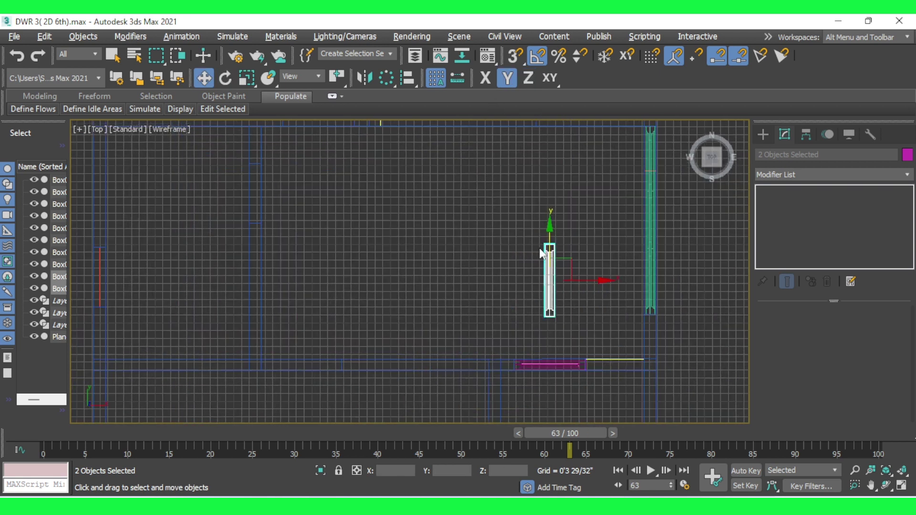
{"action": "left_click_drag", "start_coordinate": [547, 252], "coordinate": [548, 161]}
{"action": "left_click_drag", "start_coordinate": [579, 193], "coordinate": [311, 215]}
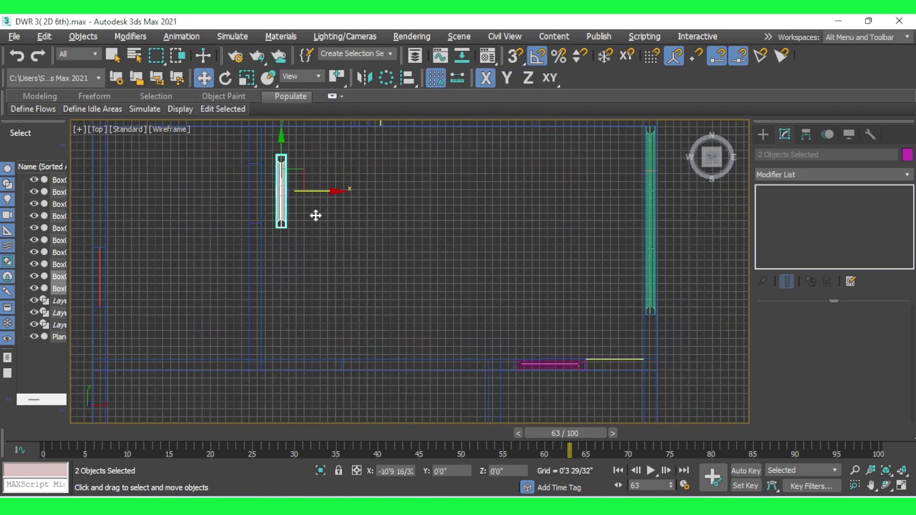
{"action": "scroll", "coordinate": [256, 176], "scroll_direction": "up", "scroll_amount": 5}
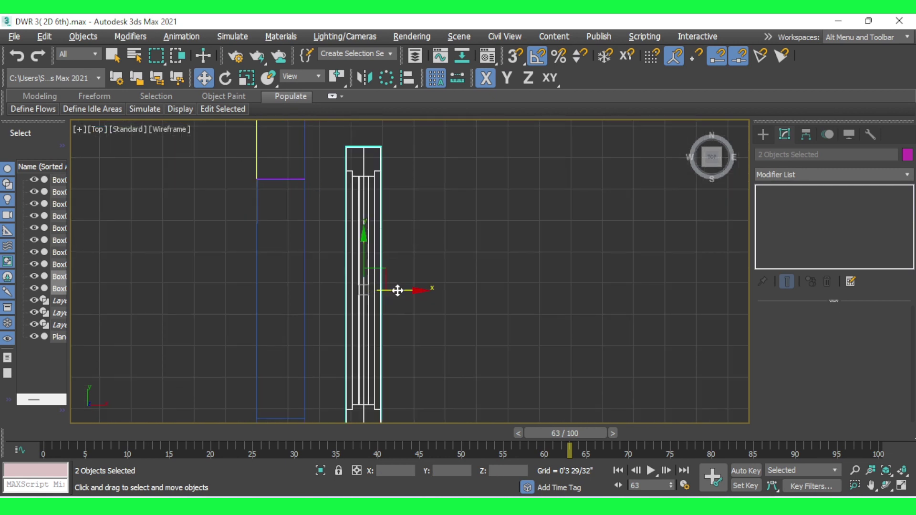
Fine-tune the frame onto the wall line, nudging it down then slightly up to align.
{"action": "left_click_drag", "start_coordinate": [397, 289], "coordinate": [317, 301]}
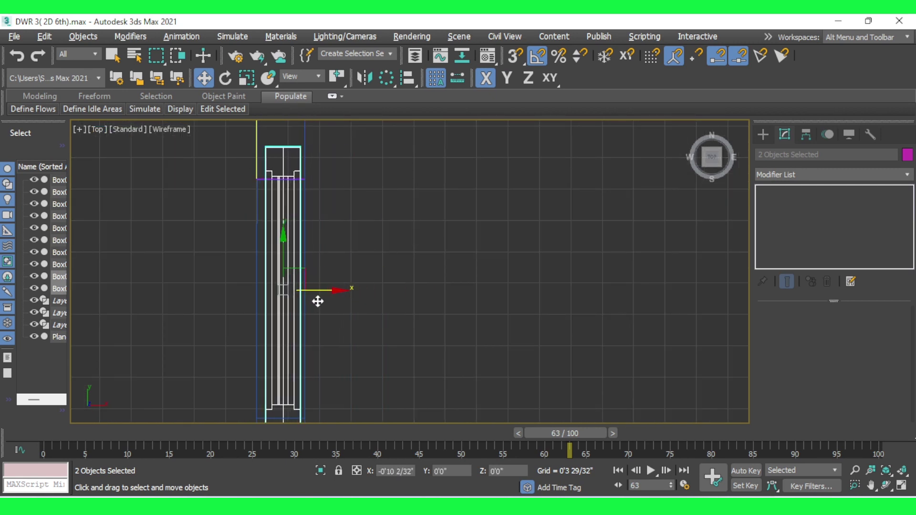
{"action": "left_click_drag", "start_coordinate": [284, 244], "coordinate": [285, 279]}
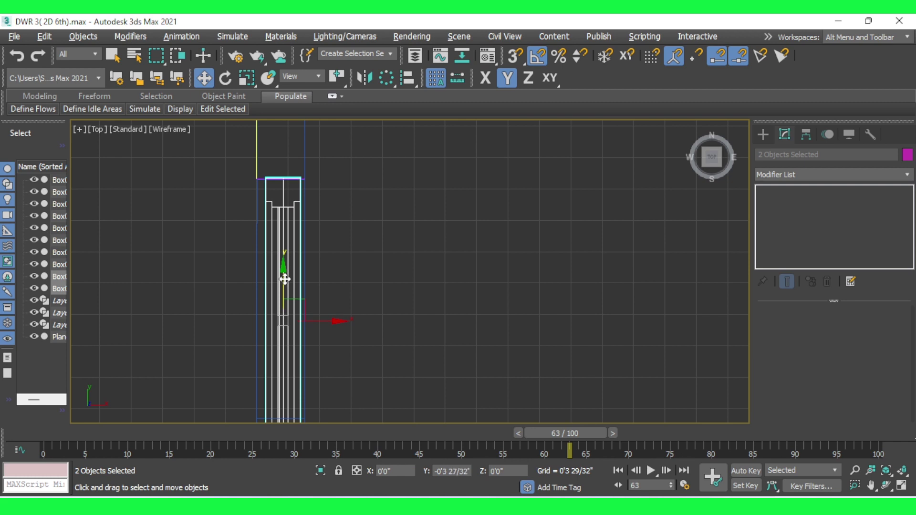
{"action": "scroll", "coordinate": [273, 176], "scroll_direction": "up", "scroll_amount": 2}
{"action": "scroll", "coordinate": [272, 176], "scroll_direction": "up", "scroll_amount": 4}
{"action": "left_click_drag", "start_coordinate": [334, 243], "coordinate": [336, 245]}
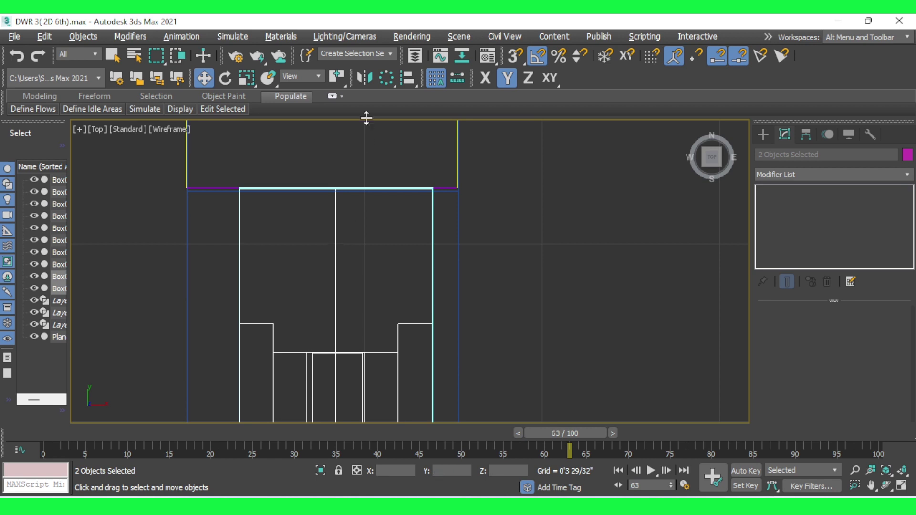
{"action": "scroll", "coordinate": [360, 153], "scroll_direction": "down", "scroll_amount": 5}
{"action": "scroll", "coordinate": [360, 152], "scroll_direction": "down", "scroll_amount": 3}
{"action": "scroll", "coordinate": [368, 357], "scroll_direction": "up", "scroll_amount": 6}
{"action": "scroll", "coordinate": [334, 324], "scroll_direction": "up", "scroll_amount": 3}
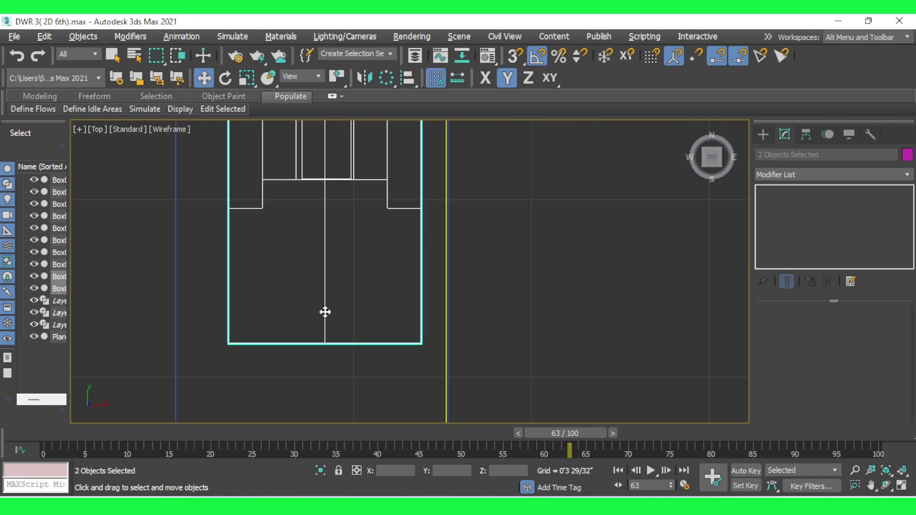
Shorten Box009 by moving its lower vertices up to the wall line.
{"action": "scroll", "coordinate": [366, 340], "scroll_direction": "down", "scroll_amount": 4}
{"action": "left_click", "coordinate": [491, 262]}
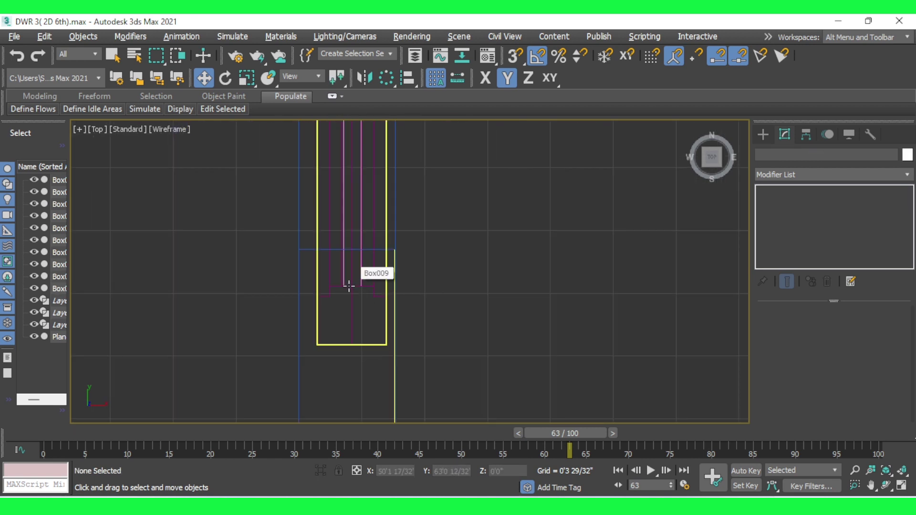
{"action": "left_click", "coordinate": [352, 308]}
{"action": "left_click", "coordinate": [796, 328]}
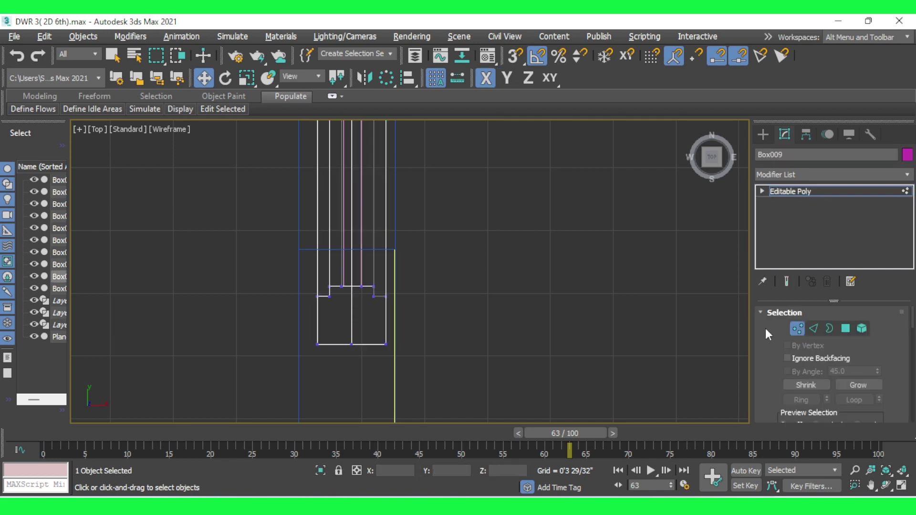
{"action": "mouse_move", "coordinate": [277, 273]}
{"action": "left_mouse_down"}
{"action": "mouse_move", "coordinate": [382, 308]}
{"action": "mouse_move", "coordinate": [348, 188]}
{"action": "left_mouse_up"}
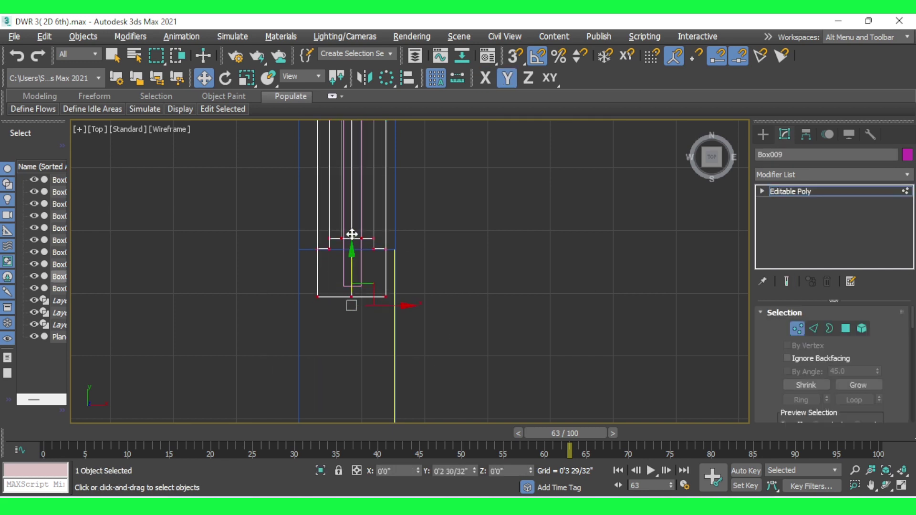
{"action": "left_click_drag", "start_coordinate": [349, 189], "coordinate": [349, 185]}
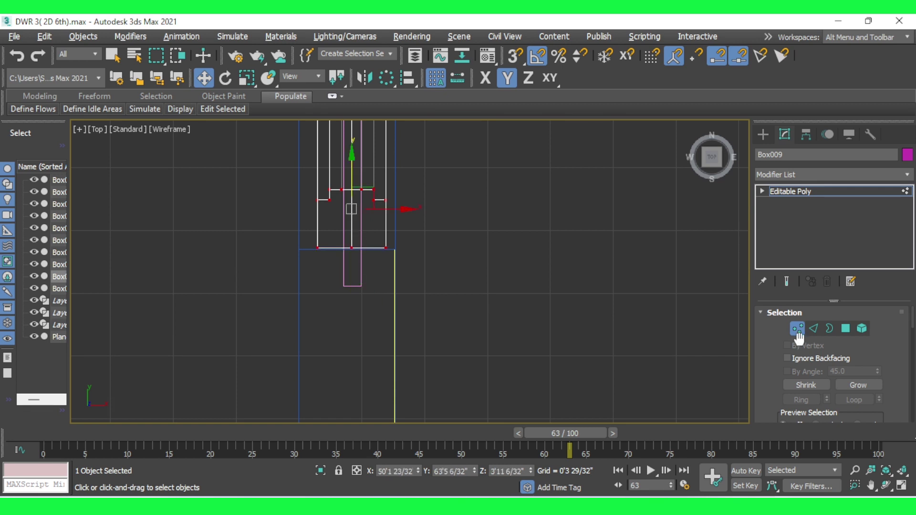
{"action": "left_click", "coordinate": [796, 328]}
Move Box010's bottom vertices up inside the wall, then deselect and restore four views.
{"action": "left_click_drag", "start_coordinate": [406, 326], "coordinate": [406, 325]}
{"action": "left_click", "coordinate": [352, 275]}
{"action": "left_click", "coordinate": [796, 328]}
{"action": "left_click_drag", "start_coordinate": [296, 260], "coordinate": [405, 331]}
{"action": "left_click_drag", "start_coordinate": [357, 263], "coordinate": [357, 186]}
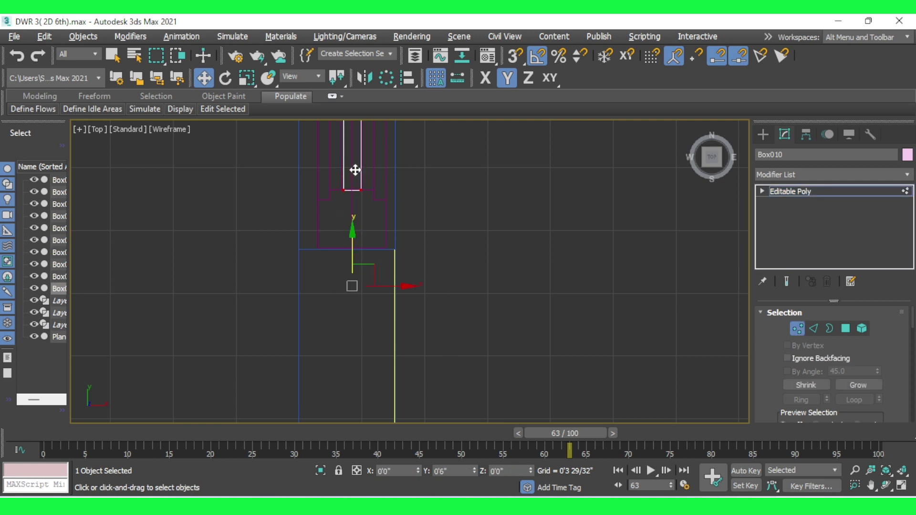
{"action": "left_click", "coordinate": [355, 169]}
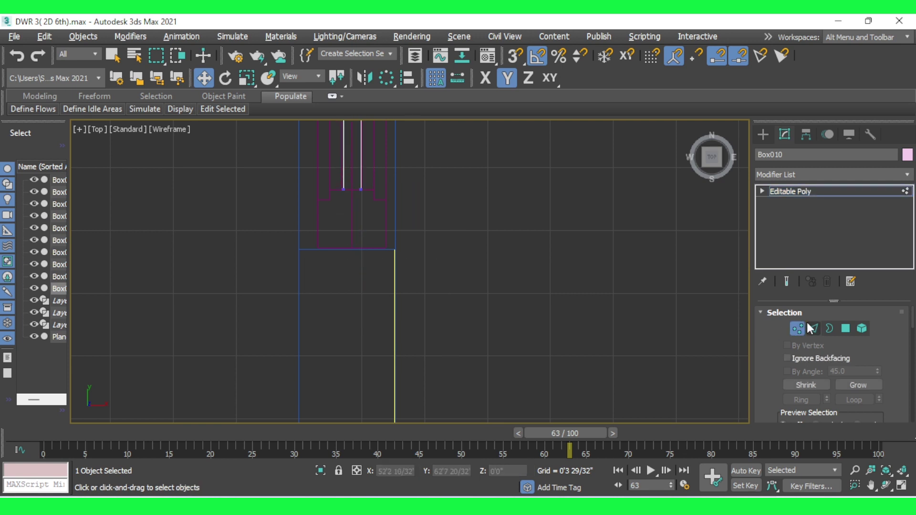
{"action": "left_click", "coordinate": [795, 328]}
{"action": "left_click", "coordinate": [591, 291]}
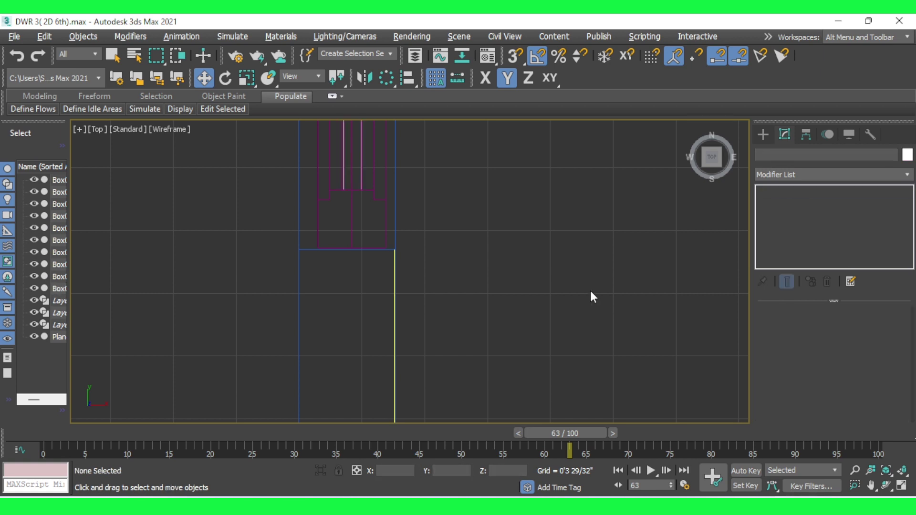
{"action": "key", "text": "alt+w"}
{"action": "key", "text": "alt+w"}
Orbit the Perspective view to look down on the building and select the pink door.
{"action": "scroll", "coordinate": [516, 347], "scroll_direction": "down", "scroll_amount": 5}
{"action": "mouse_move", "coordinate": [550, 366]}
{"action": "middle_mouse_down", "text": "alt"}
{"action": "mouse_move", "coordinate": [530, 379]}
{"action": "mouse_move", "coordinate": [497, 378]}
{"action": "mouse_move", "coordinate": [519, 371]}
{"action": "middle_mouse_up", "text": "alt"}
{"action": "scroll", "coordinate": [658, 291], "scroll_direction": "up", "scroll_amount": 3}
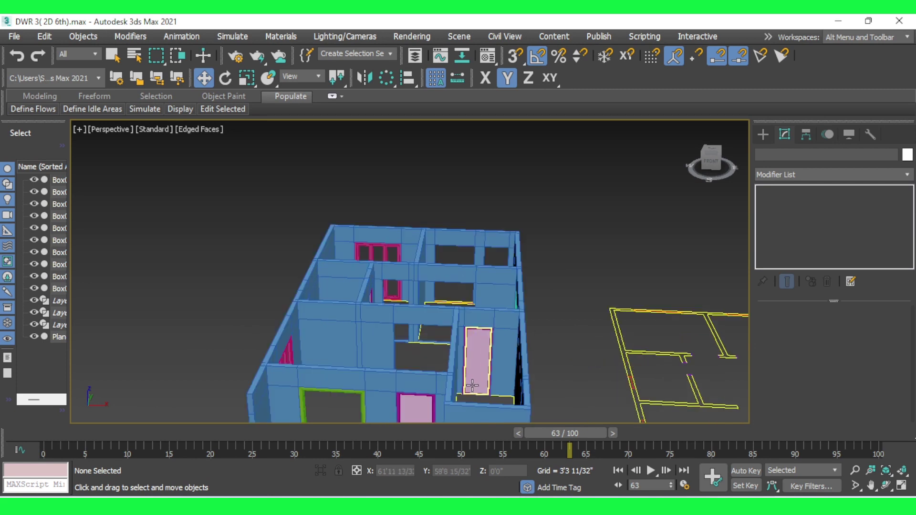
{"action": "scroll", "coordinate": [658, 290], "scroll_direction": "up", "scroll_amount": 5}
{"action": "scroll", "coordinate": [632, 291], "scroll_direction": "down", "scroll_amount": 6}
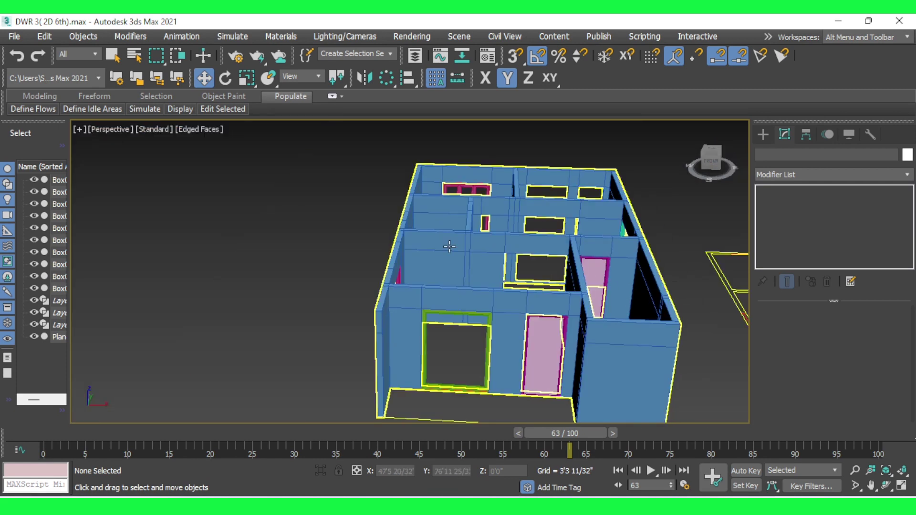
{"action": "mouse_move", "coordinate": [654, 286]}
{"action": "middle_mouse_down", "text": "alt"}
{"action": "mouse_move", "coordinate": [473, 337]}
{"action": "mouse_move", "coordinate": [582, 225]}
{"action": "mouse_move", "coordinate": [409, 299]}
{"action": "mouse_move", "coordinate": [428, 390]}
{"action": "mouse_move", "coordinate": [405, 326]}
{"action": "middle_mouse_up", "text": "alt"}
{"action": "left_click", "coordinate": [409, 300]}
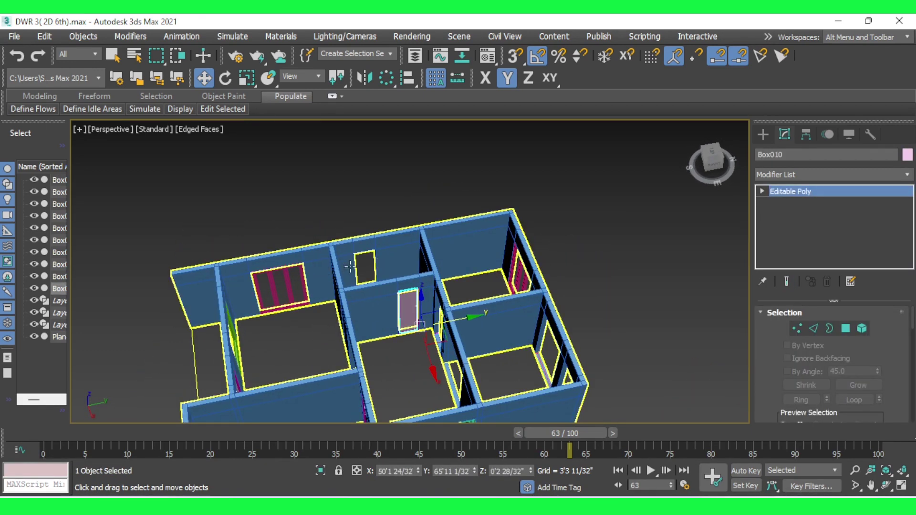
Orbit and zoom to a close oblique view of the door, then select the door panel.
{"action": "mouse_move", "coordinate": [510, 374]}
{"action": "middle_mouse_down", "text": "alt"}
{"action": "mouse_move", "coordinate": [611, 368]}
{"action": "mouse_move", "coordinate": [612, 380]}
{"action": "mouse_move", "coordinate": [613, 360]}
{"action": "mouse_move", "coordinate": [582, 324]}
{"action": "middle_mouse_up", "text": "alt"}
{"action": "scroll", "coordinate": [555, 290], "scroll_direction": "up", "scroll_amount": 5}
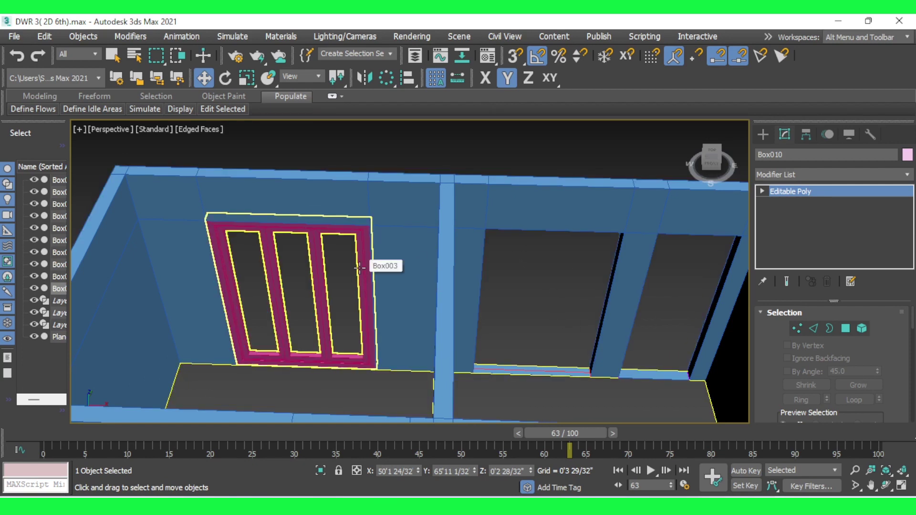
{"action": "scroll", "coordinate": [359, 268], "scroll_direction": "down", "scroll_amount": 1}
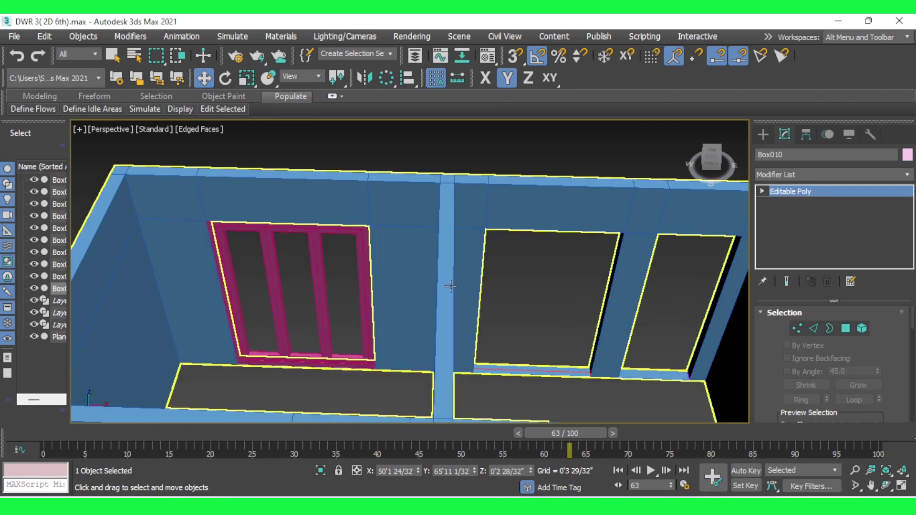
{"action": "scroll", "coordinate": [524, 297], "scroll_direction": "down", "scroll_amount": 6}
{"action": "scroll", "coordinate": [524, 297], "scroll_direction": "down", "scroll_amount": 5}
{"action": "mouse_move", "coordinate": [524, 297]}
{"action": "middle_mouse_down", "text": "alt"}
{"action": "mouse_move", "coordinate": [552, 382]}
{"action": "mouse_move", "coordinate": [460, 377]}
{"action": "mouse_move", "coordinate": [556, 385]}
{"action": "mouse_move", "coordinate": [593, 333]}
{"action": "mouse_move", "coordinate": [518, 320]}
{"action": "middle_mouse_up", "text": "alt"}
{"action": "scroll", "coordinate": [519, 320], "scroll_direction": "up", "scroll_amount": 6}
{"action": "scroll", "coordinate": [529, 317], "scroll_direction": "up", "scroll_amount": 4}
{"action": "scroll", "coordinate": [477, 267], "scroll_direction": "up", "scroll_amount": 1}
{"action": "left_click", "coordinate": [494, 249]}
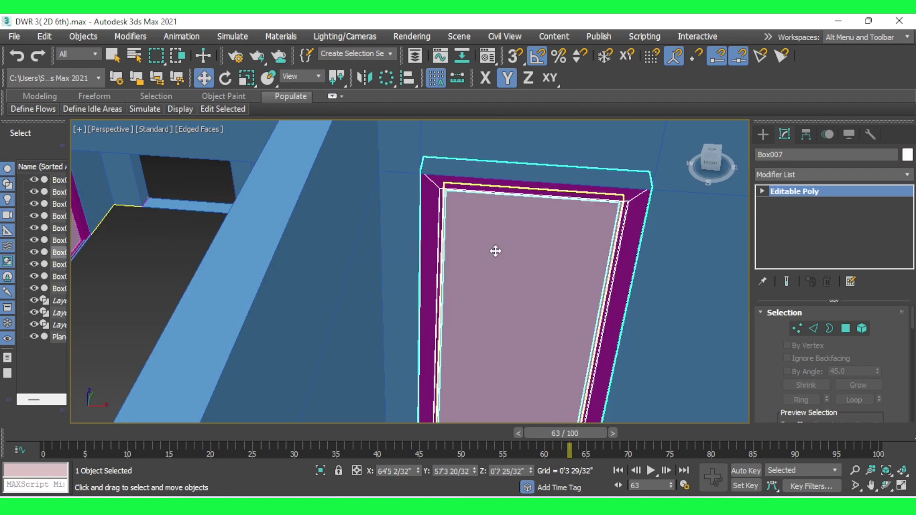
Select the door panel with its frame and maximize the Top view.
{"action": "left_click", "coordinate": [432, 232], "text": "ctrl"}
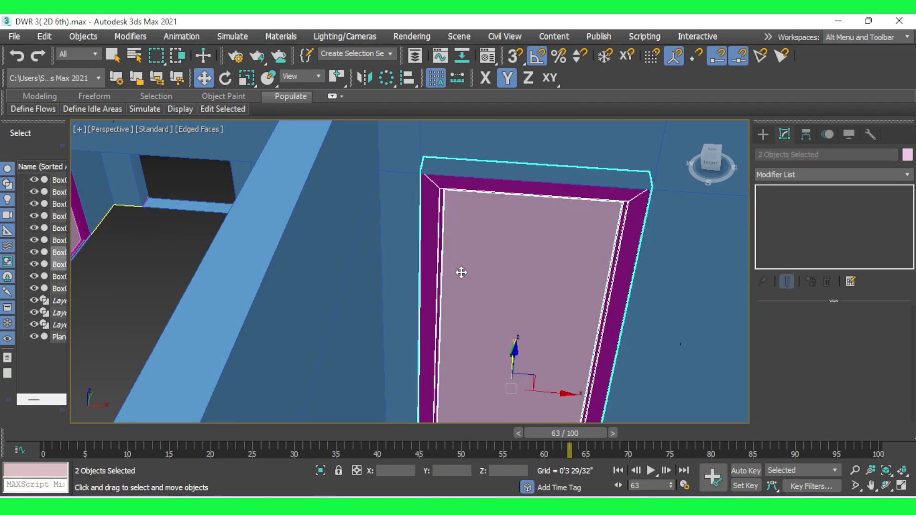
{"action": "key", "text": "alt+w"}
{"action": "right_click", "coordinate": [334, 209]}
{"action": "key", "text": "alt+w"}
{"action": "scroll", "coordinate": [353, 297], "scroll_direction": "down", "scroll_amount": 4}
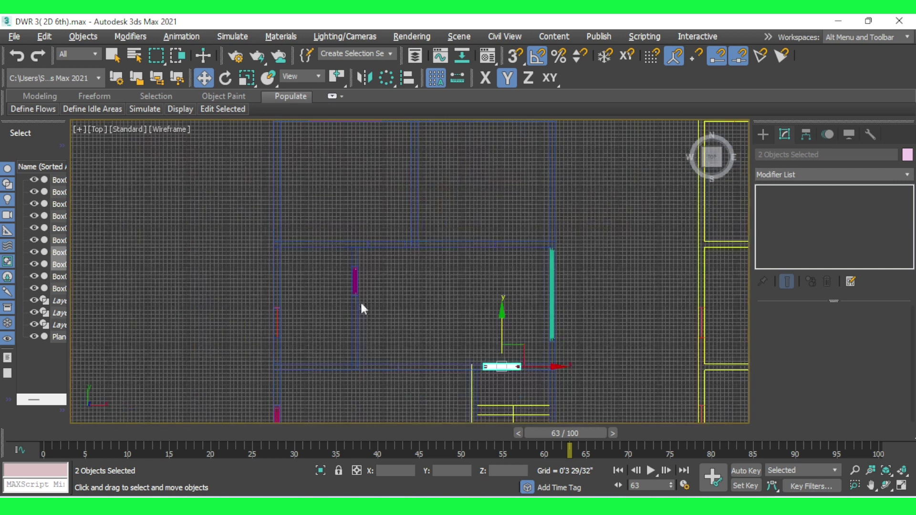
Clone the door and frame and move the copy into the upper wall opening.
{"action": "left_click_drag", "start_coordinate": [502, 335], "coordinate": [502, 141], "text": "shift"}
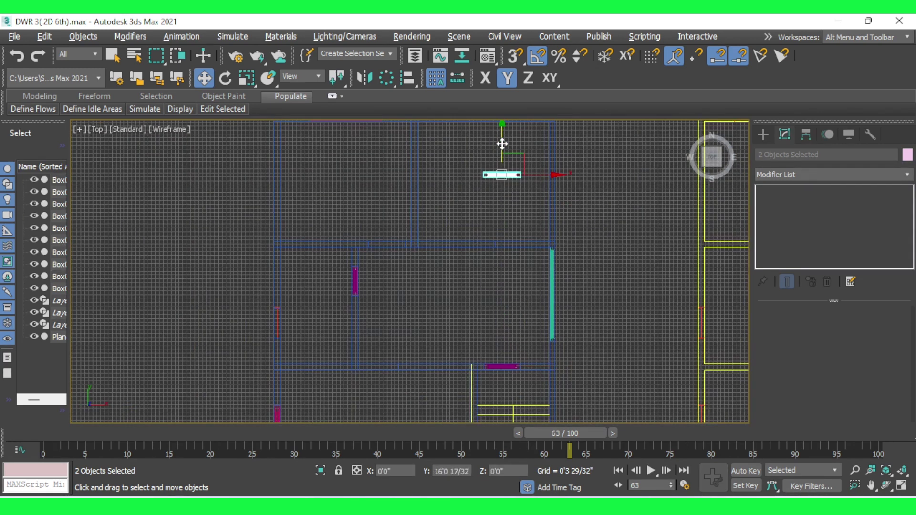
{"action": "left_click", "coordinate": [460, 319]}
{"action": "scroll", "coordinate": [482, 327], "scroll_direction": "down", "scroll_amount": 3}
{"action": "scroll", "coordinate": [491, 267], "scroll_direction": "up", "scroll_amount": 6}
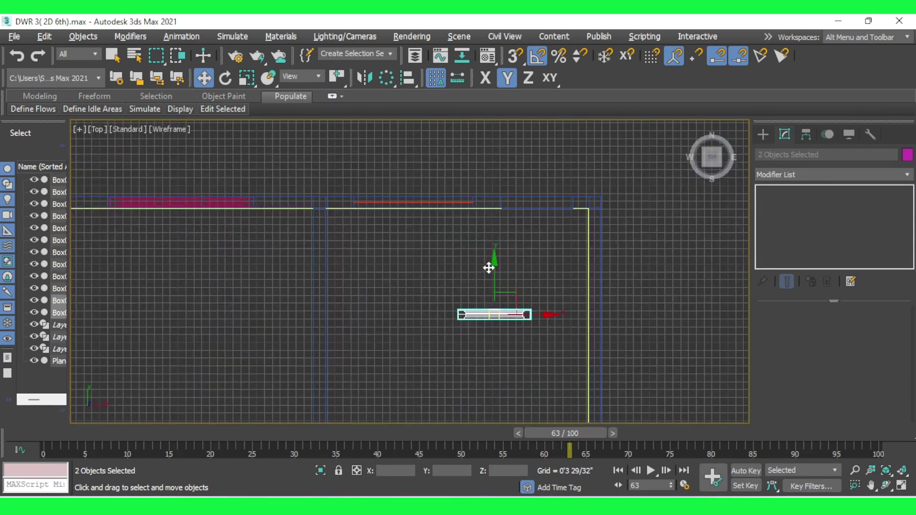
{"action": "left_click_drag", "start_coordinate": [497, 268], "coordinate": [537, 165]}
{"action": "scroll", "coordinate": [543, 167], "scroll_direction": "up", "scroll_amount": 5}
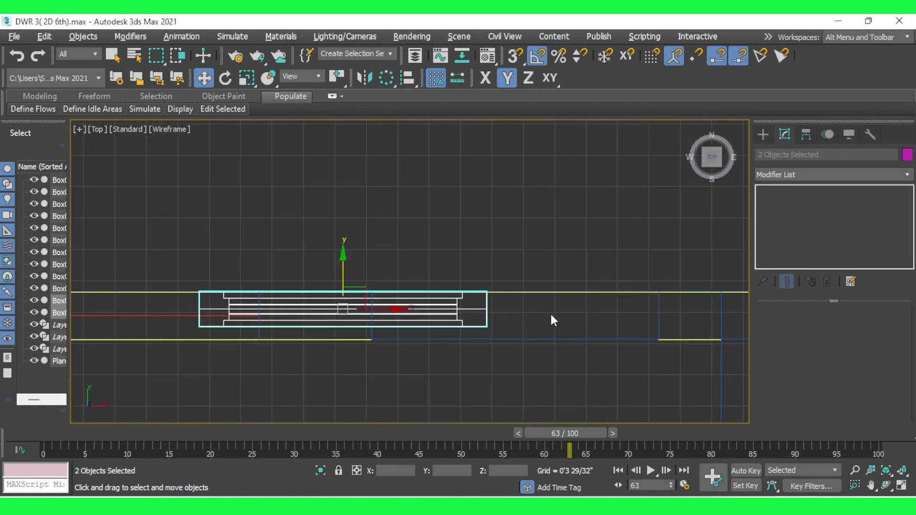
{"action": "left_click_drag", "start_coordinate": [385, 311], "coordinate": [559, 315]}
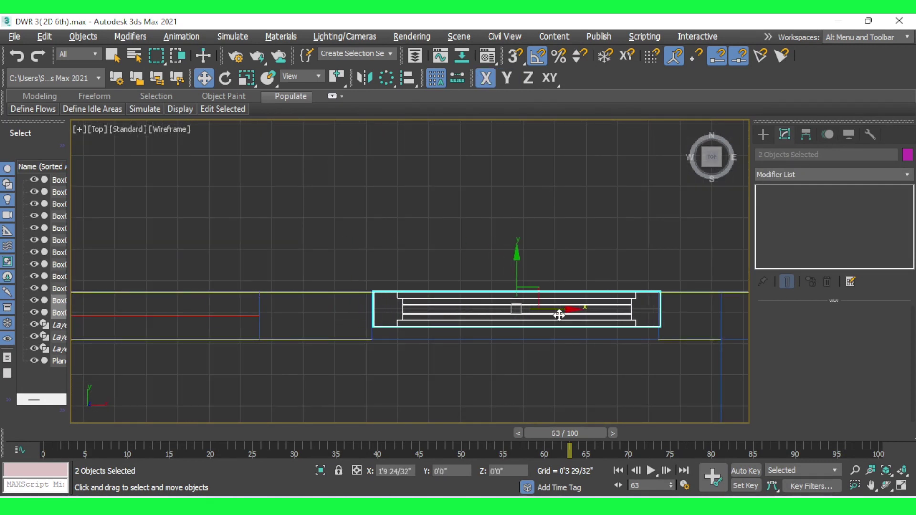
Nudge the copy left and down along Y into the wall, then deselect and restore four views.
{"action": "scroll", "coordinate": [678, 336], "scroll_direction": "up", "scroll_amount": 3}
{"action": "scroll", "coordinate": [685, 334], "scroll_direction": "up", "scroll_amount": 3}
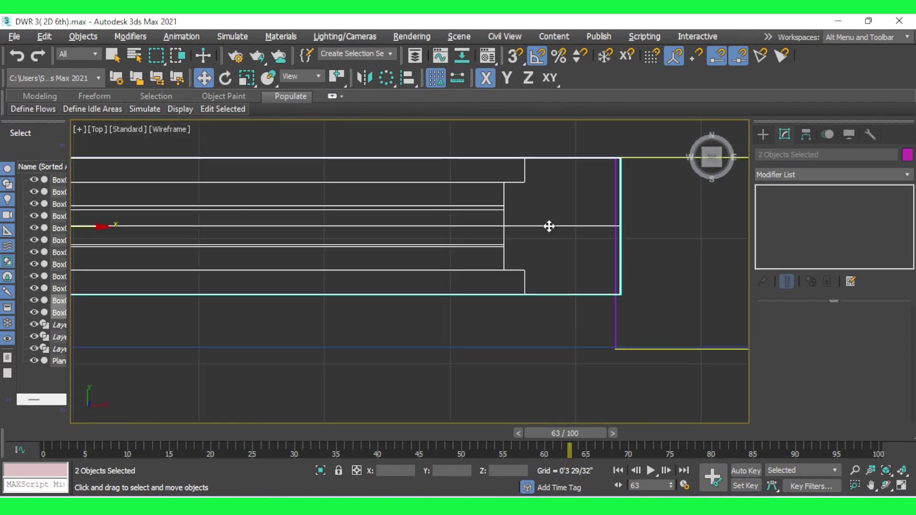
{"action": "left_click_drag", "start_coordinate": [549, 226], "coordinate": [543, 229]}
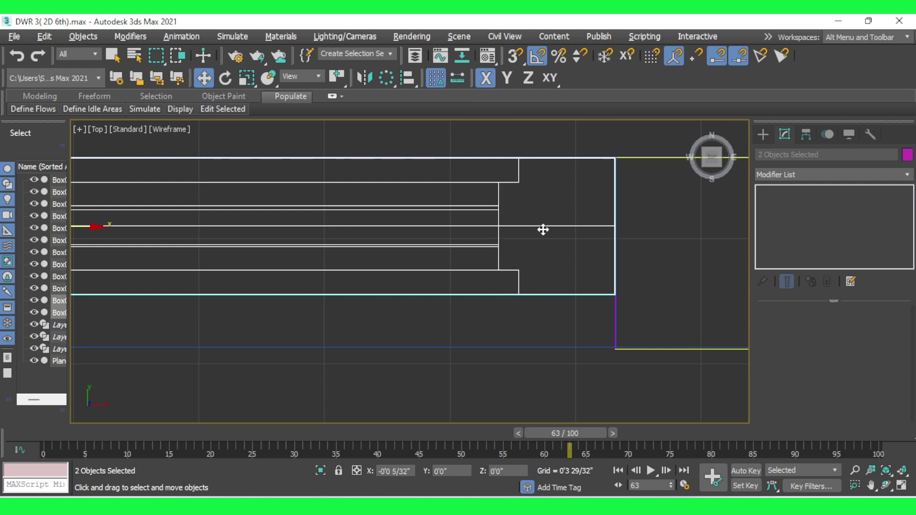
{"action": "scroll", "coordinate": [543, 229], "scroll_direction": "down", "scroll_amount": 3}
{"action": "key", "text": "F6"}
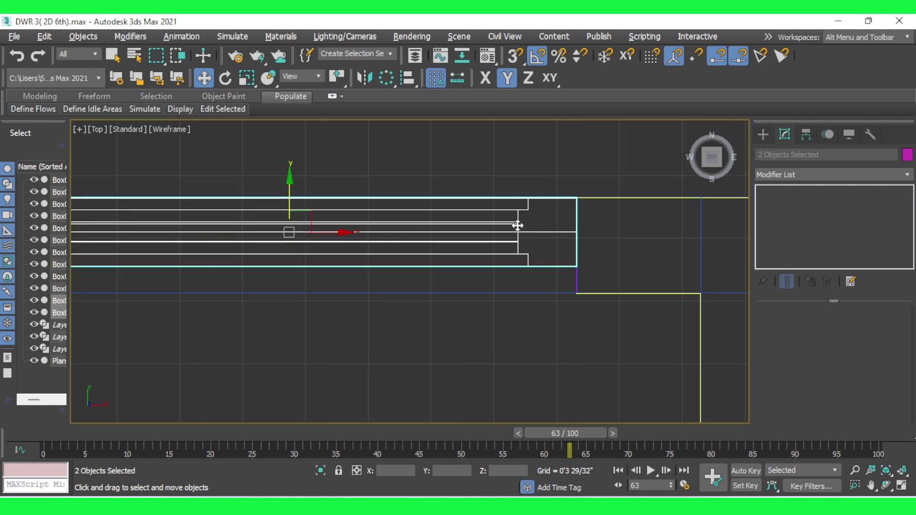
{"action": "left_click_drag", "start_coordinate": [517, 225], "coordinate": [519, 237]}
{"action": "scroll", "coordinate": [648, 242], "scroll_direction": "down", "scroll_amount": 1}
{"action": "scroll", "coordinate": [620, 243], "scroll_direction": "down", "scroll_amount": 4}
{"action": "scroll", "coordinate": [499, 239], "scroll_direction": "up", "scroll_amount": 5}
{"action": "scroll", "coordinate": [500, 238], "scroll_direction": "up", "scroll_amount": 3}
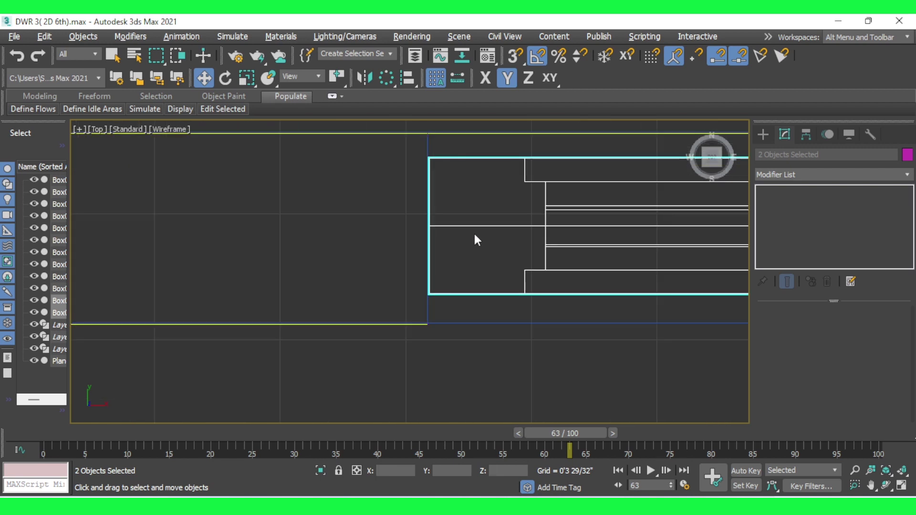
{"action": "scroll", "coordinate": [508, 367], "scroll_direction": "down", "scroll_amount": 3}
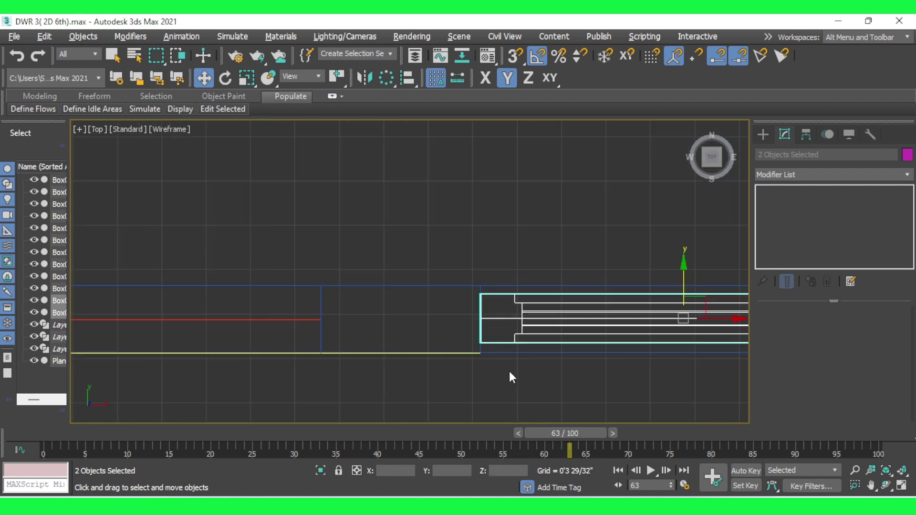
{"action": "scroll", "coordinate": [433, 295], "scroll_direction": "down", "scroll_amount": 2}
{"action": "scroll", "coordinate": [395, 307], "scroll_direction": "up", "scroll_amount": 1}
{"action": "scroll", "coordinate": [405, 314], "scroll_direction": "up", "scroll_amount": 2}
{"action": "left_click", "coordinate": [459, 347]}
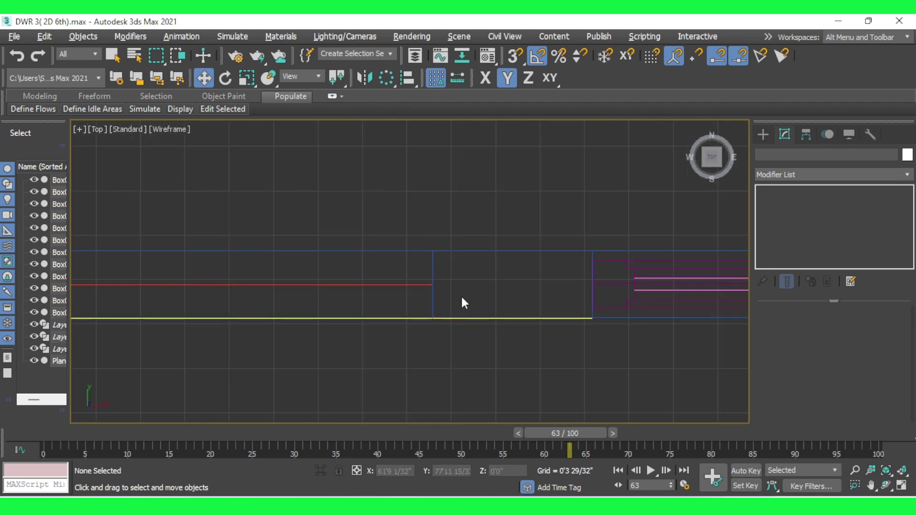
{"action": "key", "text": "alt+w"}
{"action": "scroll", "coordinate": [543, 349], "scroll_direction": "down", "scroll_amount": 2}
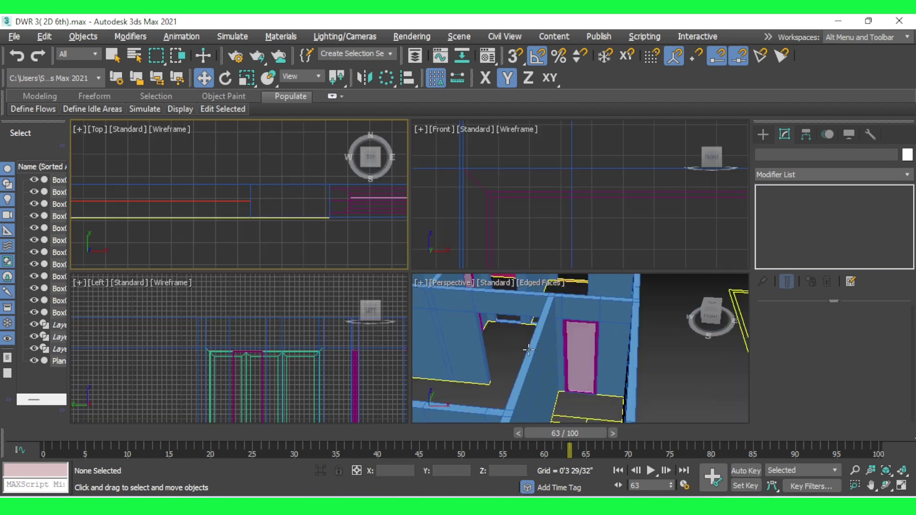
{"action": "scroll", "coordinate": [542, 349], "scroll_direction": "up", "scroll_amount": 3}
{"action": "scroll", "coordinate": [593, 336], "scroll_direction": "down", "scroll_amount": 3}
{"action": "scroll", "coordinate": [534, 402], "scroll_direction": "up", "scroll_amount": 5}
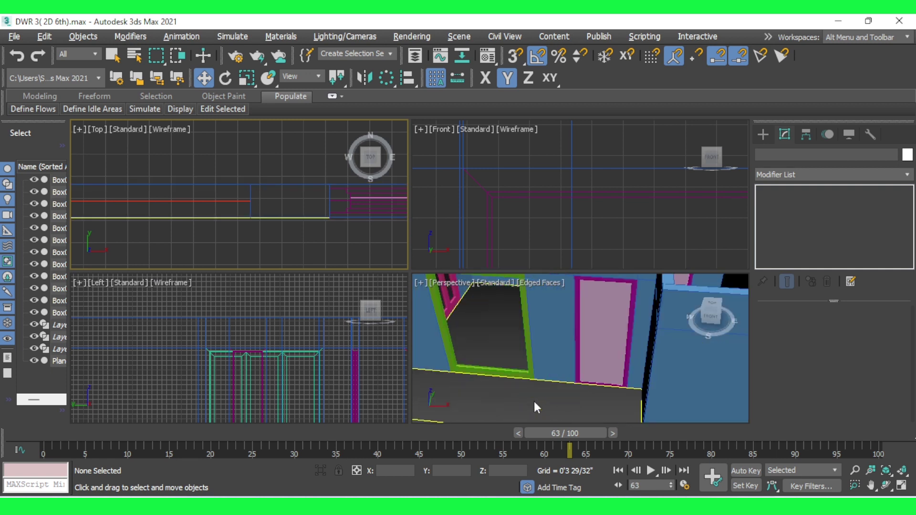
{"action": "scroll", "coordinate": [568, 383], "scroll_direction": "down", "scroll_amount": 2}
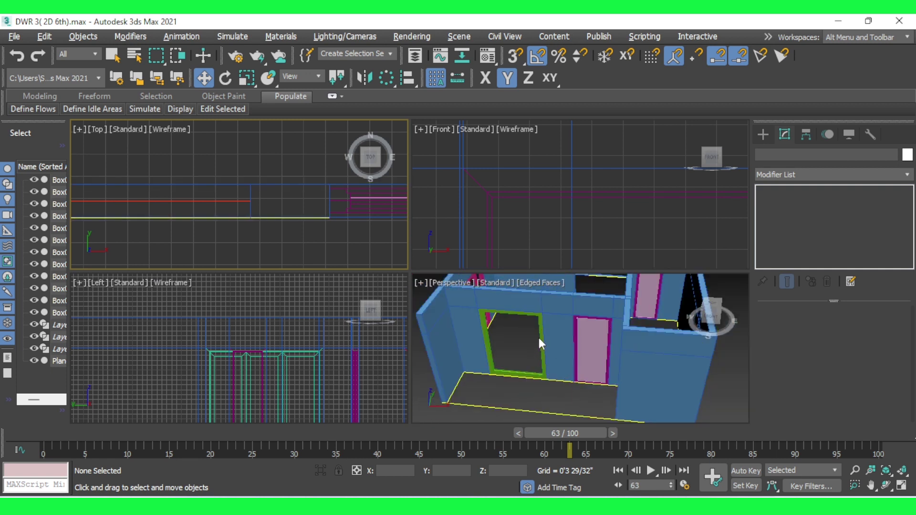
{"action": "scroll", "coordinate": [539, 338], "scroll_direction": "down", "scroll_amount": 3}
{"action": "scroll", "coordinate": [596, 325], "scroll_direction": "up", "scroll_amount": 2}
{"action": "scroll", "coordinate": [615, 307], "scroll_direction": "up", "scroll_amount": 1}
{"action": "left_click", "coordinate": [615, 306]}
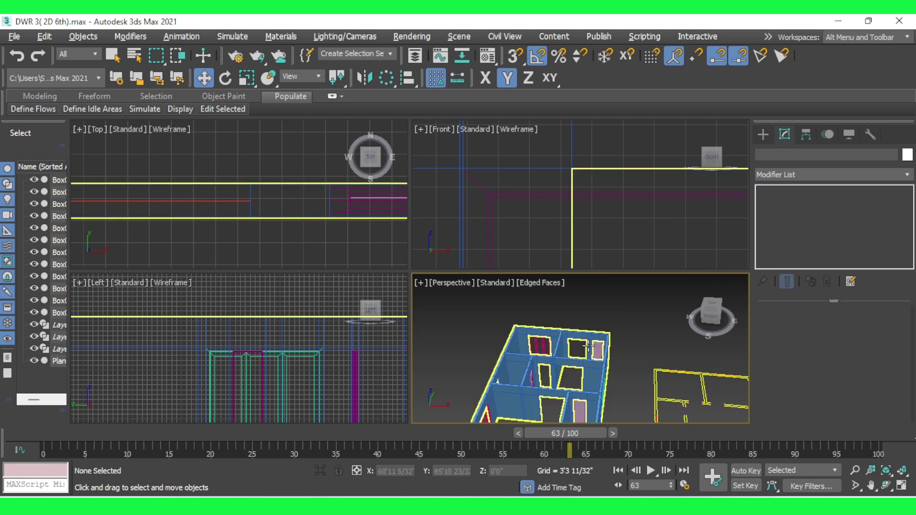
{"action": "key", "text": "alt+w"}
{"action": "scroll", "coordinate": [424, 297], "scroll_direction": "up", "scroll_amount": 2}
{"action": "mouse_move", "coordinate": [423, 297]}
{"action": "middle_mouse_down", "text": "alt"}
{"action": "mouse_move", "coordinate": [321, 306]}
{"action": "mouse_move", "coordinate": [272, 262]}
{"action": "middle_mouse_up", "text": "alt"}
{"action": "scroll", "coordinate": [337, 284], "scroll_direction": "down", "scroll_amount": 4}
{"action": "scroll", "coordinate": [313, 207], "scroll_direction": "up", "scroll_amount": 4}
{"action": "scroll", "coordinate": [313, 207], "scroll_direction": "up", "scroll_amount": 3}
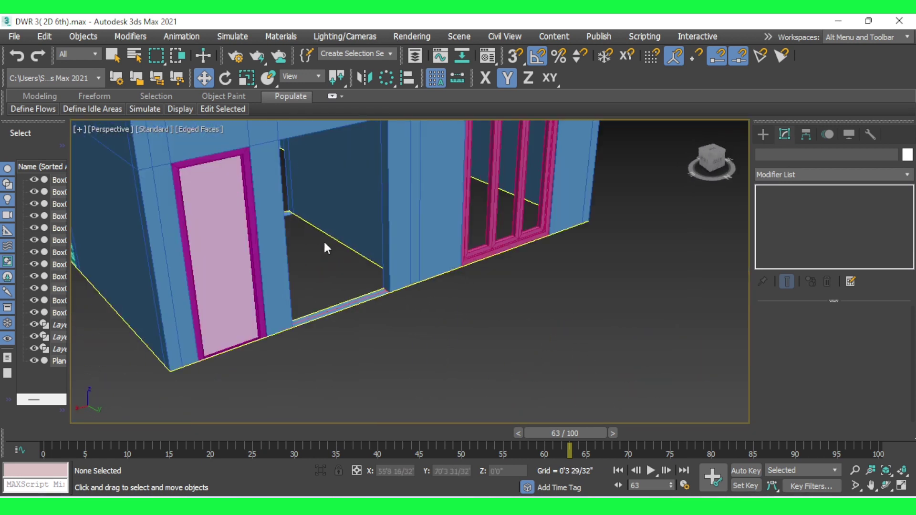
{"action": "scroll", "coordinate": [317, 237], "scroll_direction": "up", "scroll_amount": 1}
{"action": "scroll", "coordinate": [317, 260], "scroll_direction": "up", "scroll_amount": 1}
{"action": "scroll", "coordinate": [444, 279], "scroll_direction": "up", "scroll_amount": 3}
{"action": "scroll", "coordinate": [441, 310], "scroll_direction": "up", "scroll_amount": 1}
{"action": "scroll", "coordinate": [438, 327], "scroll_direction": "down", "scroll_amount": 4}
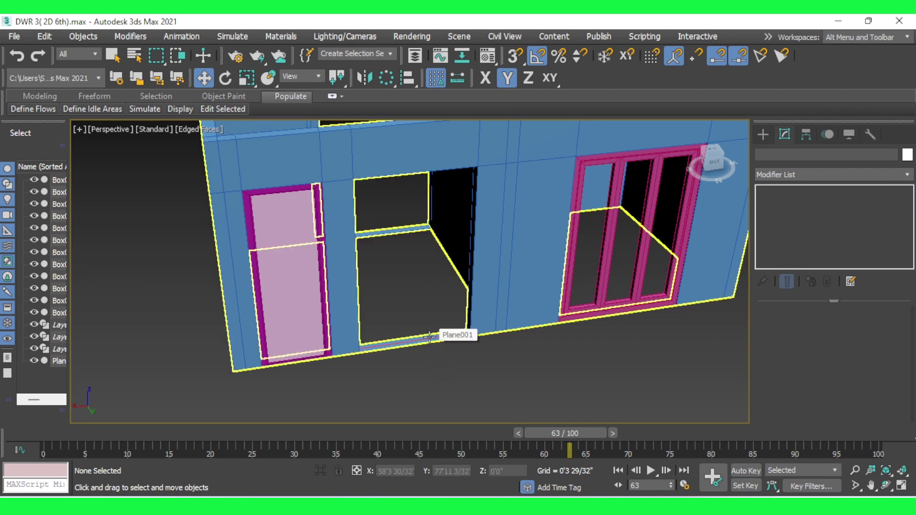
Select the floor polygon of Plane001's wall opening at Polygon level.
{"action": "left_click", "coordinate": [762, 134]}
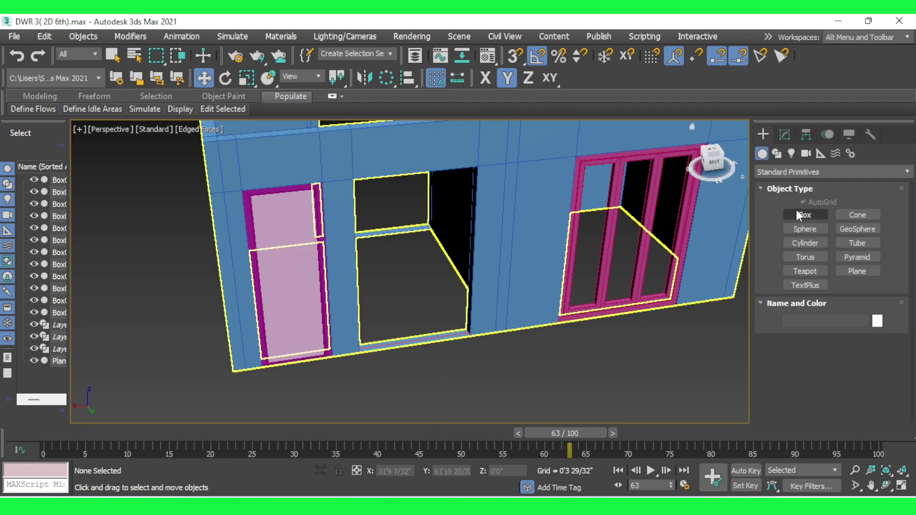
{"action": "left_click", "coordinate": [501, 193]}
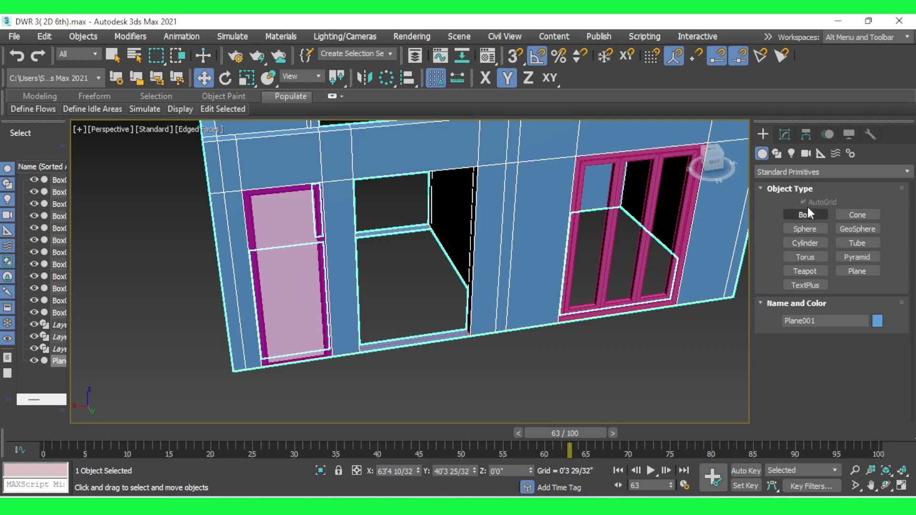
{"action": "left_click", "coordinate": [784, 134]}
{"action": "left_click", "coordinate": [788, 237]}
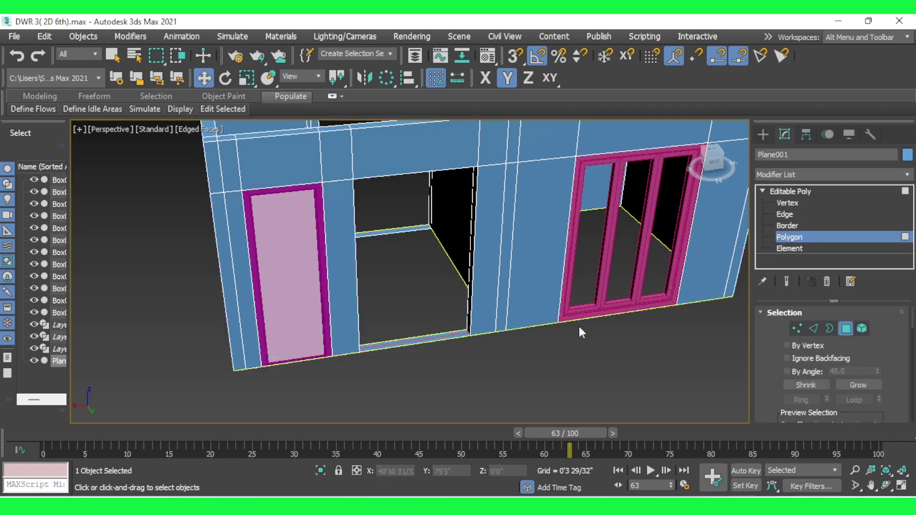
{"action": "scroll", "coordinate": [431, 333], "scroll_direction": "up", "scroll_amount": 5}
{"action": "left_click", "coordinate": [432, 348]}
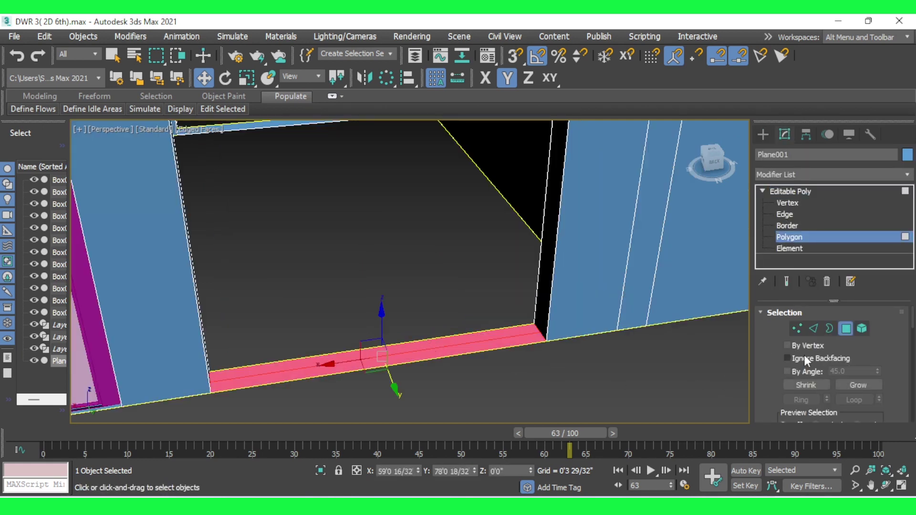
{"action": "scroll", "coordinate": [773, 383], "scroll_direction": "down", "scroll_amount": 5}
{"action": "scroll", "coordinate": [774, 383], "scroll_direction": "up", "scroll_amount": 1}
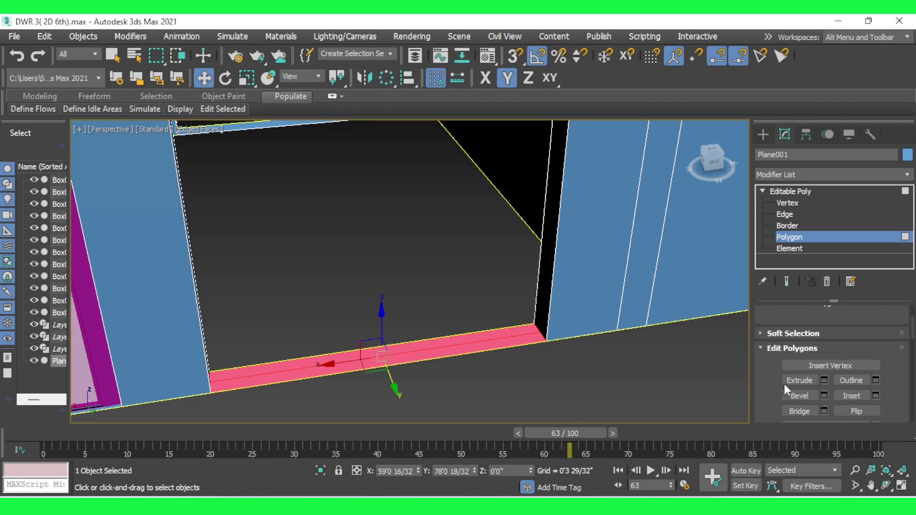
Make a trial 5' extrusion of the opening's floor strip.
{"action": "left_click", "coordinate": [824, 380]}
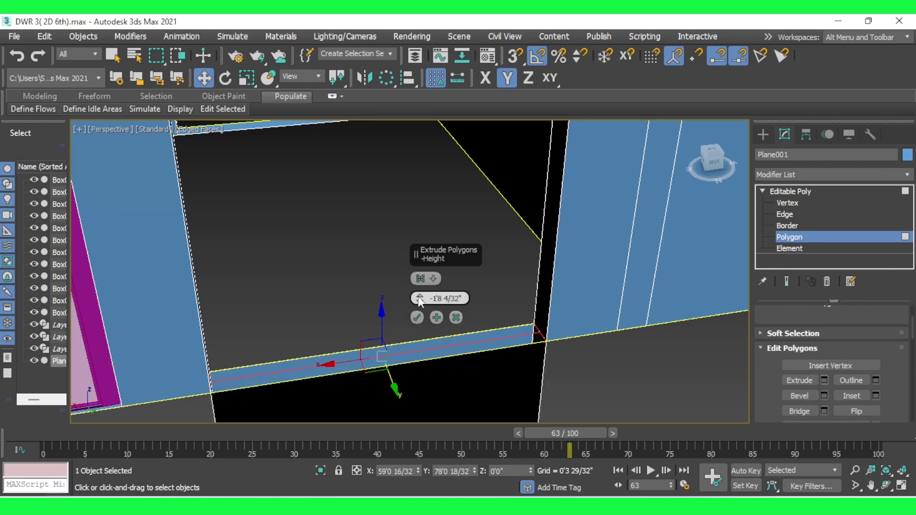
{"action": "left_click_drag", "start_coordinate": [419, 296], "coordinate": [417, 423]}
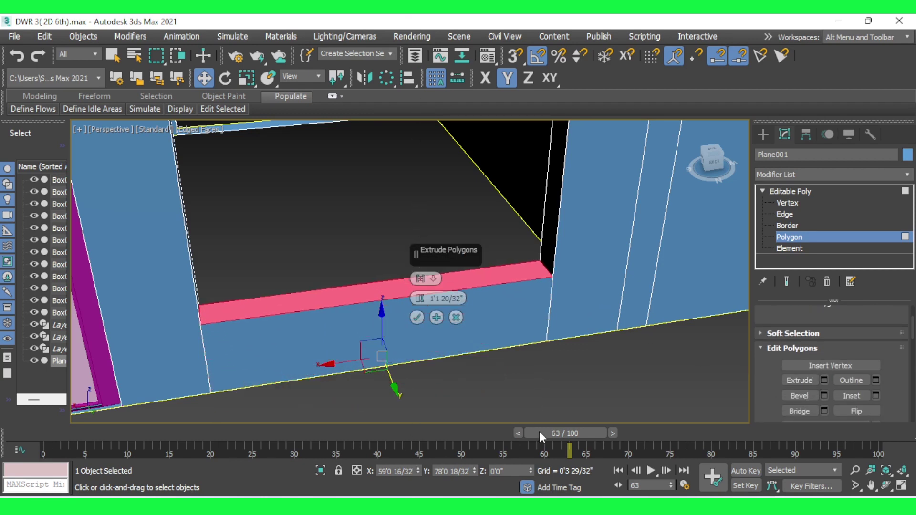
{"action": "scroll", "coordinate": [598, 397], "scroll_direction": "down", "scroll_amount": 5}
{"action": "scroll", "coordinate": [568, 347], "scroll_direction": "up", "scroll_amount": 2}
{"action": "scroll", "coordinate": [542, 341], "scroll_direction": "up", "scroll_amount": 3}
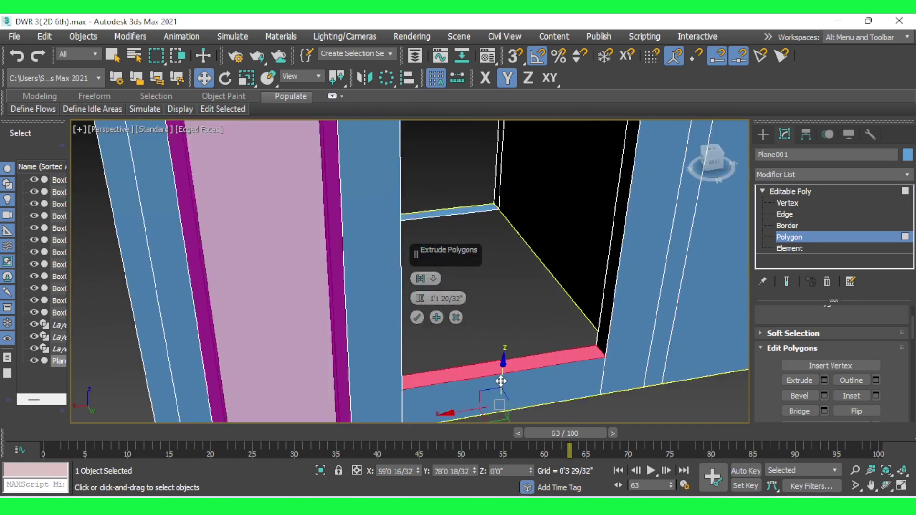
{"action": "left_click_drag", "start_coordinate": [418, 296], "coordinate": [475, 352]}
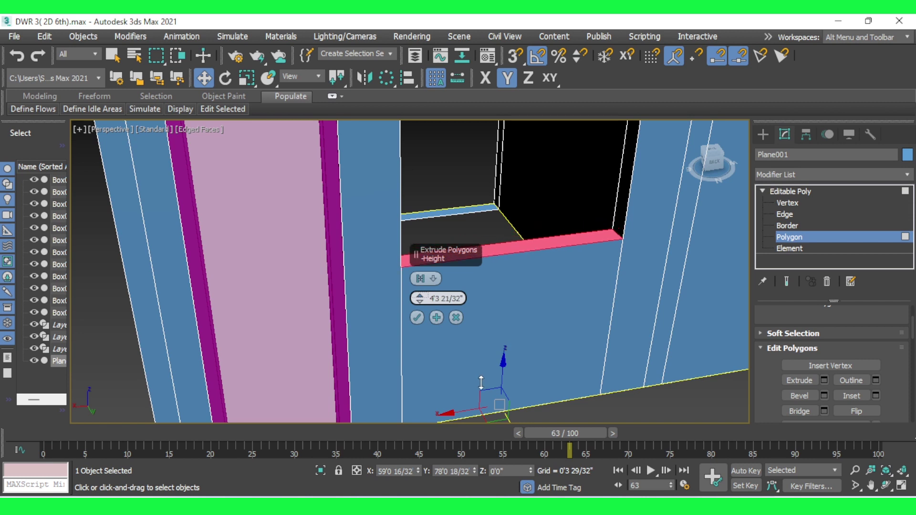
{"action": "left_click_drag", "start_coordinate": [475, 353], "coordinate": [482, 380]}
{"action": "scroll", "coordinate": [562, 388], "scroll_direction": "down", "scroll_amount": 3}
{"action": "scroll", "coordinate": [544, 336], "scroll_direction": "up", "scroll_amount": 3}
{"action": "type", "text": "5"}
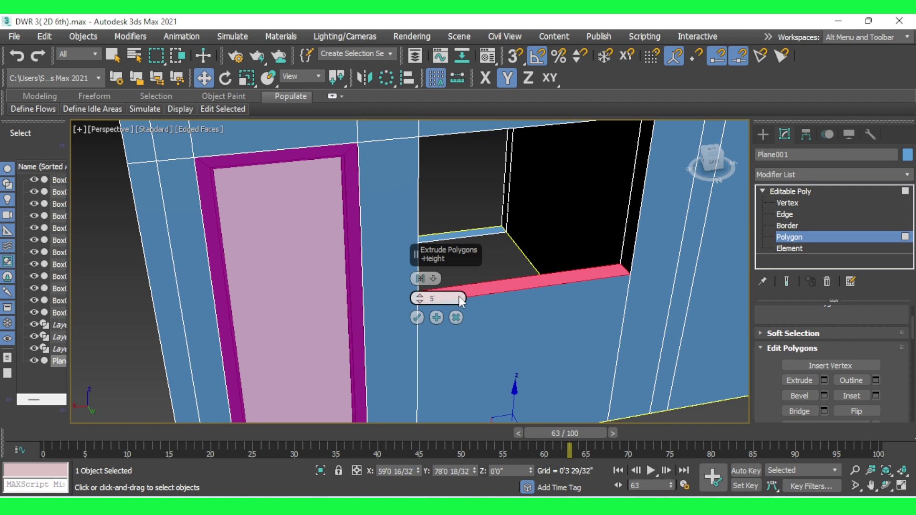
{"action": "type", "text": "'"}
{"action": "left_click", "coordinate": [418, 317]}
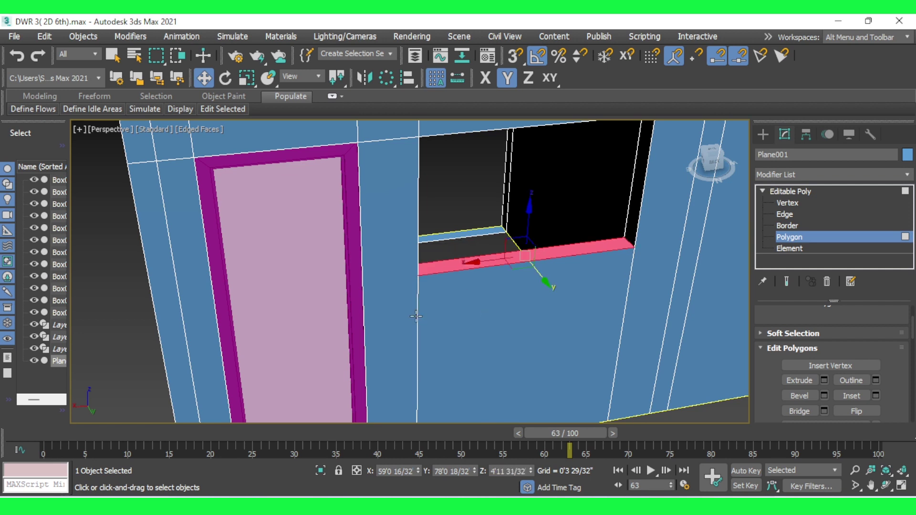
Reset the floor strip's extrusion height back to 0.
{"action": "scroll", "coordinate": [639, 320], "scroll_direction": "down", "scroll_amount": 3}
{"action": "scroll", "coordinate": [634, 321], "scroll_direction": "down", "scroll_amount": 2}
{"action": "mouse_move", "coordinate": [574, 349]}
{"action": "middle_mouse_down", "text": "alt"}
{"action": "mouse_move", "coordinate": [775, 342]}
{"action": "mouse_move", "coordinate": [562, 348]}
{"action": "middle_mouse_up", "text": "alt"}
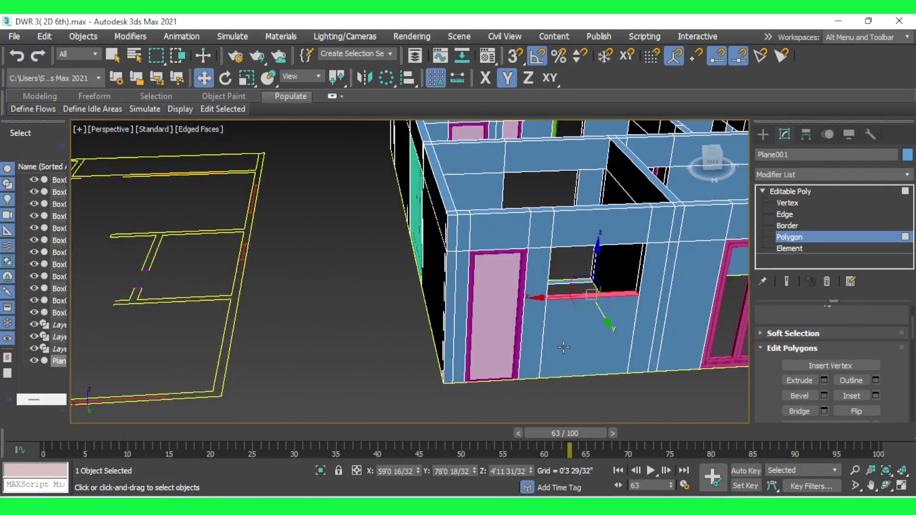
{"action": "type", "text": "0"}
{"action": "key", "text": "Return"}
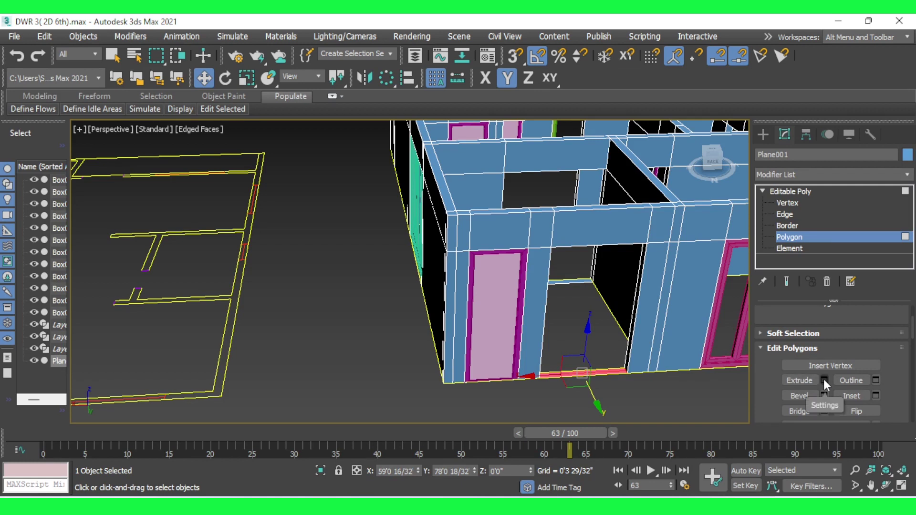
Extrude the floor strip 3'6" into a sill wall and exit Polygon level.
{"action": "left_click", "coordinate": [824, 380]}
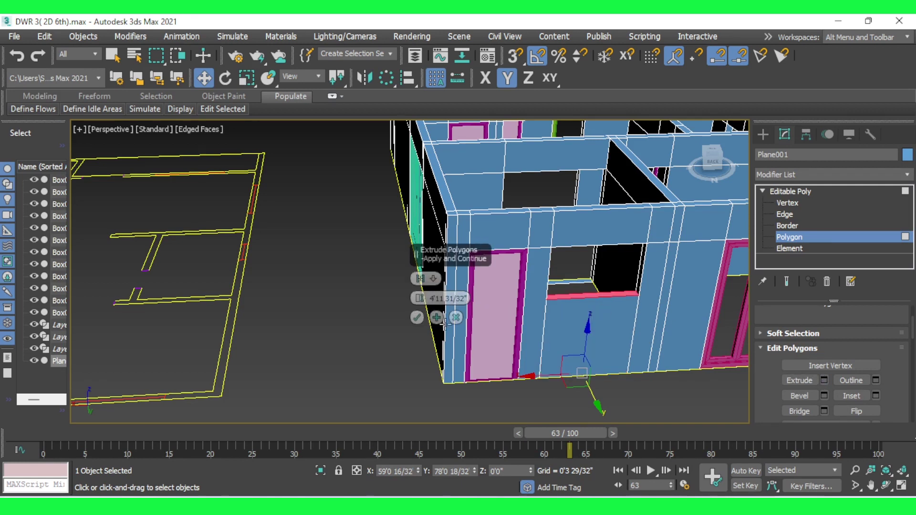
{"action": "scroll", "coordinate": [614, 293], "scroll_direction": "up", "scroll_amount": 3}
{"action": "mouse_move", "coordinate": [419, 301]}
{"action": "left_mouse_down"}
{"action": "mouse_move", "coordinate": [453, 490]}
{"action": "mouse_move", "coordinate": [457, 21]}
{"action": "left_mouse_up"}
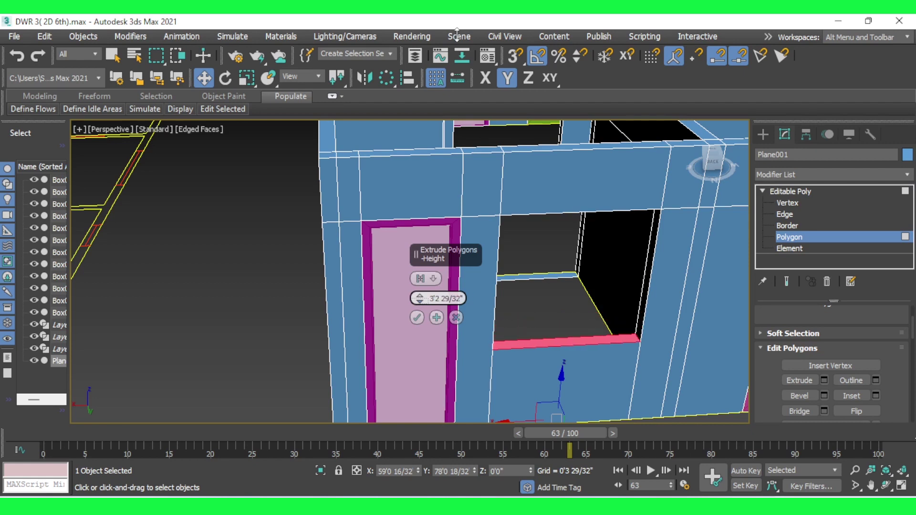
{"action": "double_click", "coordinate": [456, 298]}
{"action": "type", "text": "3"}
{"action": "key", "text": "Return"}
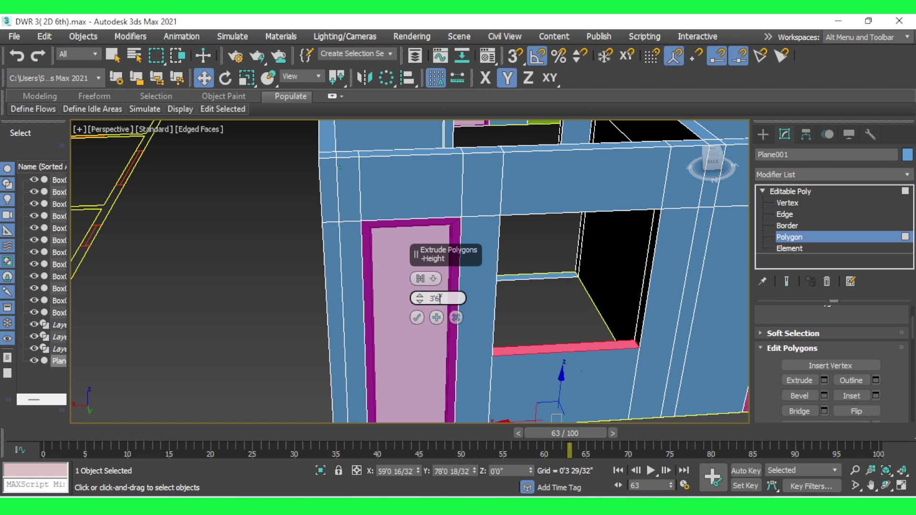
{"action": "left_click", "coordinate": [416, 317]}
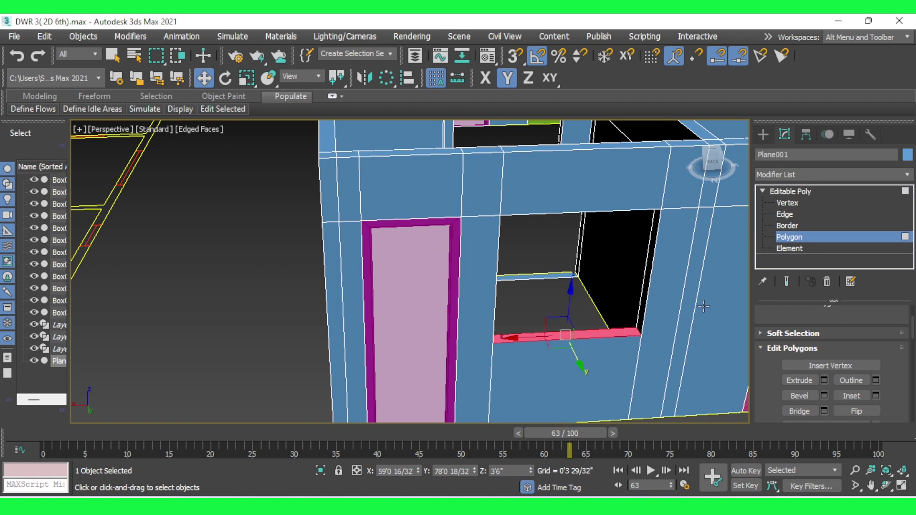
{"action": "left_click", "coordinate": [782, 238]}
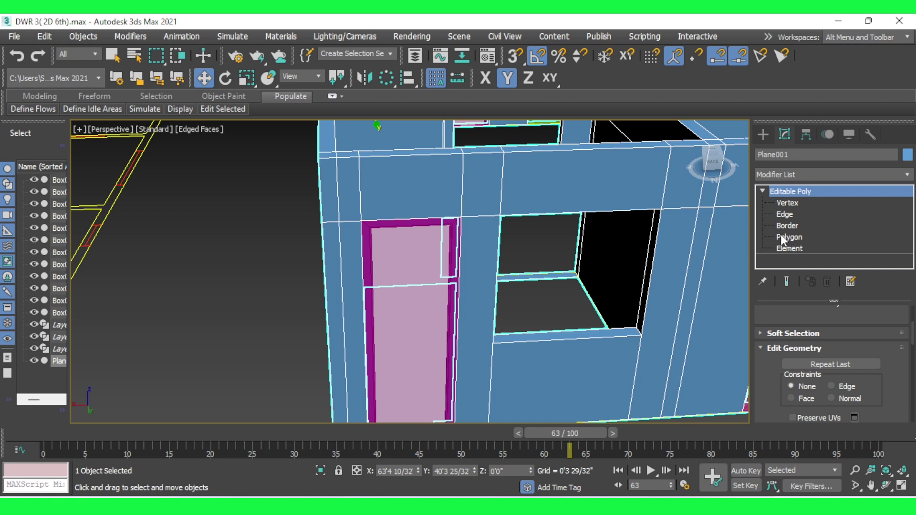
Draw Box013 from the sill corner along the top of the sill wall, setting its height.
{"action": "left_click", "coordinate": [761, 134]}
{"action": "left_click", "coordinate": [806, 215]}
{"action": "scroll", "coordinate": [639, 326], "scroll_direction": "up", "scroll_amount": 5}
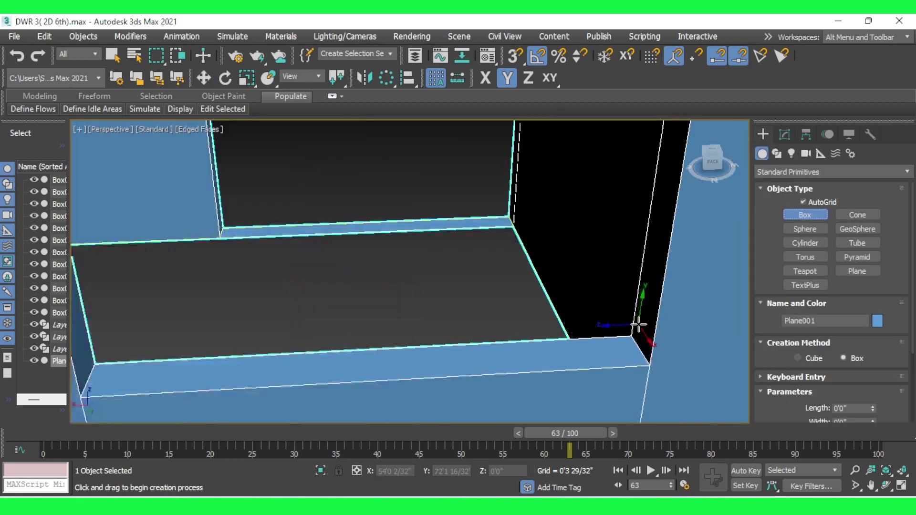
{"action": "middle_click_drag", "start_coordinate": [631, 392], "coordinate": [616, 305], "text": "alt"}
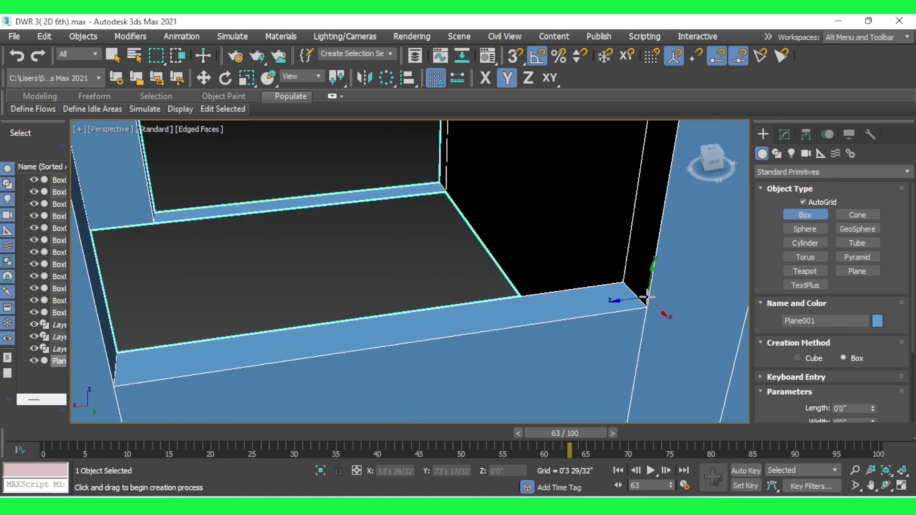
{"action": "scroll", "coordinate": [644, 300], "scroll_direction": "up", "scroll_amount": 3}
{"action": "mouse_move", "coordinate": [642, 312]}
{"action": "left_mouse_down"}
{"action": "mouse_move", "coordinate": [616, 134]}
{"action": "mouse_move", "coordinate": [625, 113]}
{"action": "left_mouse_up"}
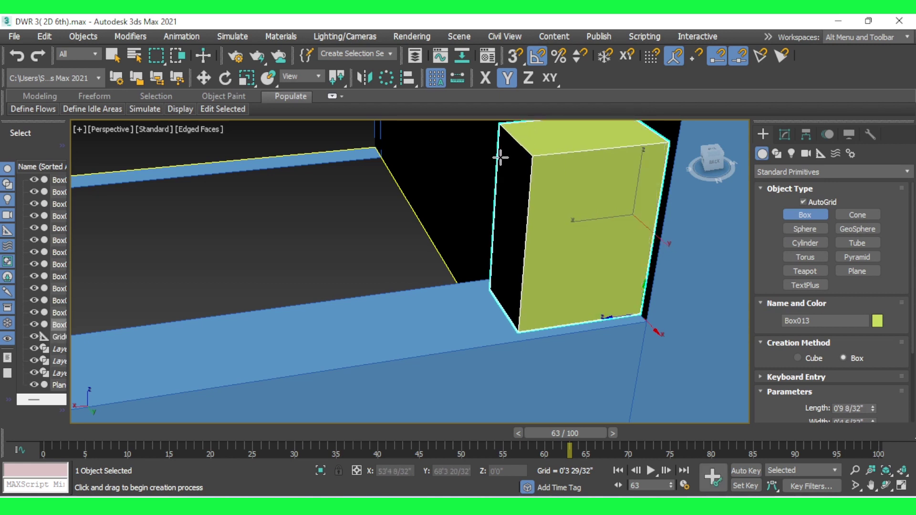
{"action": "left_click", "coordinate": [501, 153]}
{"action": "scroll", "coordinate": [501, 153], "scroll_direction": "down", "scroll_amount": 3}
{"action": "middle_click_drag", "start_coordinate": [501, 191], "coordinate": [330, 216], "text": "alt"}
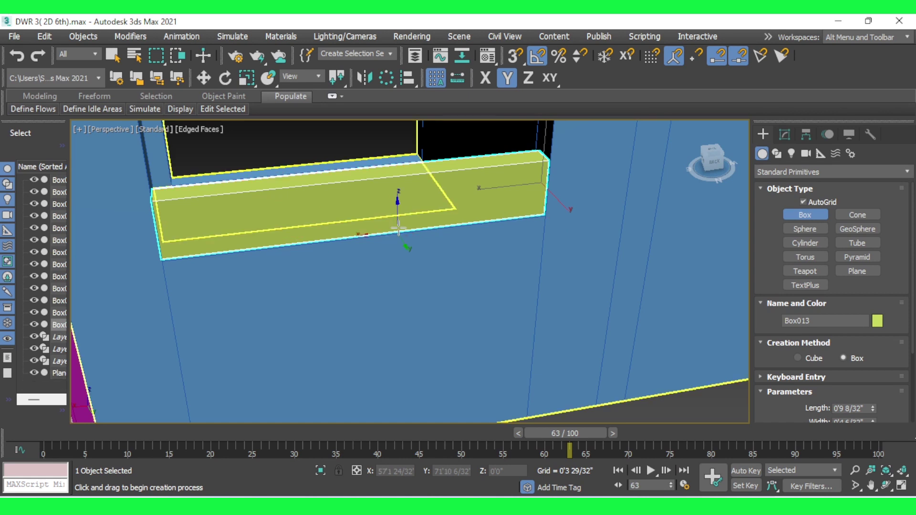
{"action": "right_click", "coordinate": [395, 201]}
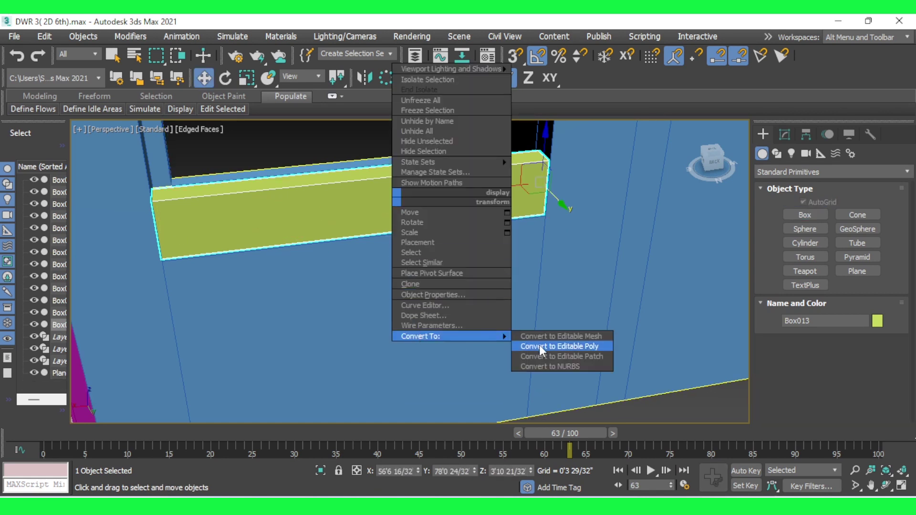
Convert Box013 to editable poly at Vertex level and maximize the Front view.
{"action": "left_click", "coordinate": [539, 345]}
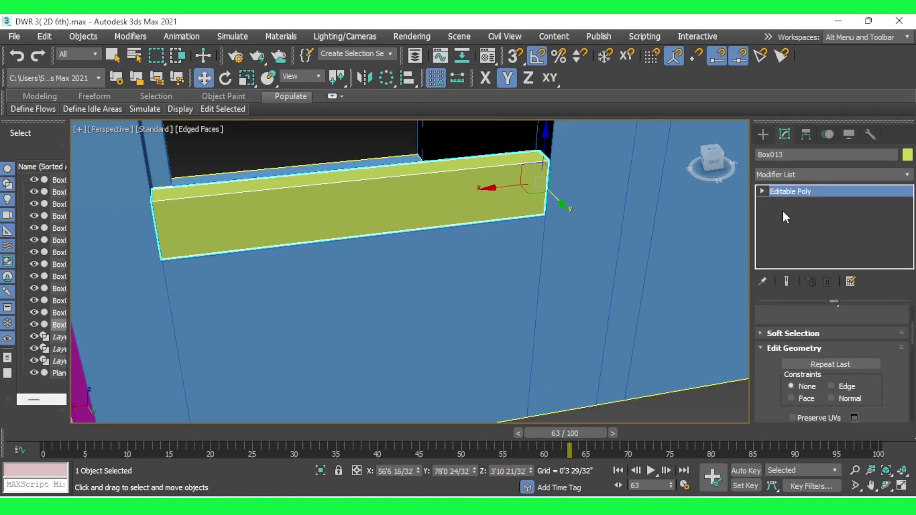
{"action": "left_click", "coordinate": [761, 191]}
{"action": "left_click", "coordinate": [774, 203]}
{"action": "key", "text": "alt+w"}
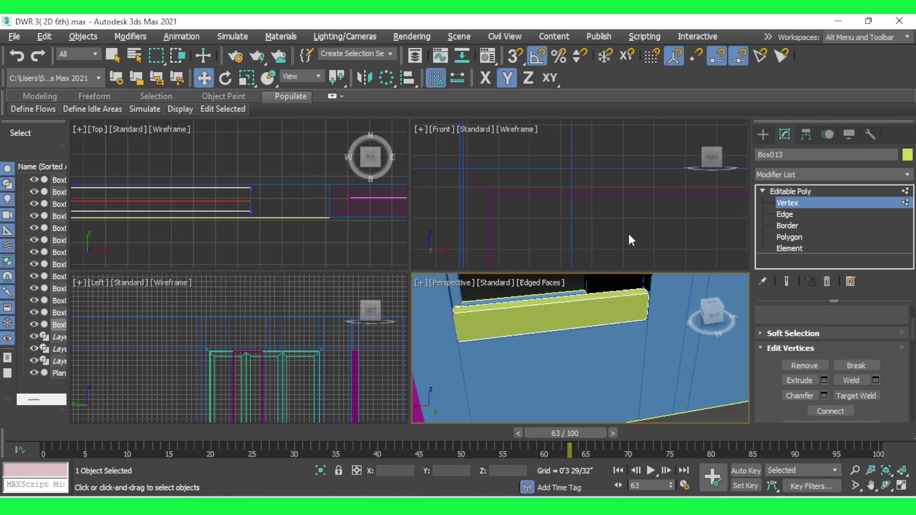
{"action": "left_click", "coordinate": [484, 177]}
{"action": "key", "text": "alt+w"}
Select Box013's top-edge vertices and move them upward in the Front view.
{"action": "scroll", "coordinate": [395, 279], "scroll_direction": "down", "scroll_amount": 3}
{"action": "scroll", "coordinate": [388, 280], "scroll_direction": "down", "scroll_amount": 3}
{"action": "scroll", "coordinate": [391, 286], "scroll_direction": "up", "scroll_amount": 2}
{"action": "scroll", "coordinate": [400, 310], "scroll_direction": "up", "scroll_amount": 5}
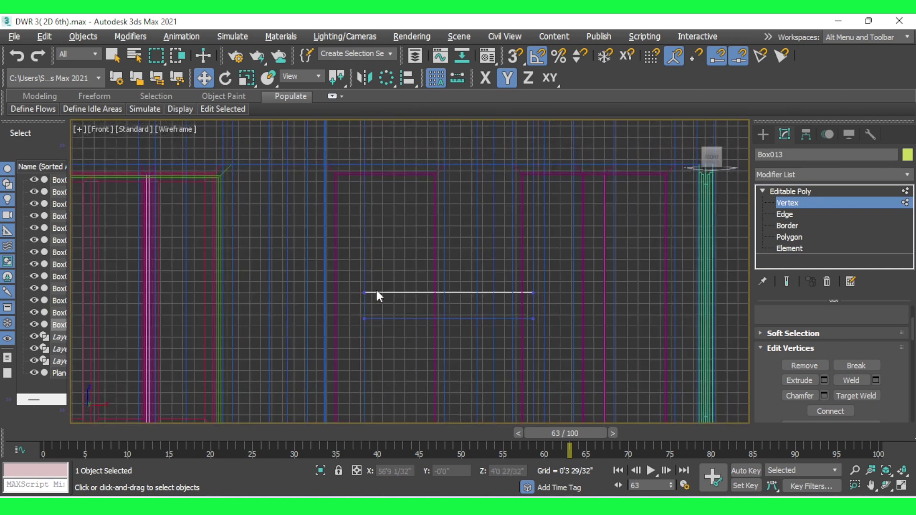
{"action": "scroll", "coordinate": [362, 299], "scroll_direction": "up", "scroll_amount": 4}
{"action": "scroll", "coordinate": [391, 325], "scroll_direction": "up", "scroll_amount": 3}
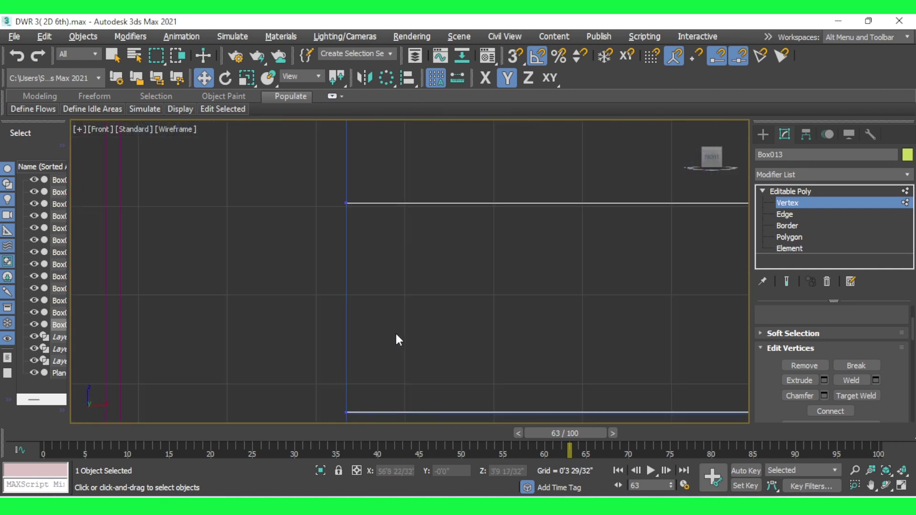
{"action": "scroll", "coordinate": [325, 192], "scroll_direction": "down", "scroll_amount": 2}
{"action": "scroll", "coordinate": [270, 358], "scroll_direction": "down", "scroll_amount": 3}
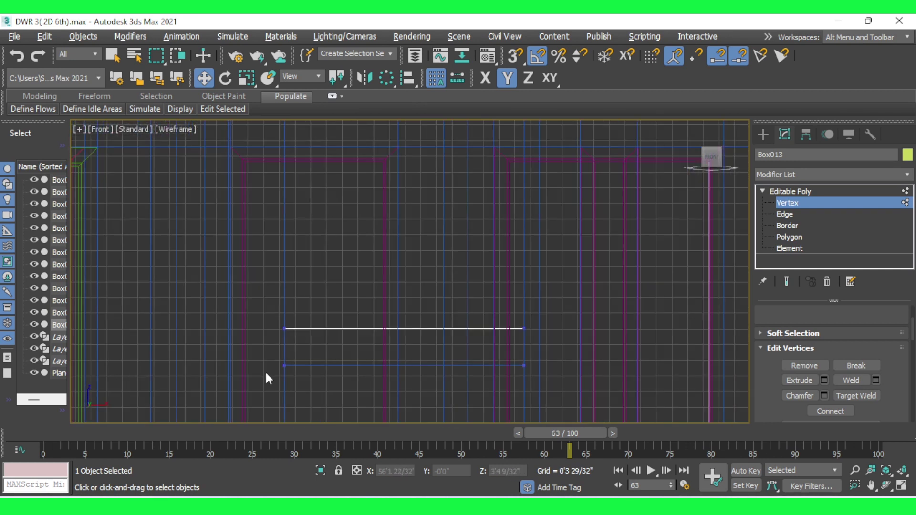
{"action": "left_click_drag", "start_coordinate": [537, 334], "coordinate": [536, 334]}
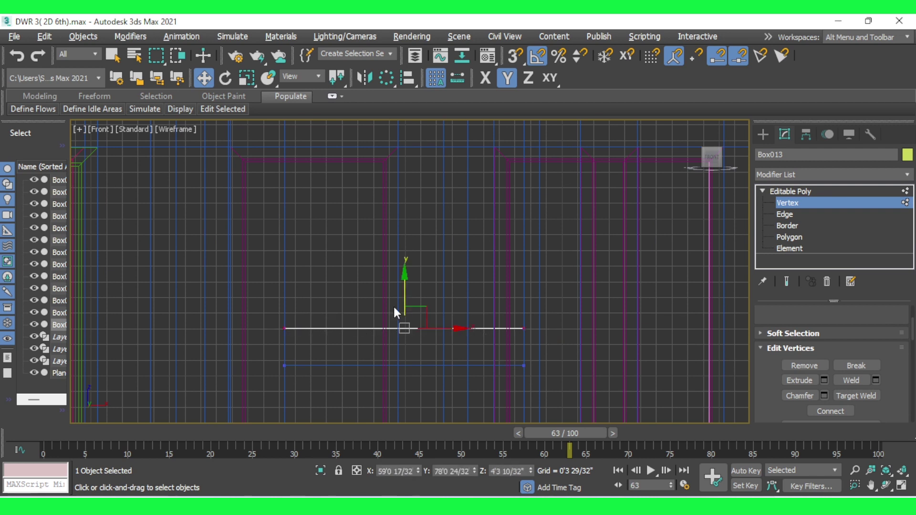
{"action": "left_click_drag", "start_coordinate": [404, 300], "coordinate": [406, 118]}
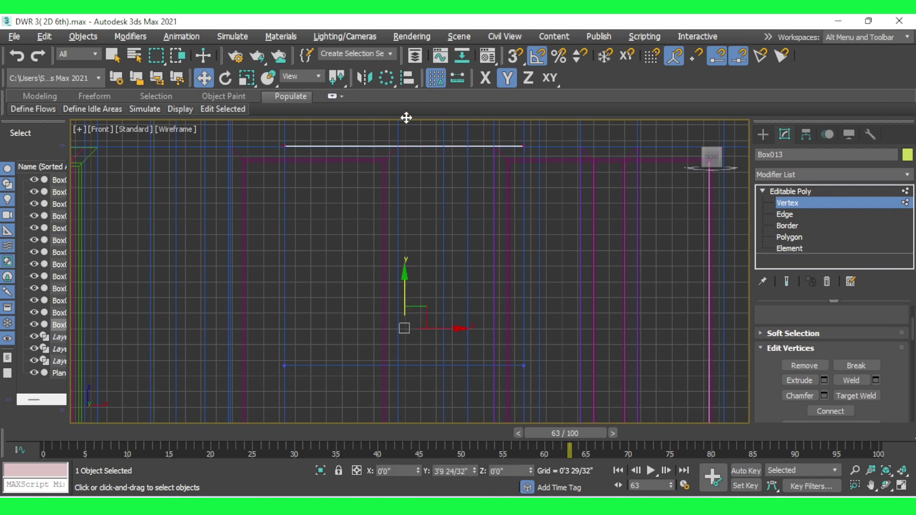
Nudge the horizontal edge slightly downward and restore the four-viewport layout.
{"action": "scroll", "coordinate": [465, 257], "scroll_direction": "down", "scroll_amount": 5}
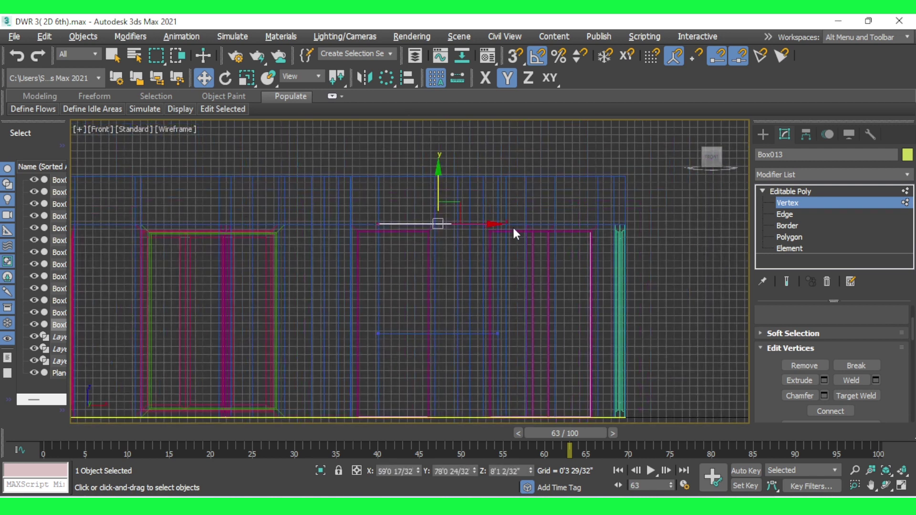
{"action": "scroll", "coordinate": [259, 230], "scroll_direction": "up", "scroll_amount": 3}
{"action": "scroll", "coordinate": [314, 211], "scroll_direction": "up", "scroll_amount": 2}
{"action": "scroll", "coordinate": [564, 231], "scroll_direction": "up", "scroll_amount": 5}
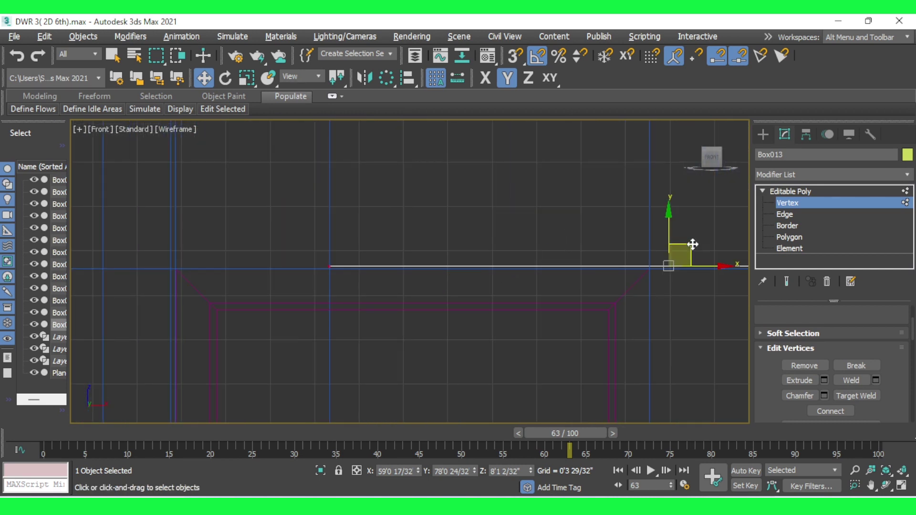
{"action": "left_click_drag", "start_coordinate": [669, 232], "coordinate": [670, 246]}
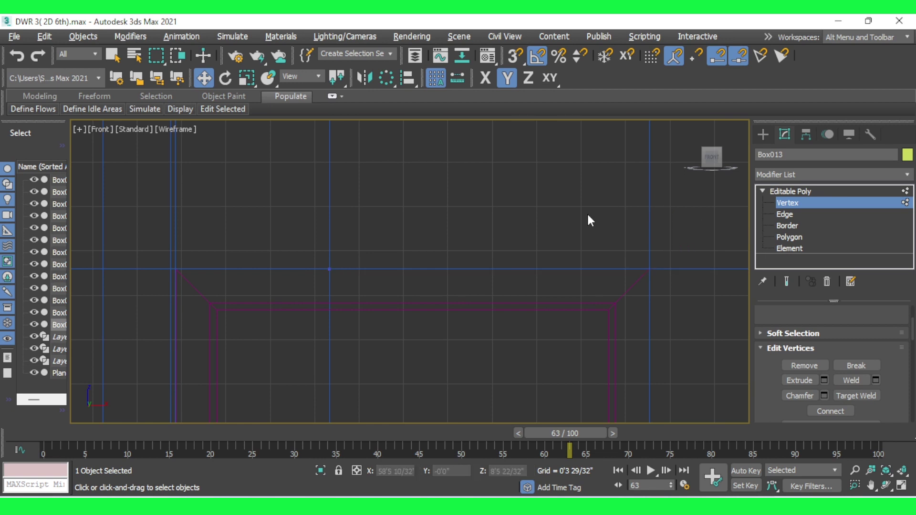
{"action": "key", "text": "alt+w"}
{"action": "key", "text": "alt+w"}
{"action": "scroll", "coordinate": [516, 328], "scroll_direction": "down", "scroll_amount": 5}
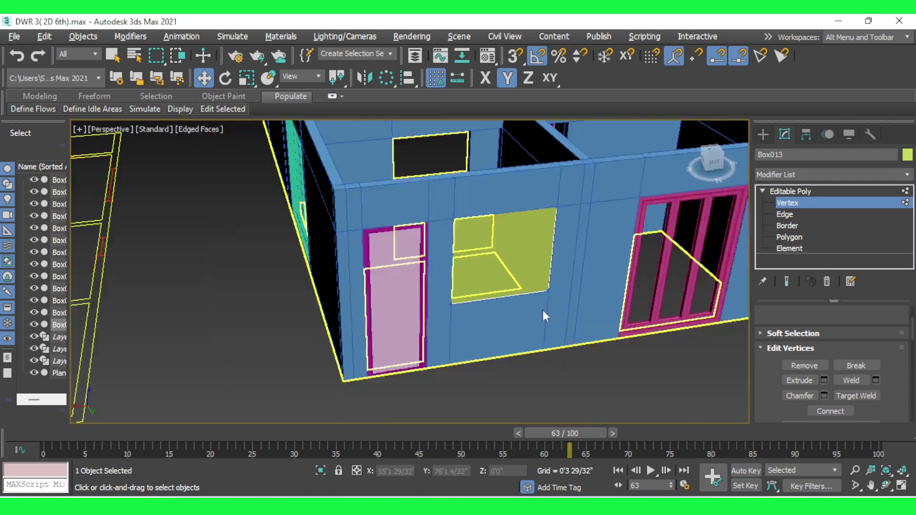
Inset the panel filling the window opening by 3".
{"action": "scroll", "coordinate": [529, 253], "scroll_direction": "up", "scroll_amount": 2}
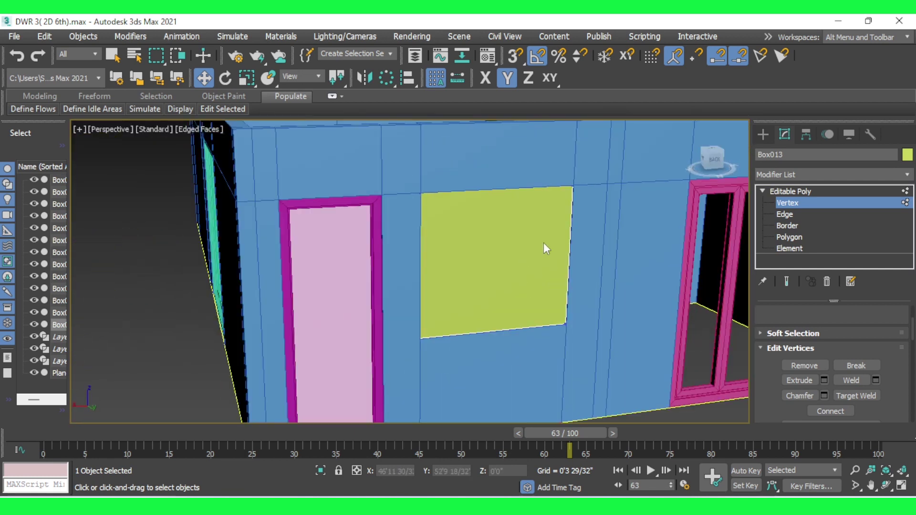
{"action": "left_click", "coordinate": [793, 237]}
{"action": "left_click", "coordinate": [509, 265]}
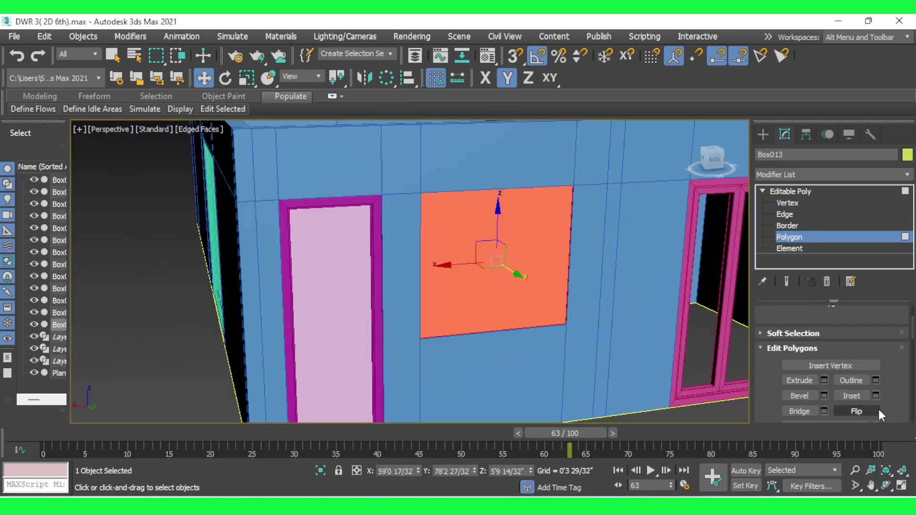
{"action": "left_click", "coordinate": [875, 396]}
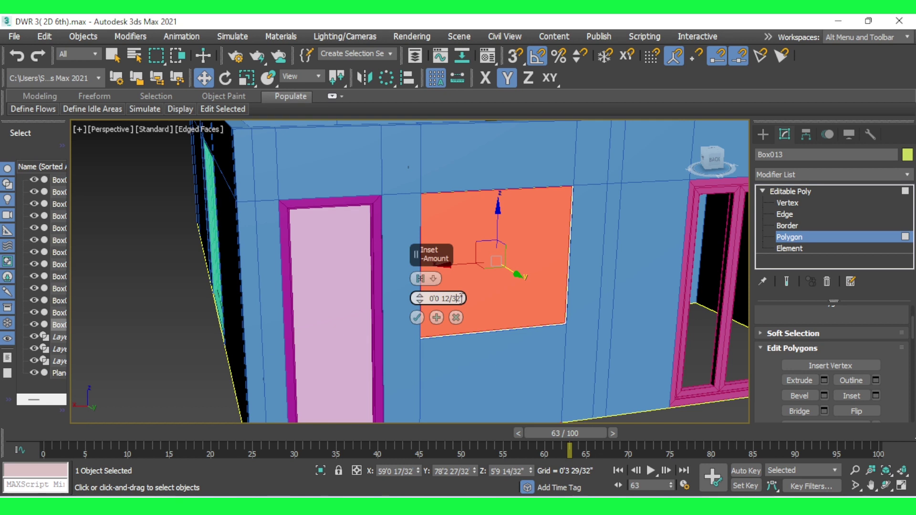
{"action": "key", "text": "BackSpace"}
{"action": "key", "text": "BackSpace"}
{"action": "key", "text": "BackSpace"}
{"action": "key", "text": "BackSpace"}
{"action": "key", "text": "BackSpace"}
{"action": "key", "text": "BackSpace"}
{"action": "type", "text": "3"}
{"action": "left_click", "coordinate": [417, 318]}
Extrude the inset panel inward with a negative height.
{"action": "scroll", "coordinate": [467, 210], "scroll_direction": "up", "scroll_amount": 4}
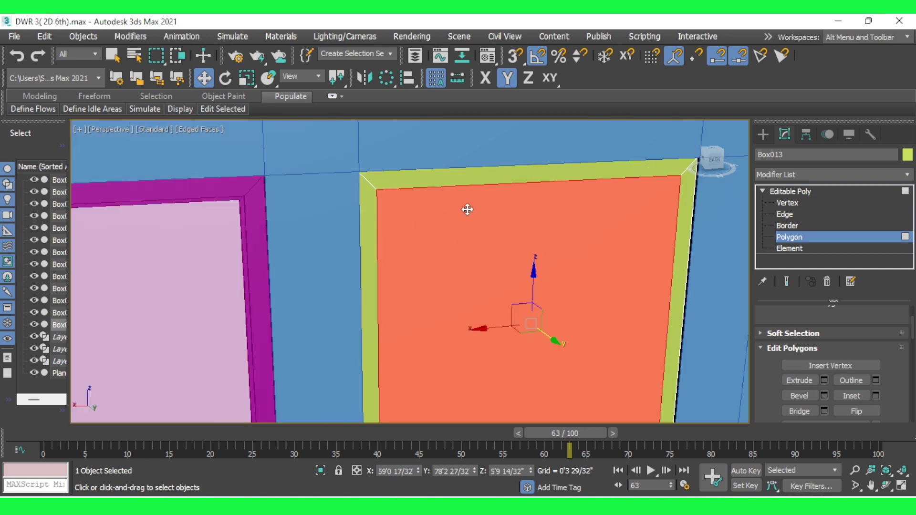
{"action": "left_click", "coordinate": [823, 380]}
{"action": "scroll", "coordinate": [386, 191], "scroll_direction": "up", "scroll_amount": 6}
{"action": "scroll", "coordinate": [705, 255], "scroll_direction": "down", "scroll_amount": 3}
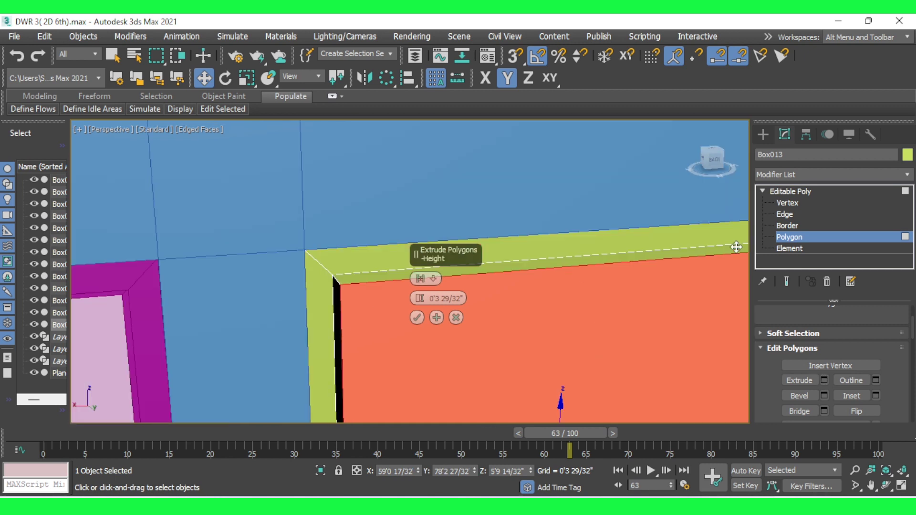
{"action": "scroll", "coordinate": [640, 266], "scroll_direction": "down", "scroll_amount": 3}
{"action": "scroll", "coordinate": [694, 256], "scroll_direction": "up", "scroll_amount": 6}
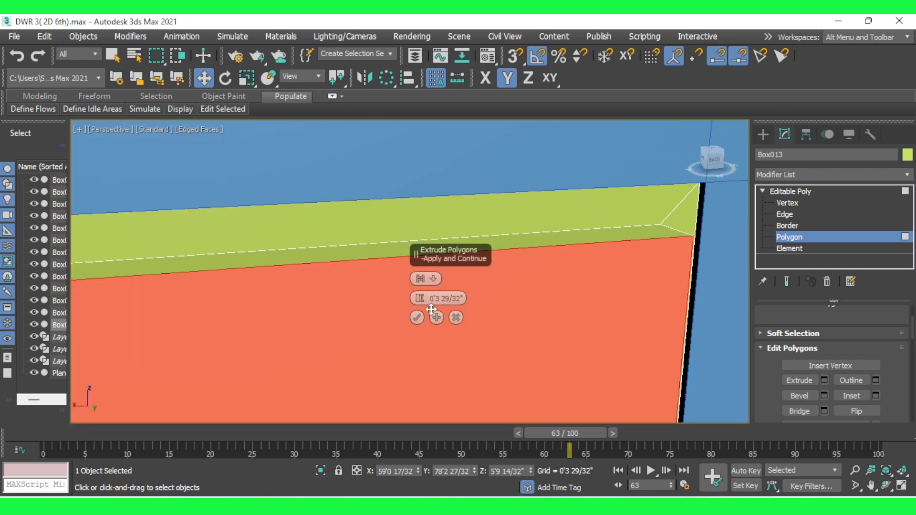
{"action": "left_click_drag", "start_coordinate": [419, 298], "coordinate": [420, 343]}
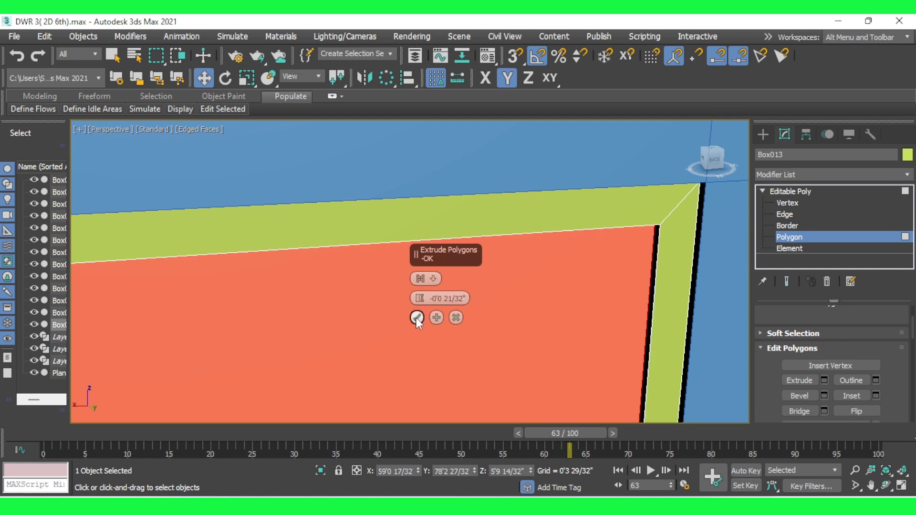
{"action": "left_click", "coordinate": [417, 318]}
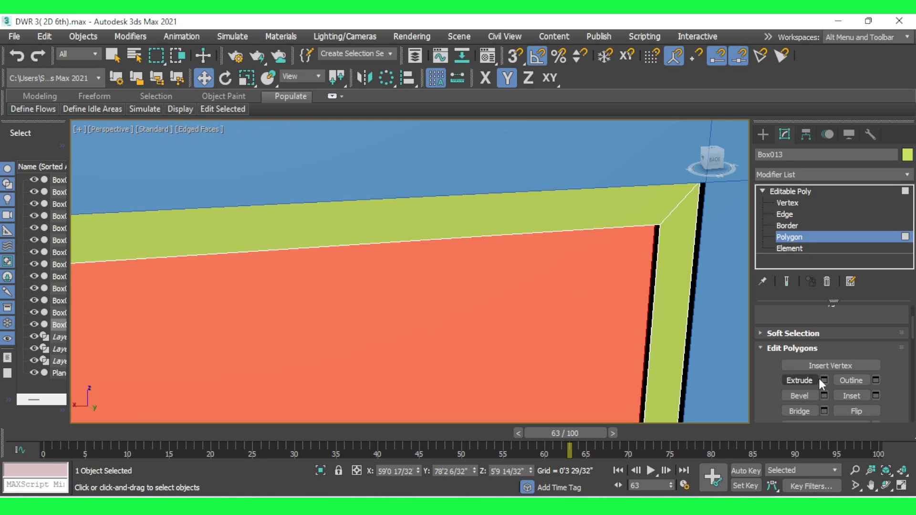
Apply a second inset and inward extrusion to the window panel.
{"action": "left_click", "coordinate": [874, 395]}
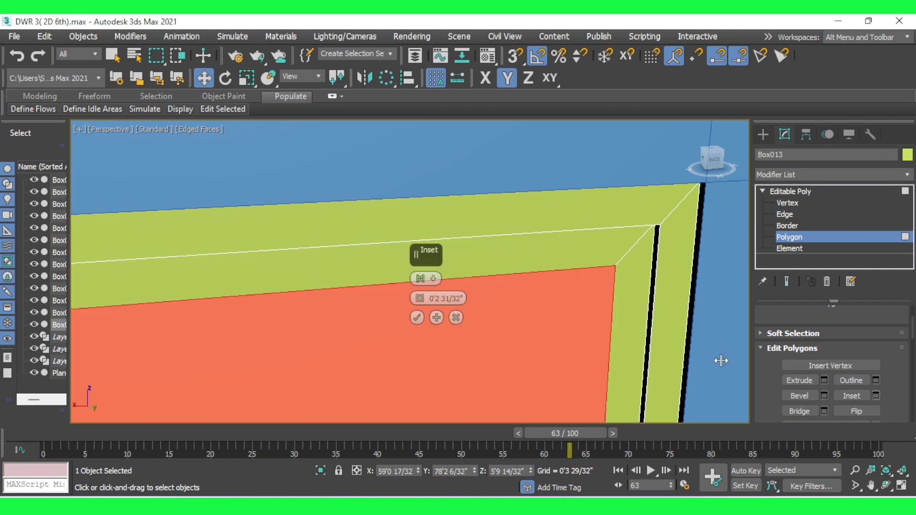
{"action": "scroll", "coordinate": [614, 255], "scroll_direction": "down", "scroll_amount": 1}
{"action": "scroll", "coordinate": [596, 249], "scroll_direction": "down", "scroll_amount": 3}
{"action": "scroll", "coordinate": [590, 255], "scroll_direction": "up", "scroll_amount": 4}
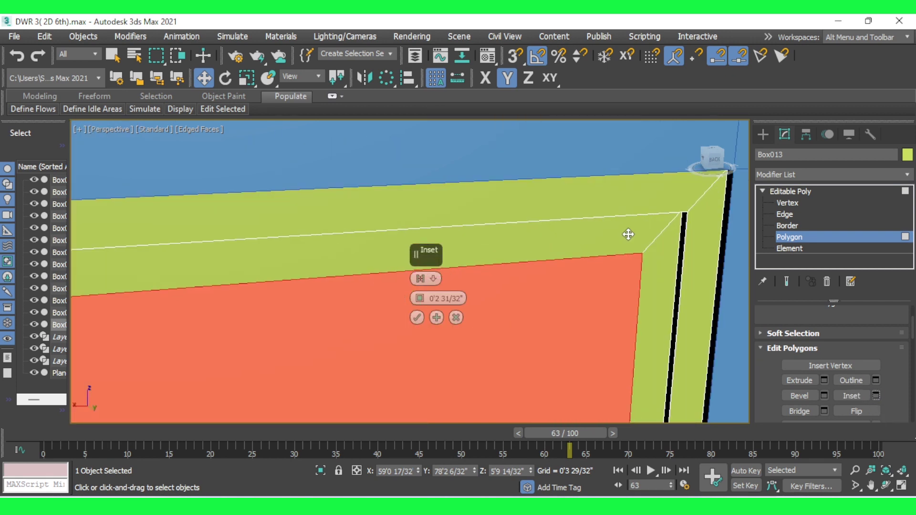
{"action": "mouse_move", "coordinate": [419, 299]}
{"action": "left_mouse_down"}
{"action": "mouse_move", "coordinate": [416, 264]}
{"action": "mouse_move", "coordinate": [409, 316]}
{"action": "left_mouse_up"}
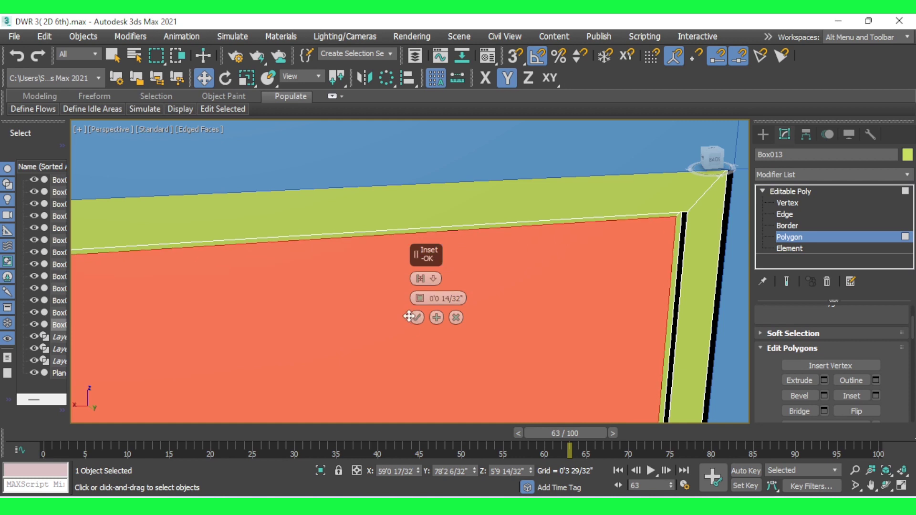
{"action": "left_click", "coordinate": [417, 316]}
{"action": "left_click", "coordinate": [821, 380]}
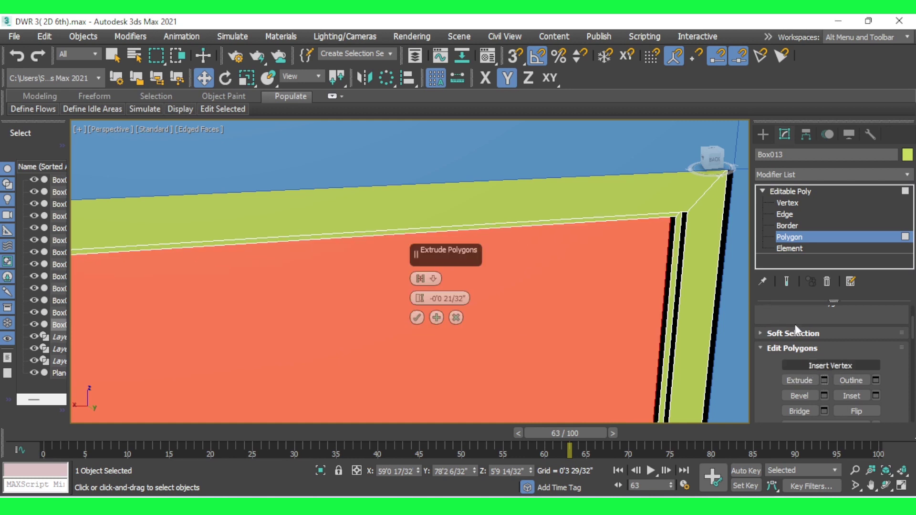
{"action": "left_click", "coordinate": [419, 317]}
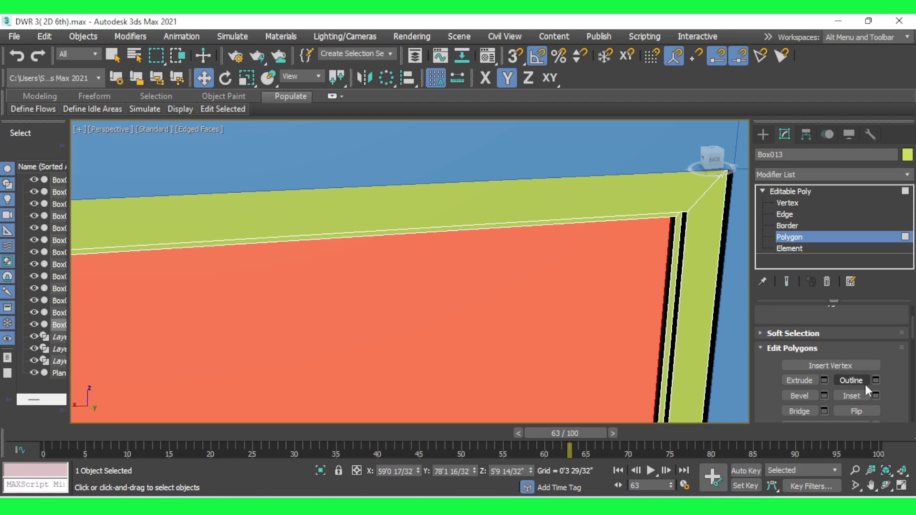
Cancel a trial third inset and face the frame straight on at Edge level.
{"action": "left_click", "coordinate": [875, 395]}
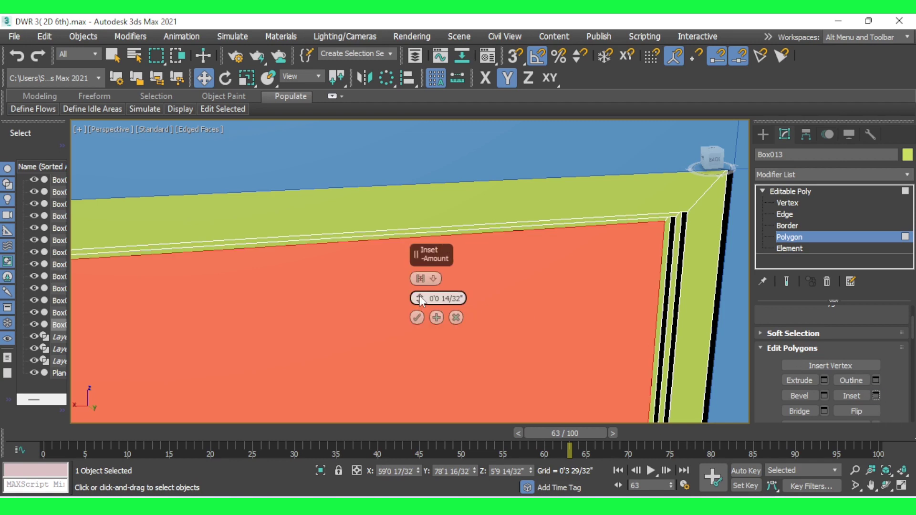
{"action": "left_click_drag", "start_coordinate": [419, 298], "coordinate": [419, 267]}
{"action": "scroll", "coordinate": [527, 158], "scroll_direction": "down", "scroll_amount": 4}
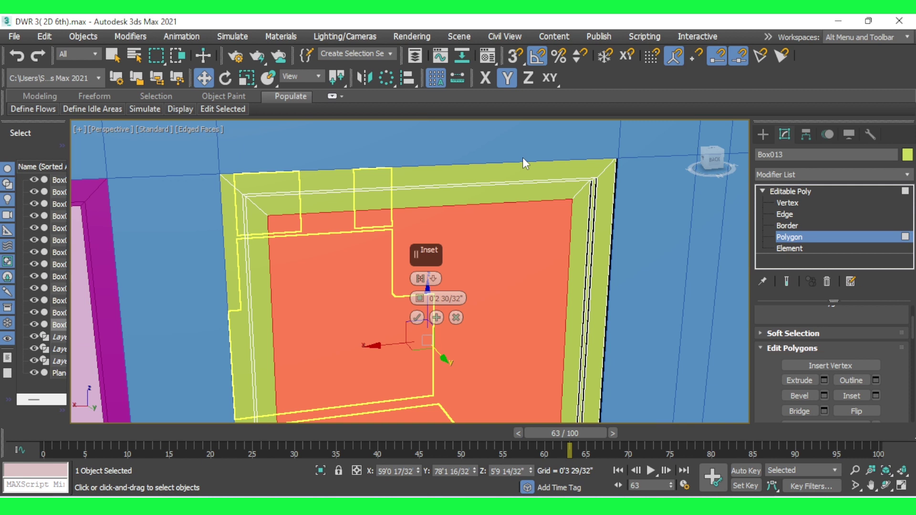
{"action": "left_click", "coordinate": [416, 317]}
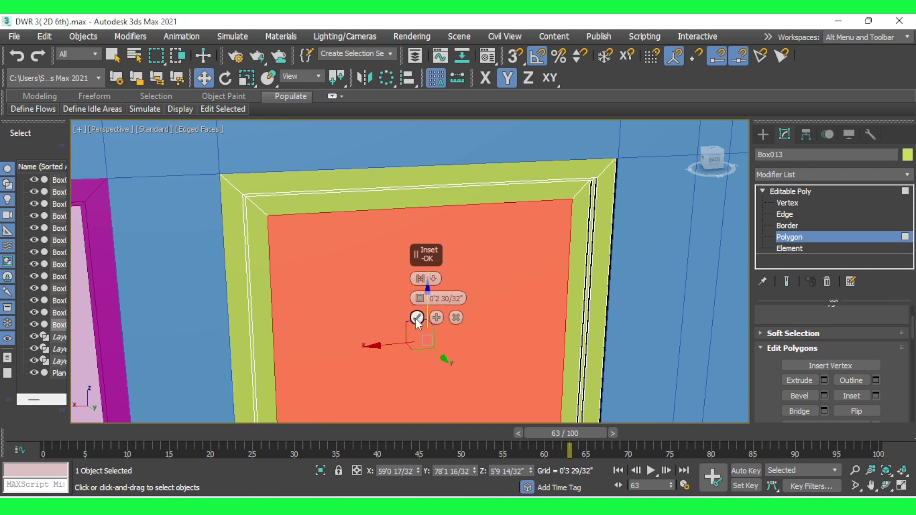
{"action": "left_click", "coordinate": [456, 317]}
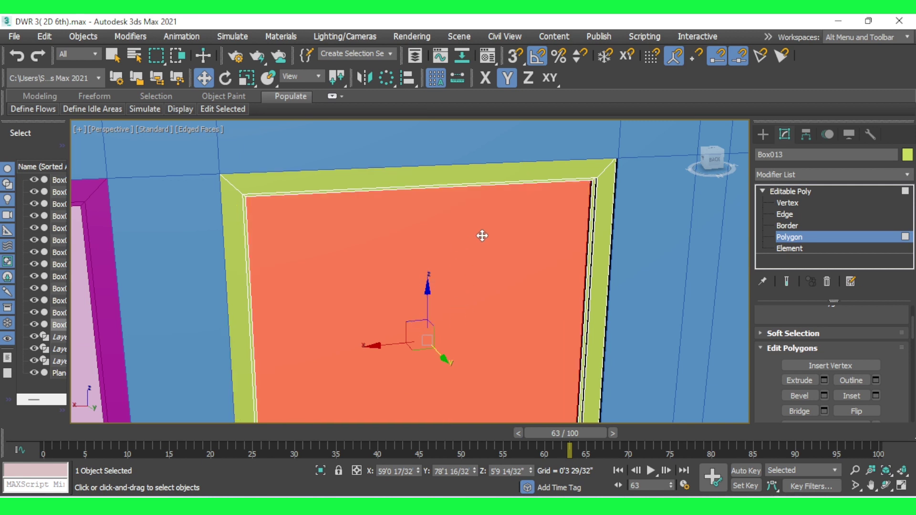
{"action": "mouse_move", "coordinate": [570, 311]}
{"action": "middle_mouse_down", "text": "alt"}
{"action": "mouse_move", "coordinate": [550, 280]}
{"action": "mouse_move", "coordinate": [537, 303]}
{"action": "middle_mouse_up", "text": "alt"}
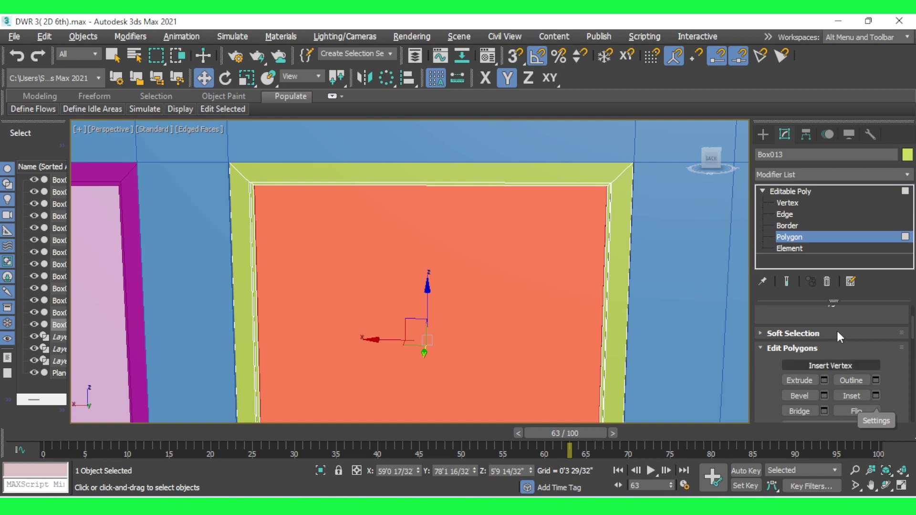
{"action": "left_click", "coordinate": [783, 216]}
{"action": "scroll", "coordinate": [428, 181], "scroll_direction": "up", "scroll_amount": 5}
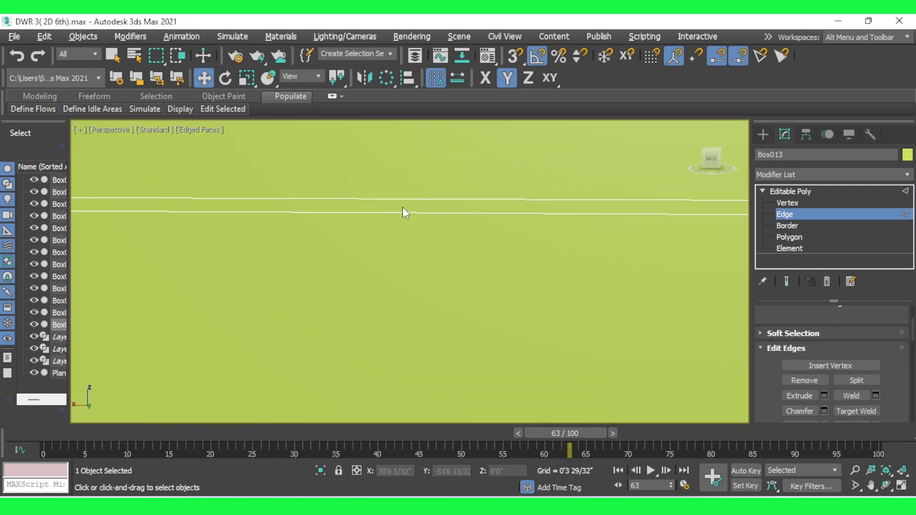
Connect the frame's top and bottom inner edges with a vertical dividing edge.
{"action": "scroll", "coordinate": [417, 253], "scroll_direction": "down", "scroll_amount": 5}
{"action": "left_click", "coordinate": [372, 187]}
{"action": "scroll", "coordinate": [373, 199], "scroll_direction": "down", "scroll_amount": 4}
{"action": "scroll", "coordinate": [368, 334], "scroll_direction": "up", "scroll_amount": 3}
{"action": "scroll", "coordinate": [376, 334], "scroll_direction": "up", "scroll_amount": 3}
{"action": "left_click", "coordinate": [402, 346]}
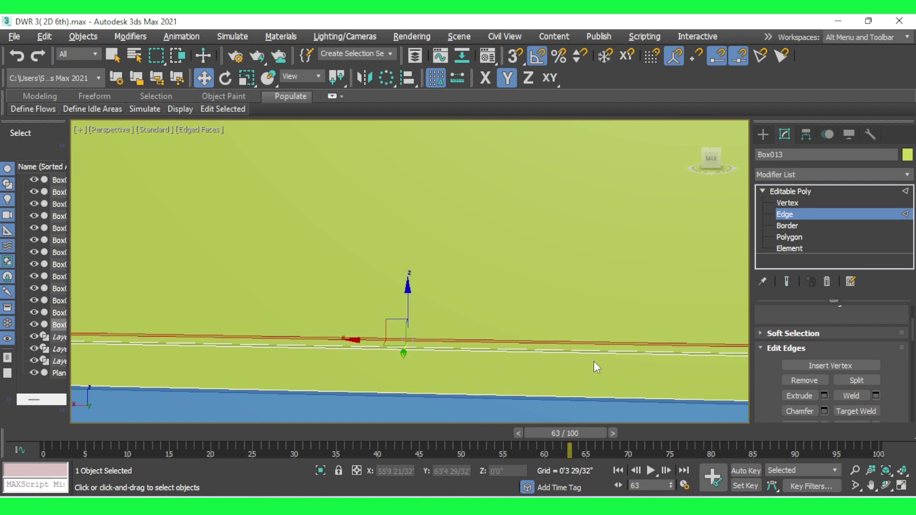
{"action": "scroll", "coordinate": [857, 406], "scroll_direction": "down", "scroll_amount": 2}
{"action": "scroll", "coordinate": [863, 401], "scroll_direction": "down", "scroll_amount": 2}
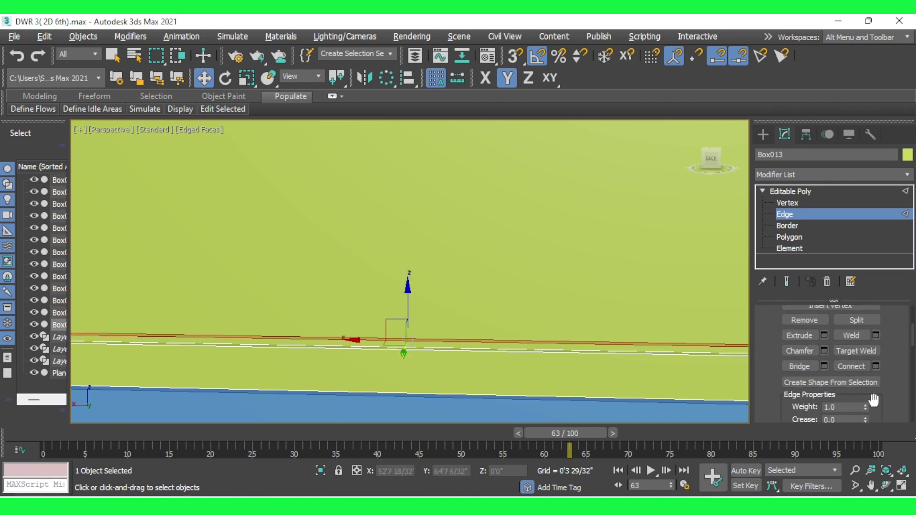
{"action": "left_click", "coordinate": [875, 366]}
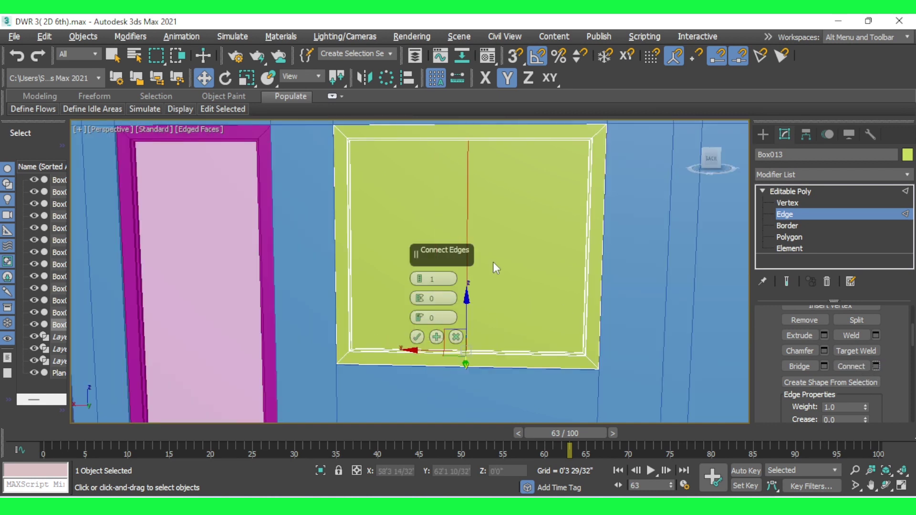
{"action": "left_click", "coordinate": [416, 336]}
Inset the two window halves By Polygon by 0'2 30/32".
{"action": "left_click", "coordinate": [786, 238]}
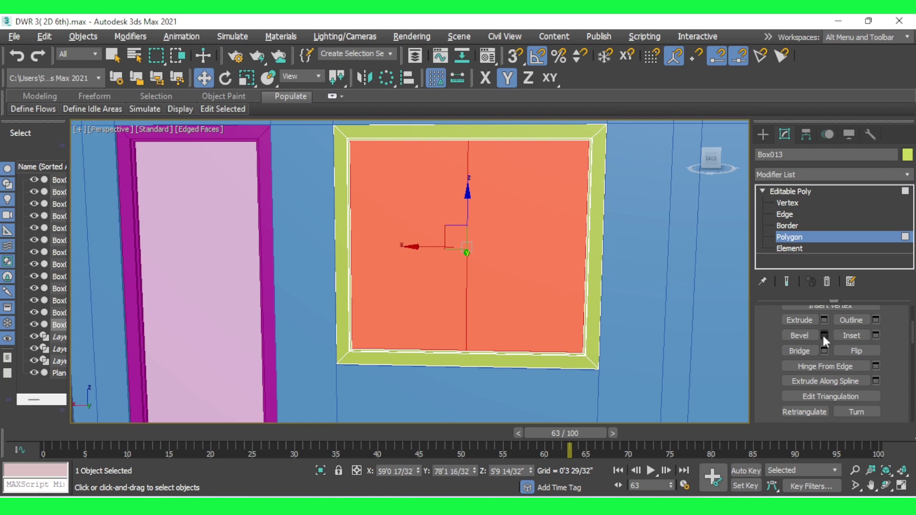
{"action": "left_click", "coordinate": [876, 335]}
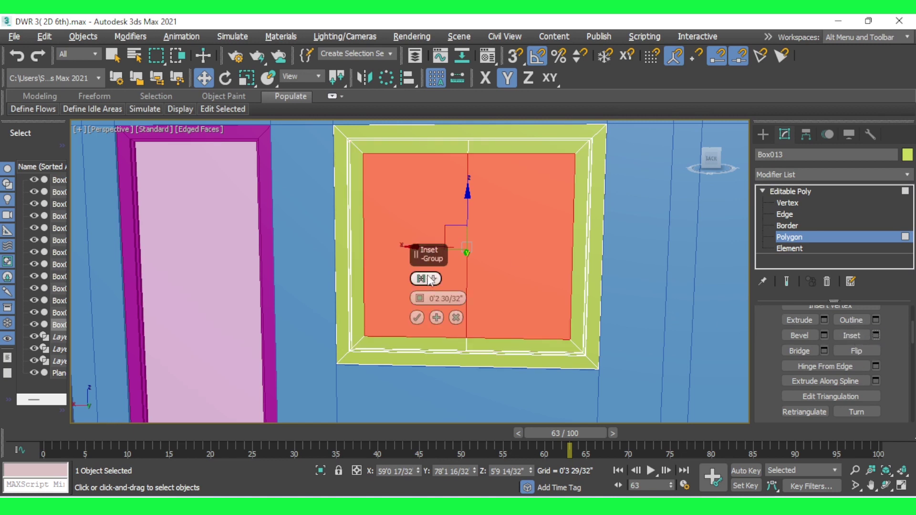
{"action": "left_click", "coordinate": [424, 282]}
{"action": "scroll", "coordinate": [506, 163], "scroll_direction": "up", "scroll_amount": 2}
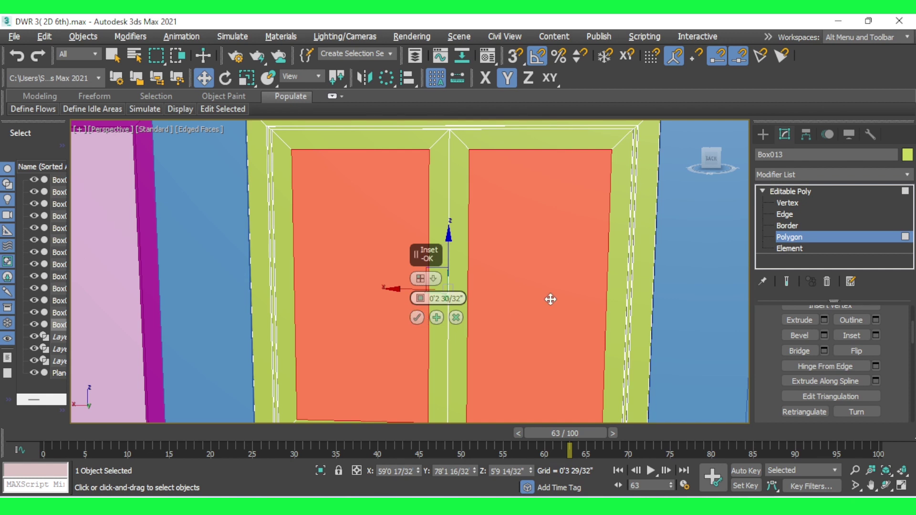
{"action": "scroll", "coordinate": [593, 303], "scroll_direction": "up", "scroll_amount": 1}
{"action": "scroll", "coordinate": [593, 302], "scroll_direction": "up", "scroll_amount": 2}
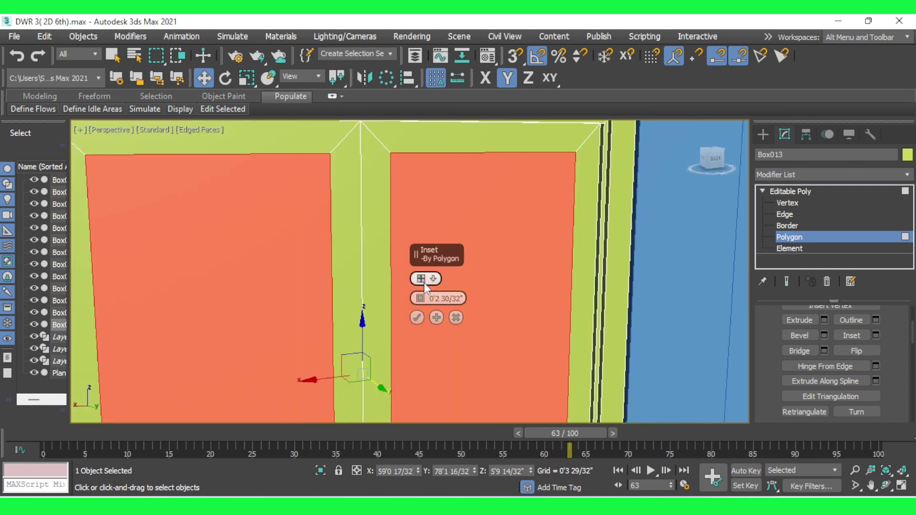
{"action": "left_click", "coordinate": [417, 318]}
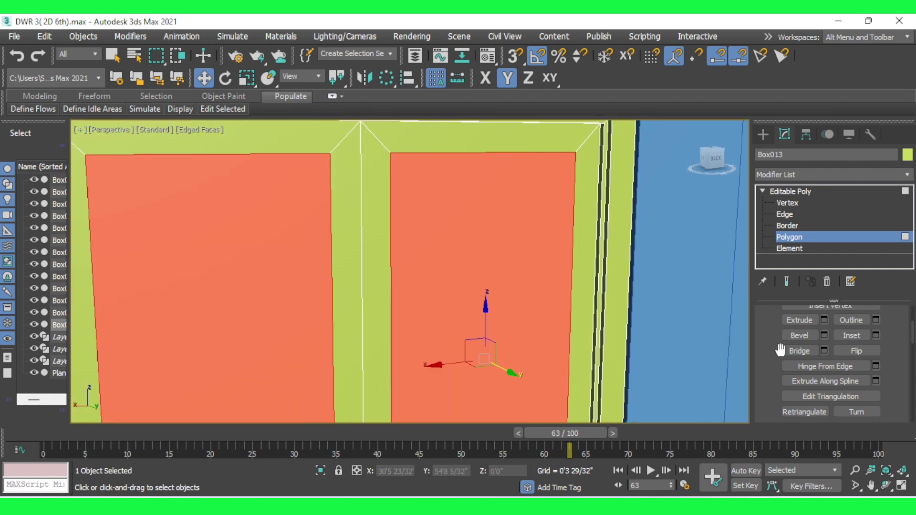
Recess the two panes with a -0'0 6/32" extrusion and exit Polygon level.
{"action": "left_click", "coordinate": [825, 319]}
{"action": "scroll", "coordinate": [496, 227], "scroll_direction": "up", "scroll_amount": 3}
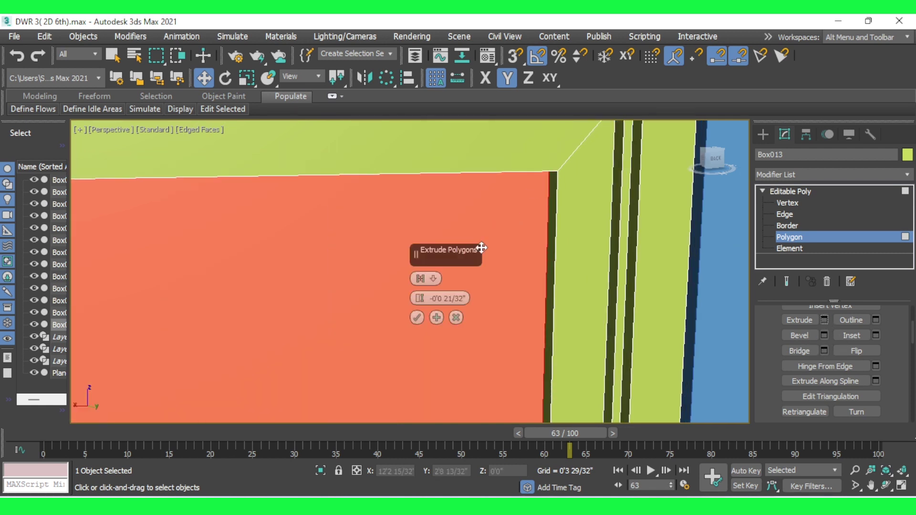
{"action": "left_click_drag", "start_coordinate": [419, 298], "coordinate": [418, 292]}
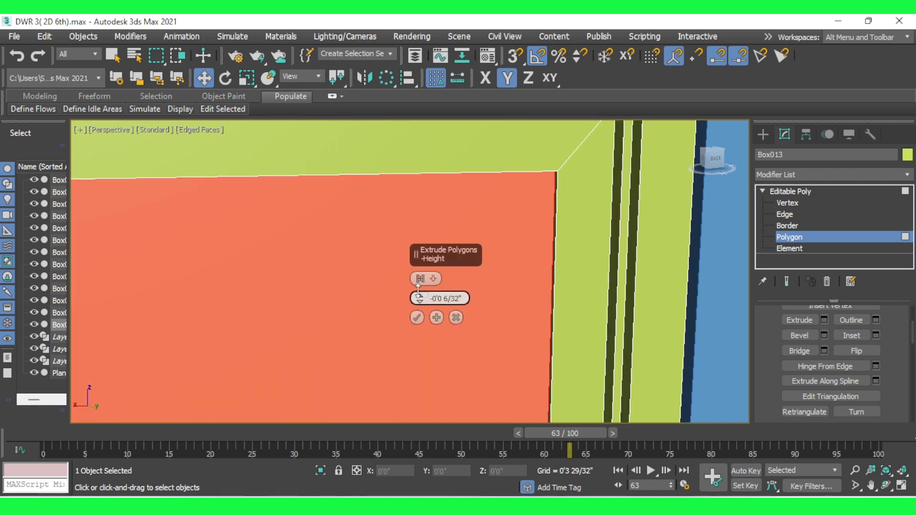
{"action": "left_click", "coordinate": [417, 318]}
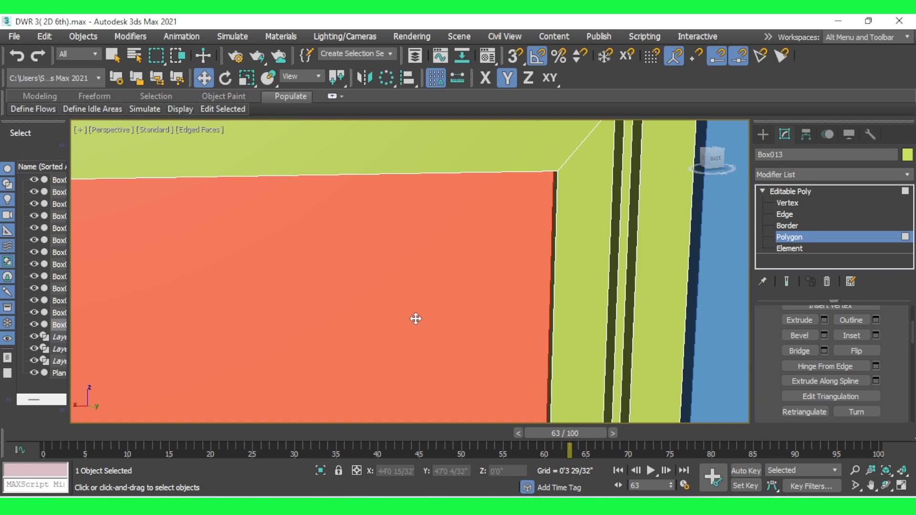
{"action": "left_click", "coordinate": [789, 237]}
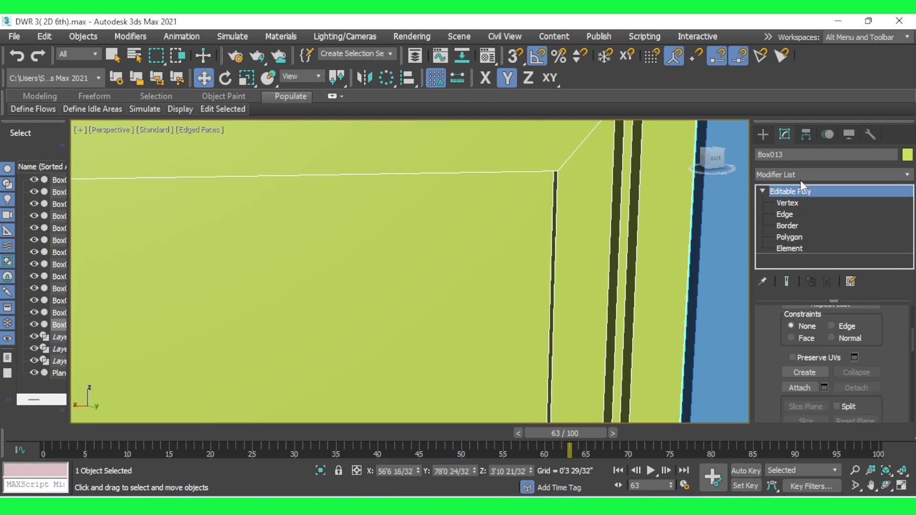
Add a Symmetry modifier to Box013.
{"action": "left_click", "coordinate": [800, 176]}
{"action": "key", "text": "s"}
{"action": "key", "text": "e"}
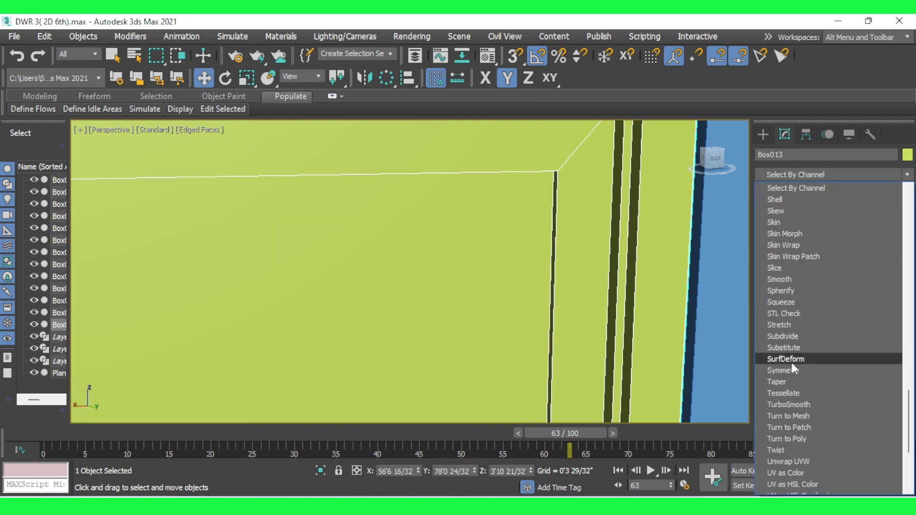
{"action": "left_click", "coordinate": [794, 371]}
{"action": "scroll", "coordinate": [589, 270], "scroll_direction": "down", "scroll_amount": 2}
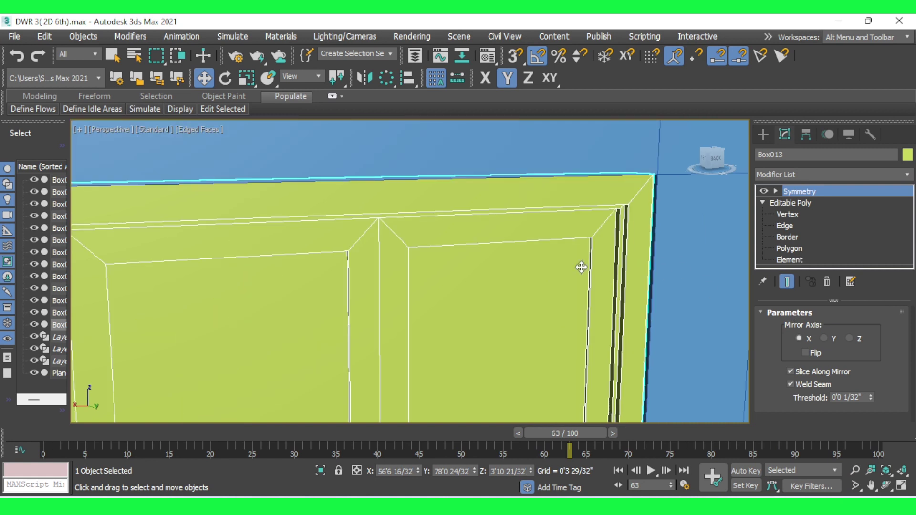
{"action": "scroll", "coordinate": [589, 270], "scroll_direction": "down", "scroll_amount": 2}
{"action": "mouse_move", "coordinate": [558, 302]}
{"action": "middle_mouse_down", "text": "alt"}
{"action": "mouse_move", "coordinate": [477, 369]}
{"action": "mouse_move", "coordinate": [576, 319]}
{"action": "middle_mouse_up", "text": "alt"}
Collapse Box013 to an editable poly and enter Polygon level.
{"action": "right_click", "coordinate": [431, 354]}
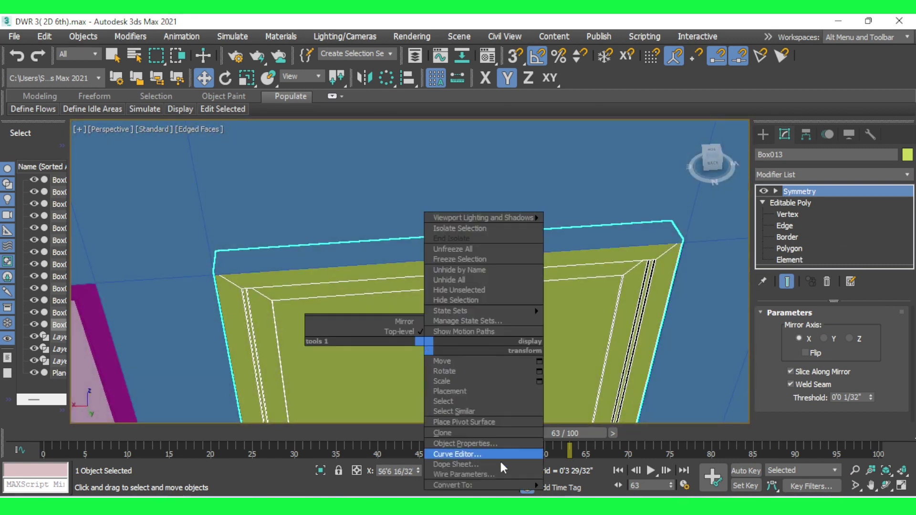
{"action": "left_click", "coordinate": [577, 476]}
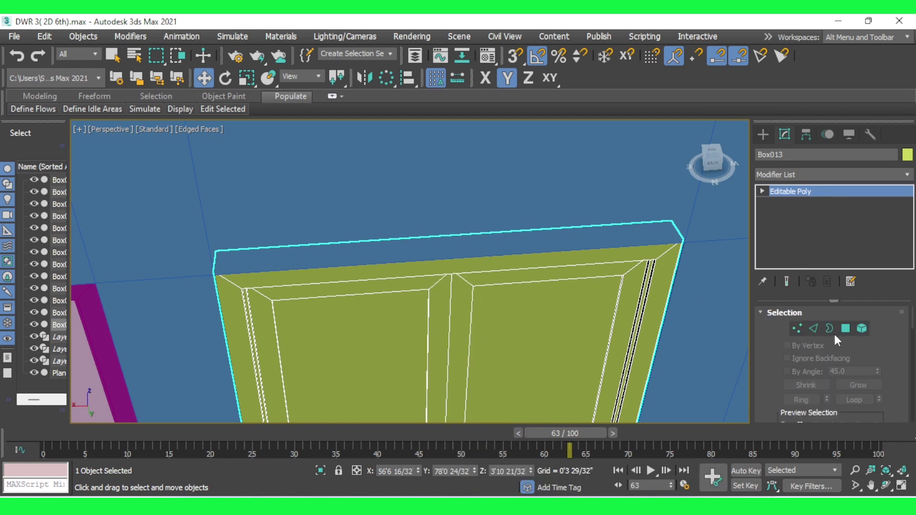
{"action": "key", "text": "4"}
{"action": "scroll", "coordinate": [777, 372], "scroll_direction": "down", "scroll_amount": 3}
{"action": "scroll", "coordinate": [777, 373], "scroll_direction": "down", "scroll_amount": 2}
{"action": "scroll", "coordinate": [777, 373], "scroll_direction": "down", "scroll_amount": 2}
Bridge the recessed pane faces into through-openings and inspect the hollow frame.
{"action": "mouse_move", "coordinate": [512, 292]}
{"action": "middle_mouse_down", "text": "alt"}
{"action": "mouse_move", "coordinate": [327, 339]}
{"action": "mouse_move", "coordinate": [441, 335]}
{"action": "middle_mouse_up", "text": "alt"}
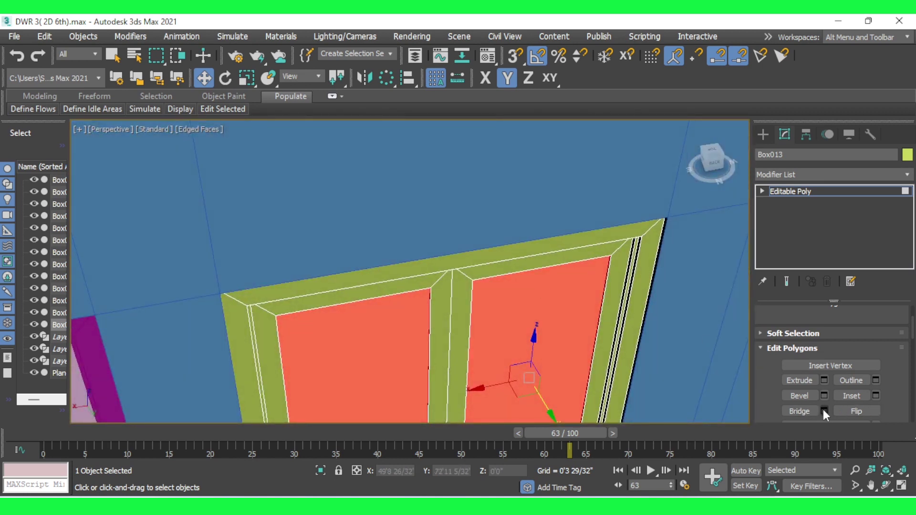
{"action": "scroll", "coordinate": [792, 375], "scroll_direction": "down", "scroll_amount": 2}
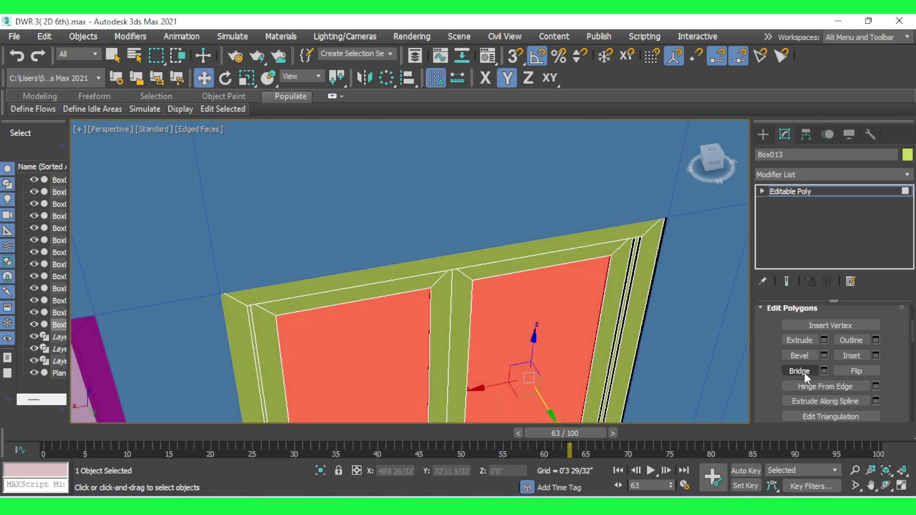
{"action": "left_click", "coordinate": [803, 372]}
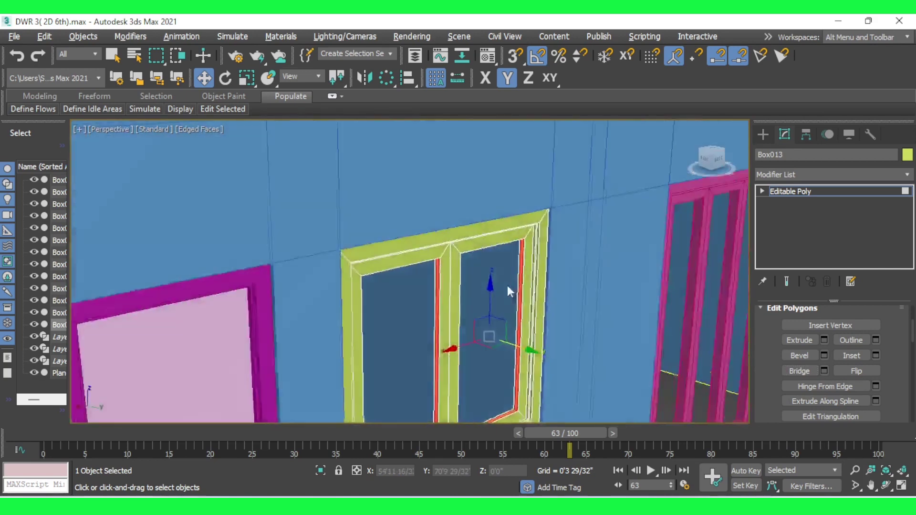
{"action": "mouse_move", "coordinate": [507, 285]}
{"action": "middle_mouse_down", "text": "alt"}
{"action": "mouse_move", "coordinate": [463, 291]}
{"action": "mouse_move", "coordinate": [685, 323]}
{"action": "middle_mouse_up", "text": "alt"}
{"action": "scroll", "coordinate": [663, 286], "scroll_direction": "down", "scroll_amount": 5}
{"action": "mouse_move", "coordinate": [649, 233]}
{"action": "middle_mouse_down", "text": "alt"}
{"action": "mouse_move", "coordinate": [490, 332]}
{"action": "mouse_move", "coordinate": [353, 333]}
{"action": "mouse_move", "coordinate": [541, 344]}
{"action": "mouse_move", "coordinate": [571, 363]}
{"action": "mouse_move", "coordinate": [705, 356]}
{"action": "mouse_move", "coordinate": [698, 371]}
{"action": "middle_mouse_up", "text": "alt"}
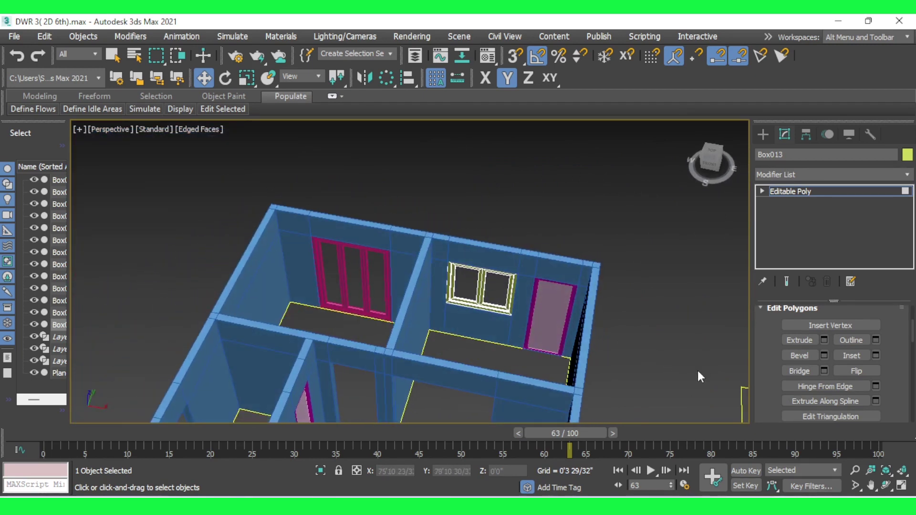
Select door frame Box007 together with its pink panel, then show the four-viewport layout.
{"action": "scroll", "coordinate": [699, 368], "scroll_direction": "down", "scroll_amount": 1}
{"action": "scroll", "coordinate": [555, 267], "scroll_direction": "down", "scroll_amount": 5}
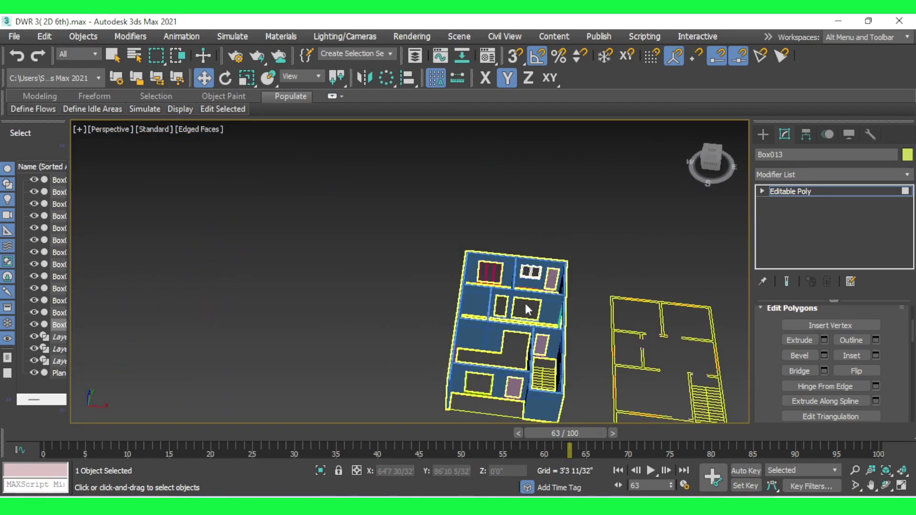
{"action": "scroll", "coordinate": [525, 303], "scroll_direction": "up", "scroll_amount": 7}
{"action": "scroll", "coordinate": [541, 330], "scroll_direction": "up", "scroll_amount": 1}
{"action": "scroll", "coordinate": [523, 315], "scroll_direction": "up", "scroll_amount": 4}
{"action": "scroll", "coordinate": [505, 273], "scroll_direction": "down", "scroll_amount": 4}
{"action": "scroll", "coordinate": [505, 274], "scroll_direction": "up", "scroll_amount": 4}
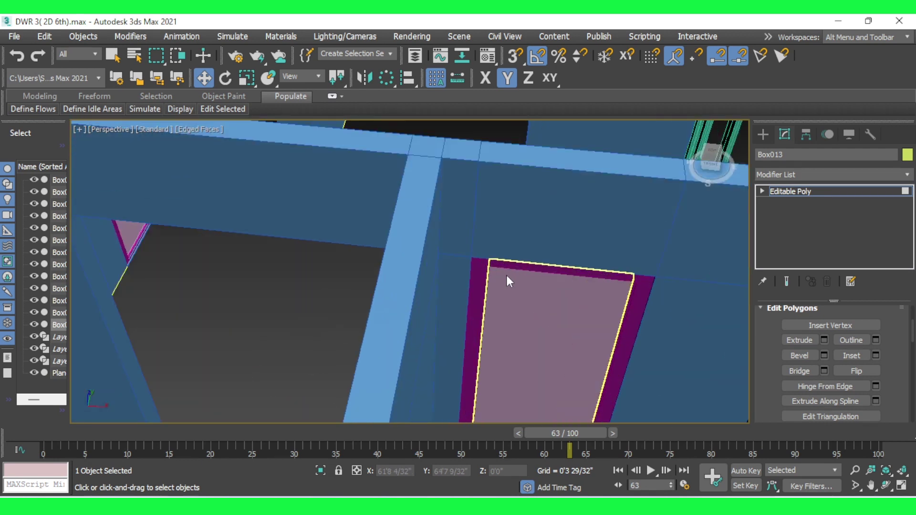
{"action": "left_click", "coordinate": [762, 191]}
{"action": "left_click", "coordinate": [774, 190]}
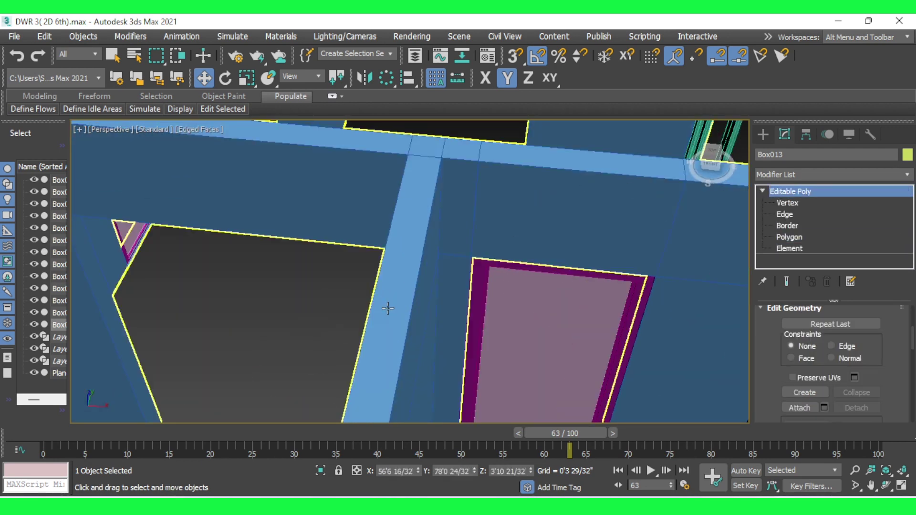
{"action": "left_click", "coordinate": [343, 292]}
{"action": "left_click", "coordinate": [497, 314]}
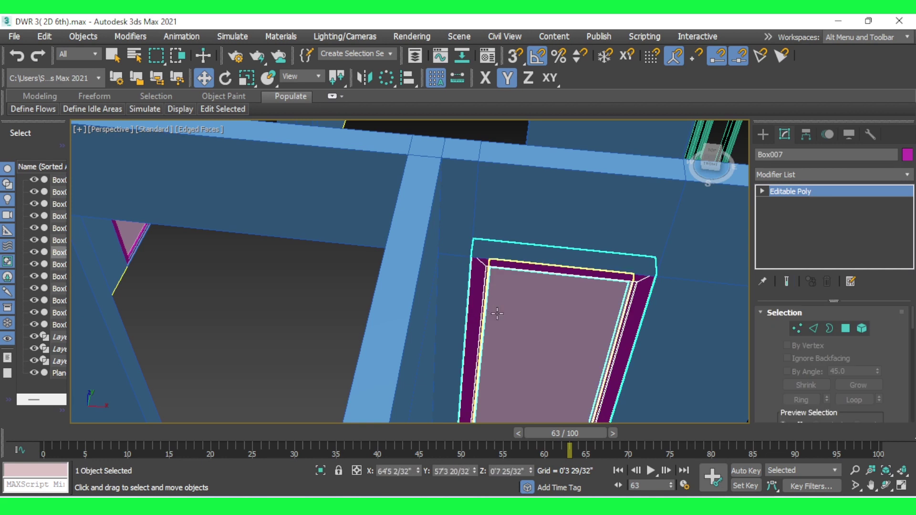
{"action": "left_click", "coordinate": [534, 323], "text": "ctrl"}
{"action": "key", "text": "alt+w"}
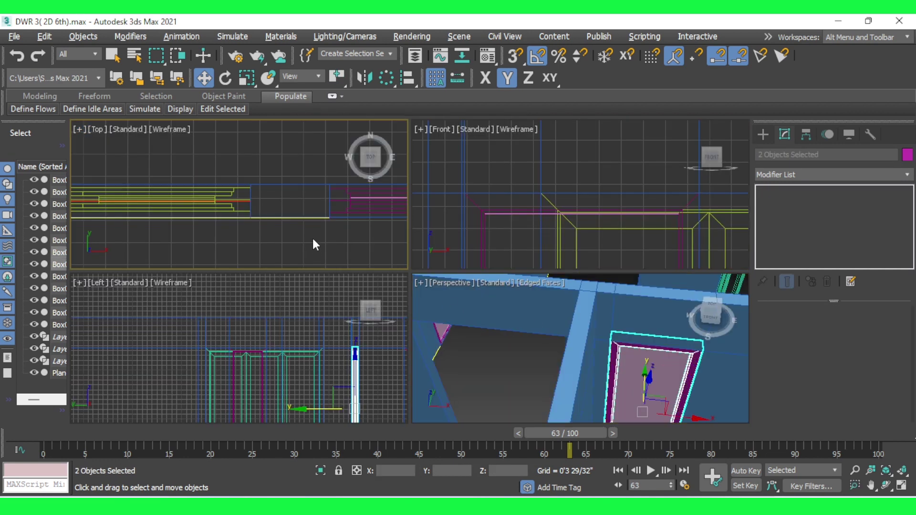
In the maximized Top view, clone the two door pieces as a Copy.
{"action": "right_click", "coordinate": [312, 236]}
{"action": "key", "text": "alt+w"}
{"action": "scroll", "coordinate": [314, 270], "scroll_direction": "up", "scroll_amount": 3}
{"action": "scroll", "coordinate": [316, 275], "scroll_direction": "down", "scroll_amount": 3}
{"action": "scroll", "coordinate": [326, 328], "scroll_direction": "up", "scroll_amount": 5}
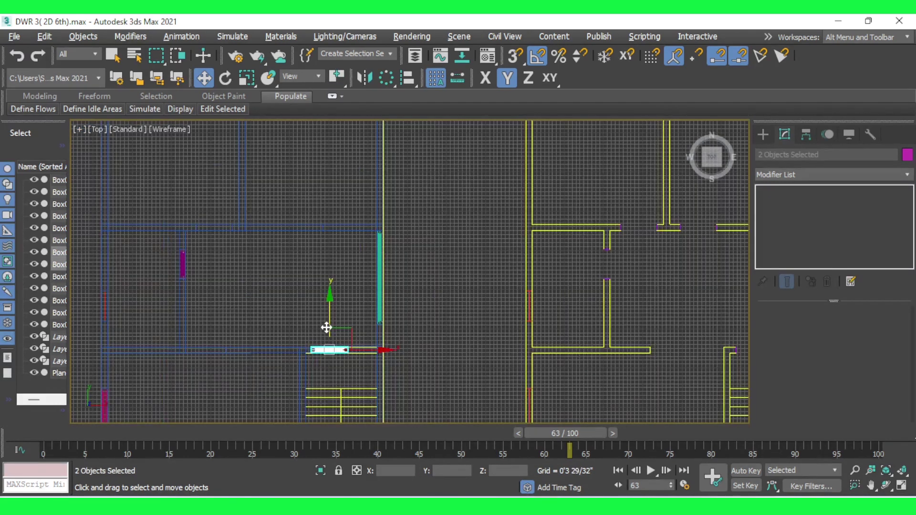
{"action": "mouse_move", "coordinate": [329, 328]}
{"action": "left_mouse_down", "text": "shift"}
{"action": "mouse_move", "coordinate": [320, 210]}
{"action": "mouse_move", "coordinate": [251, 225]}
{"action": "left_mouse_up", "text": "shift"}
{"action": "left_click", "coordinate": [453, 318]}
Slide the copied door along X and Y into the new wall opening.
{"action": "key", "text": "F5"}
{"action": "scroll", "coordinate": [190, 226], "scroll_direction": "up", "scroll_amount": 4}
{"action": "scroll", "coordinate": [191, 225], "scroll_direction": "up", "scroll_amount": 3}
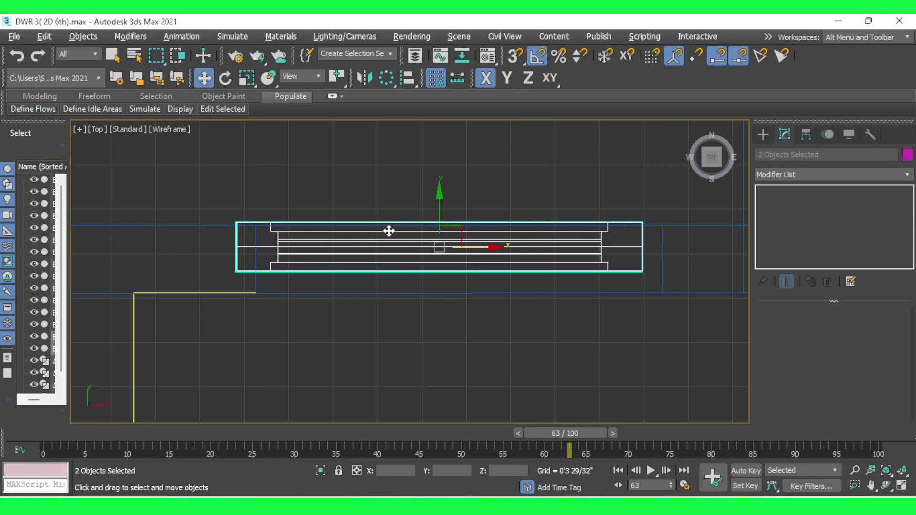
{"action": "scroll", "coordinate": [358, 265], "scroll_direction": "down", "scroll_amount": 2}
{"action": "scroll", "coordinate": [340, 251], "scroll_direction": "up", "scroll_amount": 4}
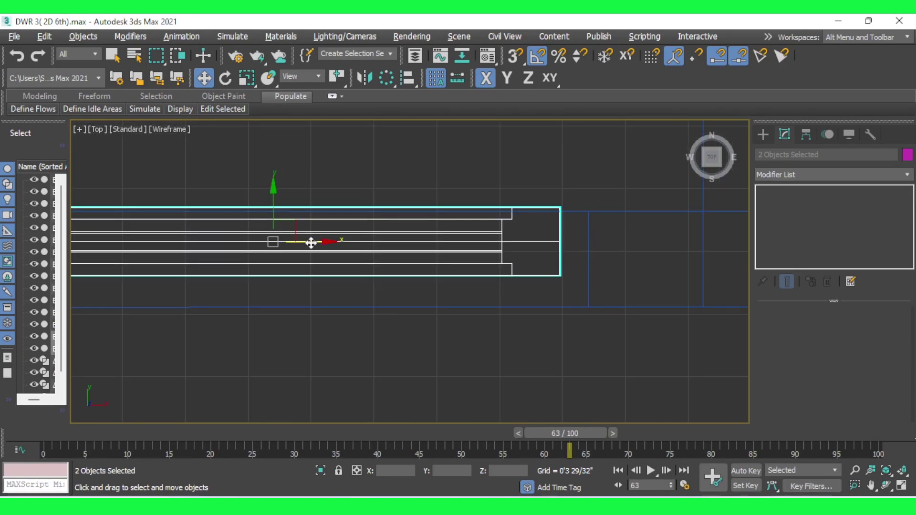
{"action": "left_click_drag", "start_coordinate": [311, 243], "coordinate": [341, 243]}
{"action": "left_click_drag", "start_coordinate": [304, 205], "coordinate": [298, 220]}
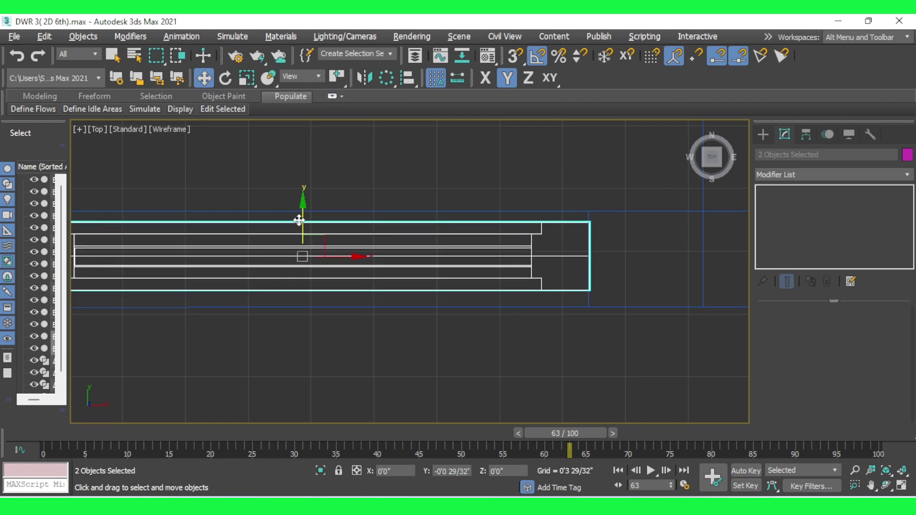
{"action": "scroll", "coordinate": [521, 242], "scroll_direction": "down", "scroll_amount": 5}
{"action": "scroll", "coordinate": [336, 253], "scroll_direction": "up", "scroll_amount": 8}
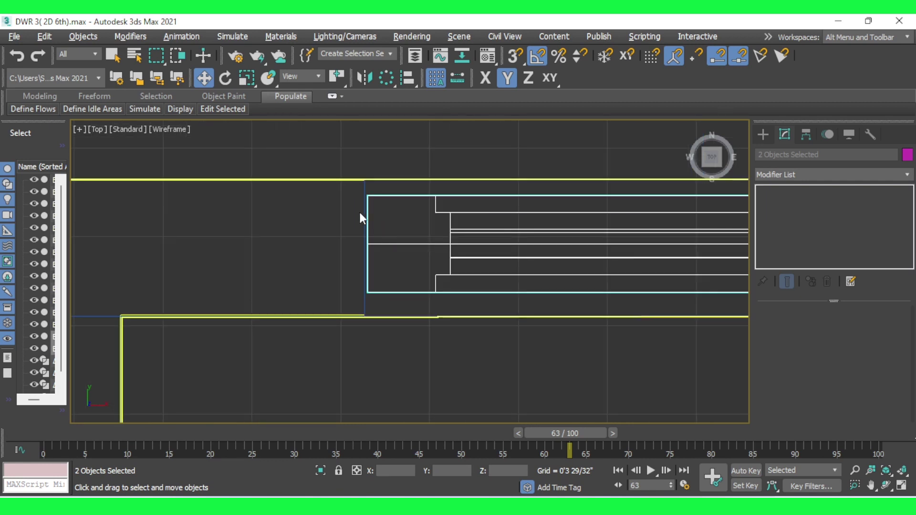
{"action": "scroll", "coordinate": [349, 267], "scroll_direction": "down", "scroll_amount": 4}
{"action": "scroll", "coordinate": [361, 263], "scroll_direction": "up", "scroll_amount": 7}
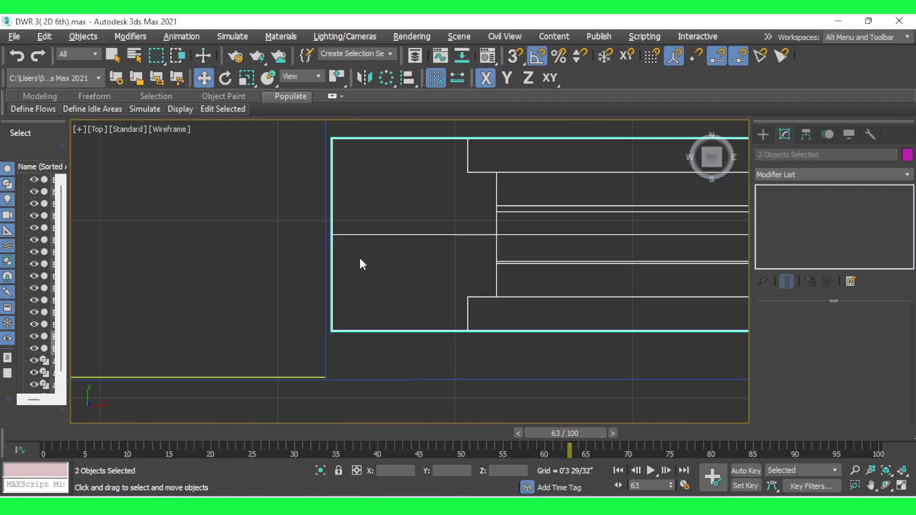
{"action": "left_click_drag", "start_coordinate": [362, 234], "coordinate": [356, 234]}
{"action": "scroll", "coordinate": [276, 293], "scroll_direction": "down", "scroll_amount": 1}
{"action": "scroll", "coordinate": [276, 294], "scroll_direction": "down", "scroll_amount": 4}
{"action": "scroll", "coordinate": [541, 282], "scroll_direction": "up", "scroll_amount": 5}
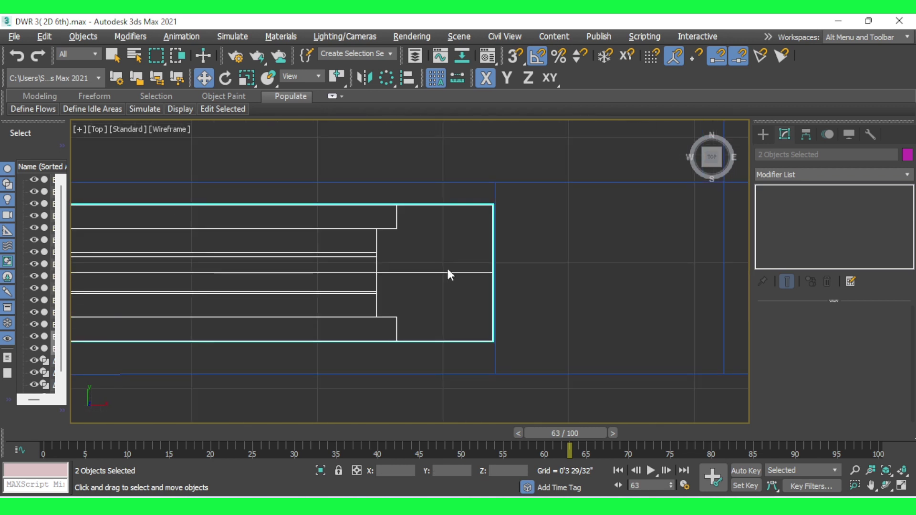
{"action": "scroll", "coordinate": [609, 280], "scroll_direction": "down", "scroll_amount": 2}
{"action": "scroll", "coordinate": [413, 283], "scroll_direction": "down", "scroll_amount": 2}
Pull Box014's right-end vertices in to the purple wall line.
{"action": "left_click", "coordinate": [388, 231]}
{"action": "scroll", "coordinate": [496, 257], "scroll_direction": "up", "scroll_amount": 4}
{"action": "left_click", "coordinate": [486, 278]}
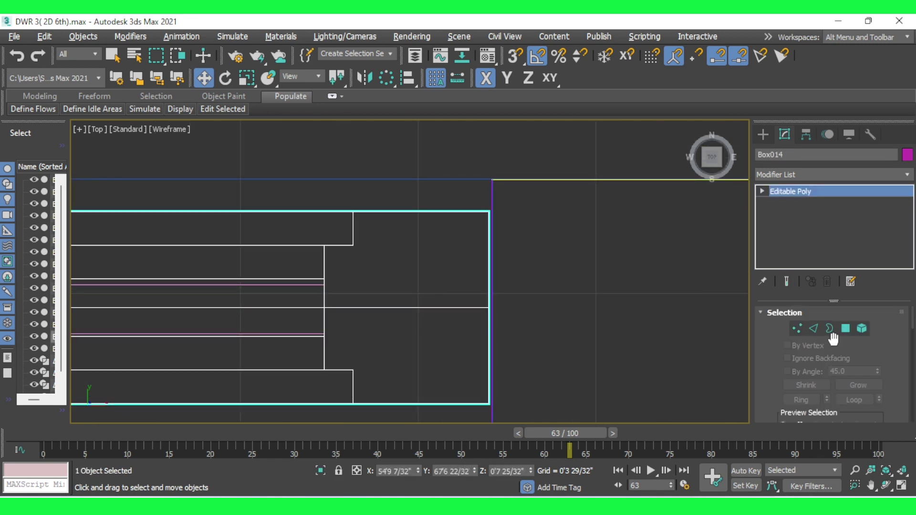
{"action": "left_click", "coordinate": [796, 328]}
{"action": "left_click_drag", "start_coordinate": [310, 176], "coordinate": [529, 397]}
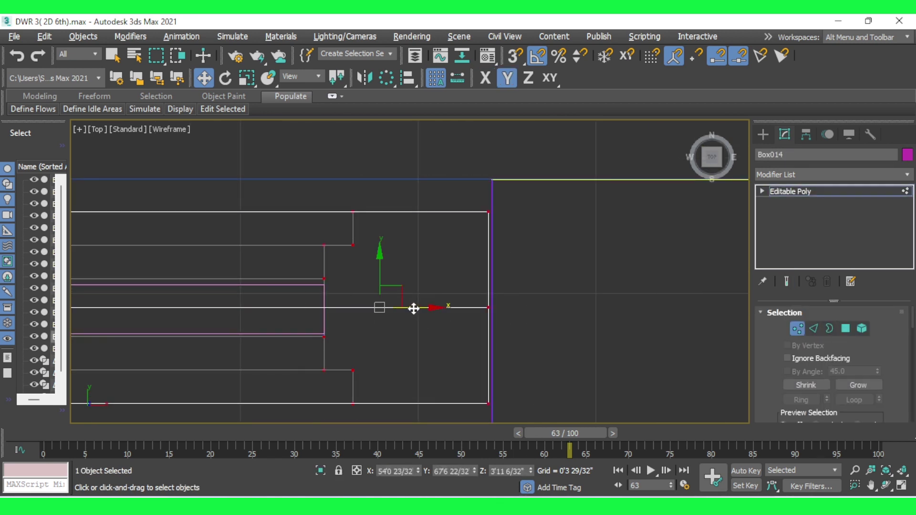
{"action": "left_click_drag", "start_coordinate": [413, 308], "coordinate": [417, 309]}
{"action": "left_click", "coordinate": [577, 262]}
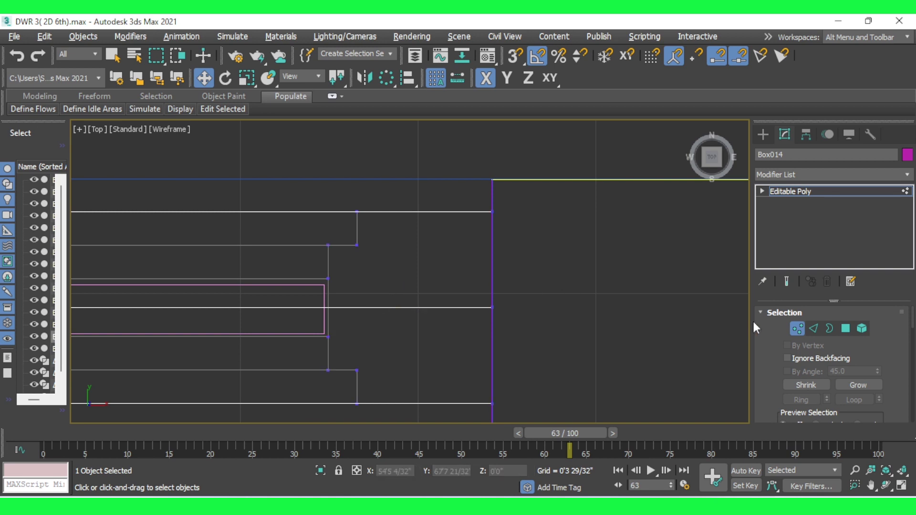
{"action": "left_click", "coordinate": [797, 328]}
Pull Box015's right-end vertices in to the wall line.
{"action": "left_click", "coordinate": [308, 285]}
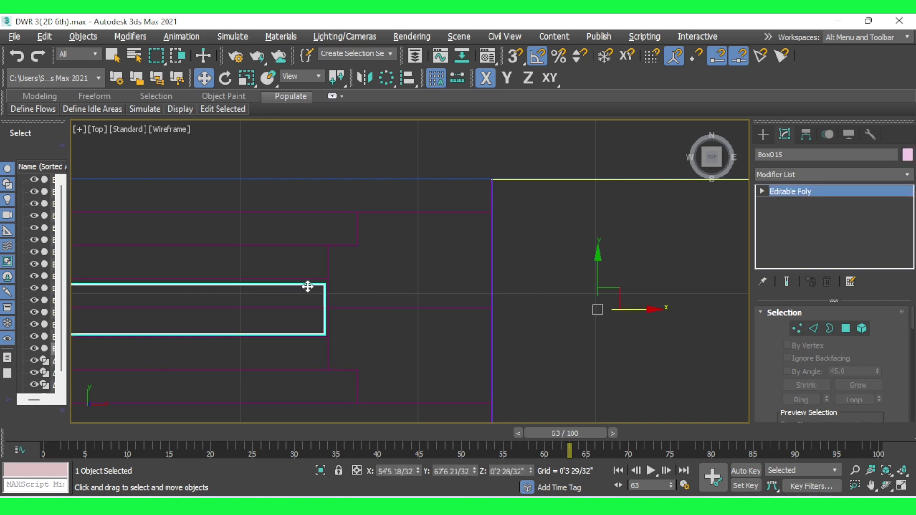
{"action": "left_click", "coordinate": [794, 326]}
{"action": "left_click_drag", "start_coordinate": [353, 307], "coordinate": [356, 307]}
{"action": "left_click", "coordinate": [508, 271]}
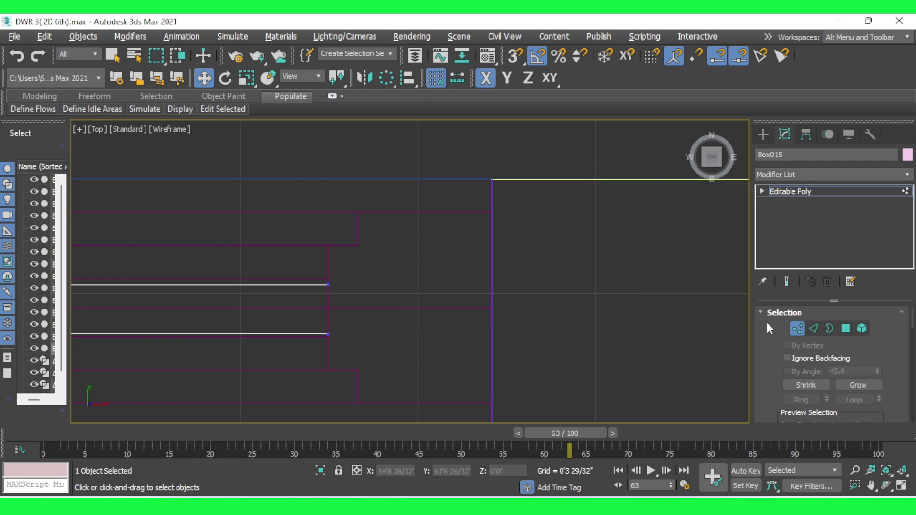
{"action": "left_click", "coordinate": [796, 328]}
{"action": "key", "text": "alt+w"}
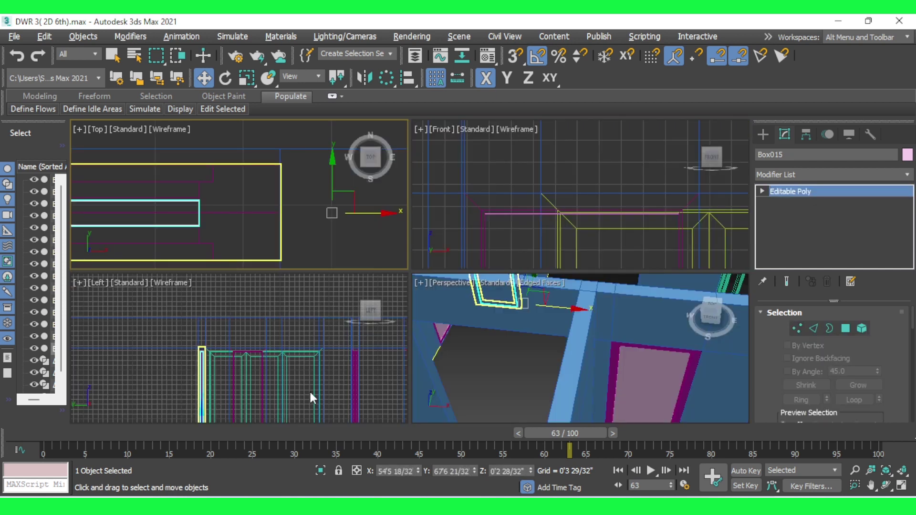
Orbit and zoom the maximized Perspective view onto the wall opening beside the copied door.
{"action": "right_click", "coordinate": [467, 371]}
{"action": "key", "text": "alt+w"}
{"action": "scroll", "coordinate": [467, 367], "scroll_direction": "down", "scroll_amount": 3}
{"action": "scroll", "coordinate": [467, 358], "scroll_direction": "down", "scroll_amount": 3}
{"action": "scroll", "coordinate": [469, 344], "scroll_direction": "down", "scroll_amount": 3}
{"action": "middle_click_drag", "start_coordinate": [470, 345], "coordinate": [515, 350], "text": "alt"}
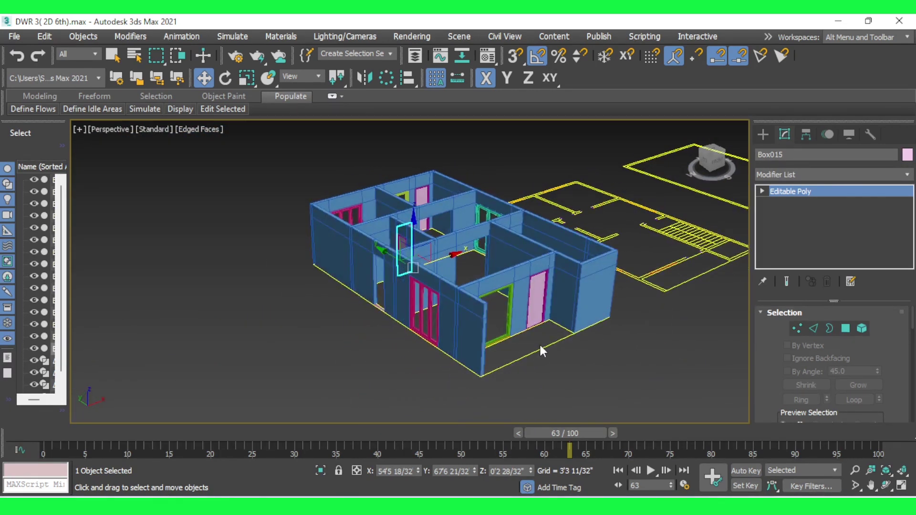
{"action": "scroll", "coordinate": [540, 350], "scroll_direction": "up", "scroll_amount": 3}
{"action": "mouse_move", "coordinate": [536, 372]}
{"action": "middle_mouse_down", "text": "alt"}
{"action": "mouse_move", "coordinate": [591, 372]}
{"action": "mouse_move", "coordinate": [523, 377]}
{"action": "mouse_move", "coordinate": [531, 376]}
{"action": "middle_mouse_up", "text": "alt"}
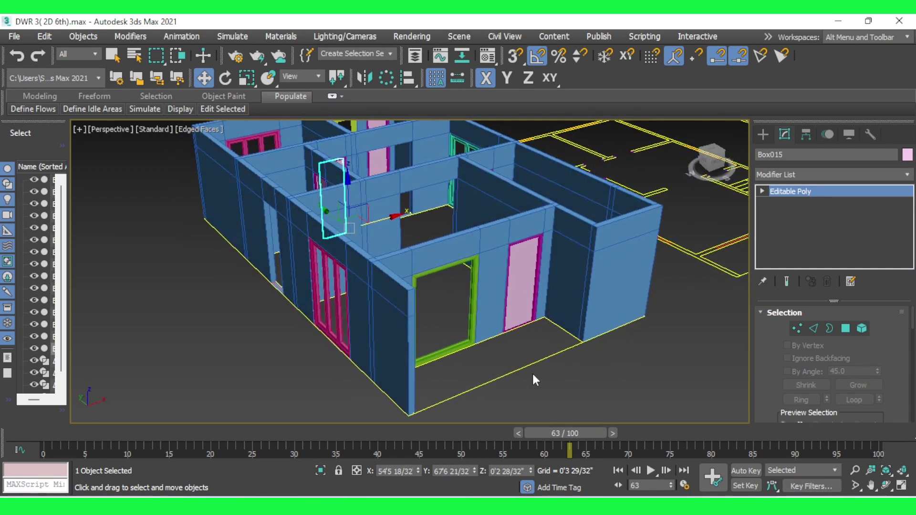
{"action": "middle_click_drag", "start_coordinate": [511, 369], "coordinate": [565, 365], "text": "alt"}
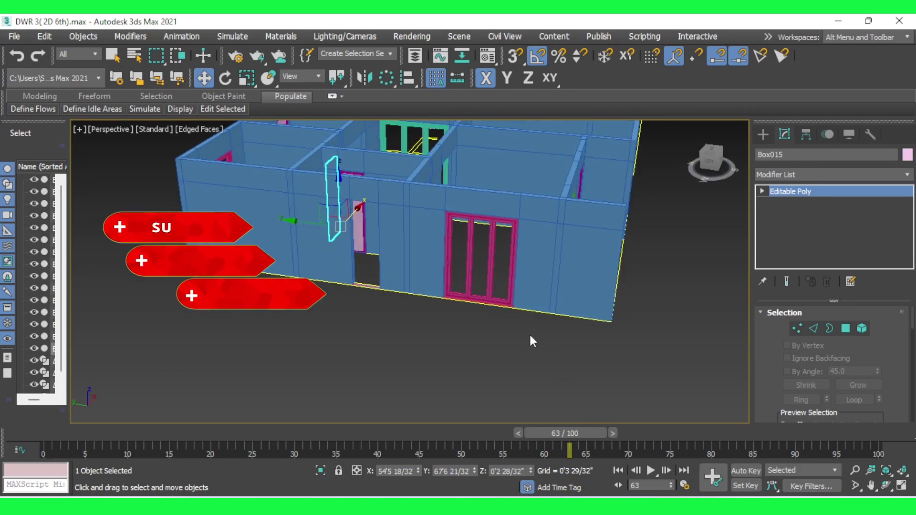
{"action": "mouse_move", "coordinate": [539, 331]}
{"action": "middle_mouse_down", "text": "alt"}
{"action": "mouse_move", "coordinate": [401, 353]}
{"action": "mouse_move", "coordinate": [342, 350]}
{"action": "mouse_move", "coordinate": [511, 364]}
{"action": "mouse_move", "coordinate": [558, 344]}
{"action": "mouse_move", "coordinate": [553, 329]}
{"action": "middle_mouse_up", "text": "alt"}
{"action": "scroll", "coordinate": [397, 270], "scroll_direction": "up", "scroll_amount": 5}
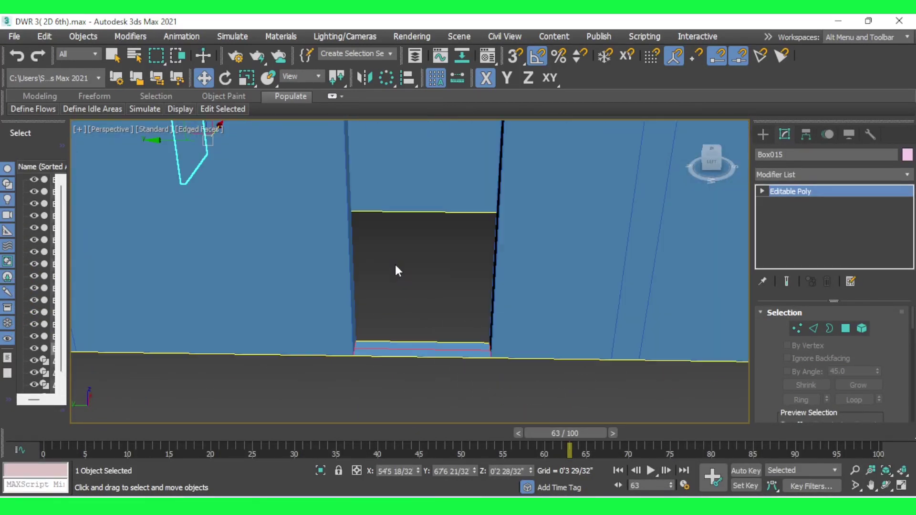
{"action": "mouse_move", "coordinate": [477, 347]}
{"action": "middle_mouse_down", "text": "alt"}
{"action": "mouse_move", "coordinate": [639, 280]}
{"action": "mouse_move", "coordinate": [499, 433]}
{"action": "mouse_move", "coordinate": [640, 361]}
{"action": "middle_mouse_up", "text": "alt"}
{"action": "left_click", "coordinate": [845, 329]}
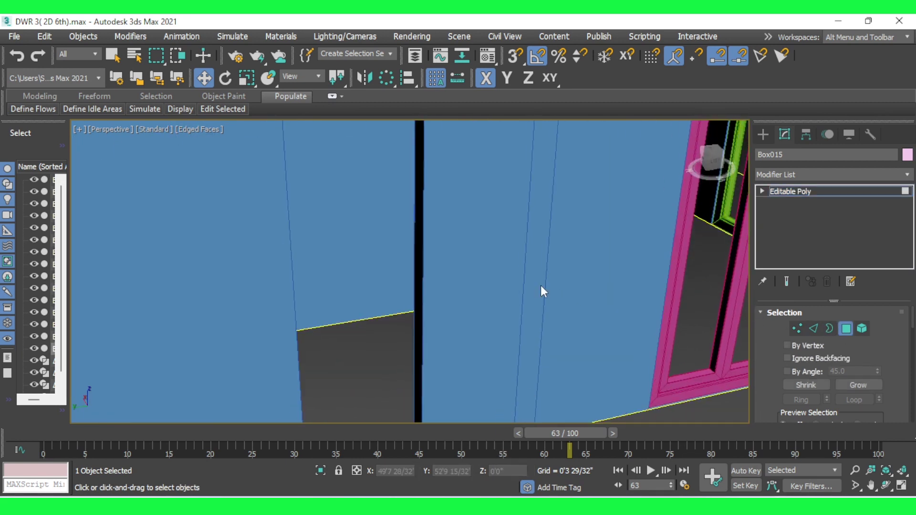
Select the thin strip polygon at the bottom of Plane001's wall opening.
{"action": "key", "text": "4"}
{"action": "left_click", "coordinate": [542, 267]}
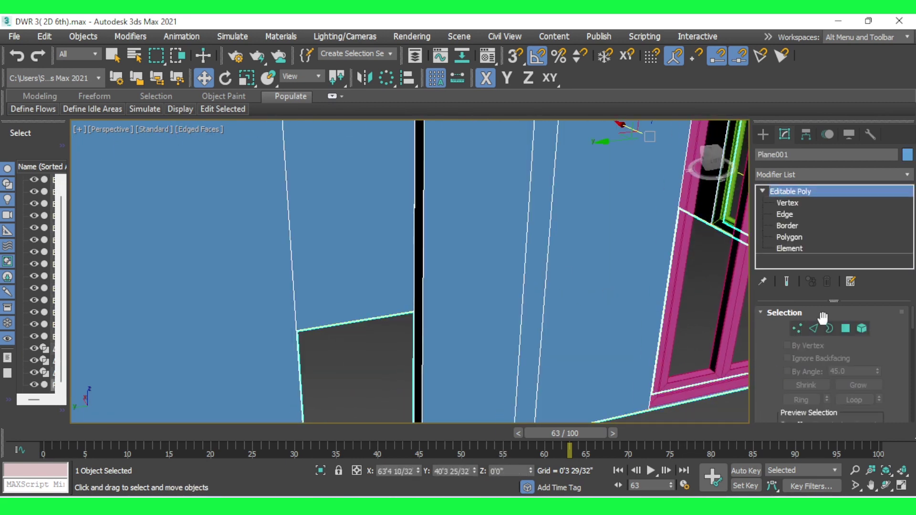
{"action": "left_click", "coordinate": [846, 328]}
{"action": "scroll", "coordinate": [436, 308], "scroll_direction": "down", "scroll_amount": 5}
{"action": "scroll", "coordinate": [426, 373], "scroll_direction": "up", "scroll_amount": 6}
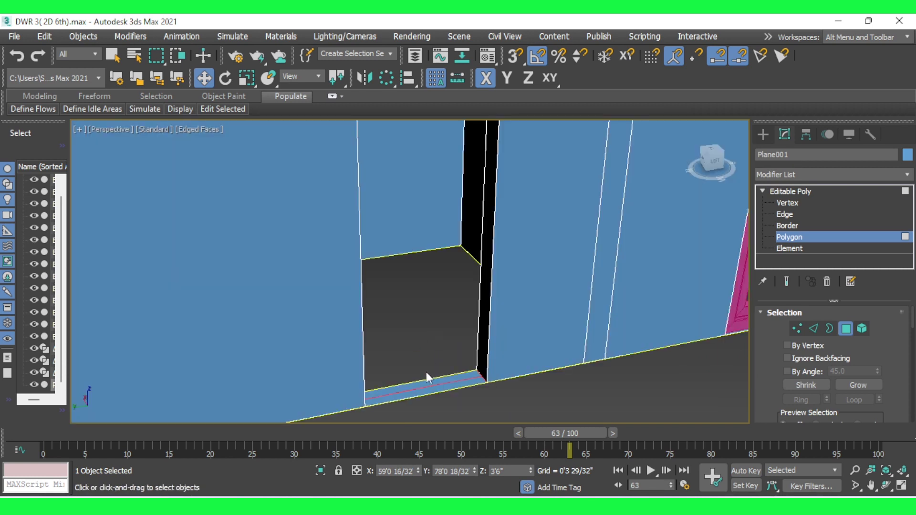
{"action": "left_click", "coordinate": [425, 386]}
{"action": "scroll", "coordinate": [763, 372], "scroll_direction": "down", "scroll_amount": 3}
{"action": "scroll", "coordinate": [771, 371], "scroll_direction": "down", "scroll_amount": 2}
{"action": "scroll", "coordinate": [806, 384], "scroll_direction": "down", "scroll_amount": 1}
Extrude the strip polygon upward by a height of 6'.
{"action": "left_click", "coordinate": [824, 380]}
{"action": "scroll", "coordinate": [403, 363], "scroll_direction": "down", "scroll_amount": 2}
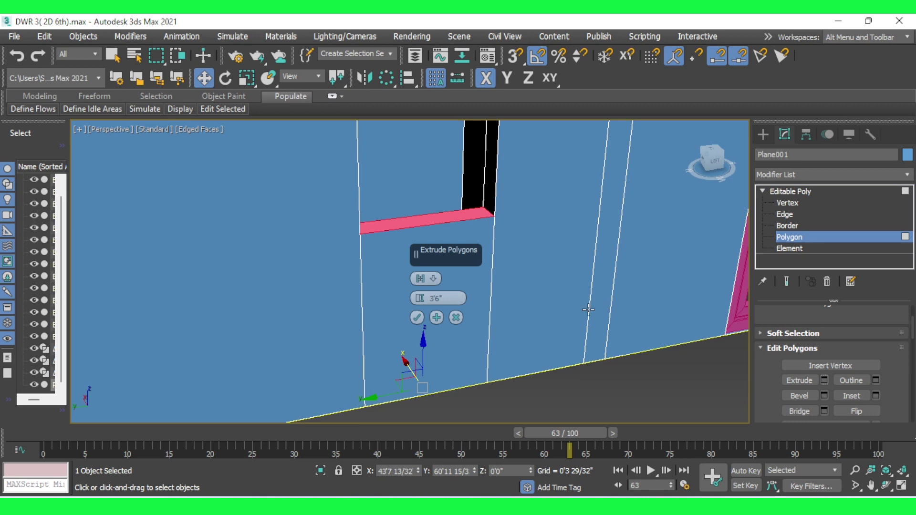
{"action": "scroll", "coordinate": [477, 339], "scroll_direction": "down", "scroll_amount": 2}
{"action": "scroll", "coordinate": [500, 269], "scroll_direction": "up", "scroll_amount": 3}
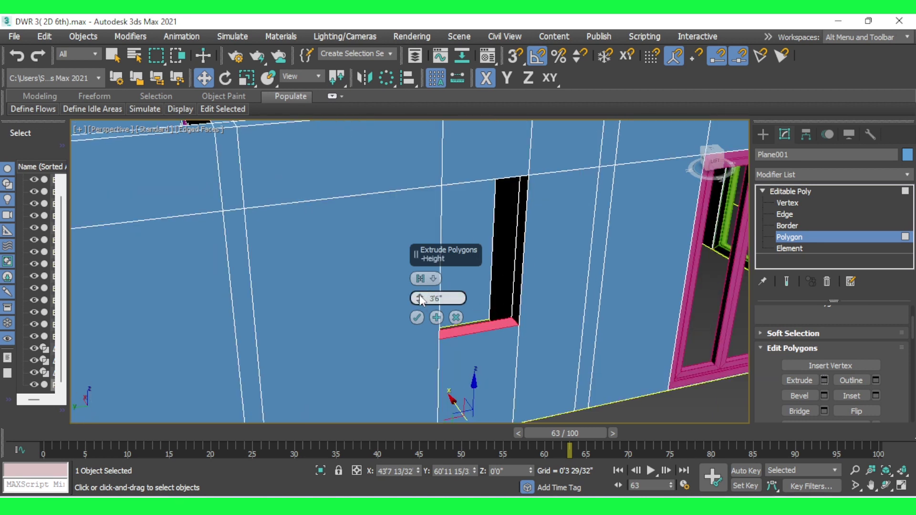
{"action": "left_click_drag", "start_coordinate": [420, 298], "coordinate": [436, 366]}
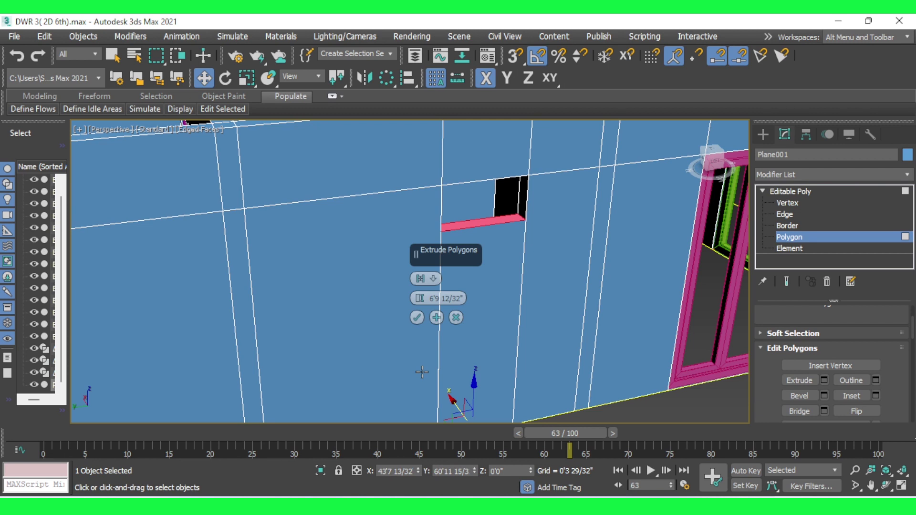
{"action": "double_click", "coordinate": [443, 299]}
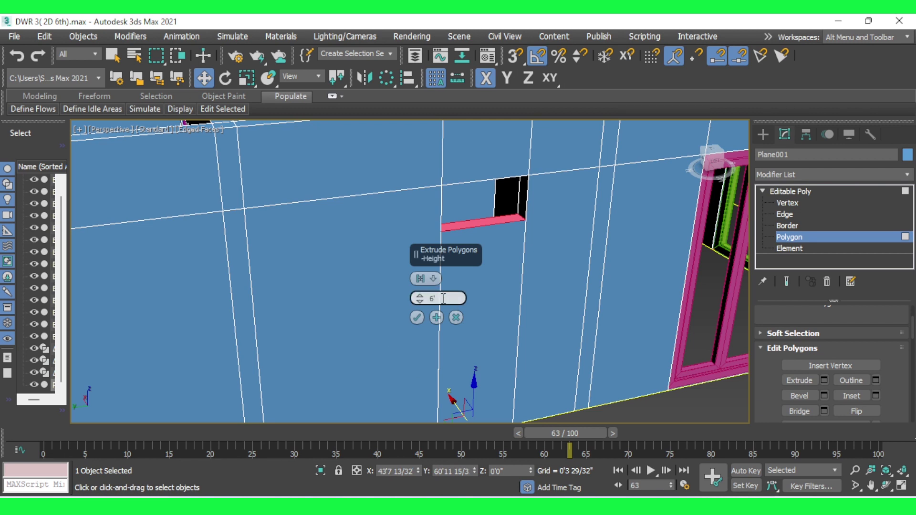
{"action": "key", "text": "Return"}
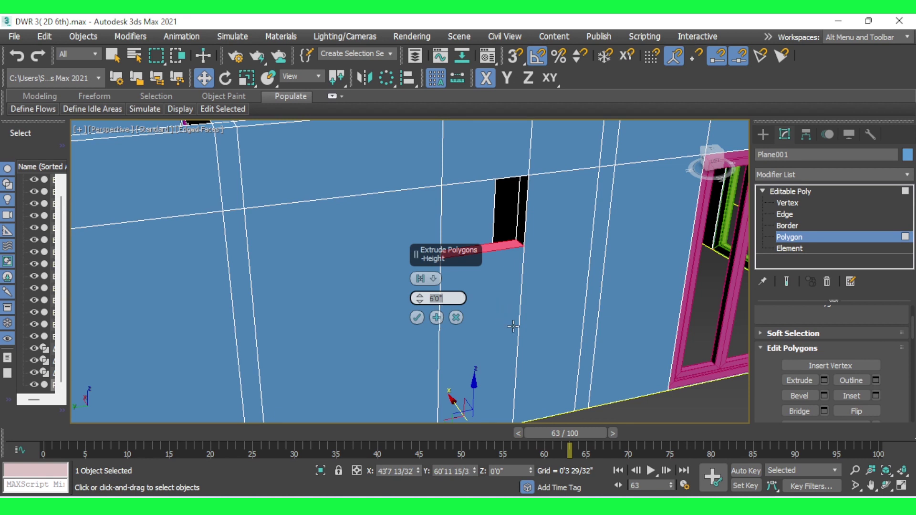
{"action": "mouse_move", "coordinate": [516, 324]}
{"action": "middle_mouse_down", "text": "alt"}
{"action": "mouse_move", "coordinate": [559, 311]}
{"action": "mouse_move", "coordinate": [537, 315]}
{"action": "middle_mouse_up", "text": "alt"}
{"action": "middle_click_drag", "start_coordinate": [513, 277], "coordinate": [511, 276], "text": "alt"}
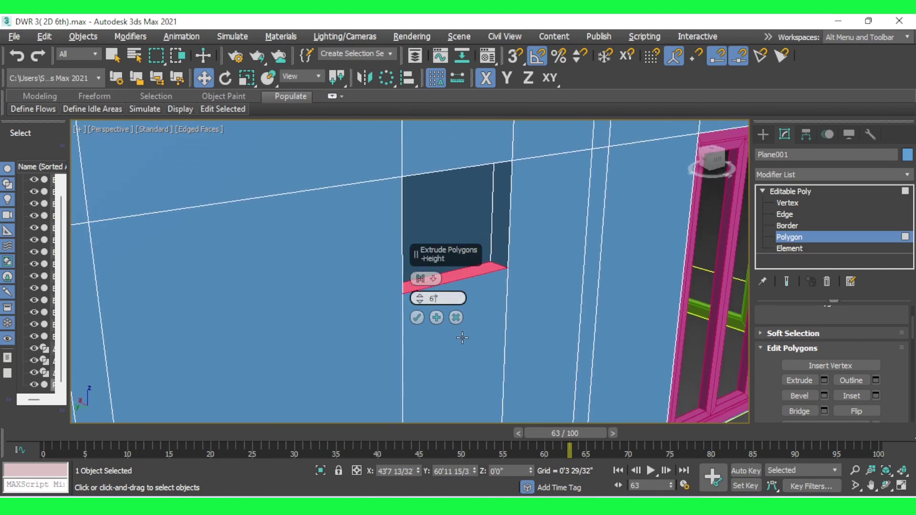
{"action": "type", "text": "6\""}
{"action": "left_click", "coordinate": [416, 317]}
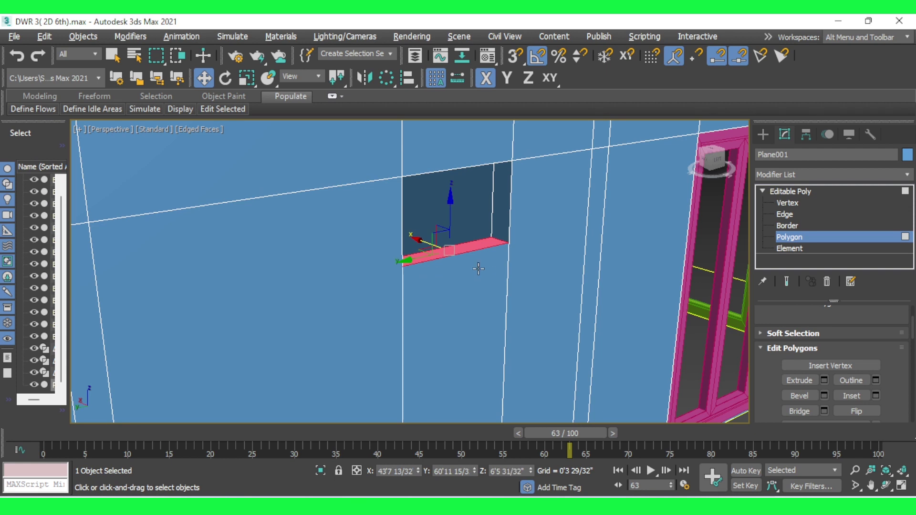
Clear the polygon selection and activate Standard Primitives Box creation.
{"action": "scroll", "coordinate": [438, 301], "scroll_direction": "down", "scroll_amount": 5}
{"action": "left_click", "coordinate": [638, 387]}
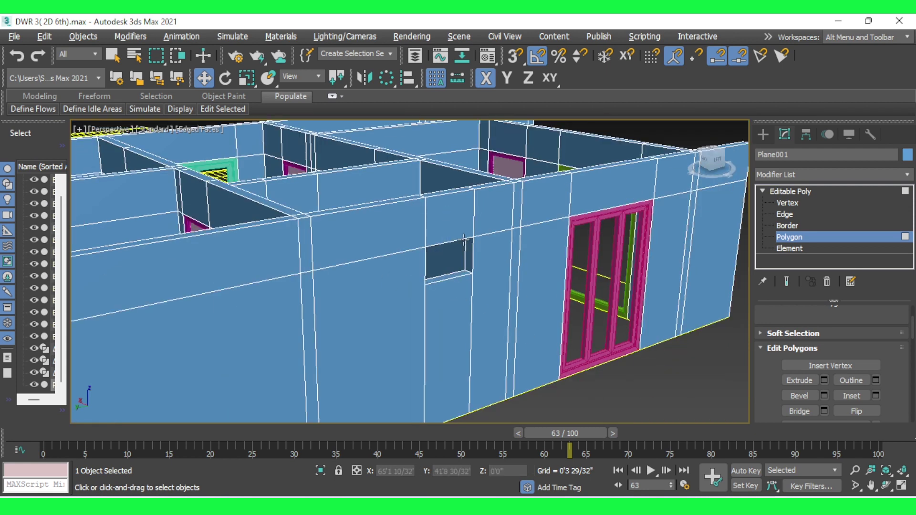
{"action": "scroll", "coordinate": [464, 239], "scroll_direction": "up", "scroll_amount": 3}
{"action": "scroll", "coordinate": [463, 238], "scroll_direction": "up", "scroll_amount": 3}
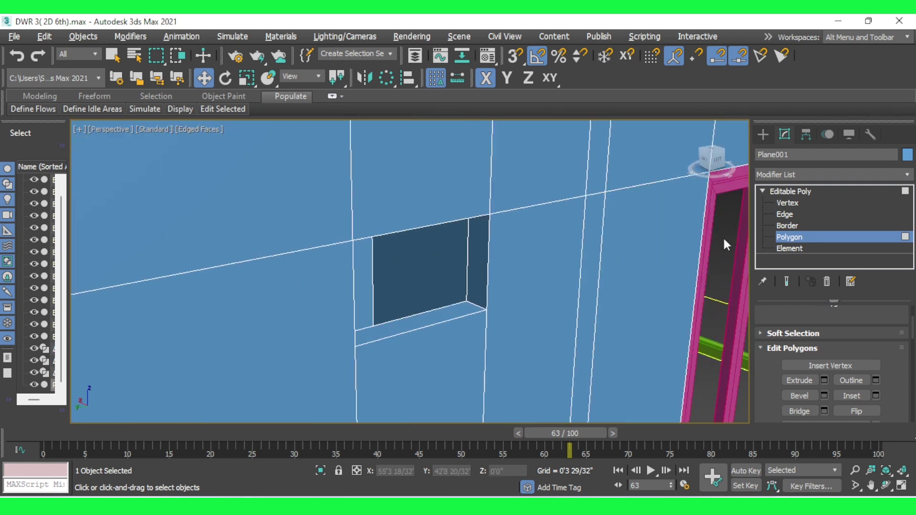
{"action": "left_click", "coordinate": [763, 135]}
{"action": "left_click", "coordinate": [804, 215]}
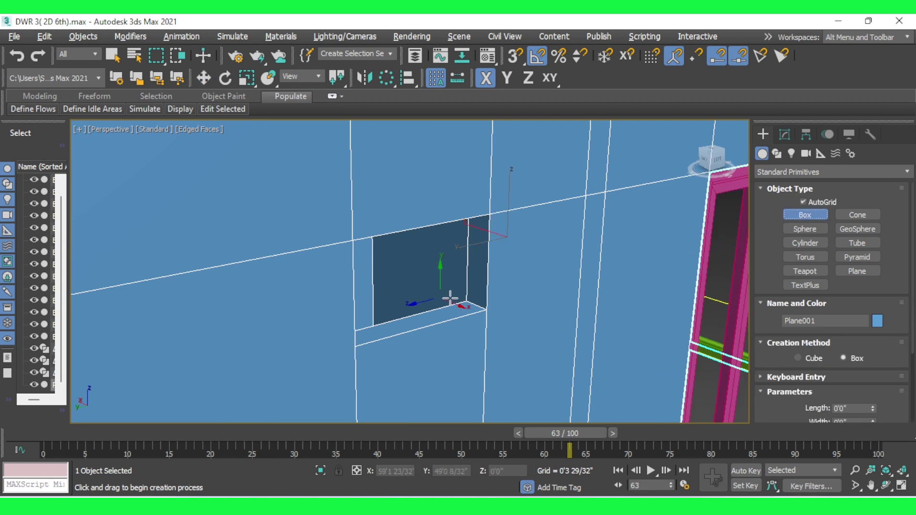
Drag out Box016's base across the wall opening and set its thin thickness.
{"action": "scroll", "coordinate": [424, 297], "scroll_direction": "up", "scroll_amount": 3}
{"action": "mouse_move", "coordinate": [484, 319]}
{"action": "left_mouse_down"}
{"action": "mouse_move", "coordinate": [461, 231]}
{"action": "mouse_move", "coordinate": [460, 143]}
{"action": "left_mouse_up"}
{"action": "scroll", "coordinate": [352, 239], "scroll_direction": "down", "scroll_amount": 3}
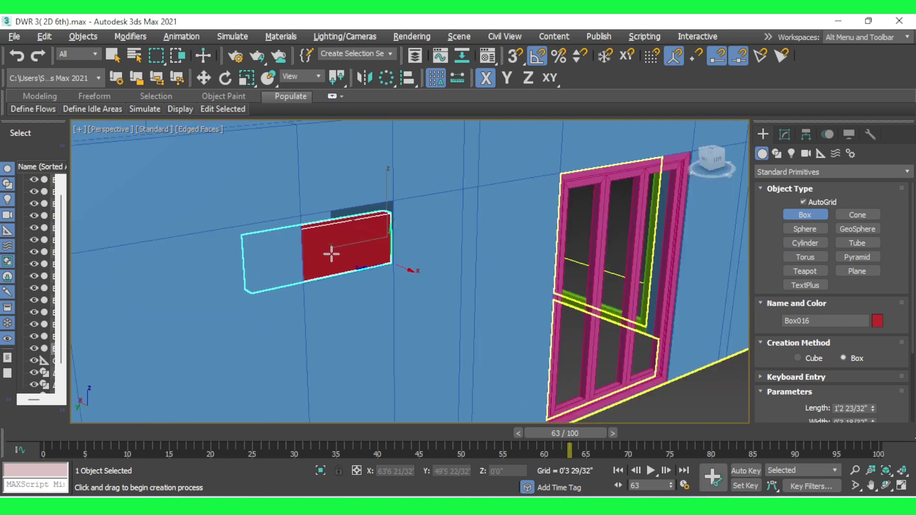
{"action": "left_click", "coordinate": [378, 235]}
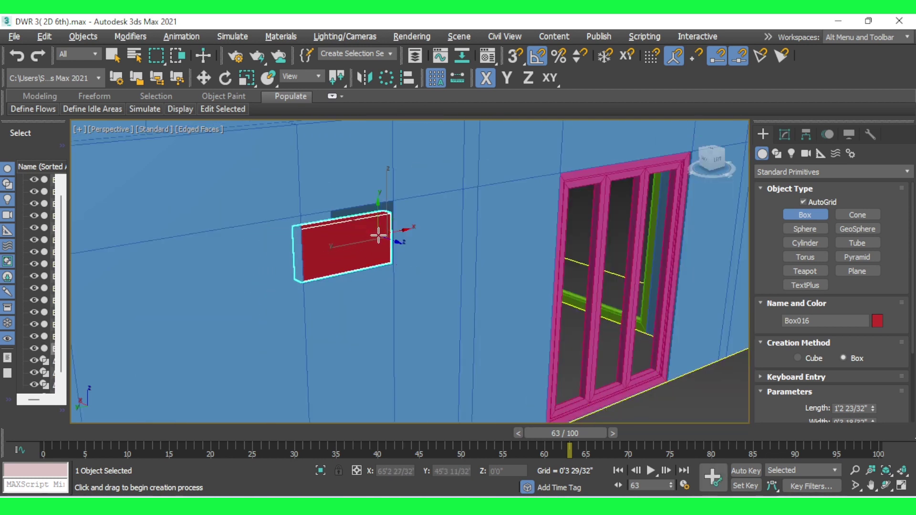
Convert the red box Box016 to an Editable Poly.
{"action": "key", "text": "w"}
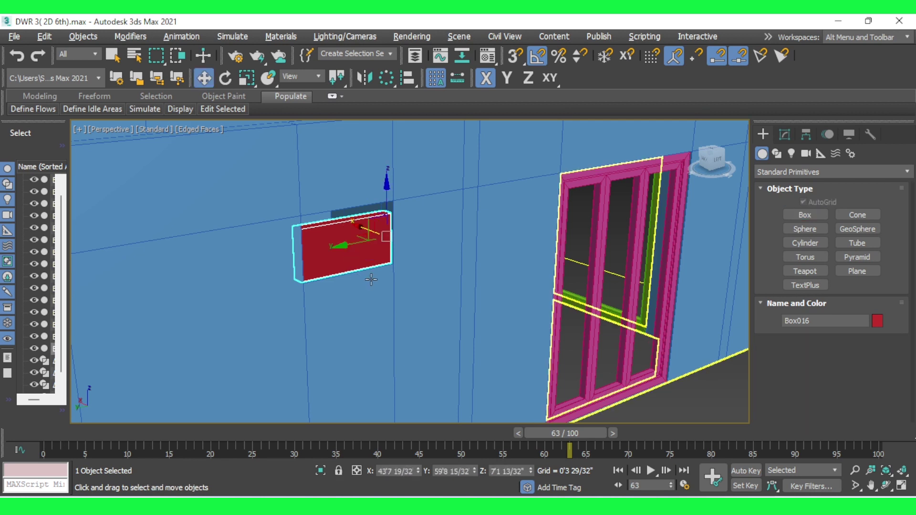
{"action": "right_click", "coordinate": [351, 253]}
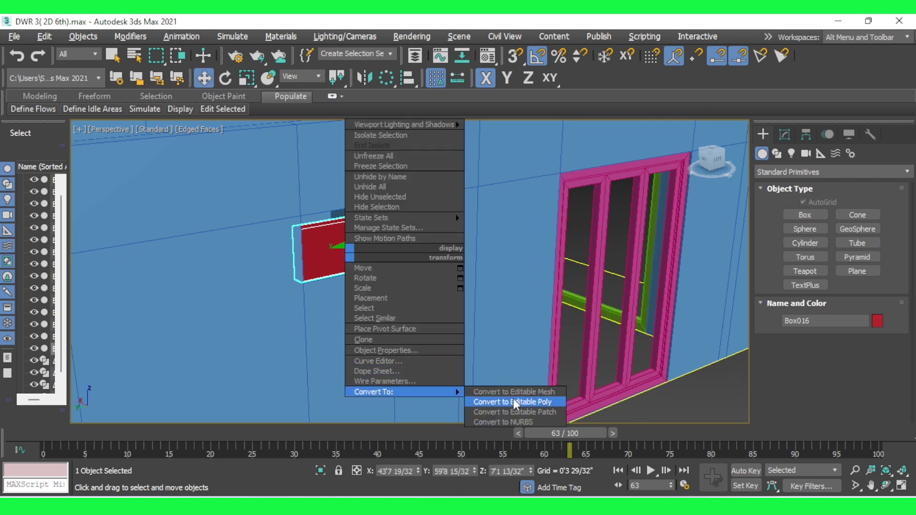
{"action": "left_click", "coordinate": [516, 403]}
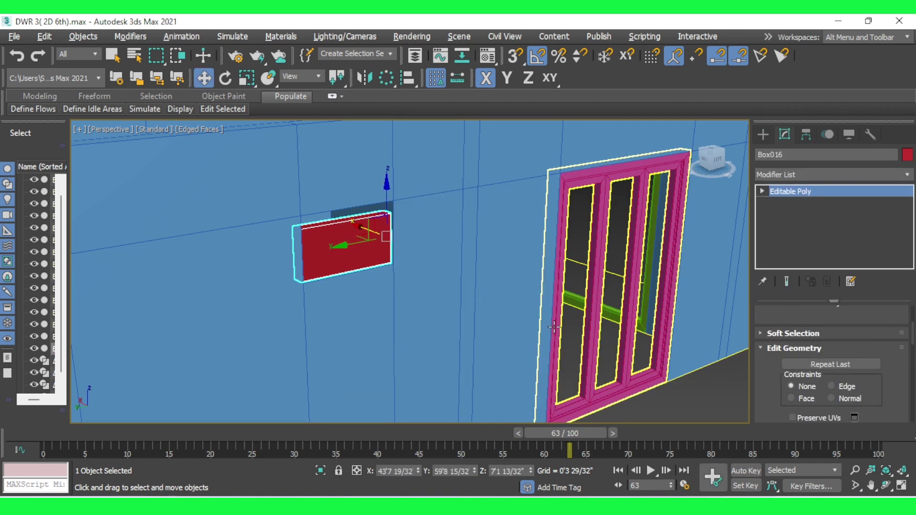
In the maximized Left view, raise Box016's top vertices to the opening's top.
{"action": "key", "text": "alt+w"}
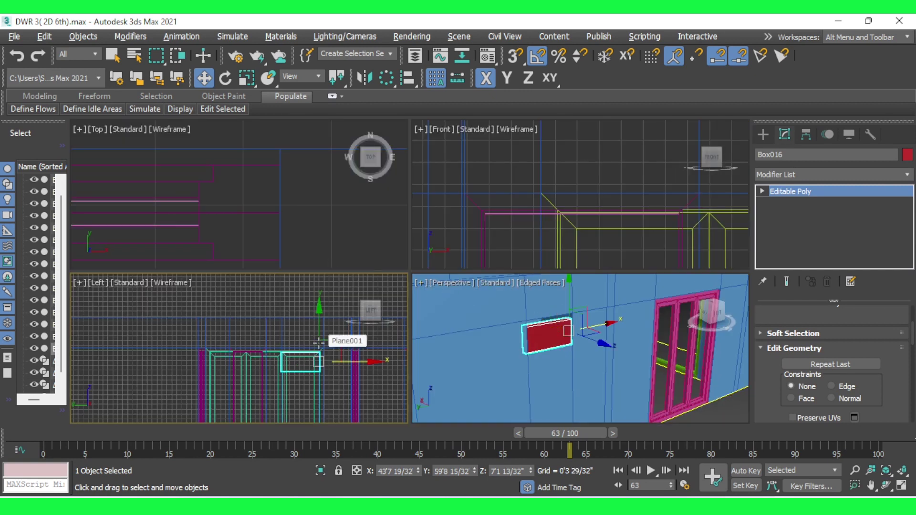
{"action": "key", "text": "alt+w"}
{"action": "scroll", "coordinate": [501, 296], "scroll_direction": "up", "scroll_amount": 3}
{"action": "scroll", "coordinate": [531, 294], "scroll_direction": "up", "scroll_amount": 2}
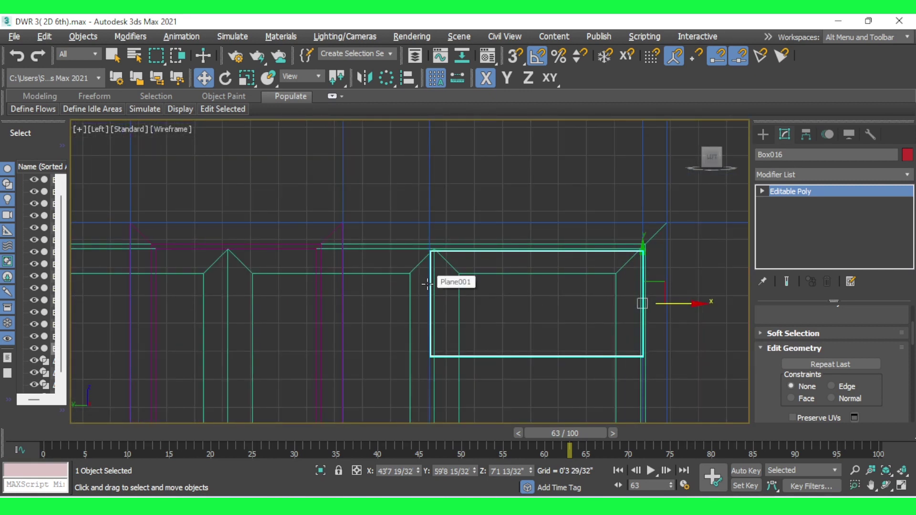
{"action": "left_click", "coordinate": [761, 192]}
{"action": "left_click", "coordinate": [788, 203]}
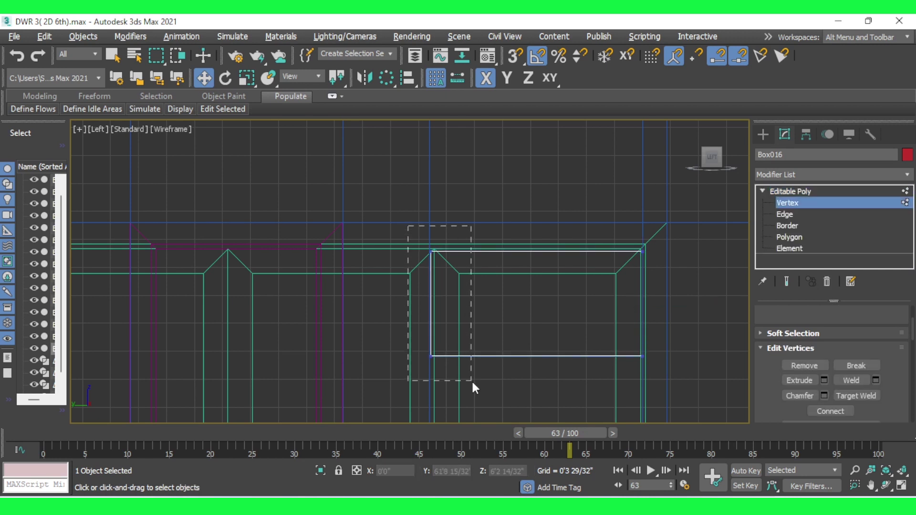
{"action": "left_click_drag", "start_coordinate": [472, 379], "coordinate": [471, 377]}
{"action": "scroll", "coordinate": [406, 270], "scroll_direction": "up", "scroll_amount": 3}
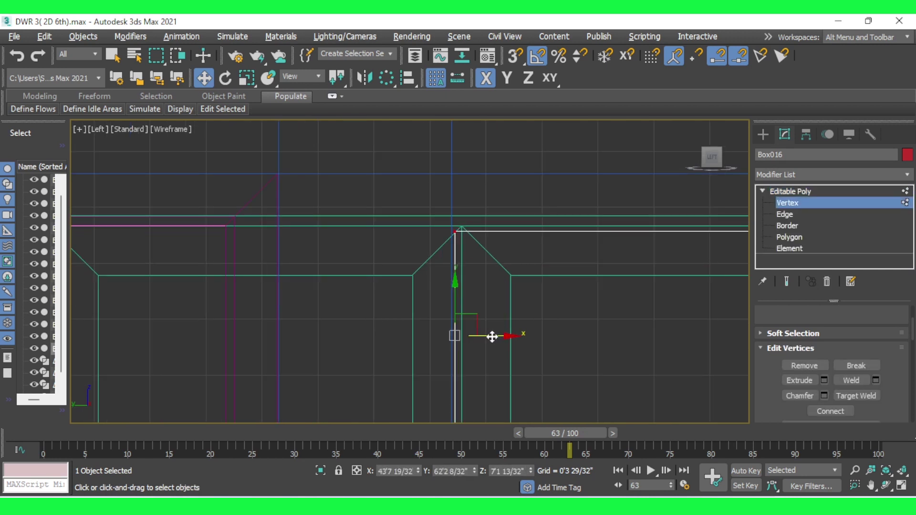
{"action": "scroll", "coordinate": [488, 308], "scroll_direction": "down", "scroll_amount": 2}
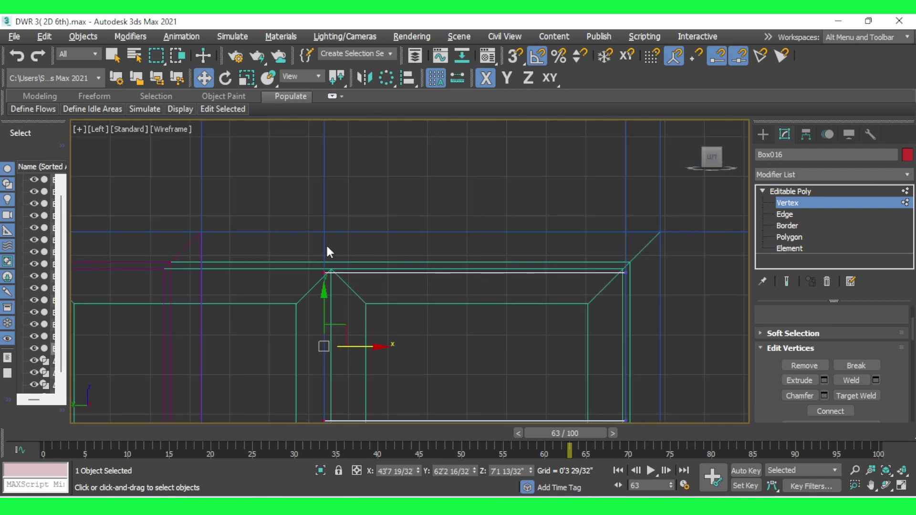
{"action": "left_click_drag", "start_coordinate": [665, 301], "coordinate": [665, 301]}
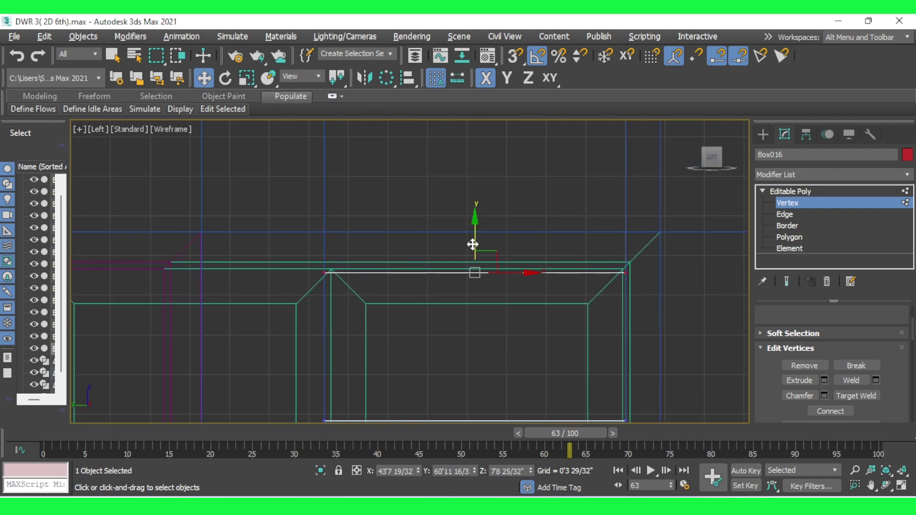
{"action": "left_click_drag", "start_coordinate": [472, 244], "coordinate": [474, 204]}
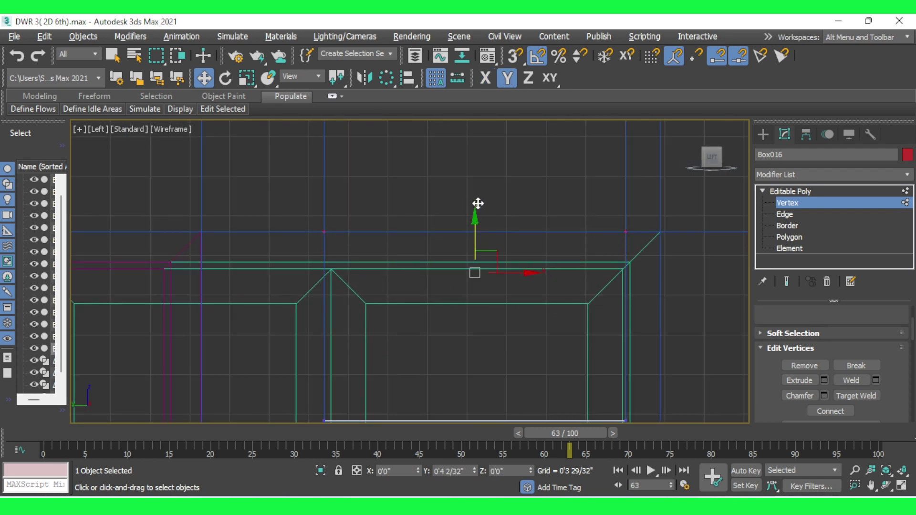
{"action": "scroll", "coordinate": [515, 209], "scroll_direction": "down", "scroll_amount": 1}
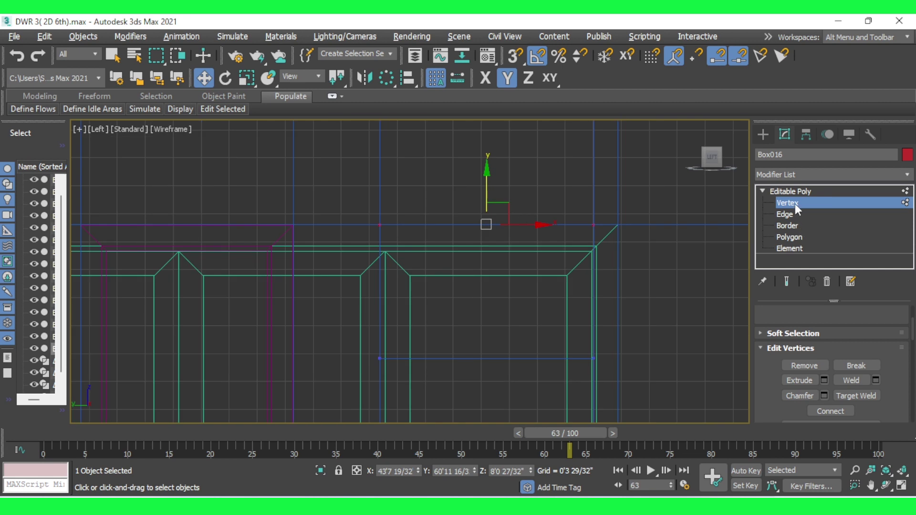
{"action": "left_click", "coordinate": [791, 235]}
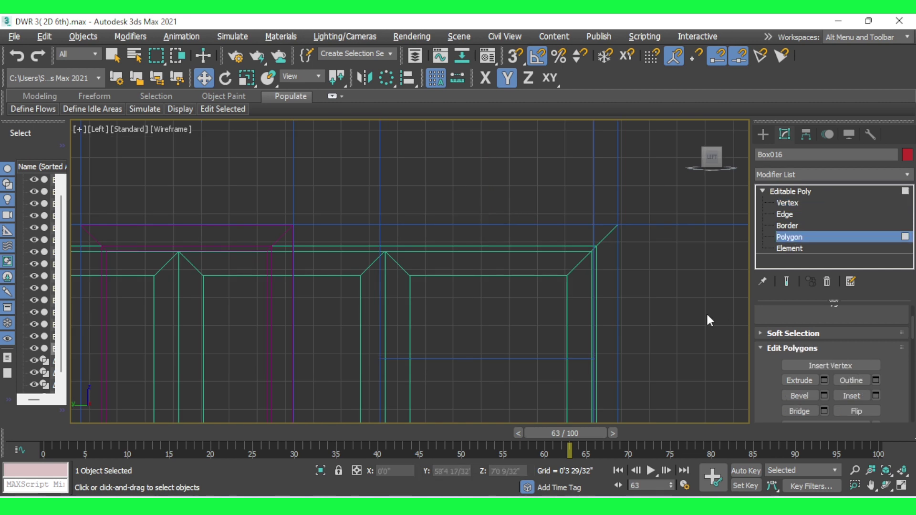
Inset Box016's front polygon by 0'3".
{"action": "key", "text": "alt+w"}
{"action": "scroll", "coordinate": [544, 329], "scroll_direction": "up", "scroll_amount": 1}
{"action": "scroll", "coordinate": [565, 323], "scroll_direction": "up", "scroll_amount": 3}
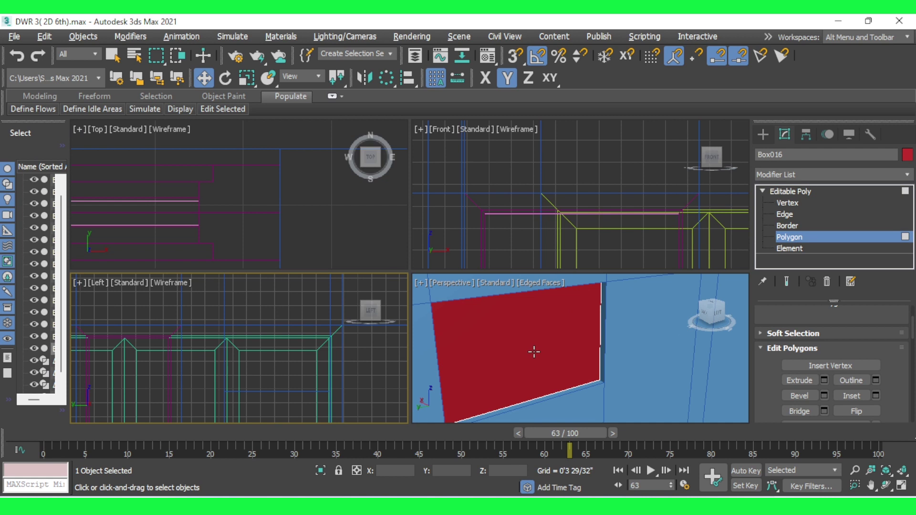
{"action": "left_click", "coordinate": [532, 352]}
{"action": "scroll", "coordinate": [579, 370], "scroll_direction": "down", "scroll_amount": 1}
{"action": "scroll", "coordinate": [607, 367], "scroll_direction": "up", "scroll_amount": 2}
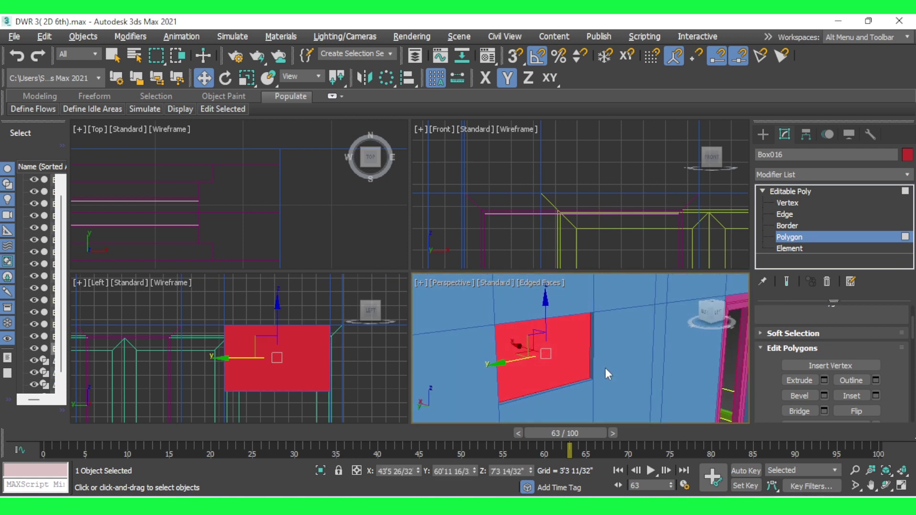
{"action": "scroll", "coordinate": [575, 361], "scroll_direction": "down", "scroll_amount": 2}
{"action": "left_click", "coordinate": [875, 395]}
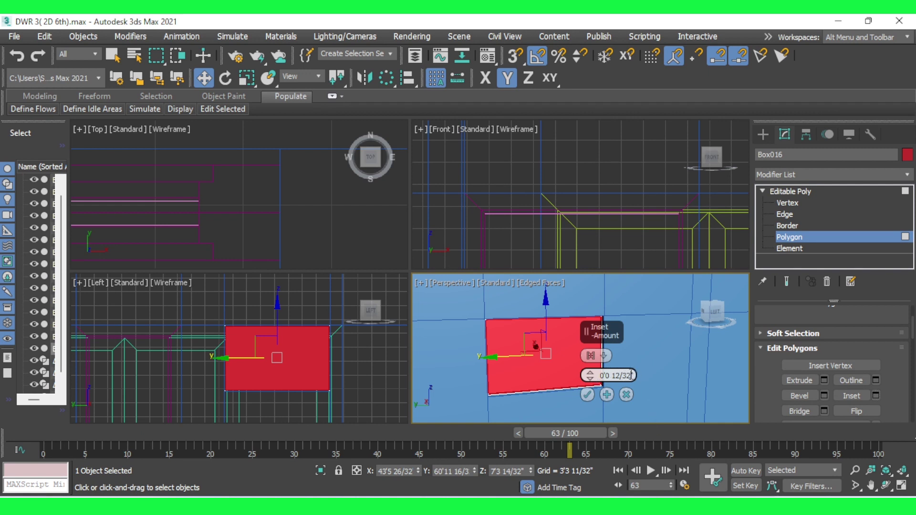
{"action": "type", "text": "0'3"}
{"action": "left_click", "coordinate": [588, 395]}
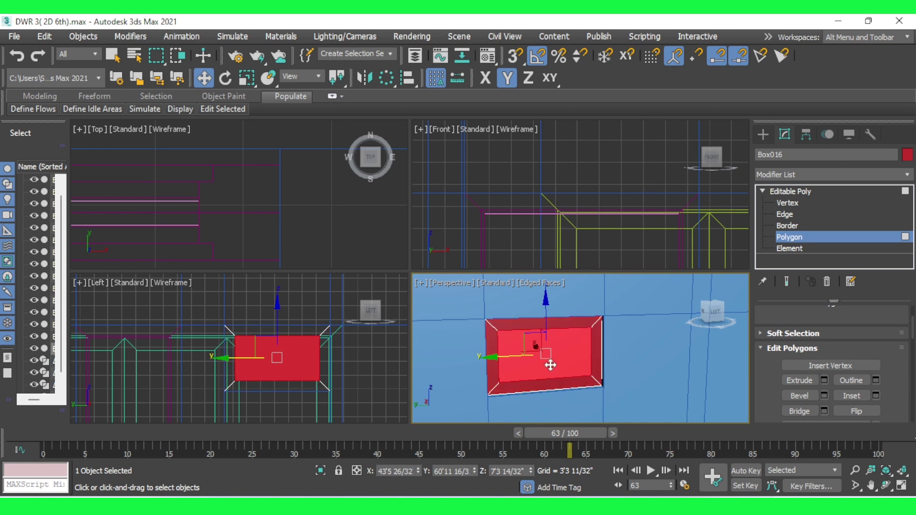
Extrude the inset face inward by -0'0 16/32".
{"action": "left_click", "coordinate": [825, 381]}
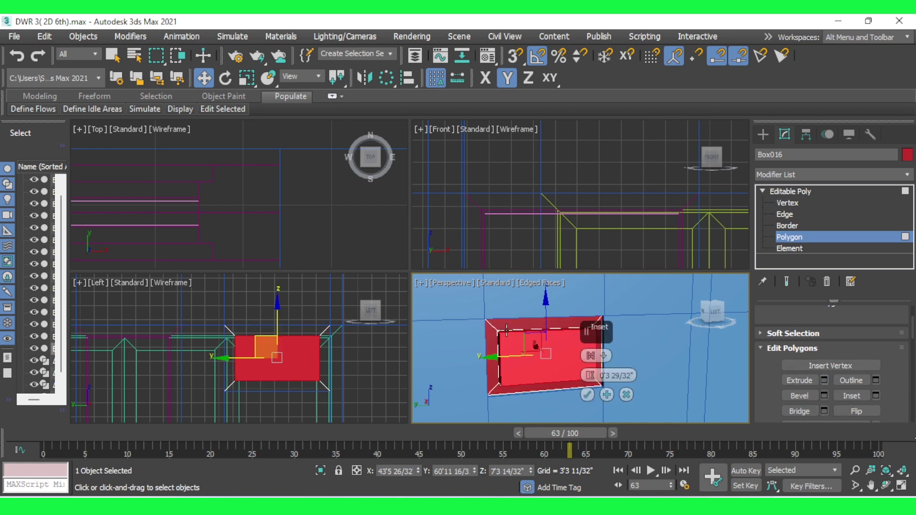
{"action": "scroll", "coordinate": [652, 333], "scroll_direction": "up", "scroll_amount": 3}
{"action": "scroll", "coordinate": [596, 343], "scroll_direction": "up", "scroll_amount": 2}
{"action": "left_click_drag", "start_coordinate": [591, 376], "coordinate": [589, 394]}
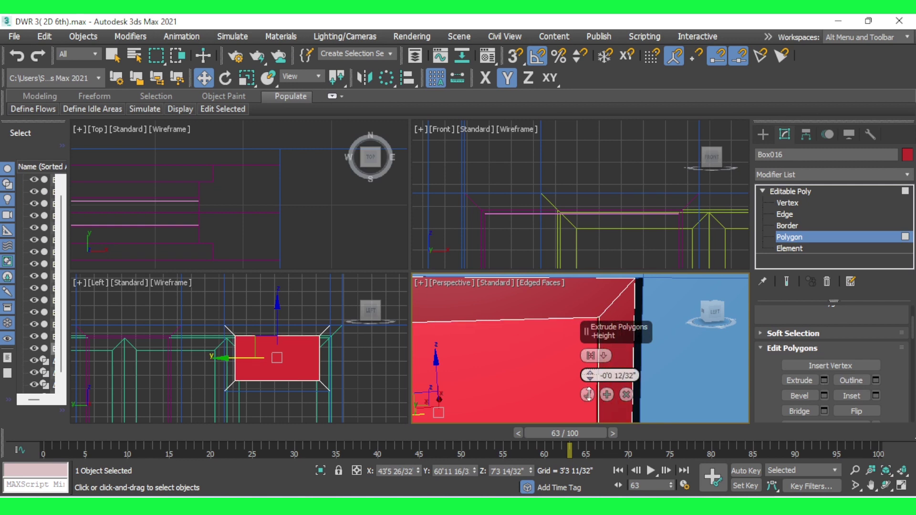
{"action": "scroll", "coordinate": [553, 321], "scroll_direction": "up", "scroll_amount": 2}
{"action": "scroll", "coordinate": [556, 321], "scroll_direction": "up", "scroll_amount": 2}
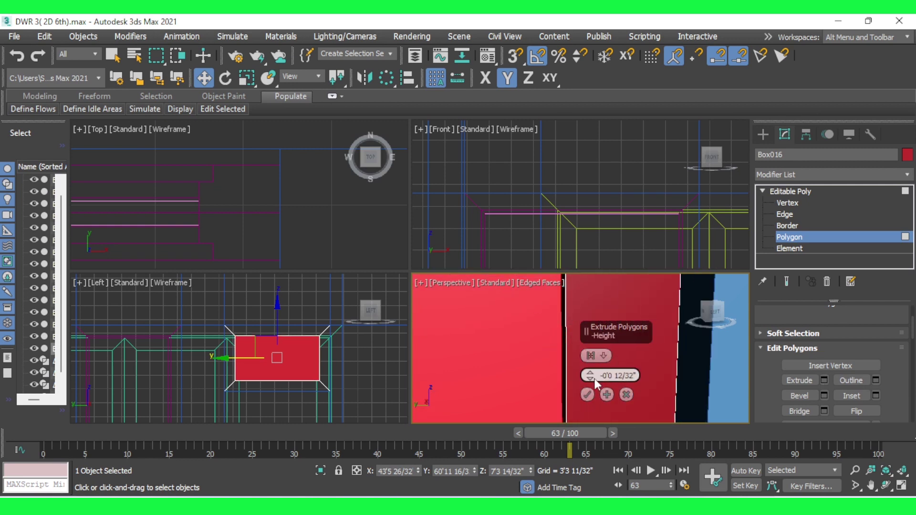
{"action": "left_click_drag", "start_coordinate": [591, 377], "coordinate": [590, 381]}
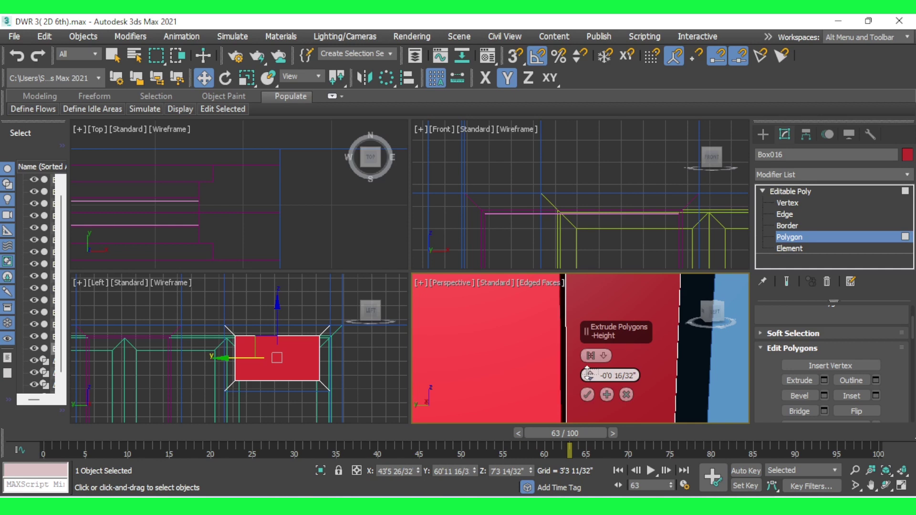
{"action": "left_click", "coordinate": [587, 394]}
Inset the face again by about 0'0 6/32" and extrude it -0'0 20/32".
{"action": "scroll", "coordinate": [612, 331], "scroll_direction": "down", "scroll_amount": 3}
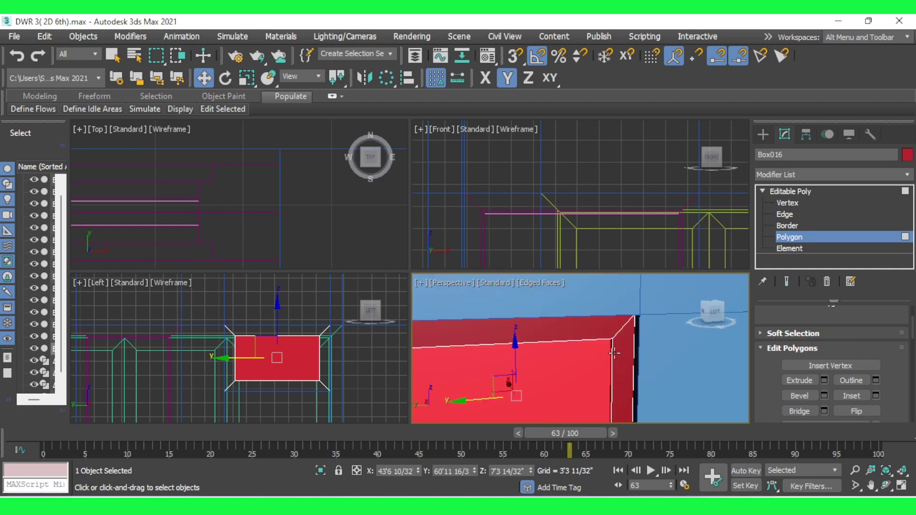
{"action": "left_click", "coordinate": [874, 395]}
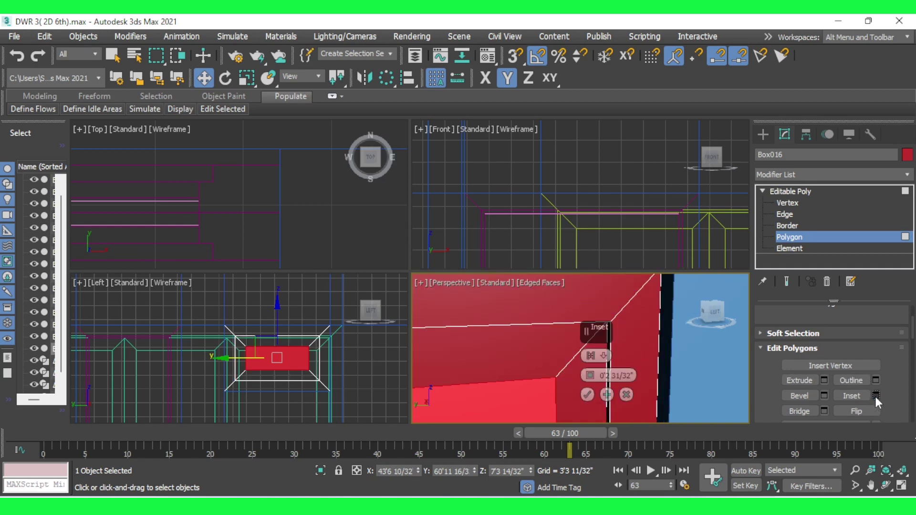
{"action": "left_click_drag", "start_coordinate": [592, 376], "coordinate": [592, 389]}
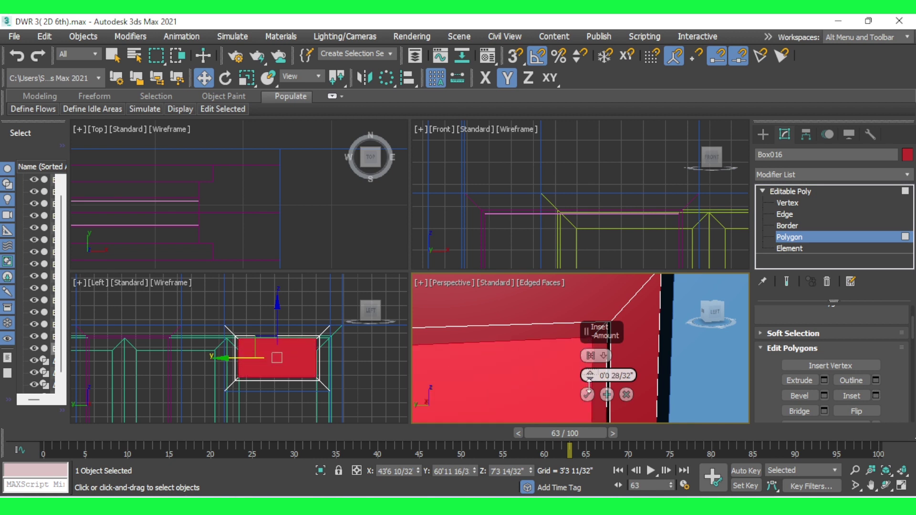
{"action": "middle_click_drag", "start_coordinate": [552, 352], "coordinate": [476, 327]}
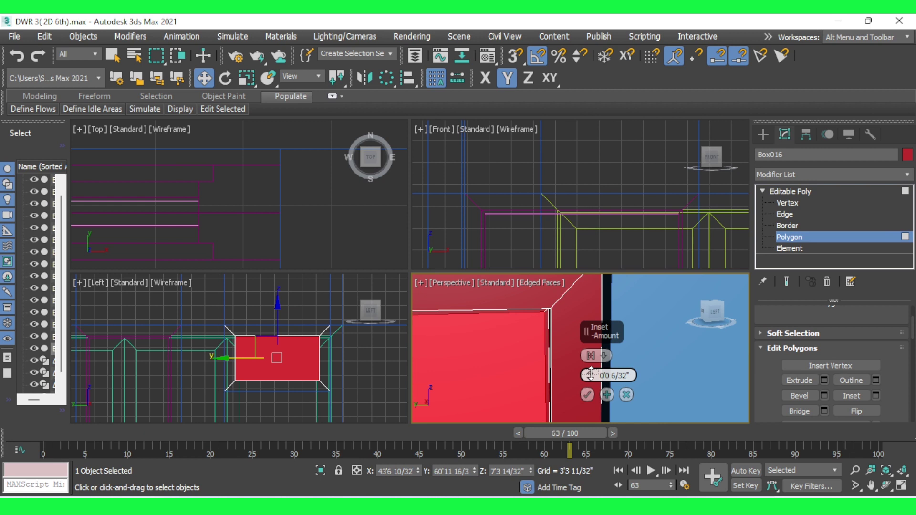
{"action": "left_click", "coordinate": [587, 395]}
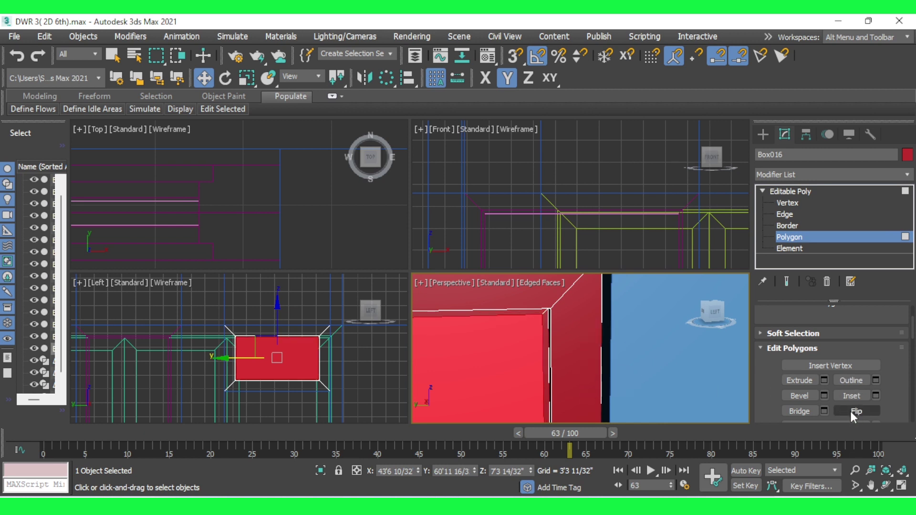
{"action": "left_click", "coordinate": [824, 380]}
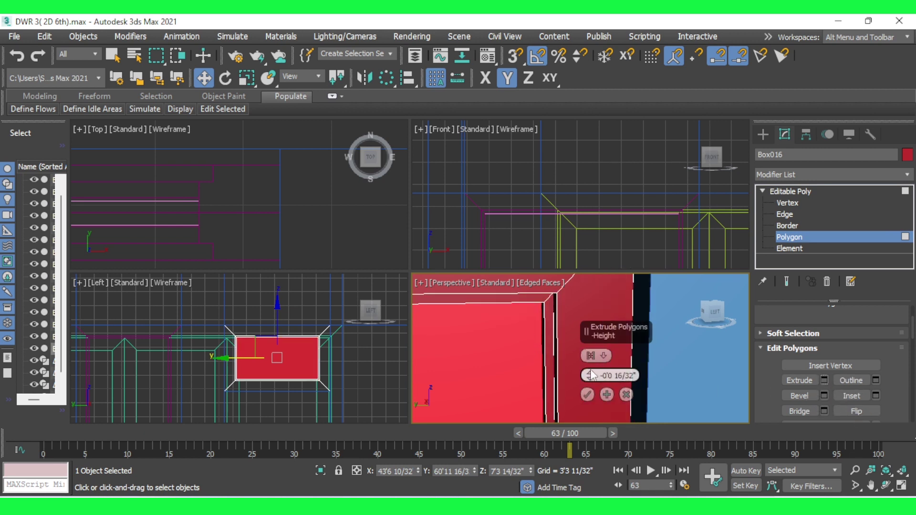
{"action": "left_click_drag", "start_coordinate": [590, 376], "coordinate": [590, 372]}
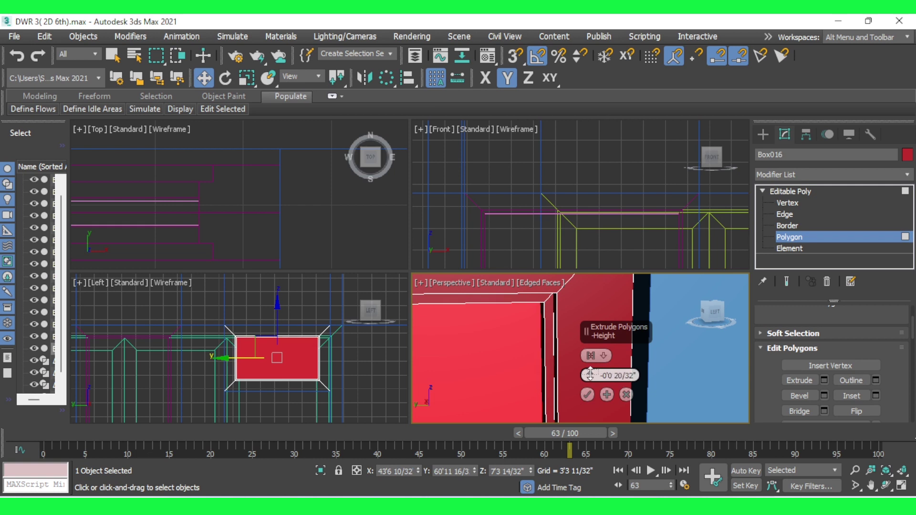
{"action": "left_click", "coordinate": [589, 394]}
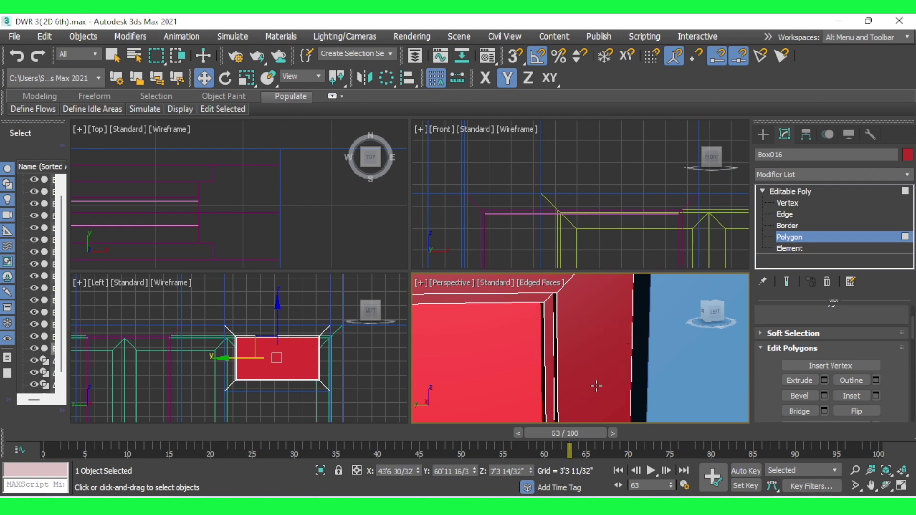
{"action": "left_click", "coordinate": [804, 189]}
Add a Symmetry modifier to the window frame, mirroring across the X axis.
{"action": "left_click", "coordinate": [792, 176]}
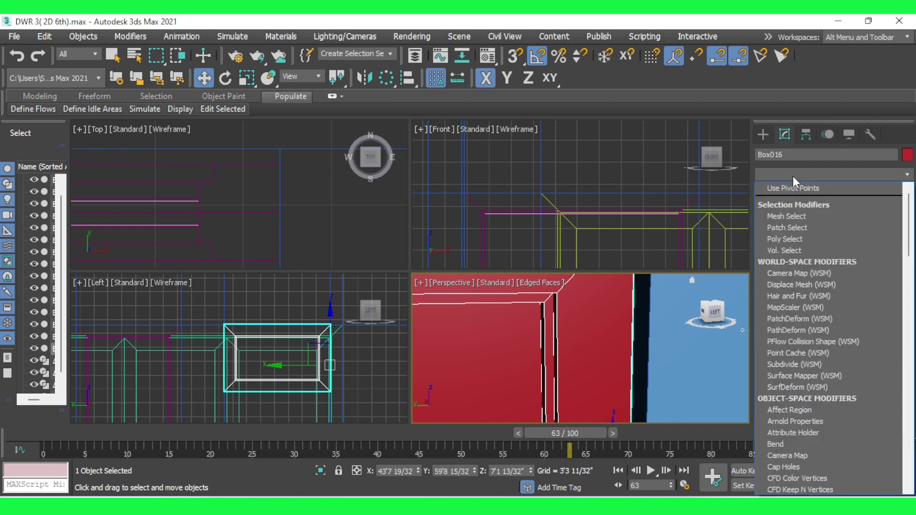
{"action": "type", "text": "s"}
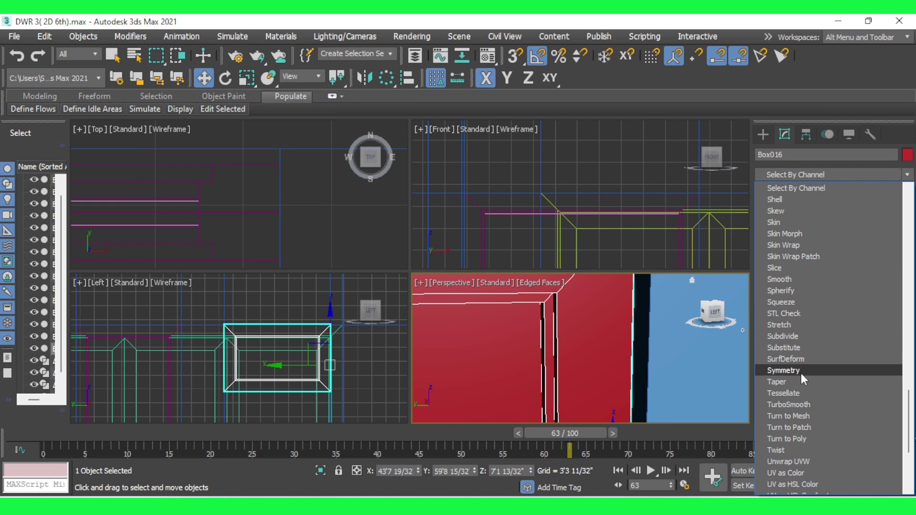
{"action": "left_click", "coordinate": [800, 370]}
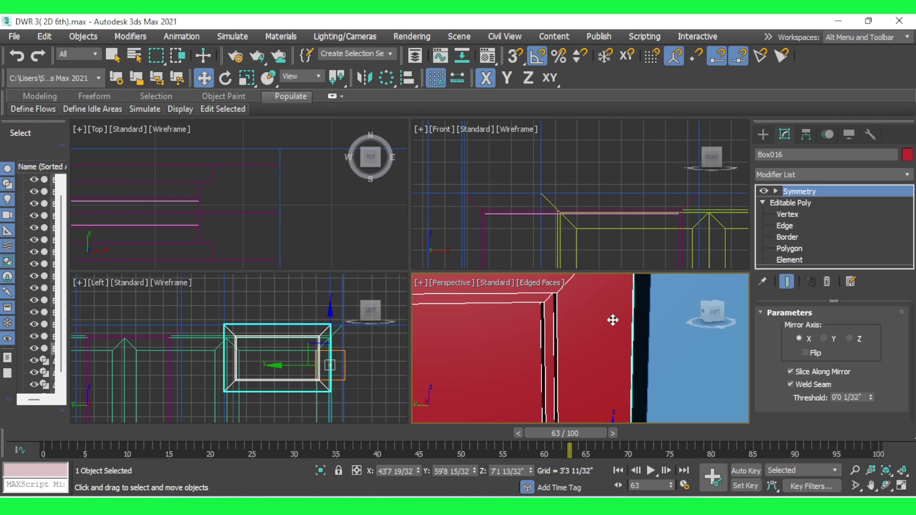
{"action": "scroll", "coordinate": [613, 344], "scroll_direction": "down", "scroll_amount": 3}
{"action": "scroll", "coordinate": [614, 344], "scroll_direction": "down", "scroll_amount": 2}
{"action": "mouse_move", "coordinate": [587, 344]}
{"action": "middle_mouse_down", "text": "alt"}
{"action": "mouse_move", "coordinate": [553, 394]}
{"action": "mouse_move", "coordinate": [476, 461]}
{"action": "mouse_move", "coordinate": [571, 352]}
{"action": "middle_mouse_up", "text": "alt"}
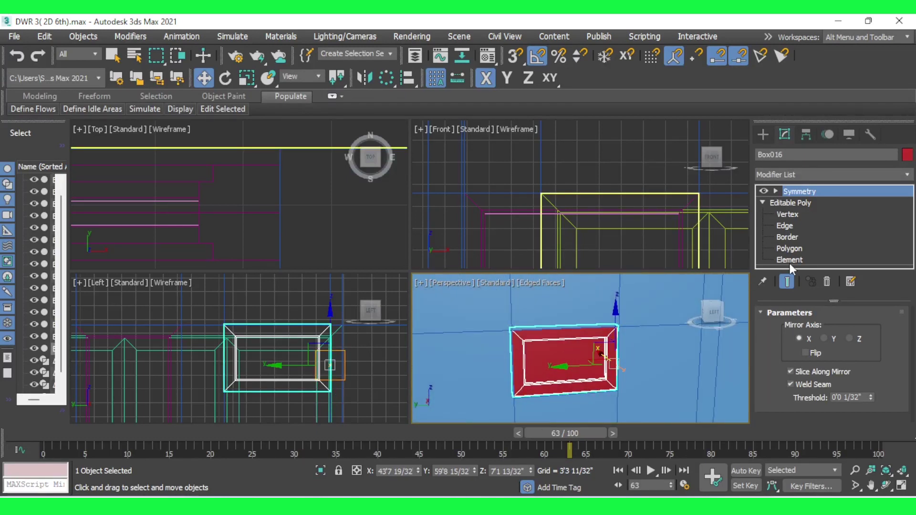
Collapse the mirrored frame to an Editable Poly and clear the polygon selection.
{"action": "right_click", "coordinate": [565, 347]}
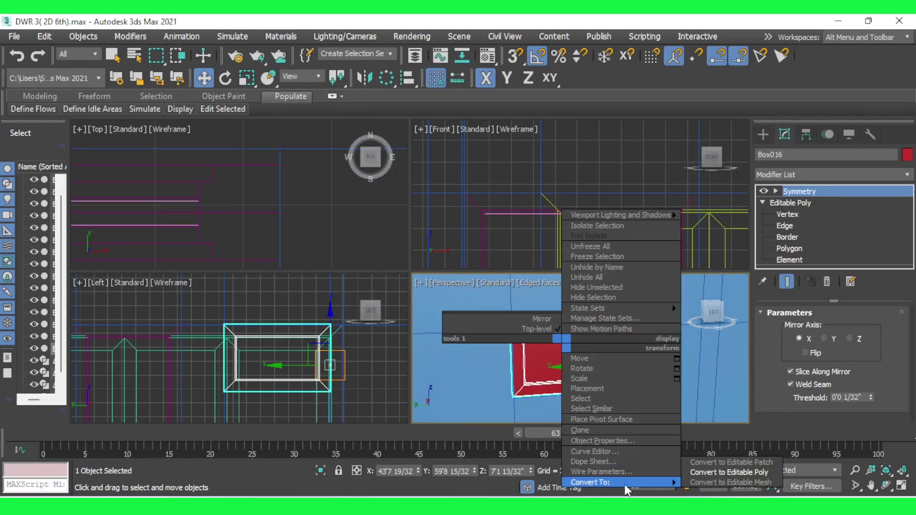
{"action": "left_click", "coordinate": [711, 468]}
{"action": "left_click", "coordinate": [844, 329]}
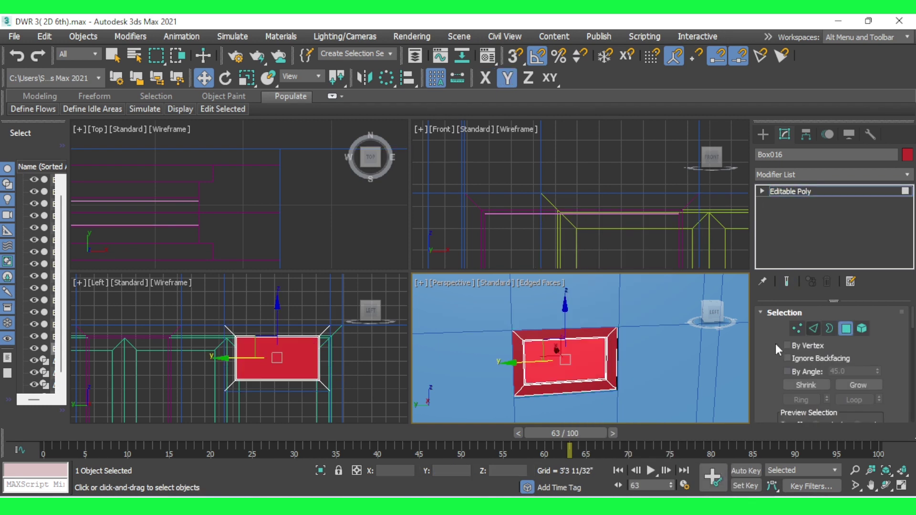
{"action": "mouse_move", "coordinate": [635, 390]}
{"action": "middle_mouse_down", "text": "alt"}
{"action": "mouse_move", "coordinate": [513, 423]}
{"action": "mouse_move", "coordinate": [450, 427]}
{"action": "mouse_move", "coordinate": [580, 413]}
{"action": "middle_mouse_up", "text": "alt"}
{"action": "scroll", "coordinate": [781, 359], "scroll_direction": "down", "scroll_amount": 3}
{"action": "scroll", "coordinate": [796, 358], "scroll_direction": "down", "scroll_amount": 3}
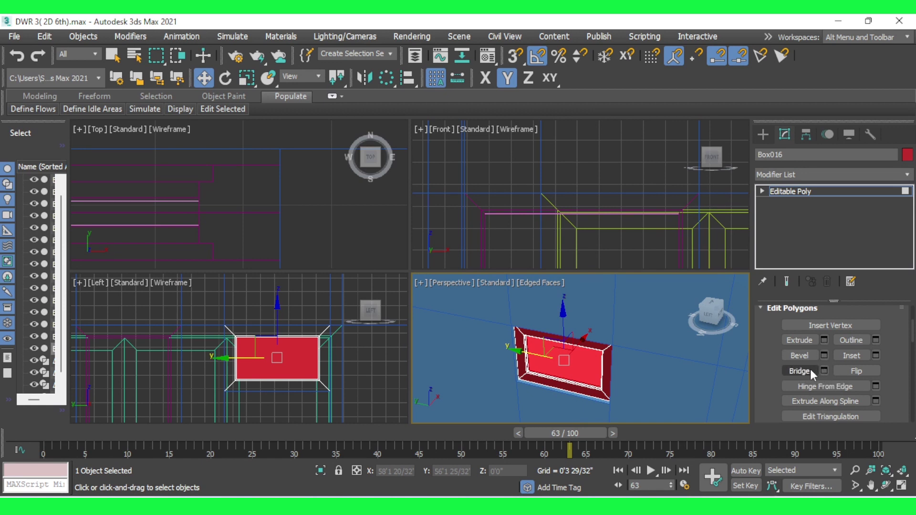
{"action": "left_click", "coordinate": [724, 365]}
{"action": "mouse_move", "coordinate": [724, 365]}
{"action": "middle_mouse_down", "text": "alt"}
{"action": "mouse_move", "coordinate": [661, 349]}
{"action": "mouse_move", "coordinate": [726, 327]}
{"action": "middle_mouse_up", "text": "alt"}
{"action": "scroll", "coordinate": [573, 330], "scroll_direction": "down", "scroll_amount": 3}
{"action": "middle_click_drag", "start_coordinate": [587, 357], "coordinate": [717, 343], "text": "alt"}
{"action": "scroll", "coordinate": [540, 379], "scroll_direction": "down", "scroll_amount": 3}
{"action": "left_click", "coordinate": [648, 334]}
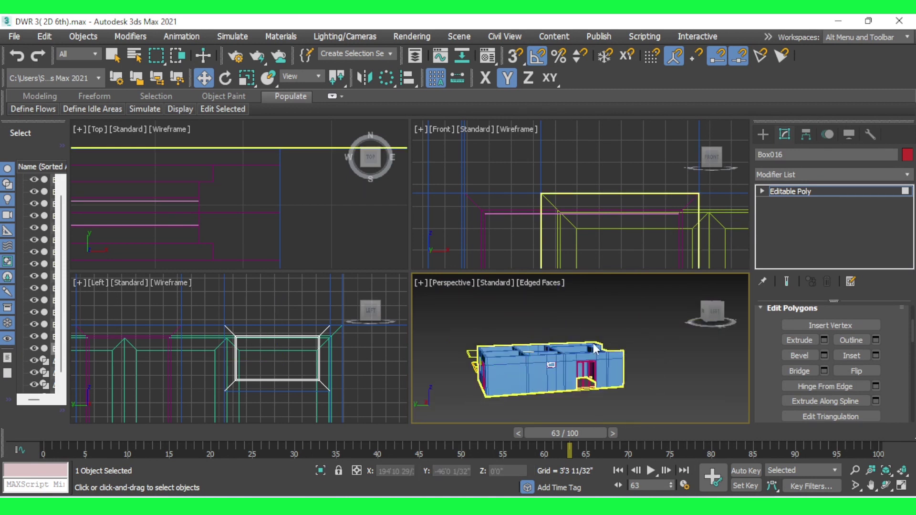
{"action": "scroll", "coordinate": [601, 353], "scroll_direction": "up", "scroll_amount": 4}
{"action": "scroll", "coordinate": [553, 376], "scroll_direction": "up", "scroll_amount": 3}
{"action": "scroll", "coordinate": [545, 380], "scroll_direction": "down", "scroll_amount": 3}
{"action": "mouse_move", "coordinate": [546, 381]}
{"action": "middle_mouse_down", "text": "alt"}
{"action": "mouse_move", "coordinate": [553, 400]}
{"action": "mouse_move", "coordinate": [611, 396]}
{"action": "middle_mouse_up", "text": "alt"}
{"action": "middle_click_drag", "start_coordinate": [612, 389], "coordinate": [541, 389], "text": "alt"}
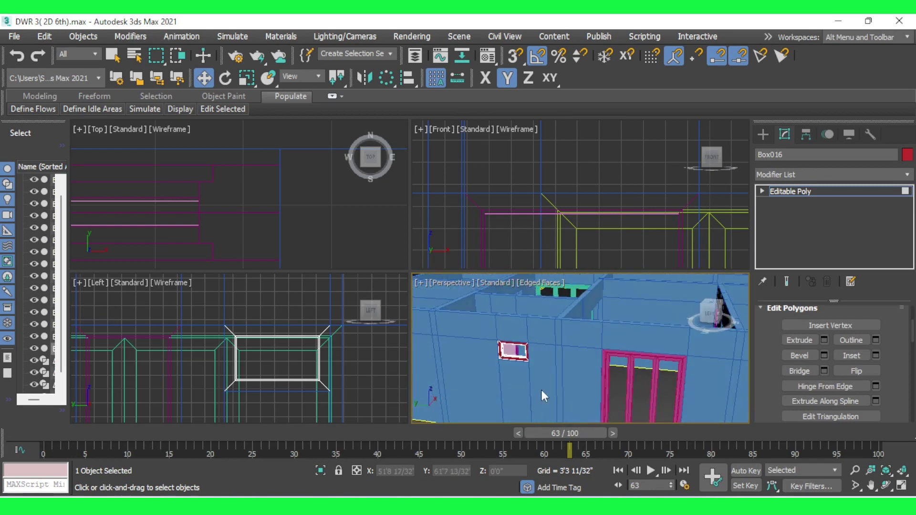
{"action": "scroll", "coordinate": [556, 356], "scroll_direction": "down", "scroll_amount": 3}
{"action": "mouse_move", "coordinate": [557, 356]}
{"action": "middle_mouse_down", "text": "alt"}
{"action": "mouse_move", "coordinate": [504, 383]}
{"action": "mouse_move", "coordinate": [503, 373]}
{"action": "mouse_move", "coordinate": [520, 376]}
{"action": "mouse_move", "coordinate": [502, 388]}
{"action": "mouse_move", "coordinate": [505, 399]}
{"action": "middle_mouse_up", "text": "alt"}
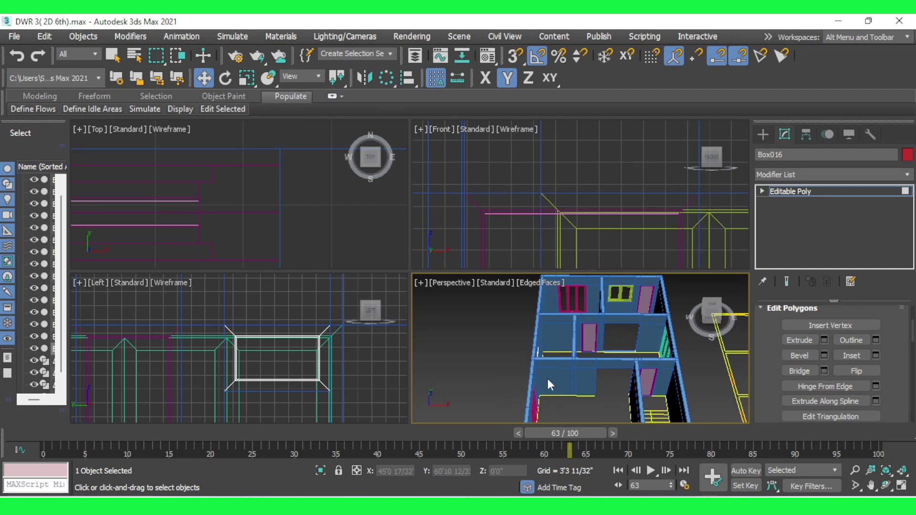
{"action": "scroll", "coordinate": [522, 342], "scroll_direction": "down", "scroll_amount": 2}
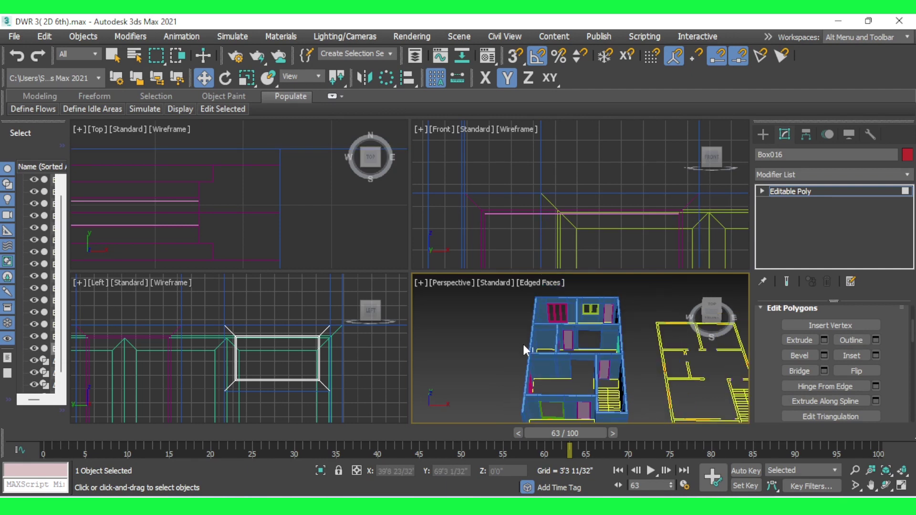
{"action": "scroll", "coordinate": [578, 364], "scroll_direction": "up", "scroll_amount": 5}
{"action": "scroll", "coordinate": [578, 364], "scroll_direction": "down", "scroll_amount": 1}
{"action": "scroll", "coordinate": [577, 375], "scroll_direction": "down", "scroll_amount": 1}
{"action": "scroll", "coordinate": [580, 382], "scroll_direction": "up", "scroll_amount": 1}
{"action": "scroll", "coordinate": [582, 371], "scroll_direction": "down", "scroll_amount": 3}
{"action": "scroll", "coordinate": [577, 384], "scroll_direction": "up", "scroll_amount": 2}
{"action": "scroll", "coordinate": [589, 357], "scroll_direction": "up", "scroll_amount": 1}
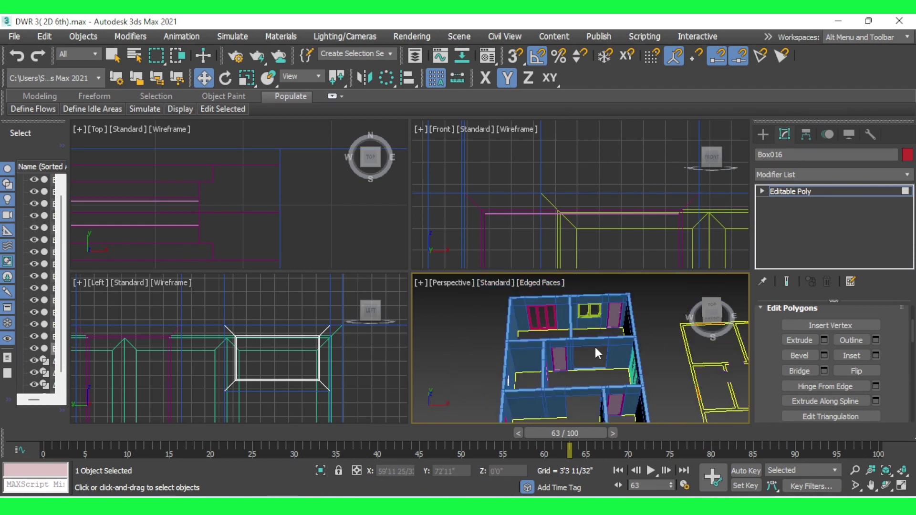
{"action": "scroll", "coordinate": [590, 351], "scroll_direction": "up", "scroll_amount": 1}
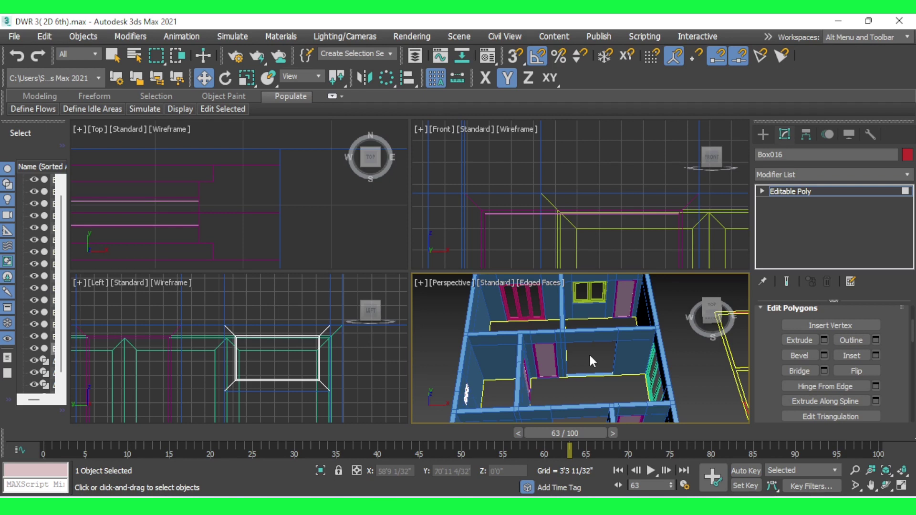
{"action": "key", "text": "alt+w"}
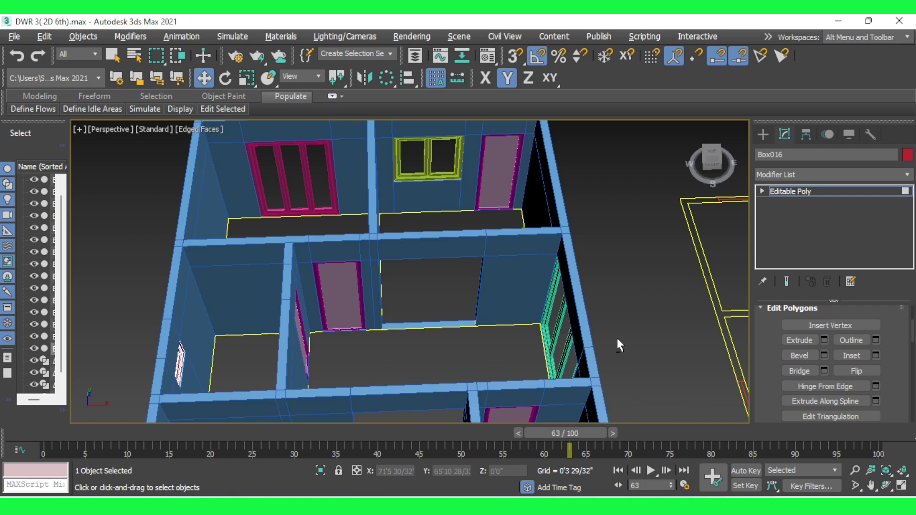
{"action": "scroll", "coordinate": [617, 338], "scroll_direction": "down", "scroll_amount": 4}
{"action": "middle_click_drag", "start_coordinate": [616, 338], "coordinate": [559, 382], "text": "alt"}
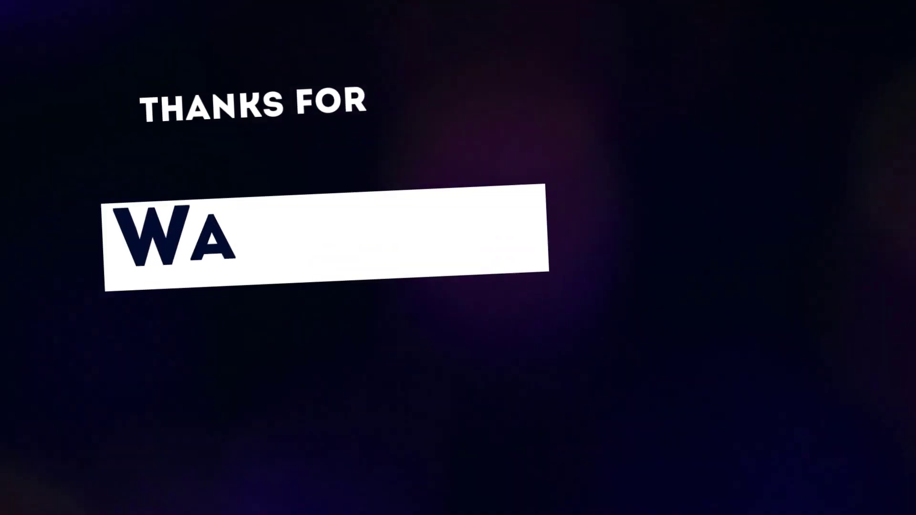